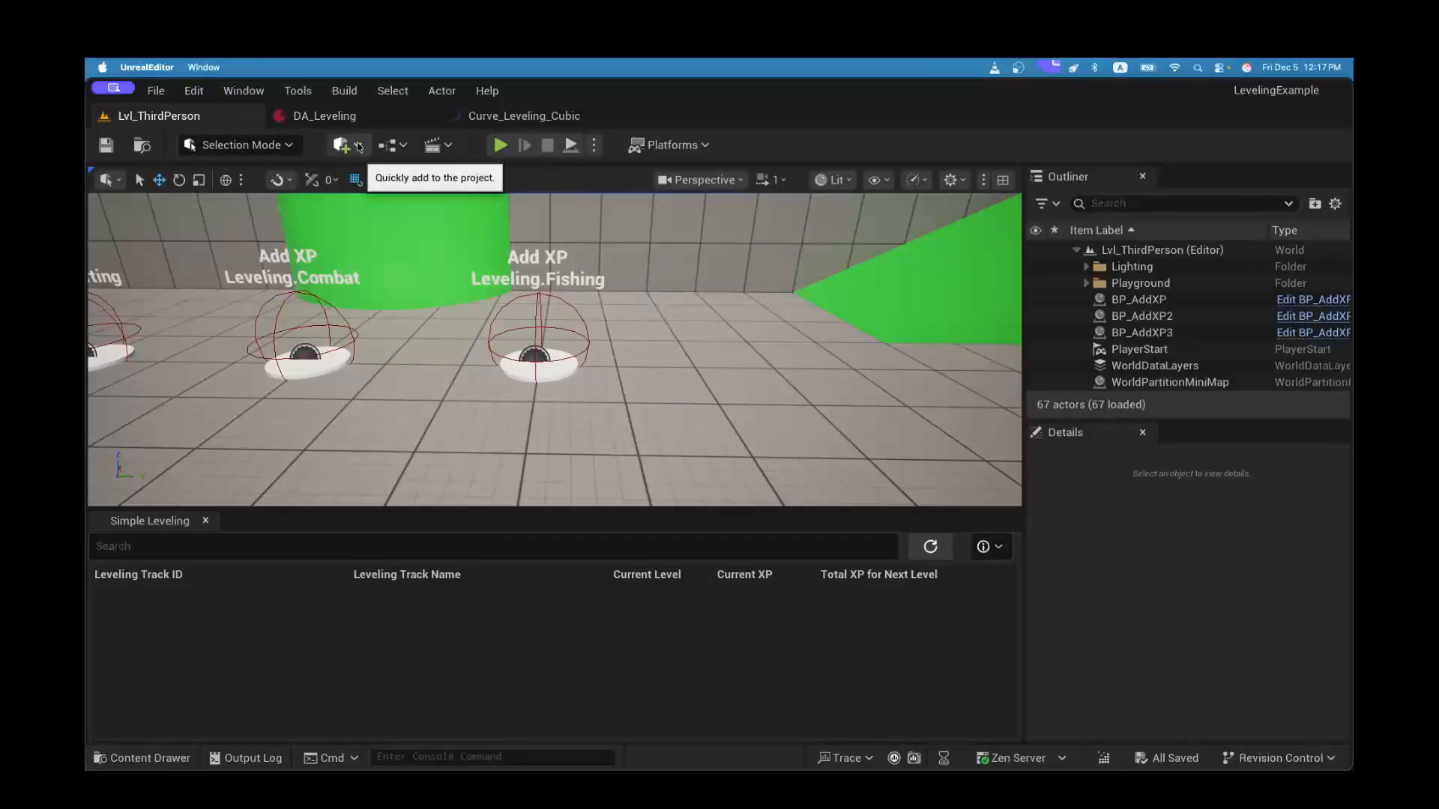
Step: Start playing the level in the editor and enable Automatic Refresh for the Simple Leveling track list
{"action": "left_click", "coordinate": [500, 145]}
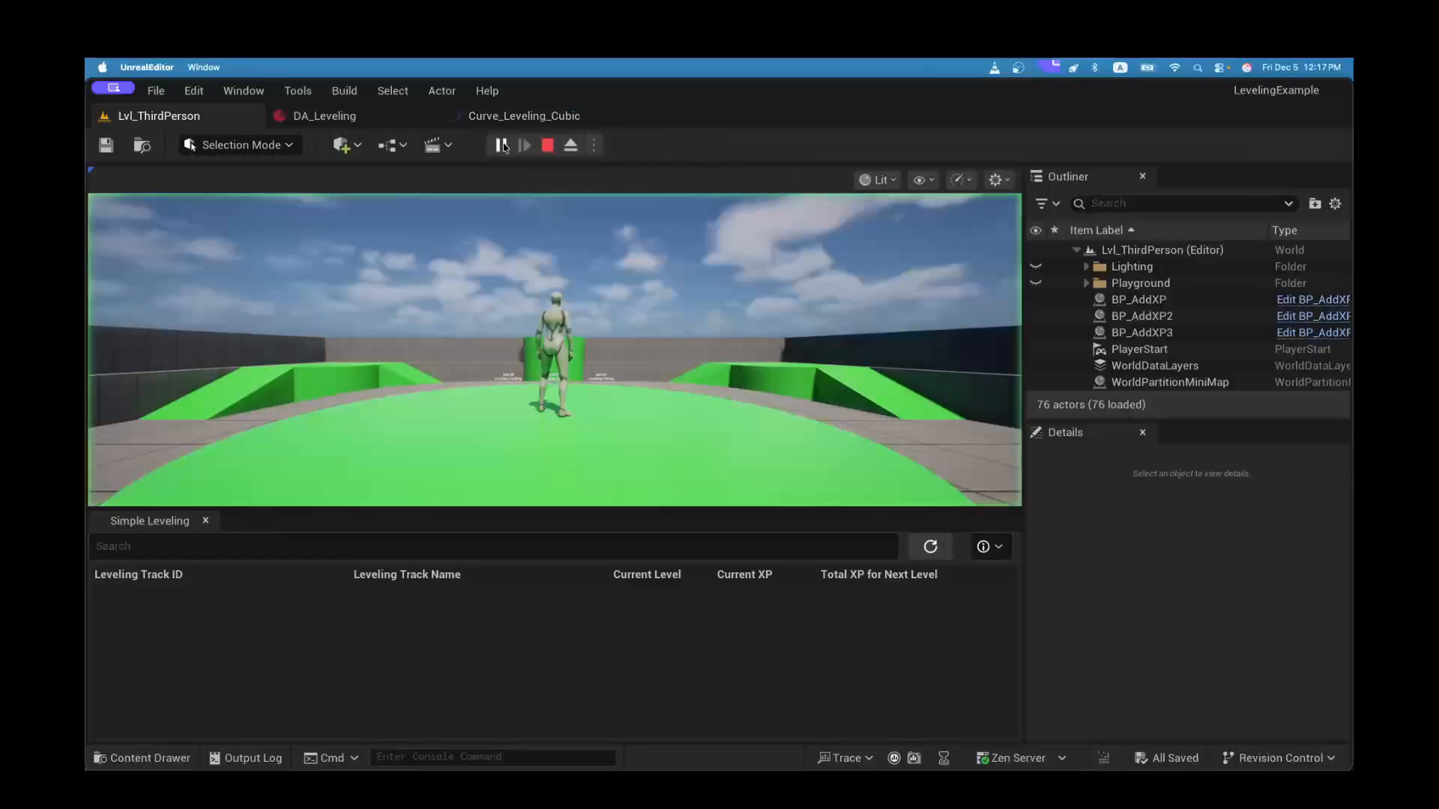
{"action": "left_click", "coordinate": [989, 547]}
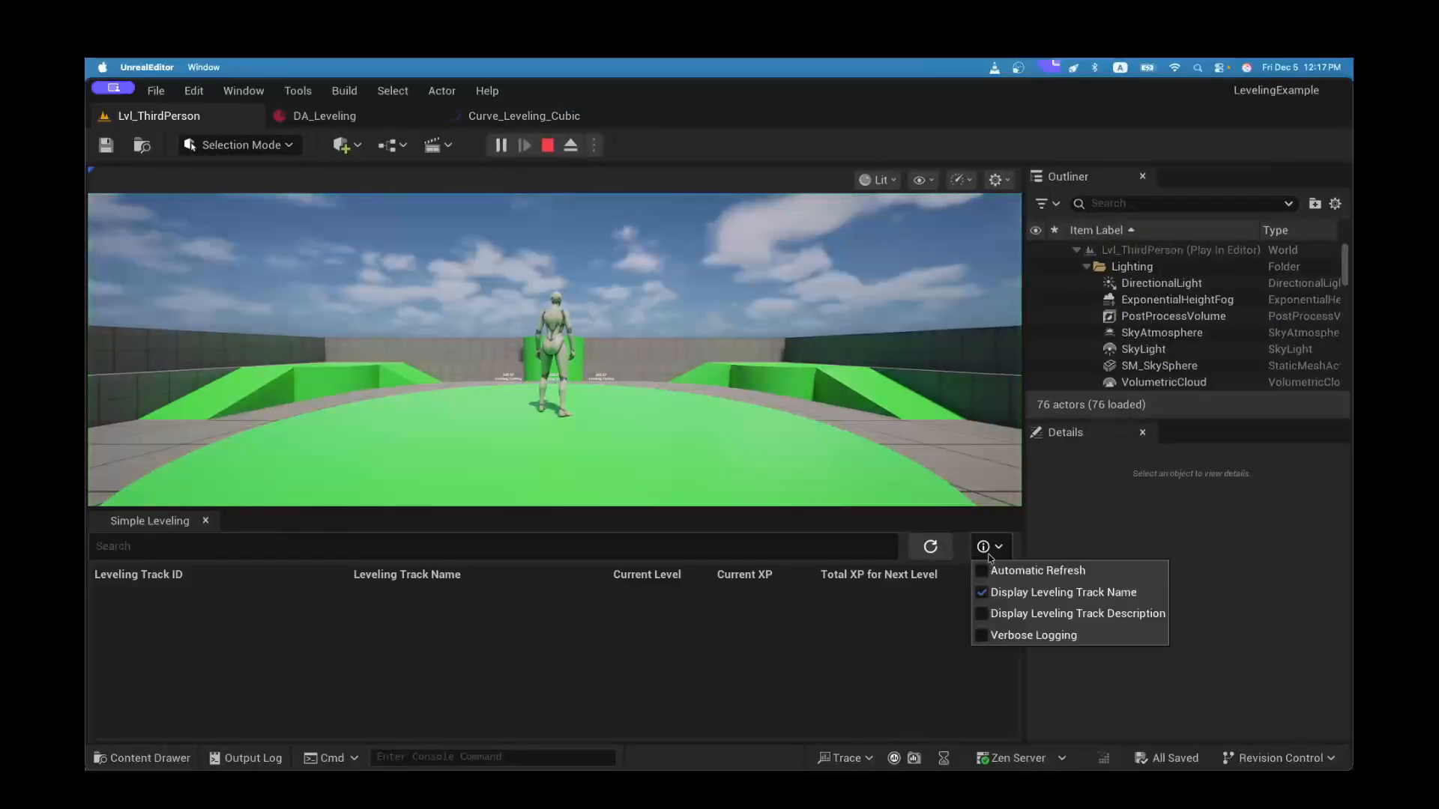
{"action": "left_click", "coordinate": [986, 572]}
{"action": "left_click", "coordinate": [838, 646]}
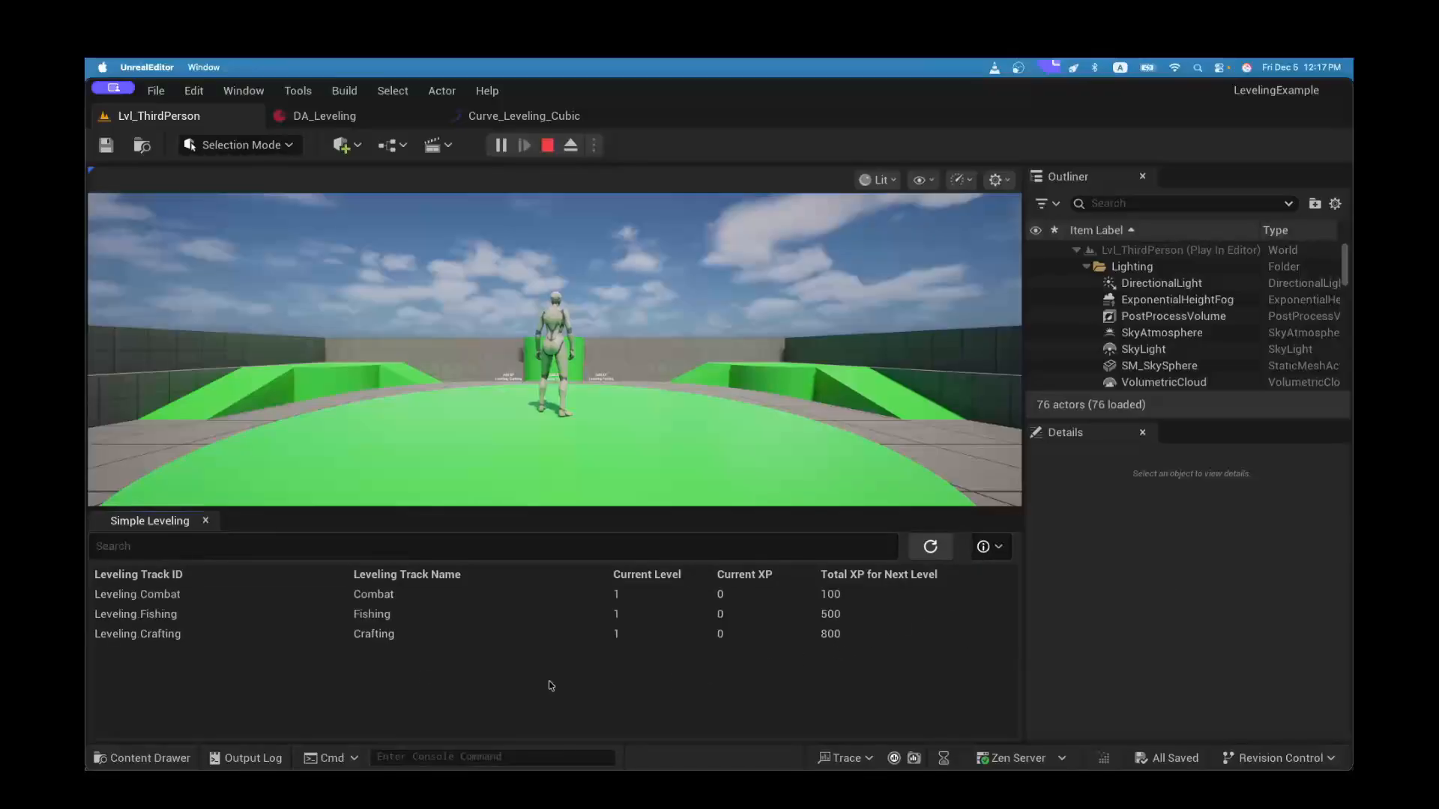
Step: Take control of the character and run it across the floor over the Leveling.Fishing Add XP pad
{"action": "left_click", "coordinate": [533, 354]}
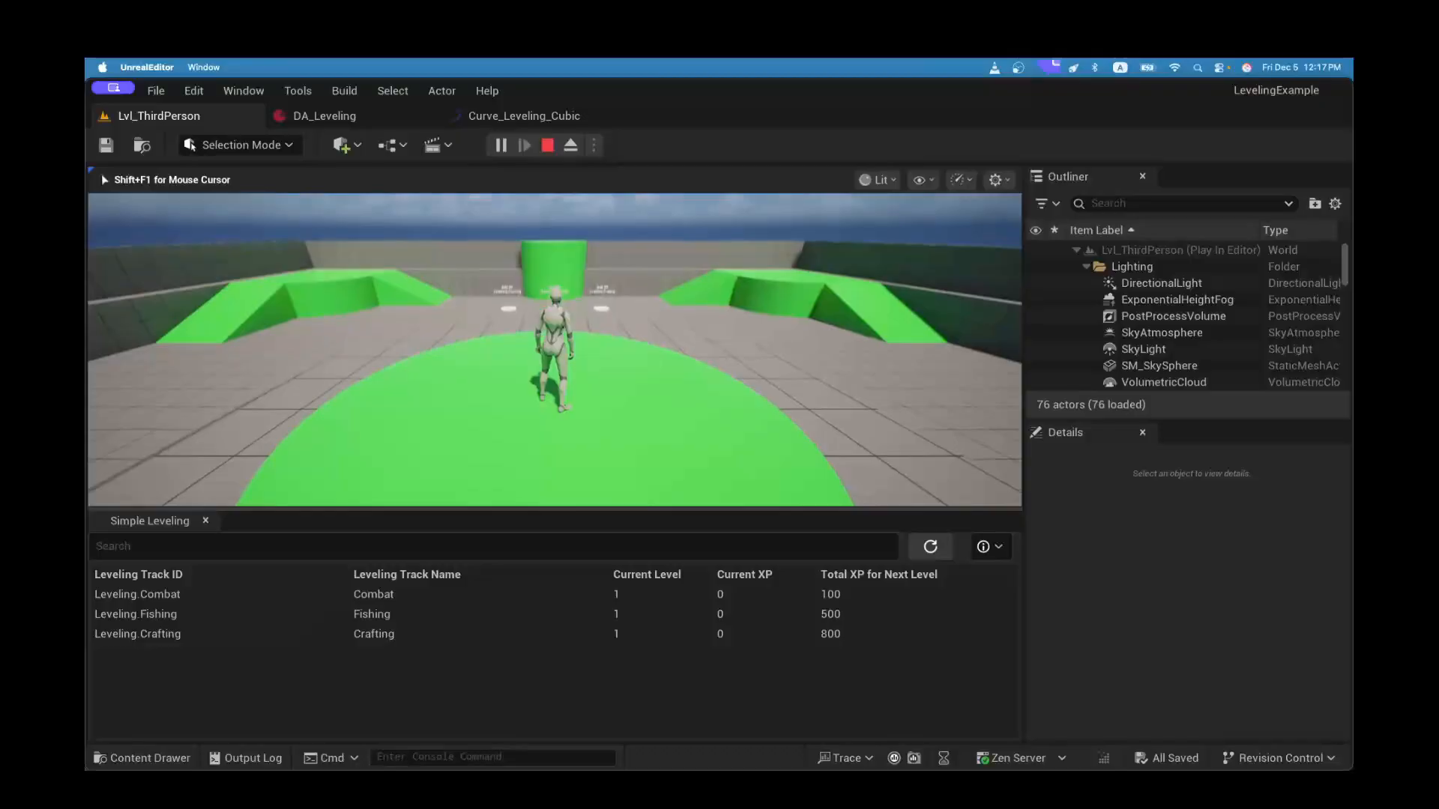
{"action": "key", "text": "w"}
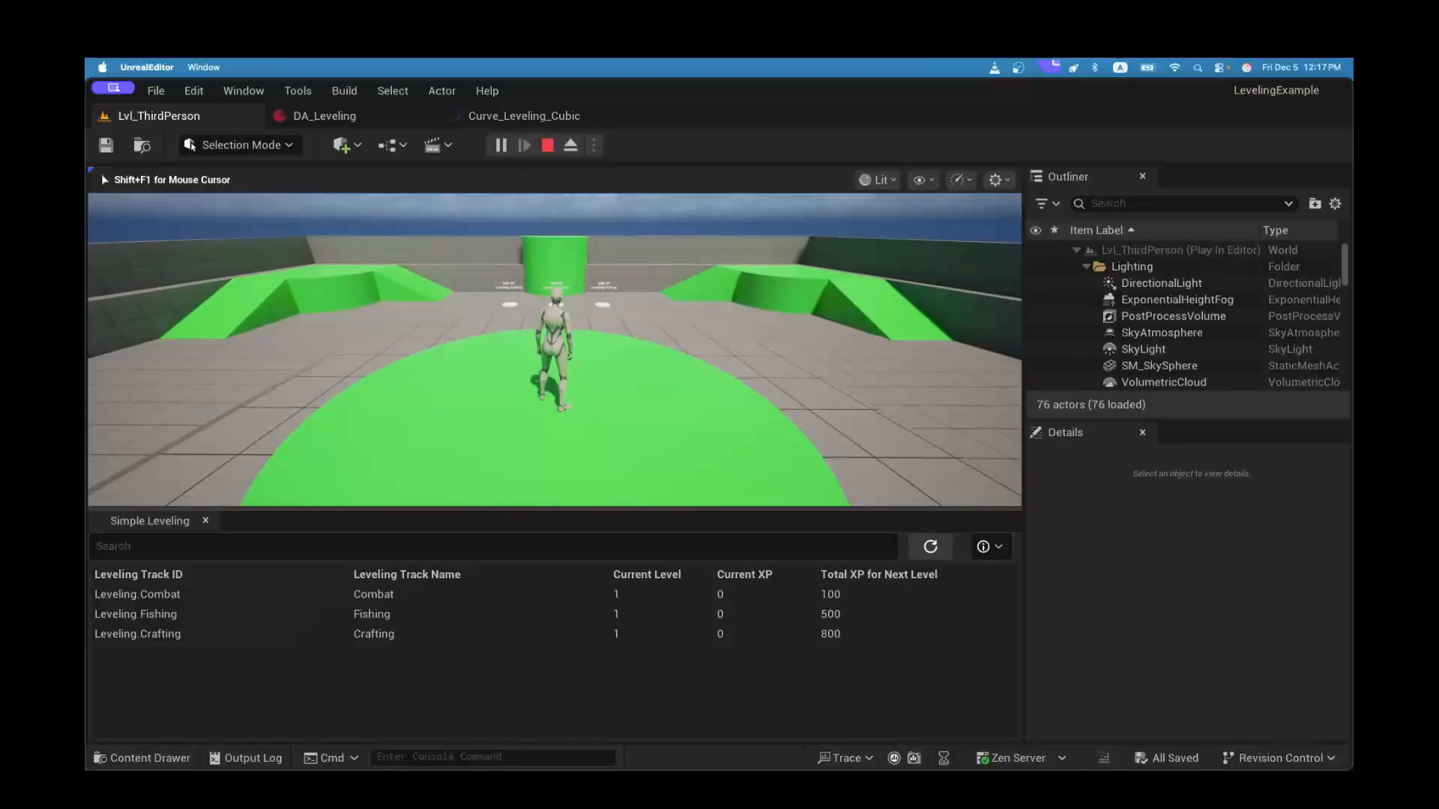
{"action": "key", "text": "w"}
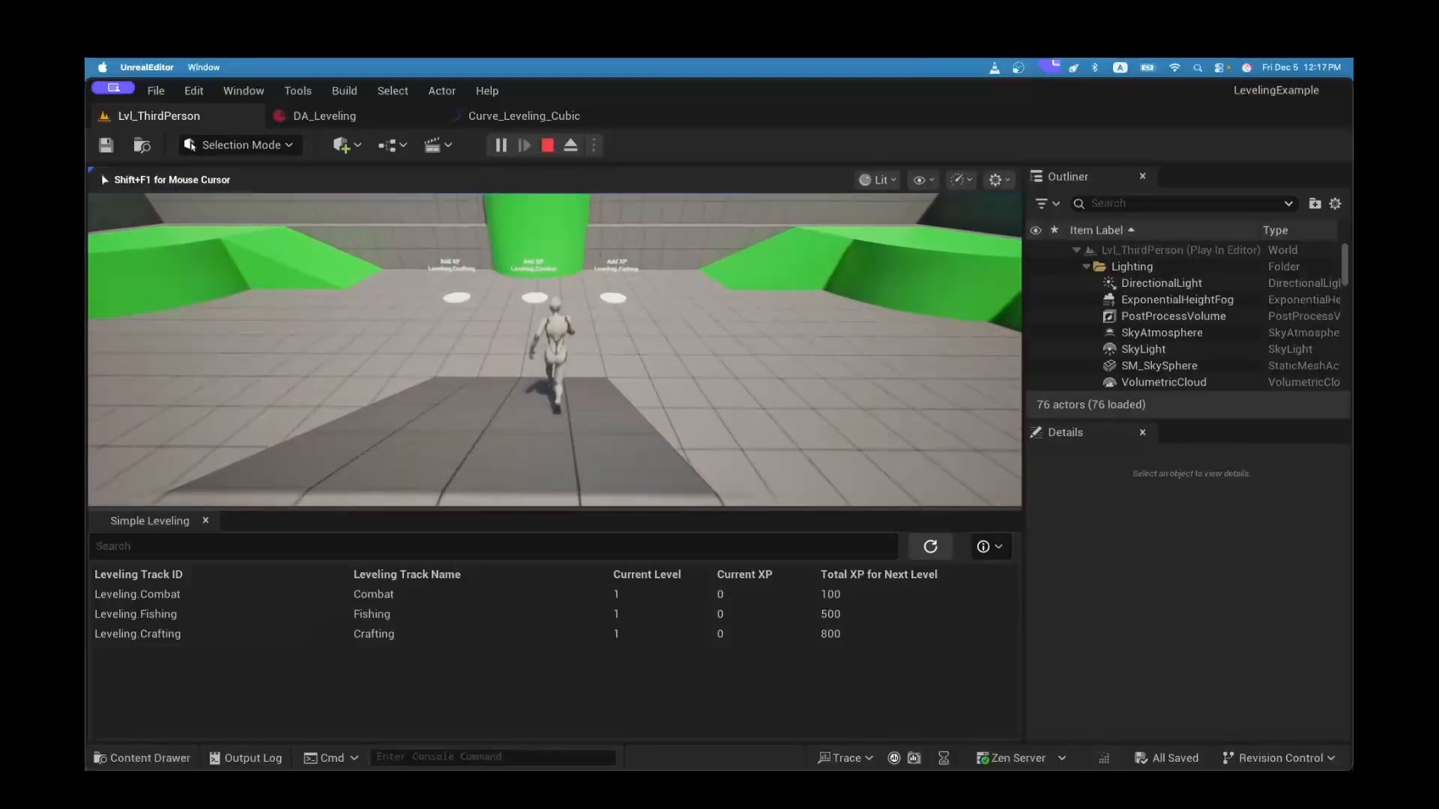
{"action": "key", "text": "w"}
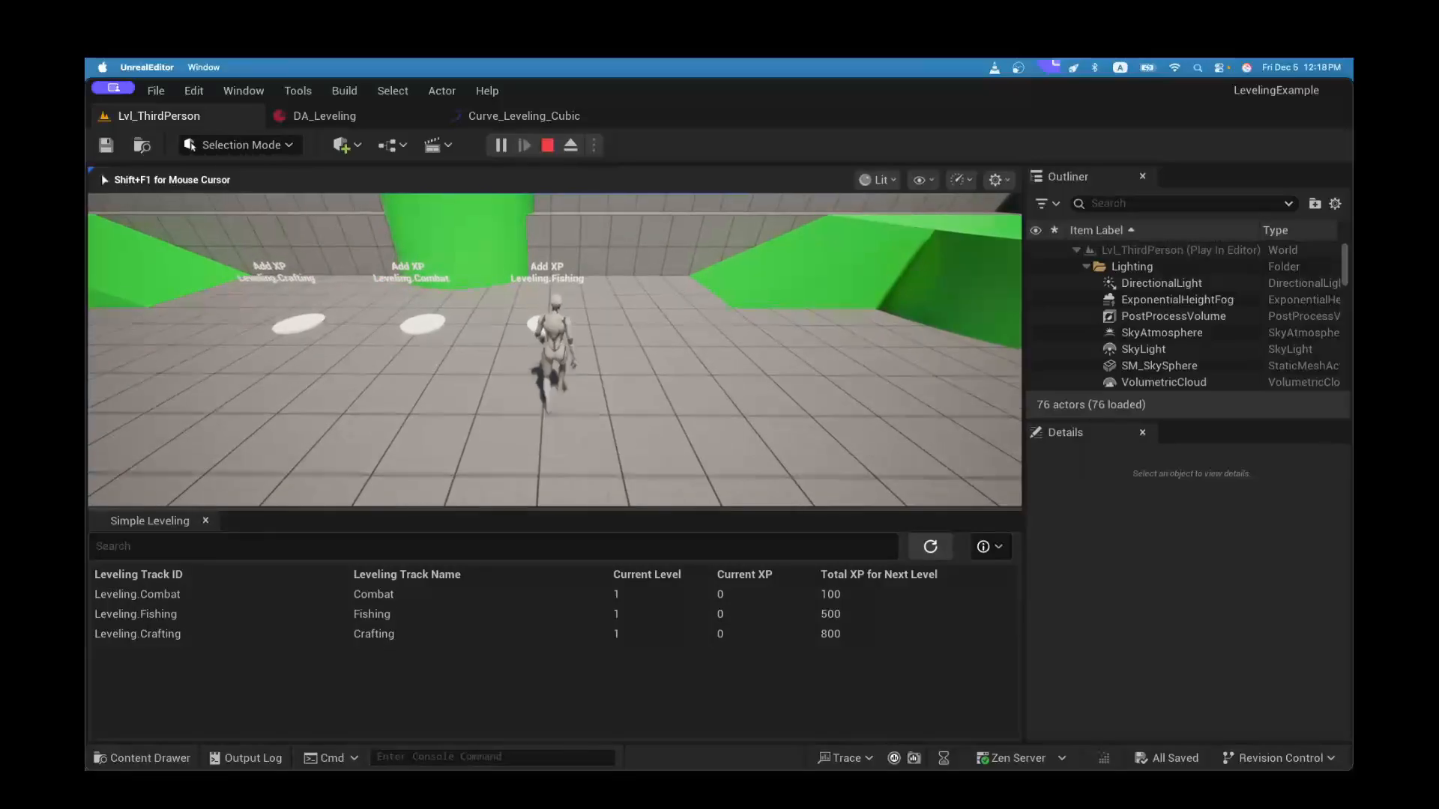
{"action": "key", "text": "d"}
{"action": "key", "text": "s"}
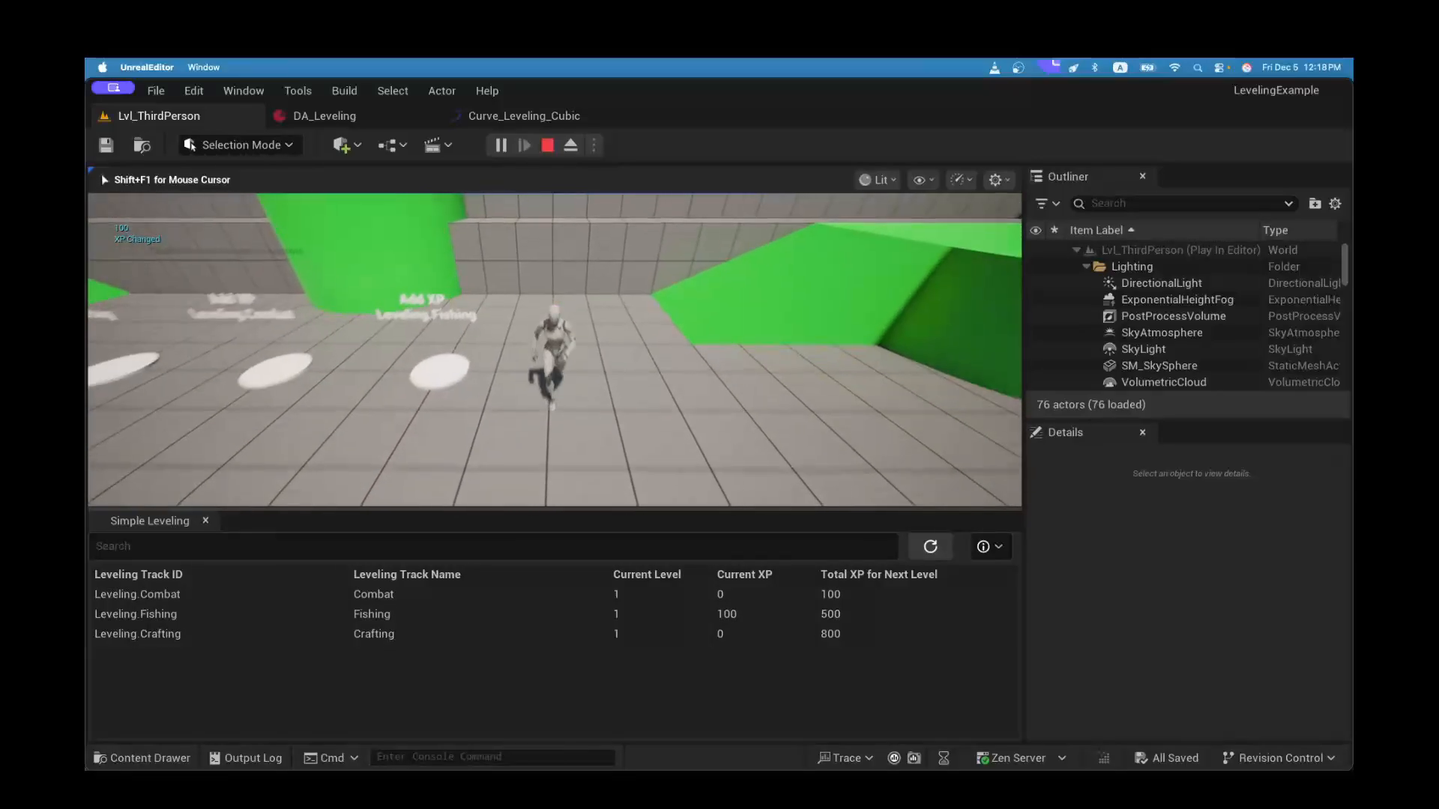
Step: Run the character back and forth over the Leveling.Fishing pad until the Fishing track reaches level 2
{"action": "key", "text": "a"}
{"action": "key", "text": "w"}
{"action": "key", "text": "d"}
{"action": "key", "text": "s"}
{"action": "key", "text": "a"}
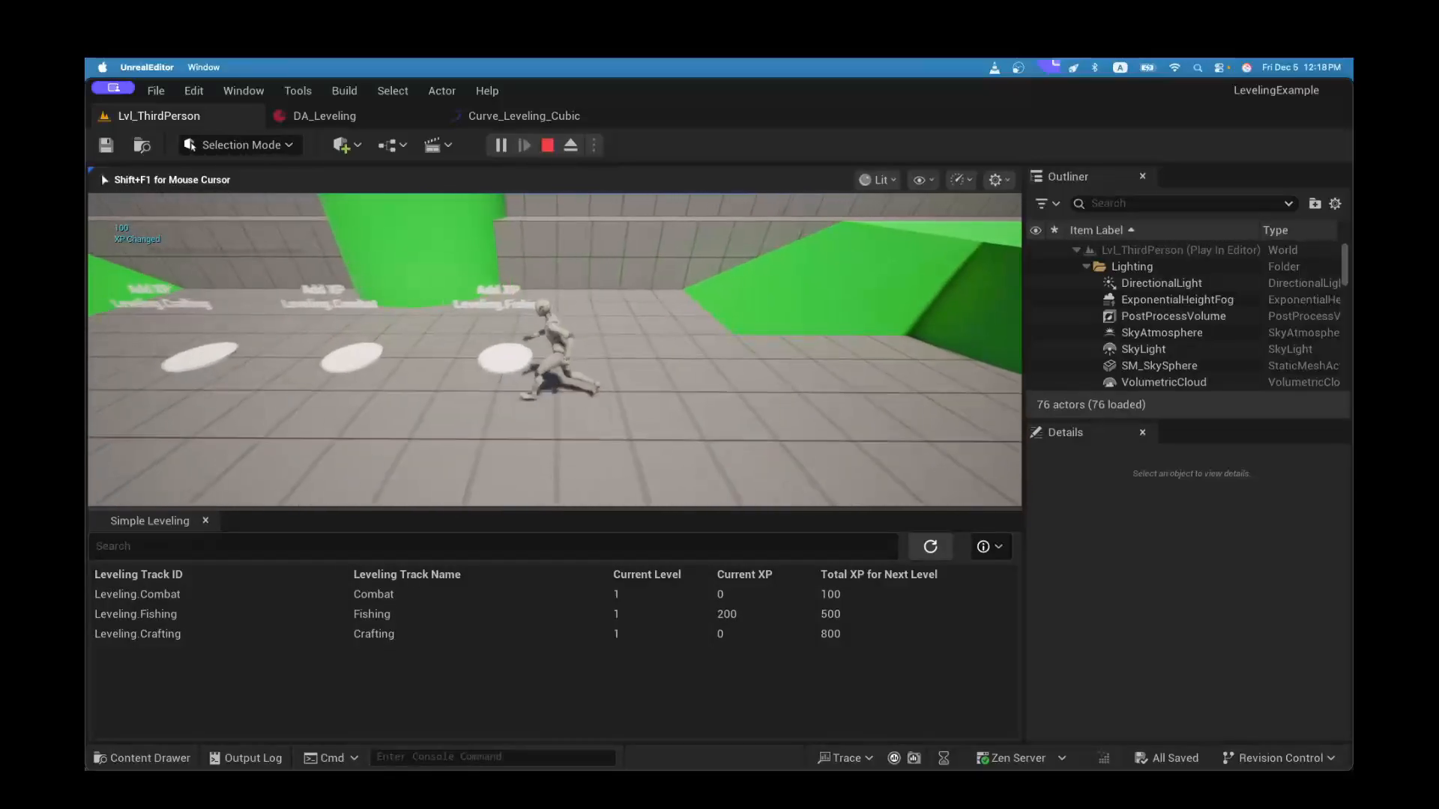
{"action": "key", "text": "w"}
{"action": "key", "text": "d"}
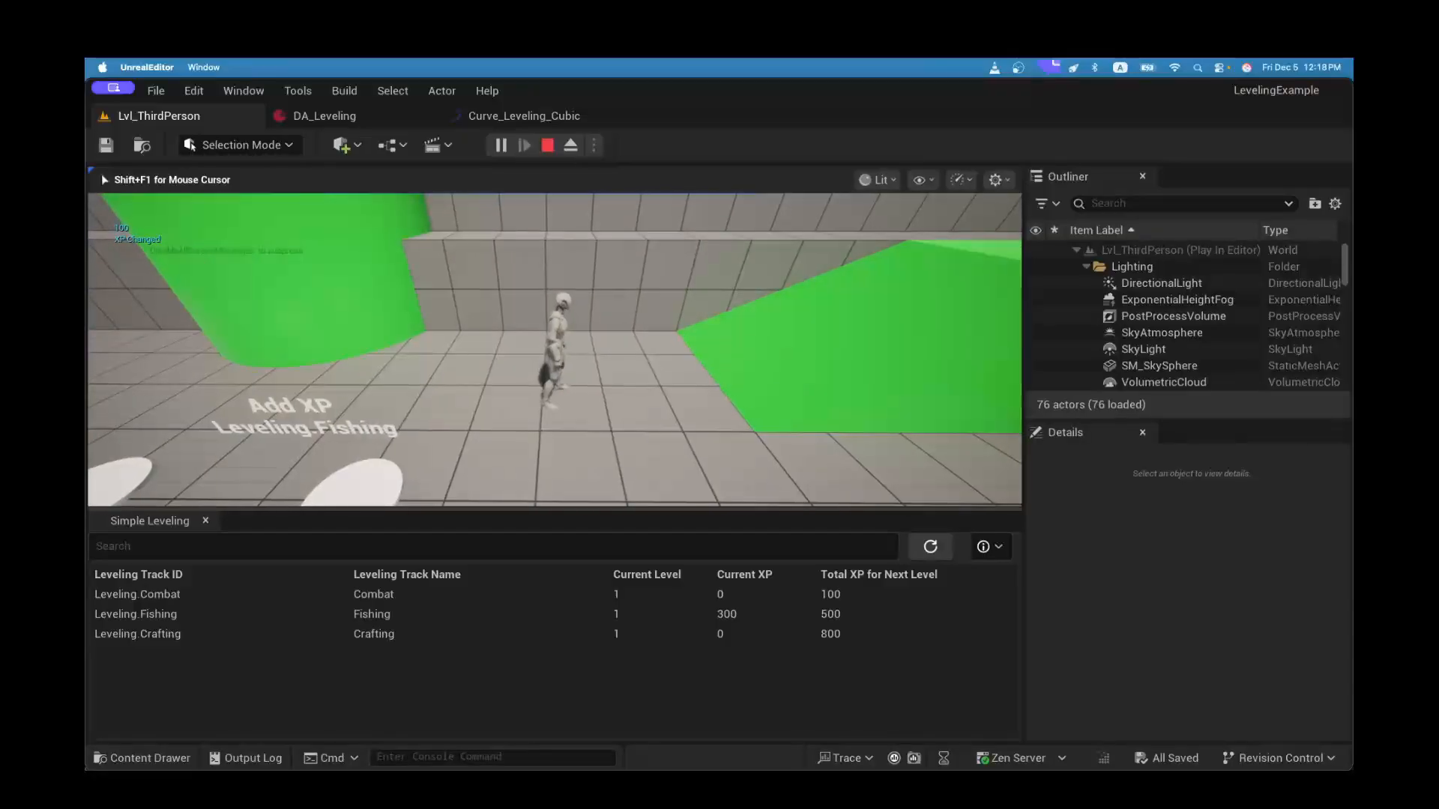
{"action": "key", "text": "a"}
{"action": "key", "text": "s"}
{"action": "key", "text": "a"}
{"action": "key", "text": "w"}
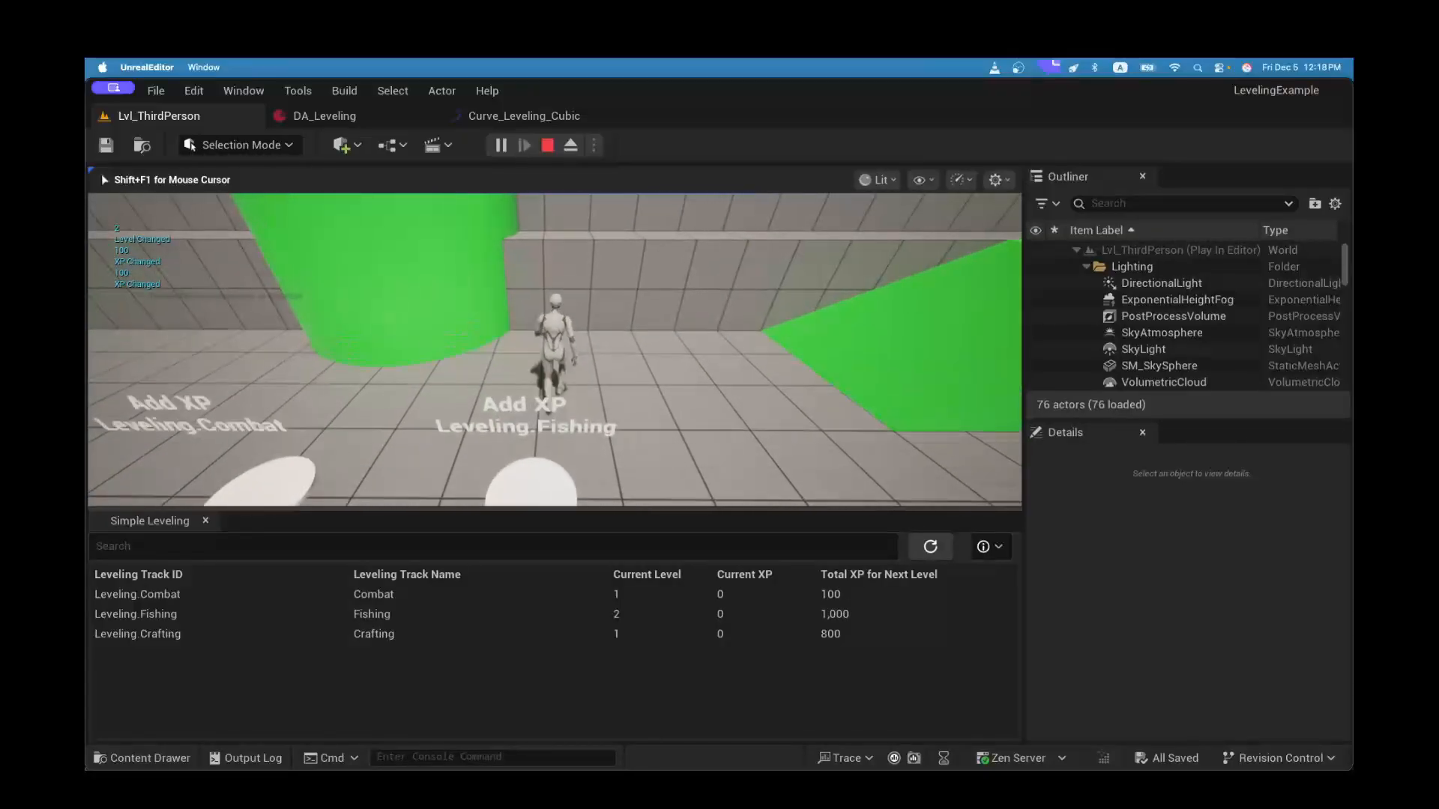
Step: Keep crossing the Leveling.Fishing pad at level 2 until the Fishing track has 500 XP
{"action": "key", "text": "d"}
{"action": "key", "text": "s"}
{"action": "key", "text": "a"}
{"action": "key", "text": "w"}
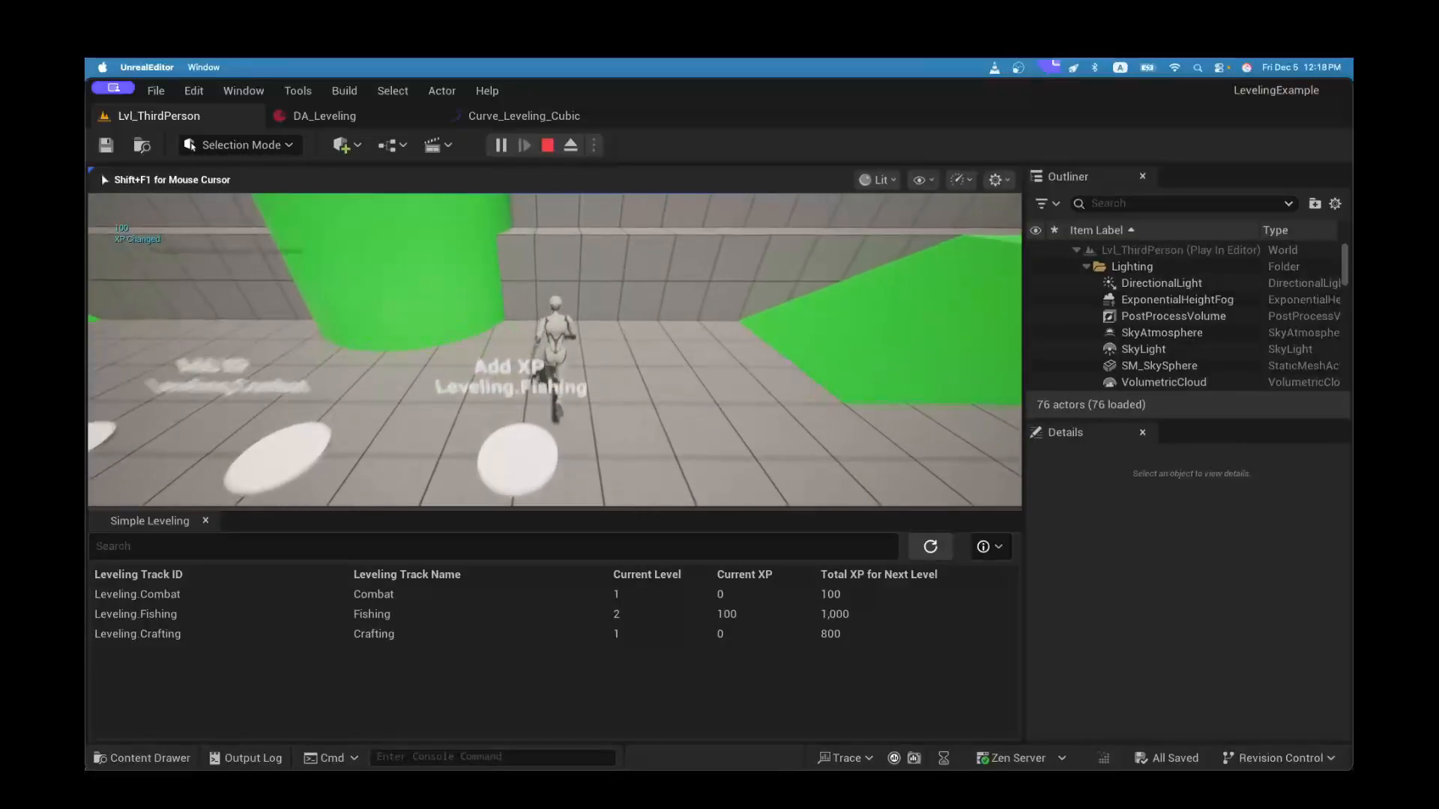
{"action": "key", "text": "d"}
{"action": "key", "text": "s"}
{"action": "key", "text": "a"}
{"action": "key", "text": "w"}
{"action": "key", "text": "d"}
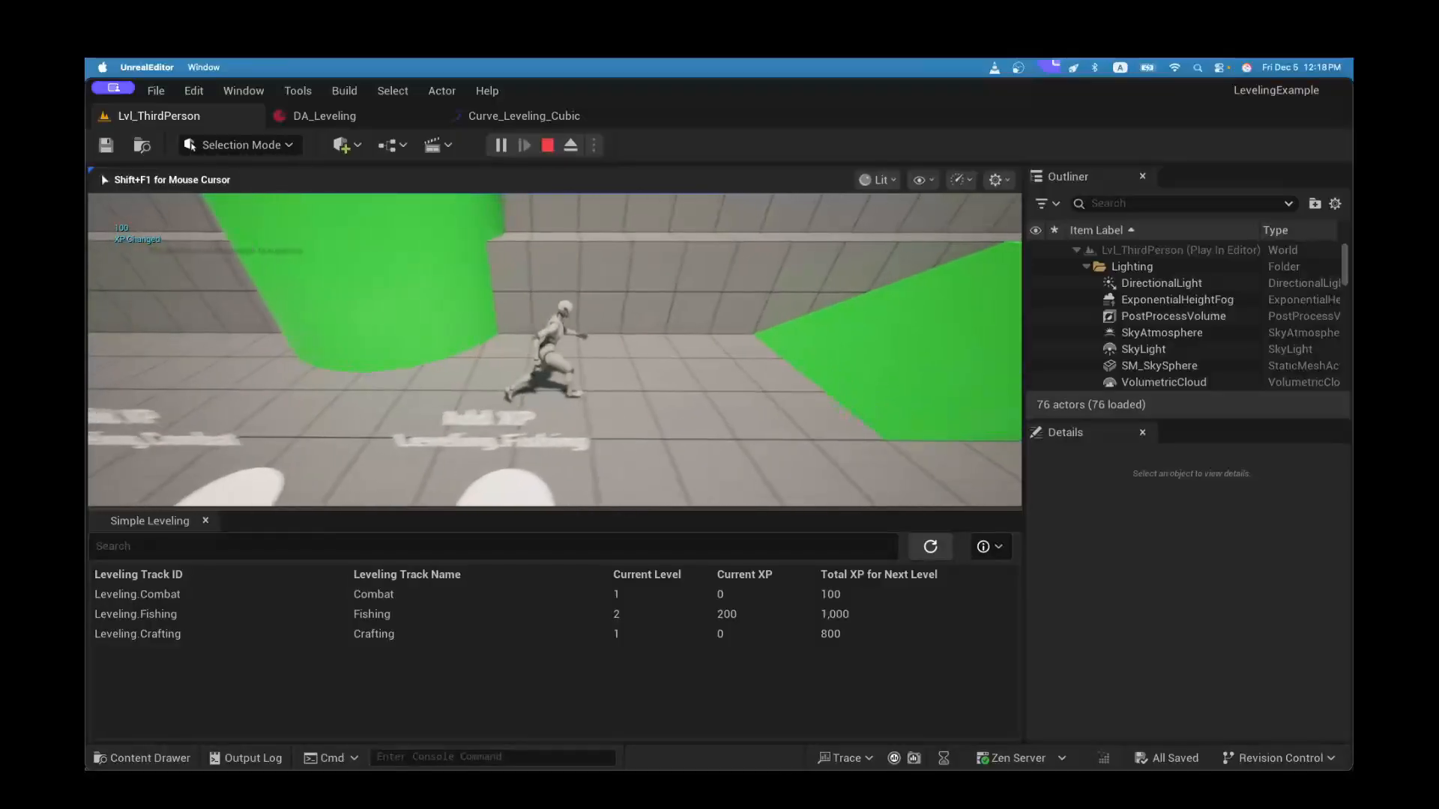
{"action": "key", "text": "s"}
{"action": "key", "text": "a"}
{"action": "key", "text": "d"}
{"action": "key", "text": "s"}
{"action": "key", "text": "a"}
{"action": "key", "text": "w"}
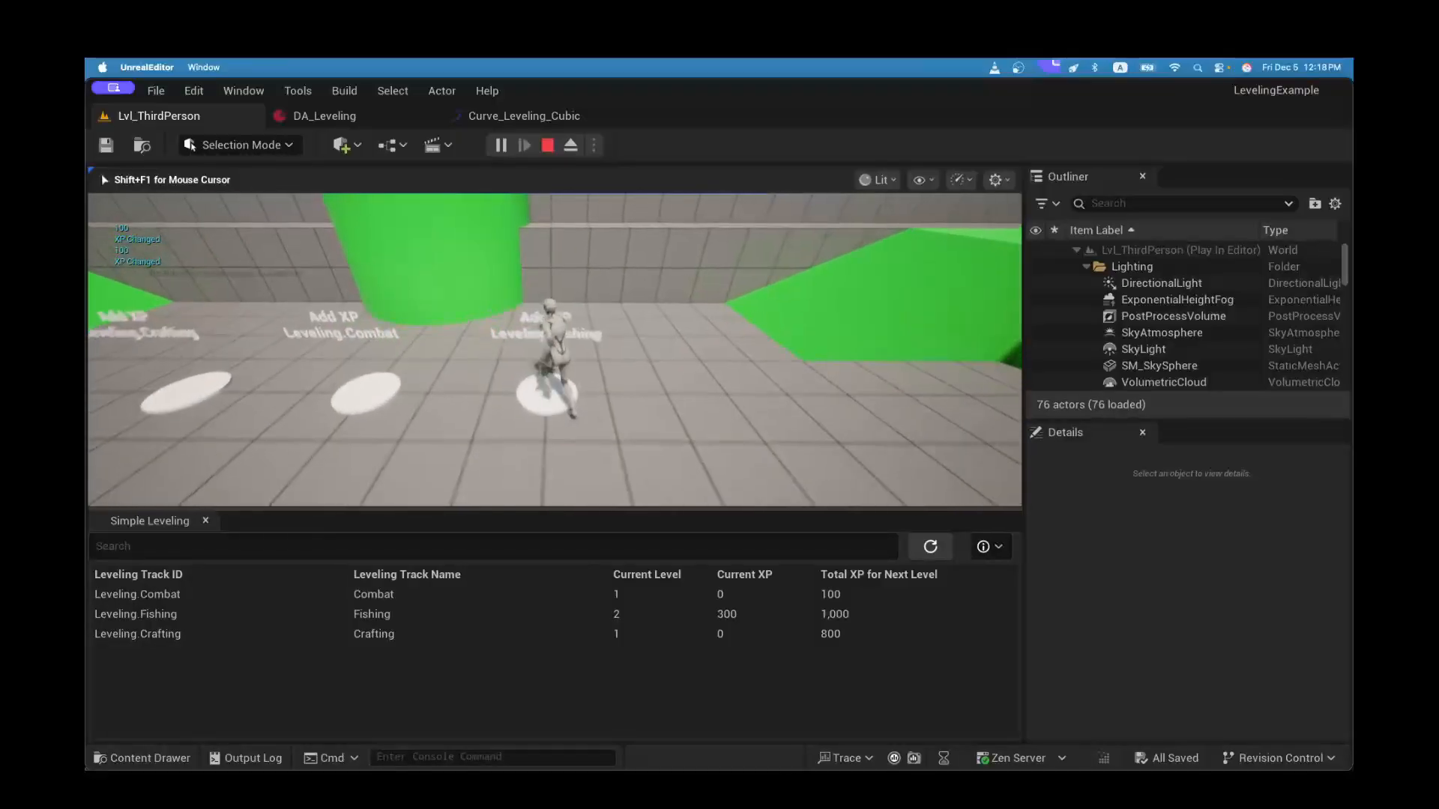
{"action": "key", "text": "d"}
{"action": "key", "text": "s"}
{"action": "key", "text": "a"}
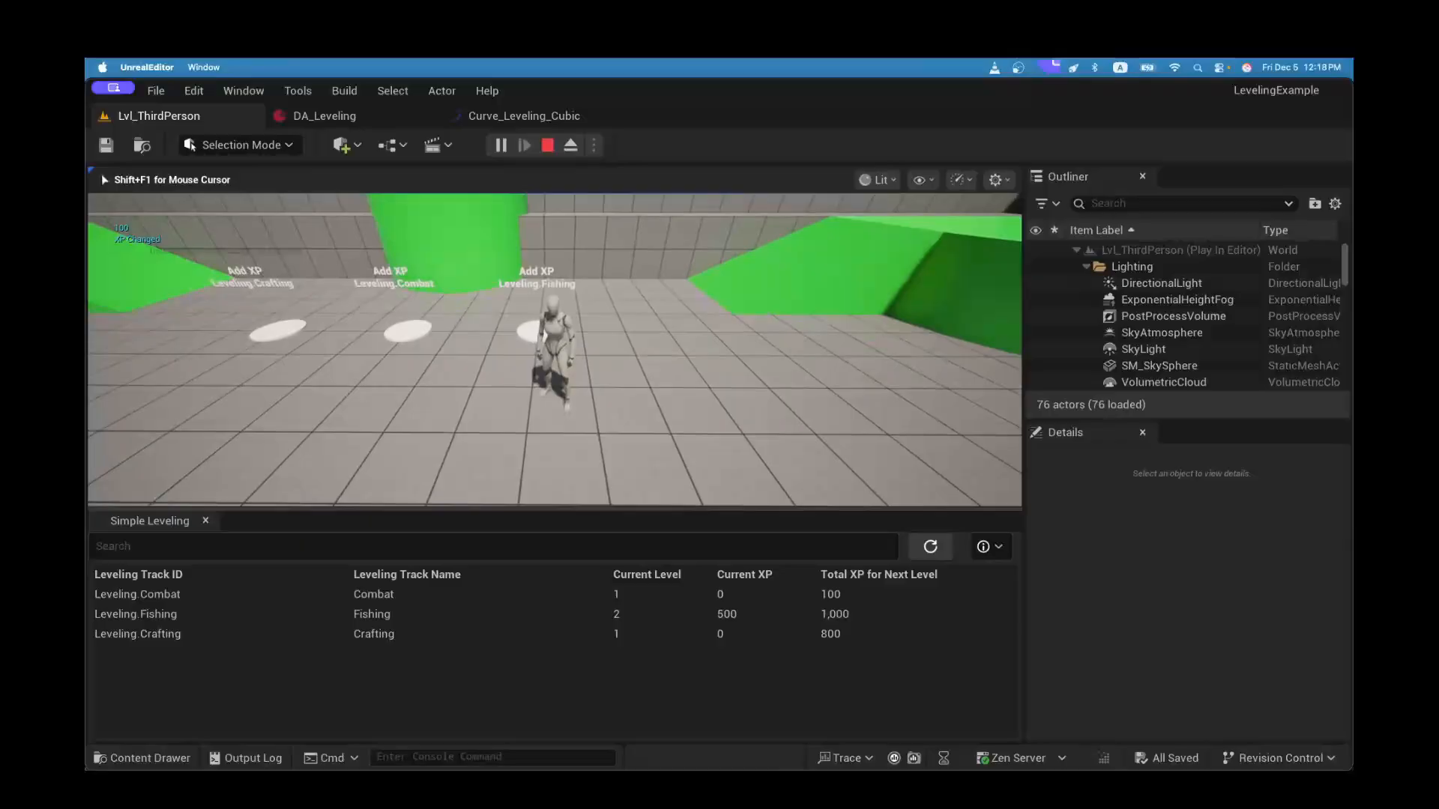
Step: Move the character to the Leveling.Combat pad and cross it repeatedly until Combat is at level 3 with 399 XP
{"action": "key", "text": "w"}
{"action": "key", "text": "a"}
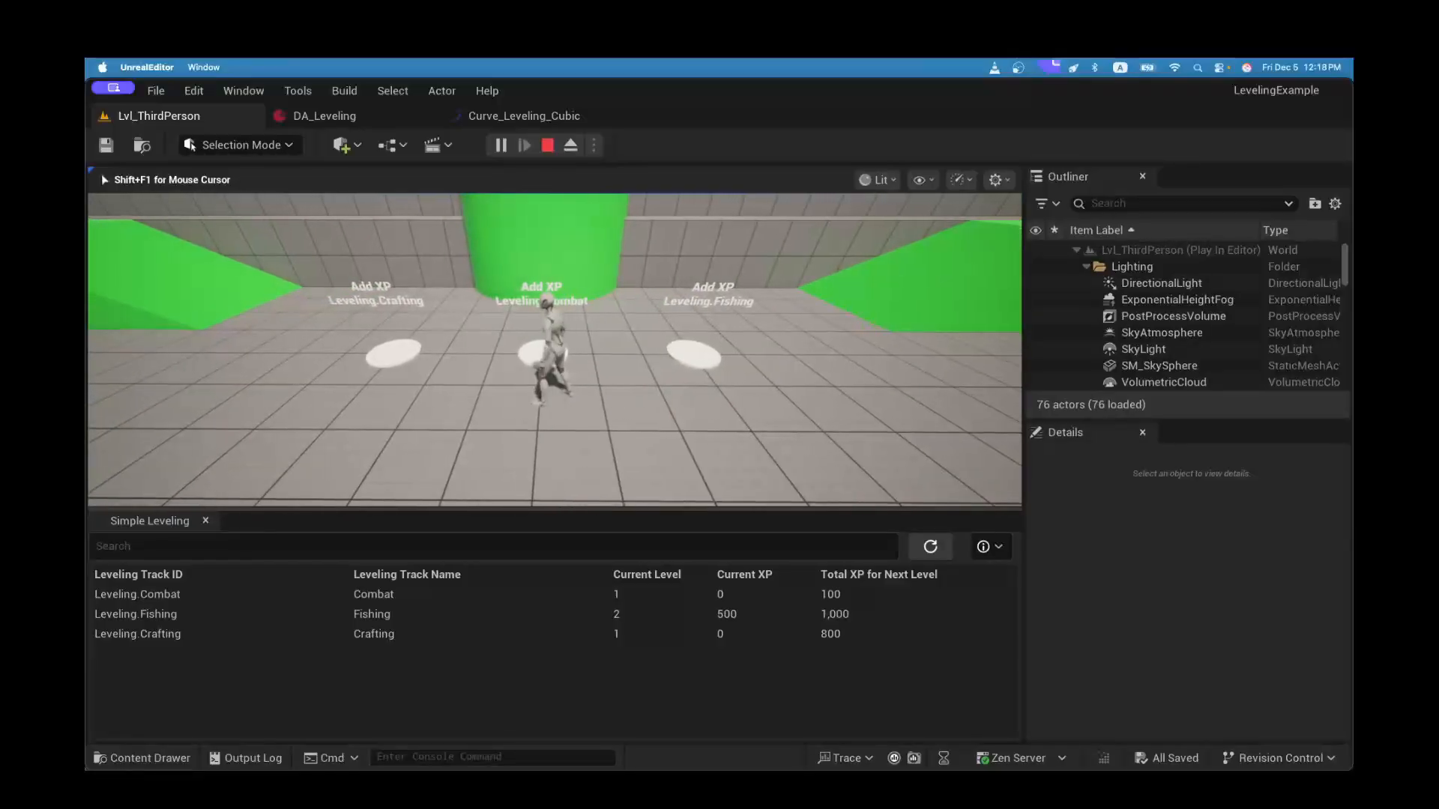
{"action": "key", "text": "w"}
{"action": "key", "text": "s"}
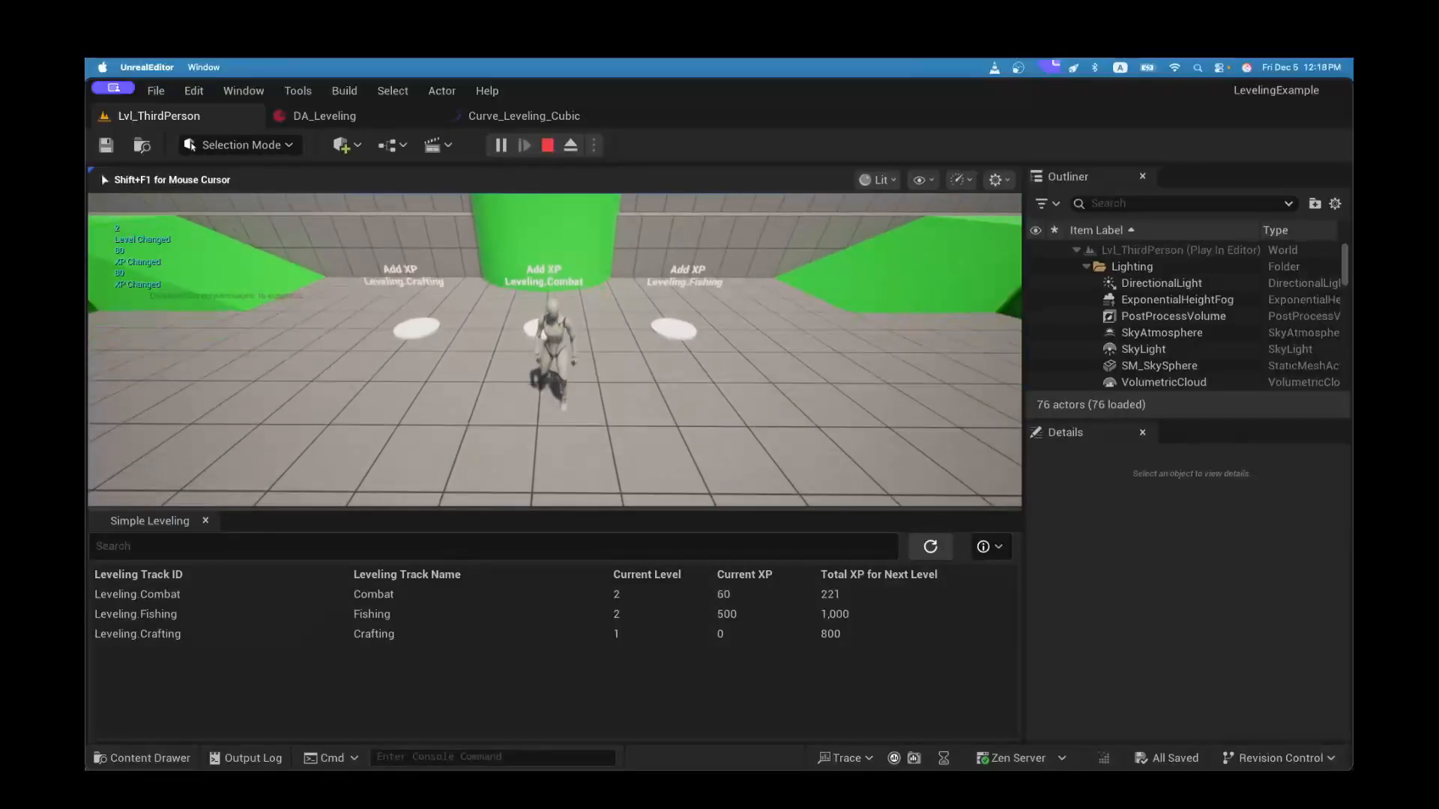
{"action": "key", "text": "s"}
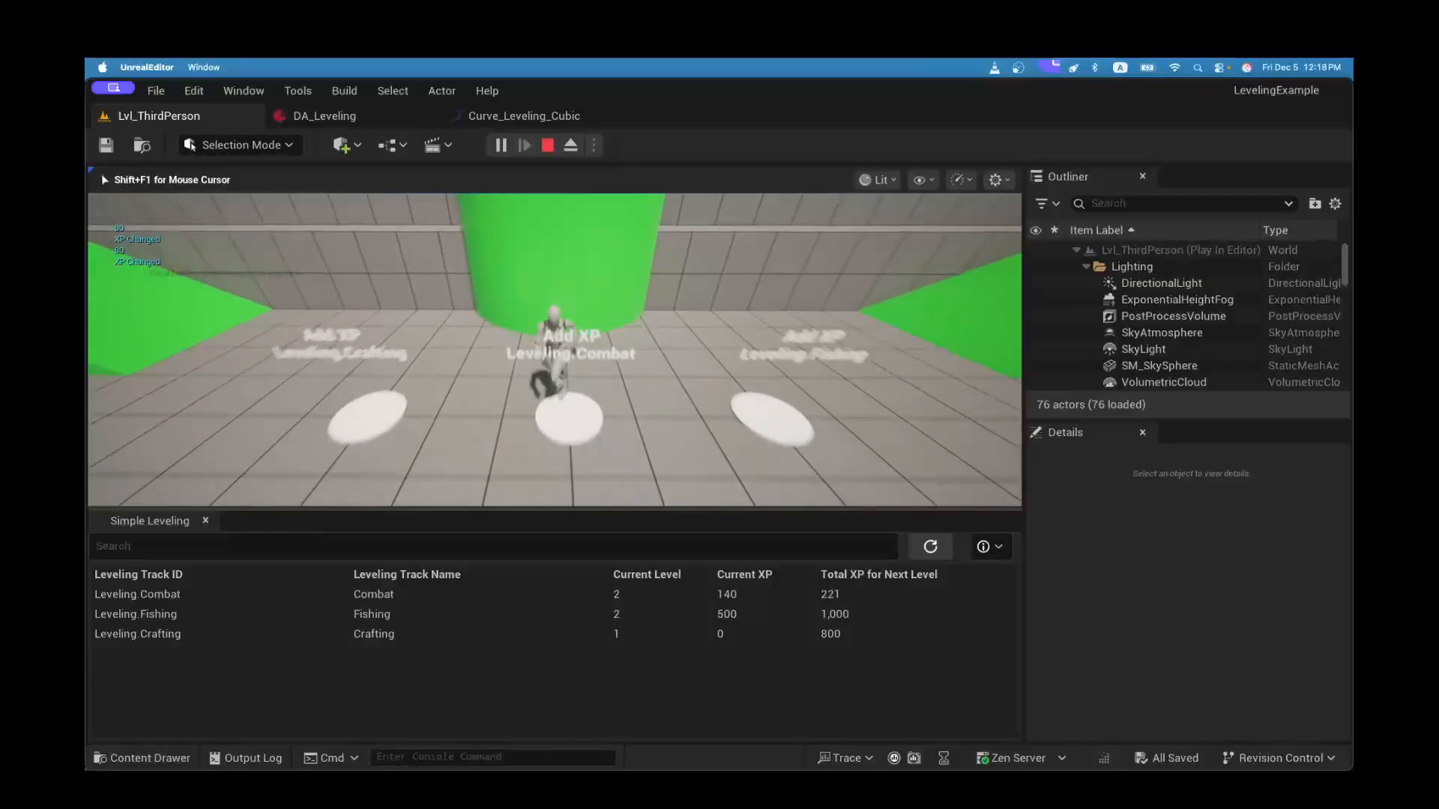
{"action": "key", "text": "w"}
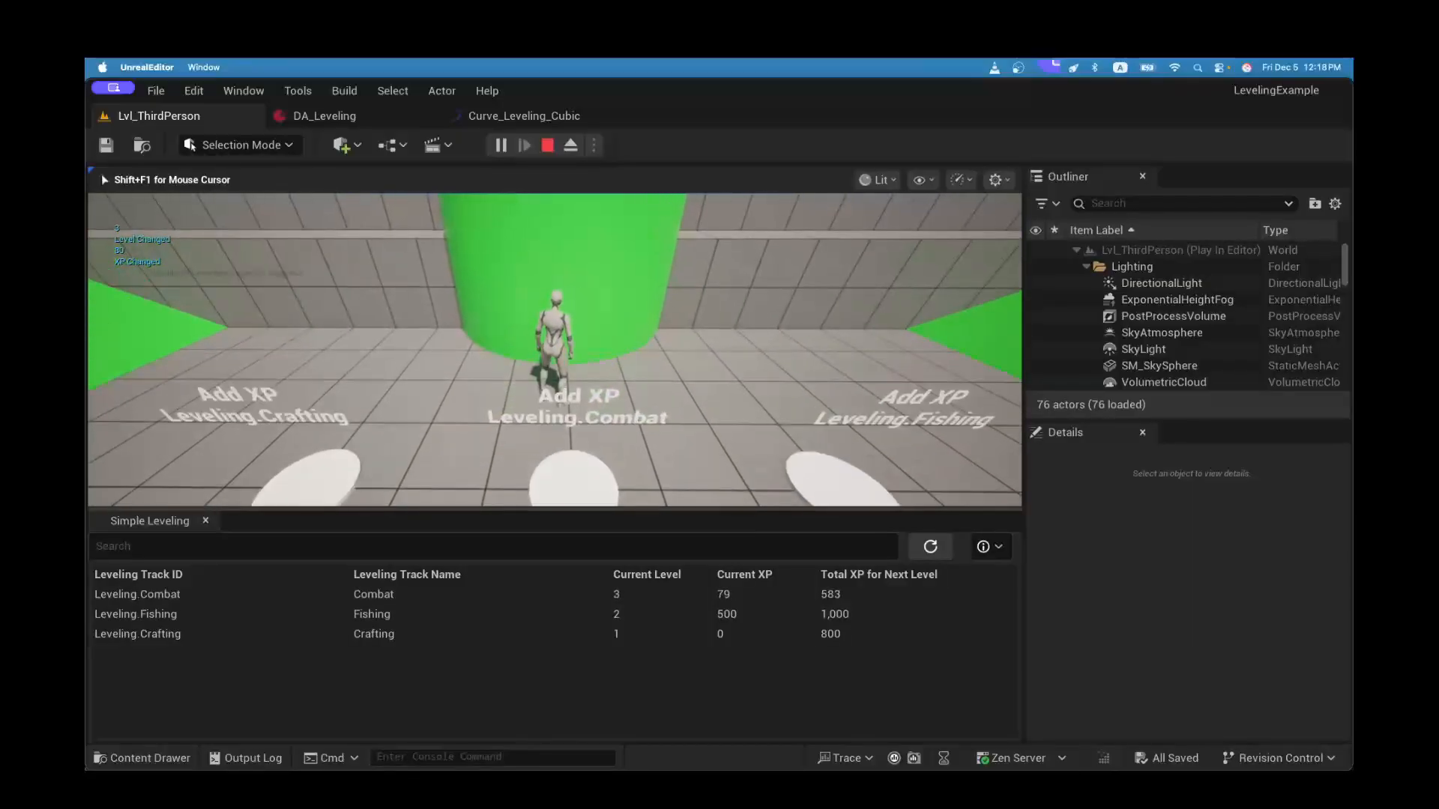
{"action": "key", "text": "w"}
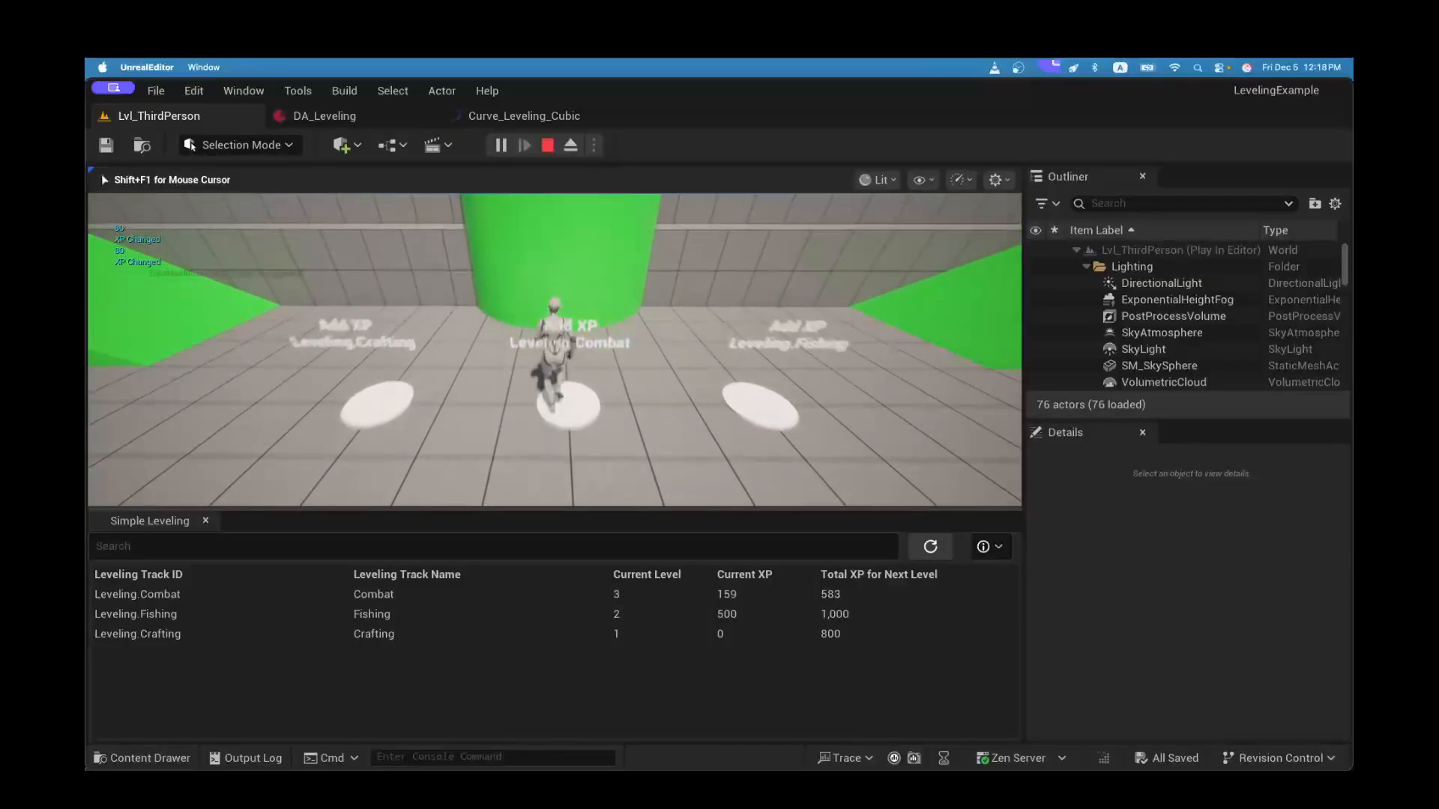
{"action": "key", "text": "s"}
{"action": "key", "text": "s"}
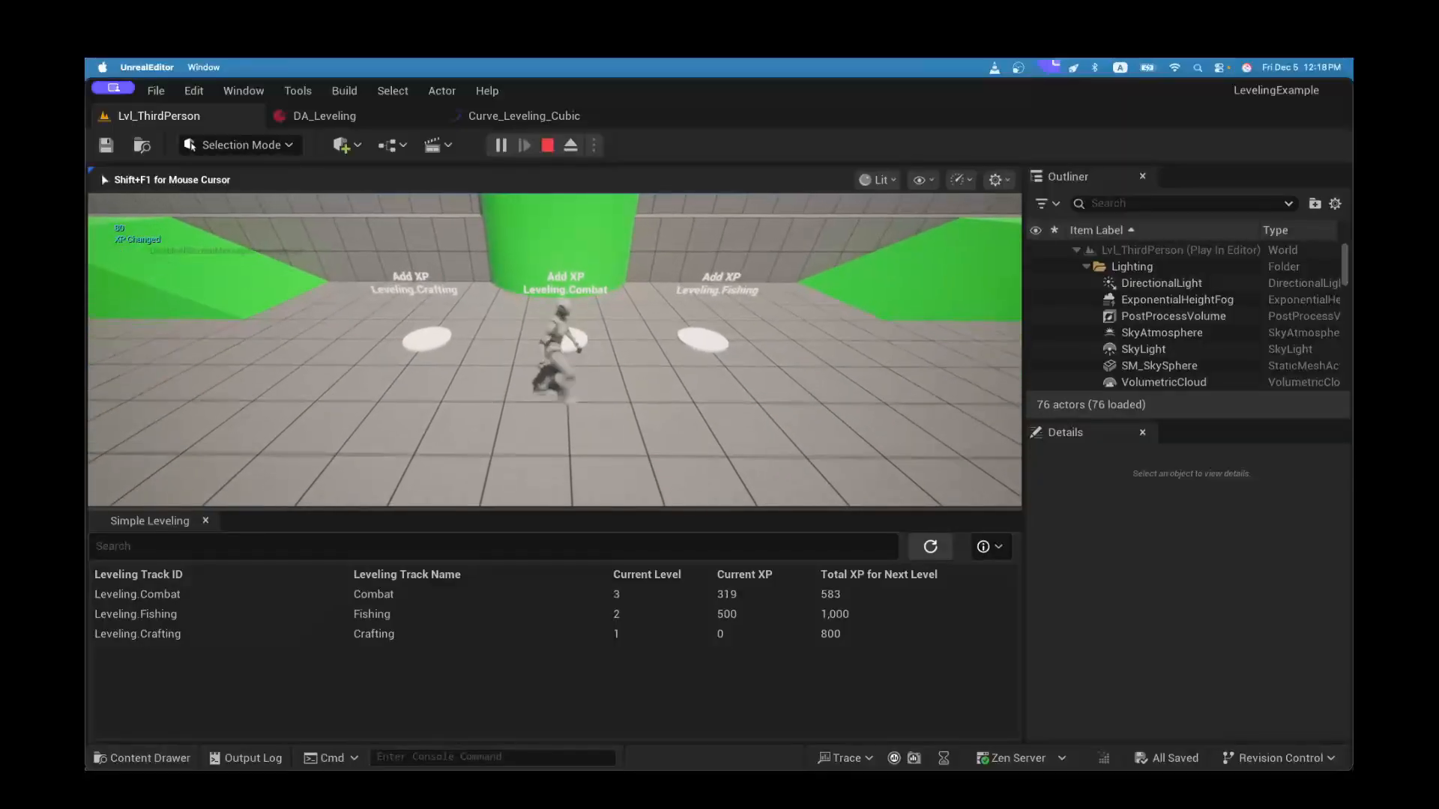
{"action": "key", "text": "w"}
Step: Run the character over the Leveling.Crafting pad until Crafting reaches level 2, and step back from the pads
{"action": "key", "text": "a"}
{"action": "key", "text": "s"}
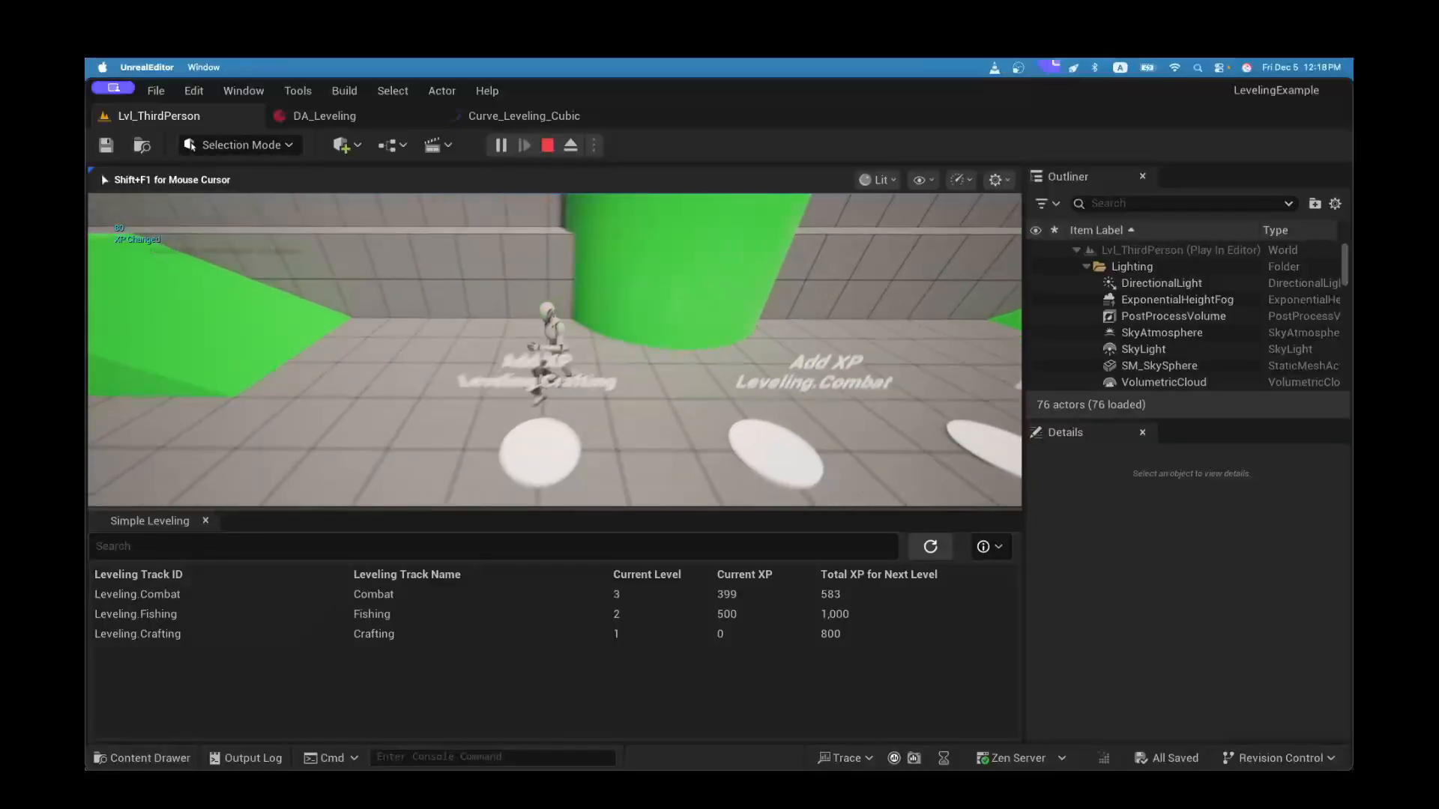
{"action": "key", "text": "w"}
{"action": "key", "text": "a"}
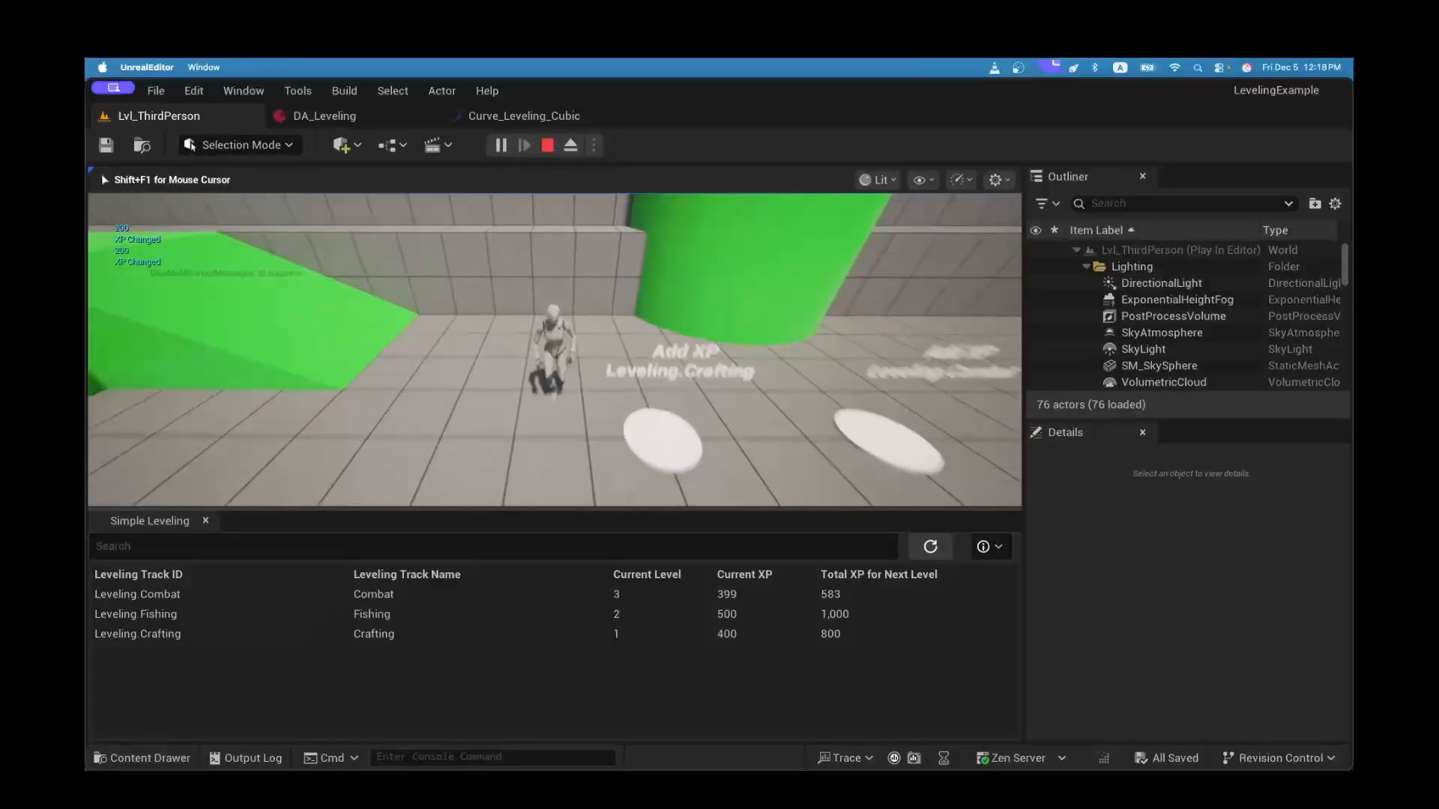
{"action": "key", "text": "s"}
{"action": "key", "text": "d"}
{"action": "key", "text": "w"}
{"action": "key", "text": "d"}
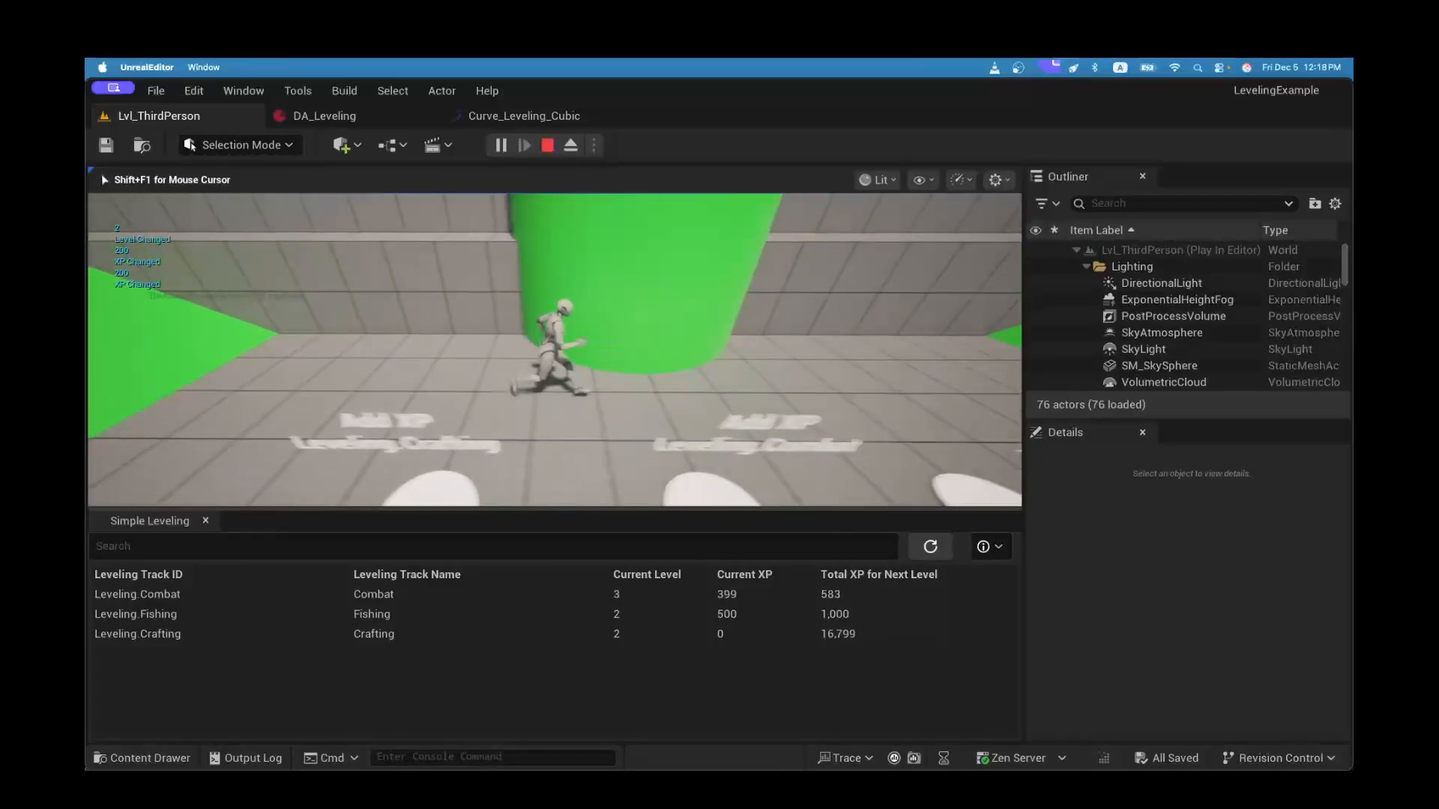
{"action": "key", "text": "s"}
{"action": "key", "text": "s"}
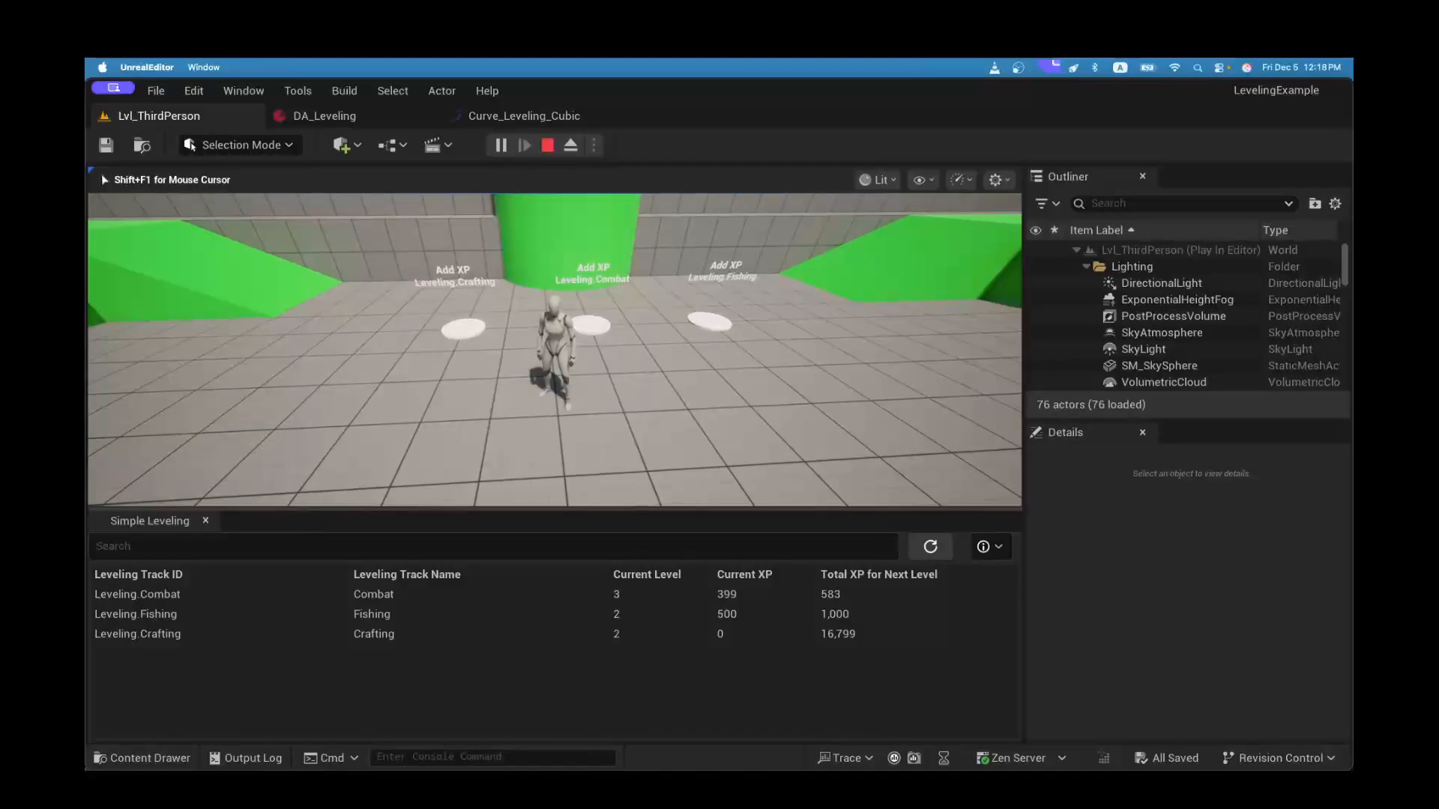
{"action": "key", "text": "d"}
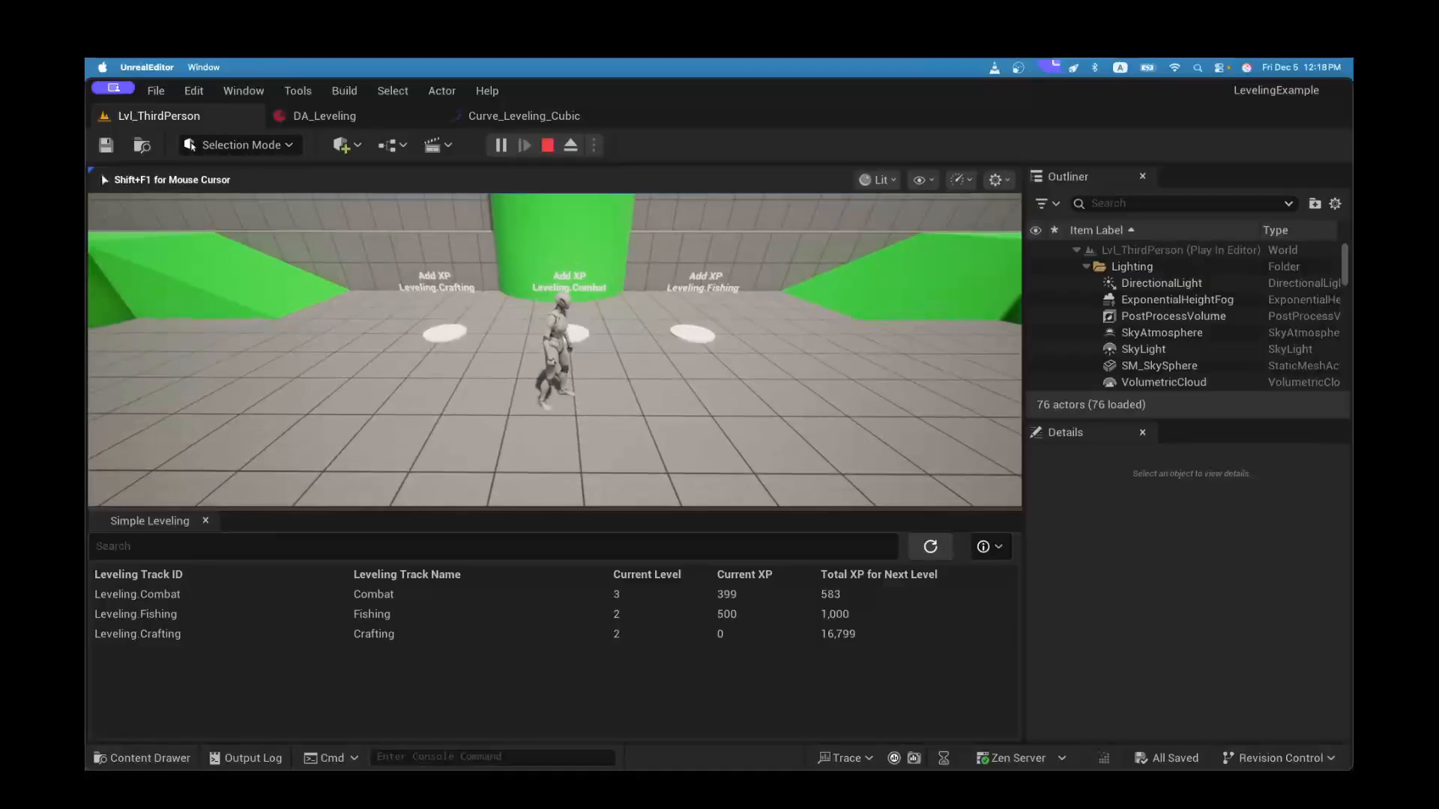
Step: Free the cursor from the game and examine the Combat track's XP requirements per level, enlarging the Simple Leveling area for reading
{"action": "key", "text": "shift+F1"}
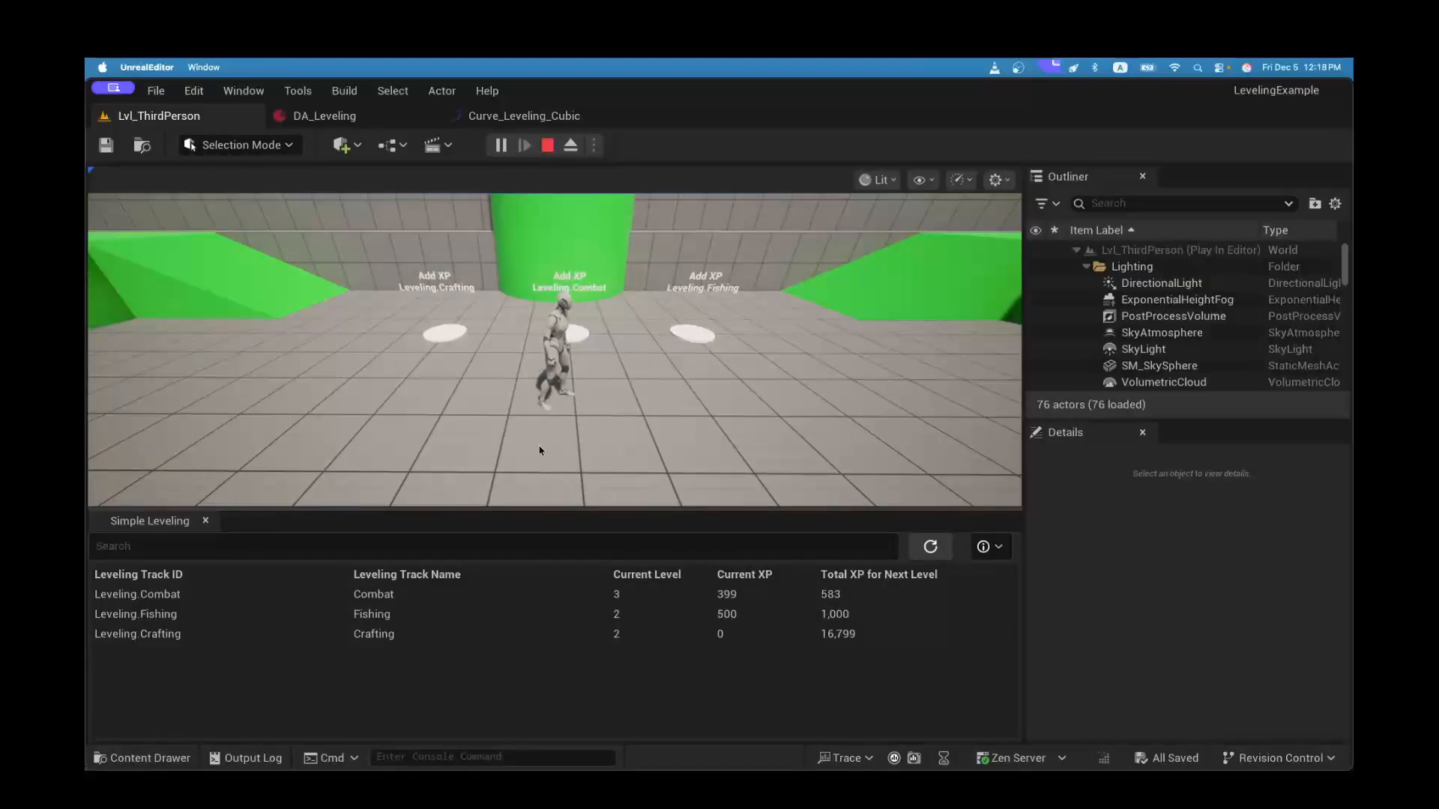
{"action": "left_click", "coordinate": [432, 595]}
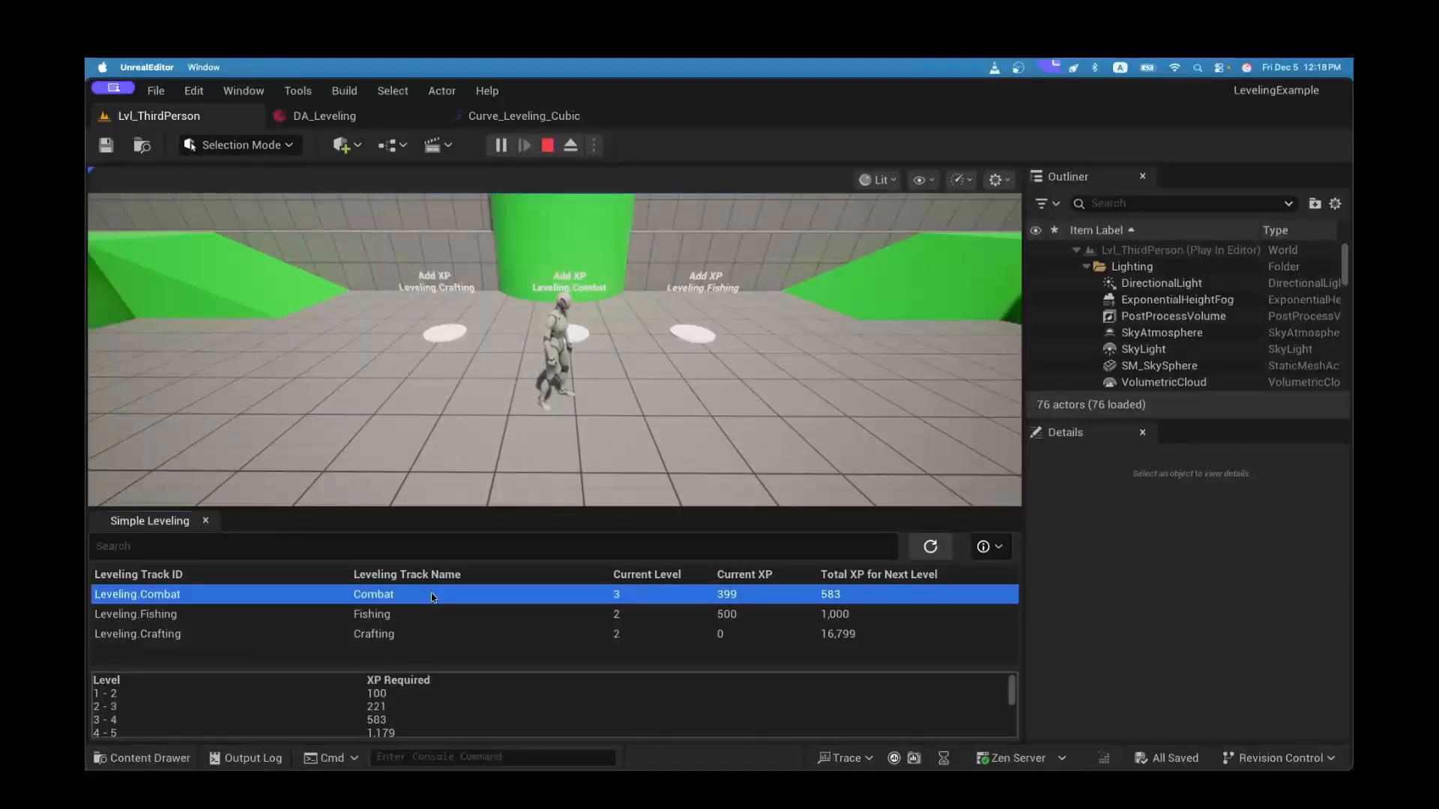
{"action": "left_click_drag", "start_coordinate": [397, 512], "coordinate": [397, 411]}
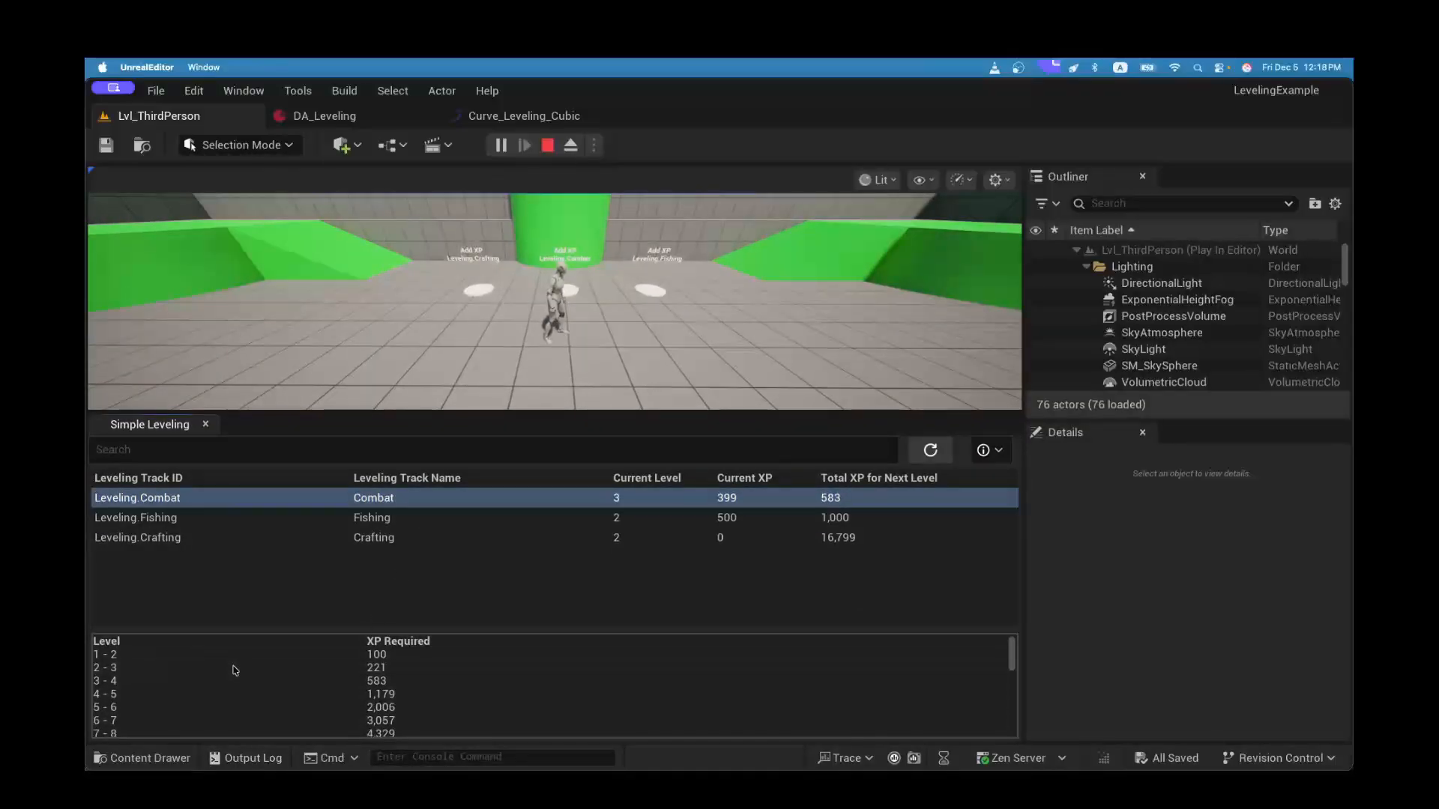
{"action": "scroll", "coordinate": [235, 670], "scroll_direction": "down", "scroll_amount": 15}
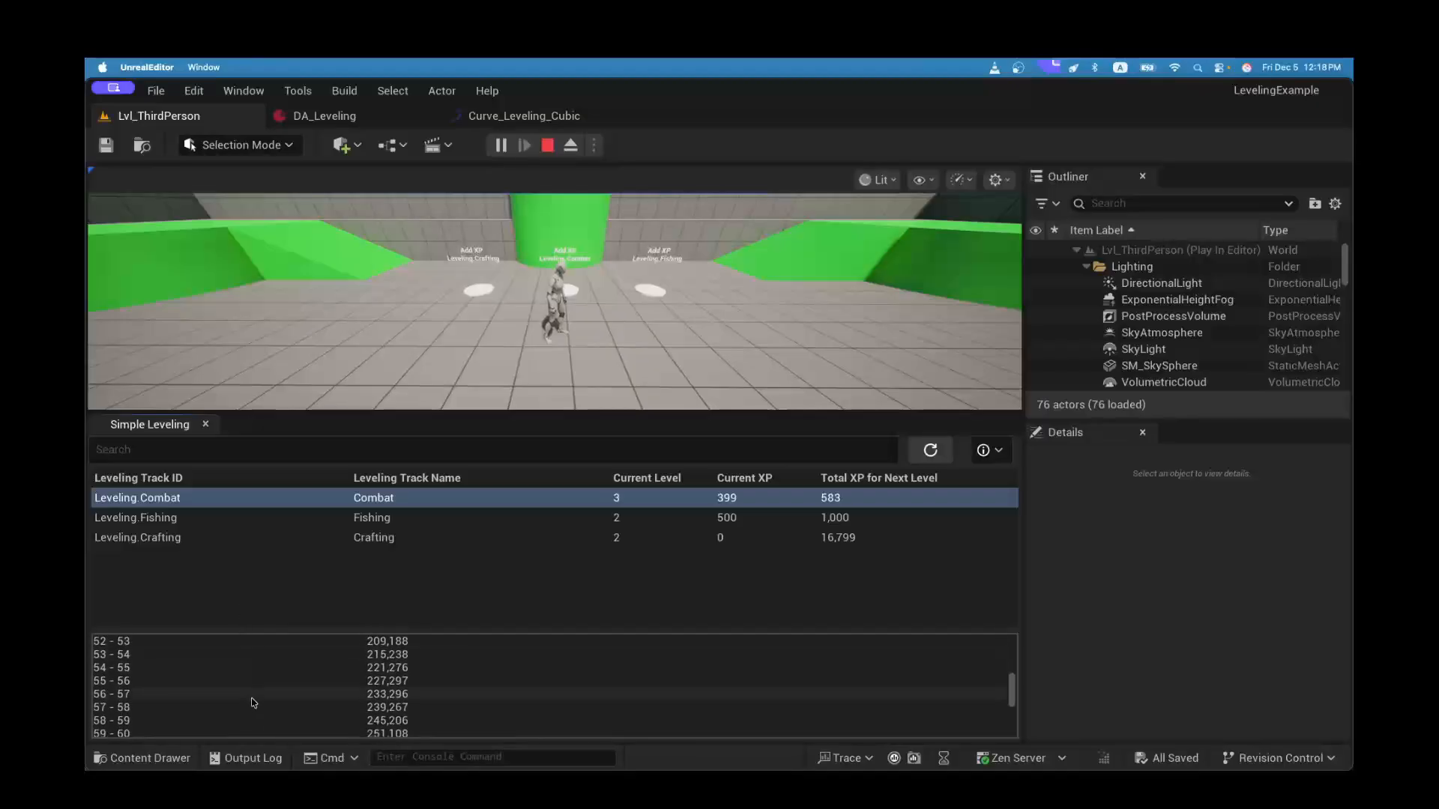
{"action": "scroll", "coordinate": [253, 703], "scroll_direction": "down", "scroll_amount": 13}
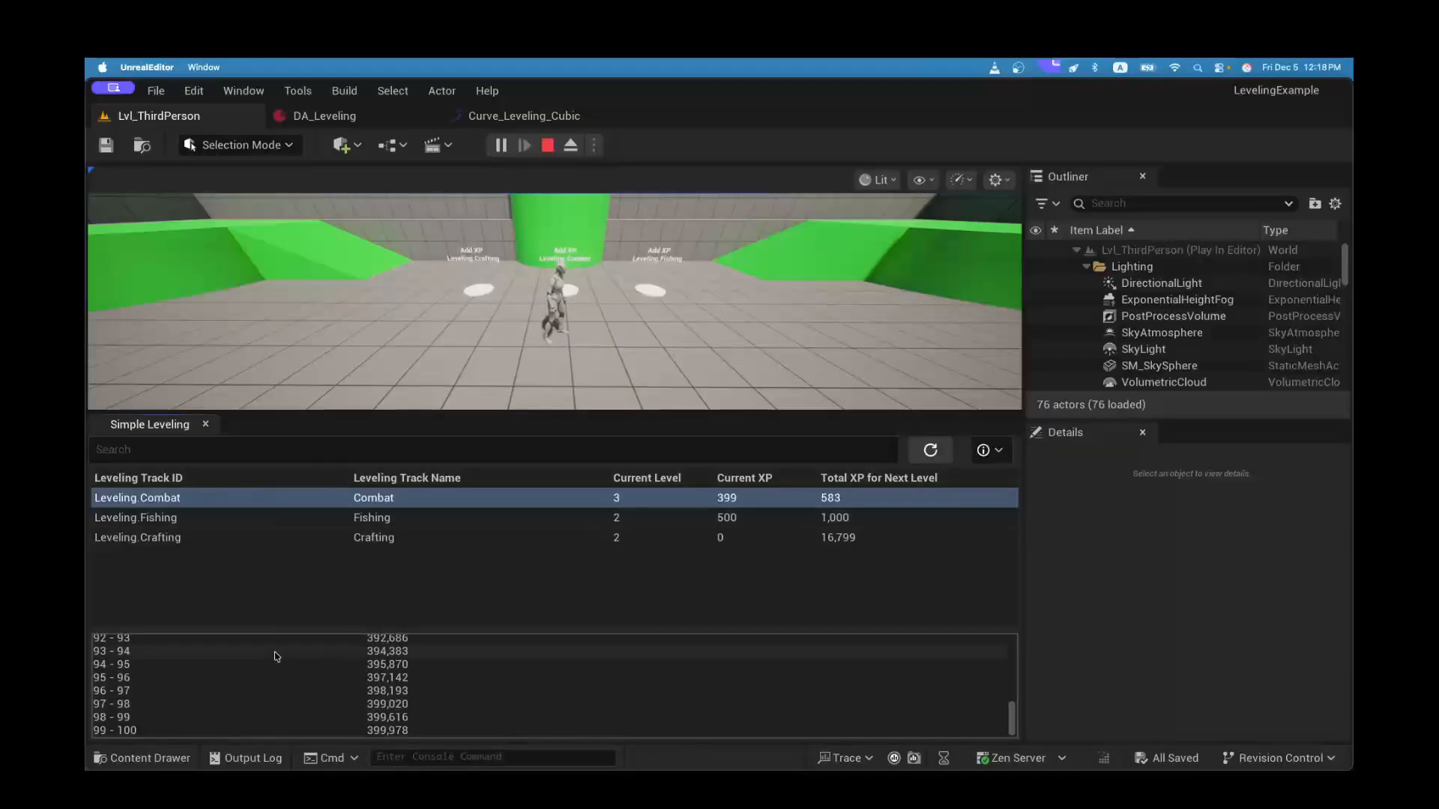
{"action": "scroll", "coordinate": [278, 667], "scroll_direction": "up", "scroll_amount": 20}
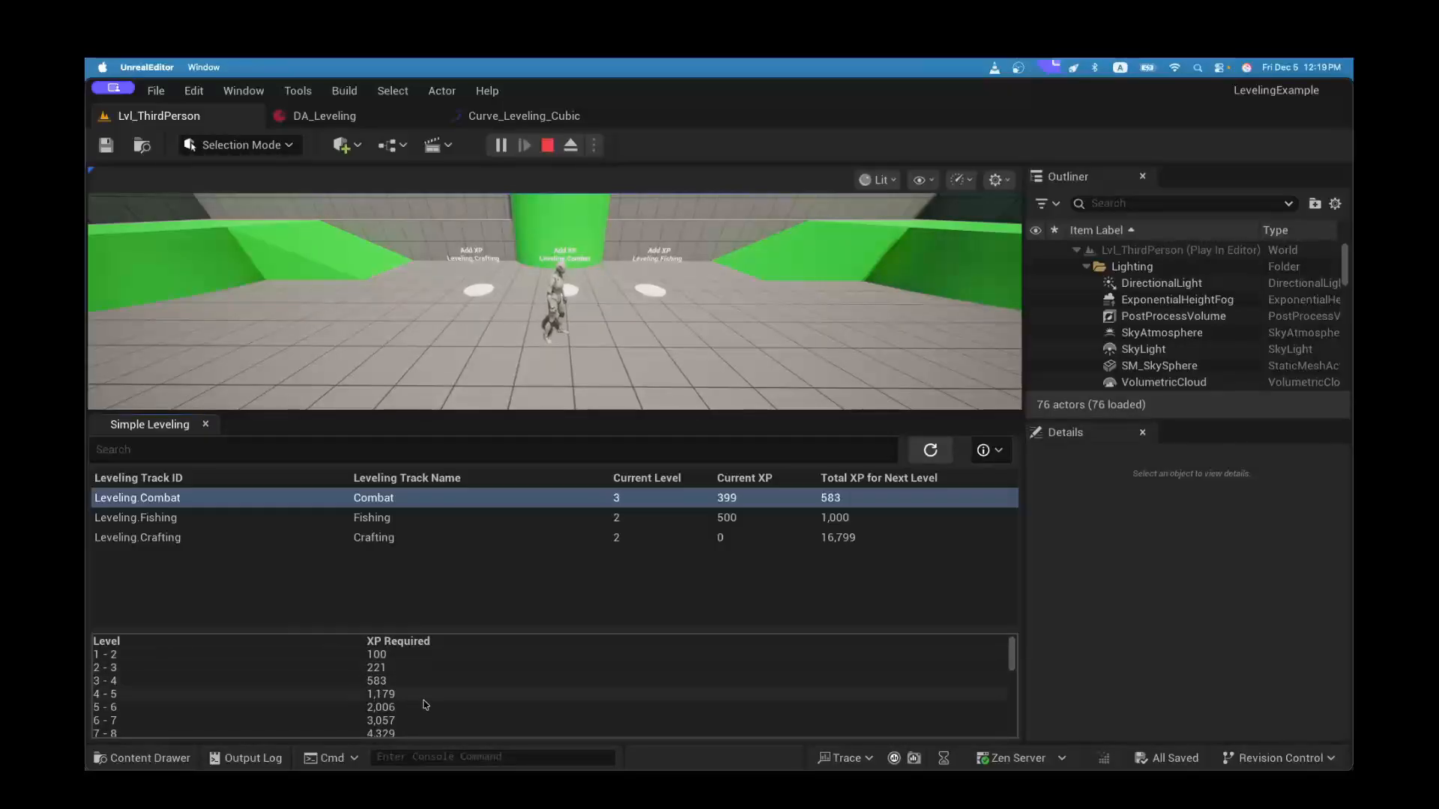
{"action": "scroll", "coordinate": [425, 704], "scroll_direction": "down", "scroll_amount": 15}
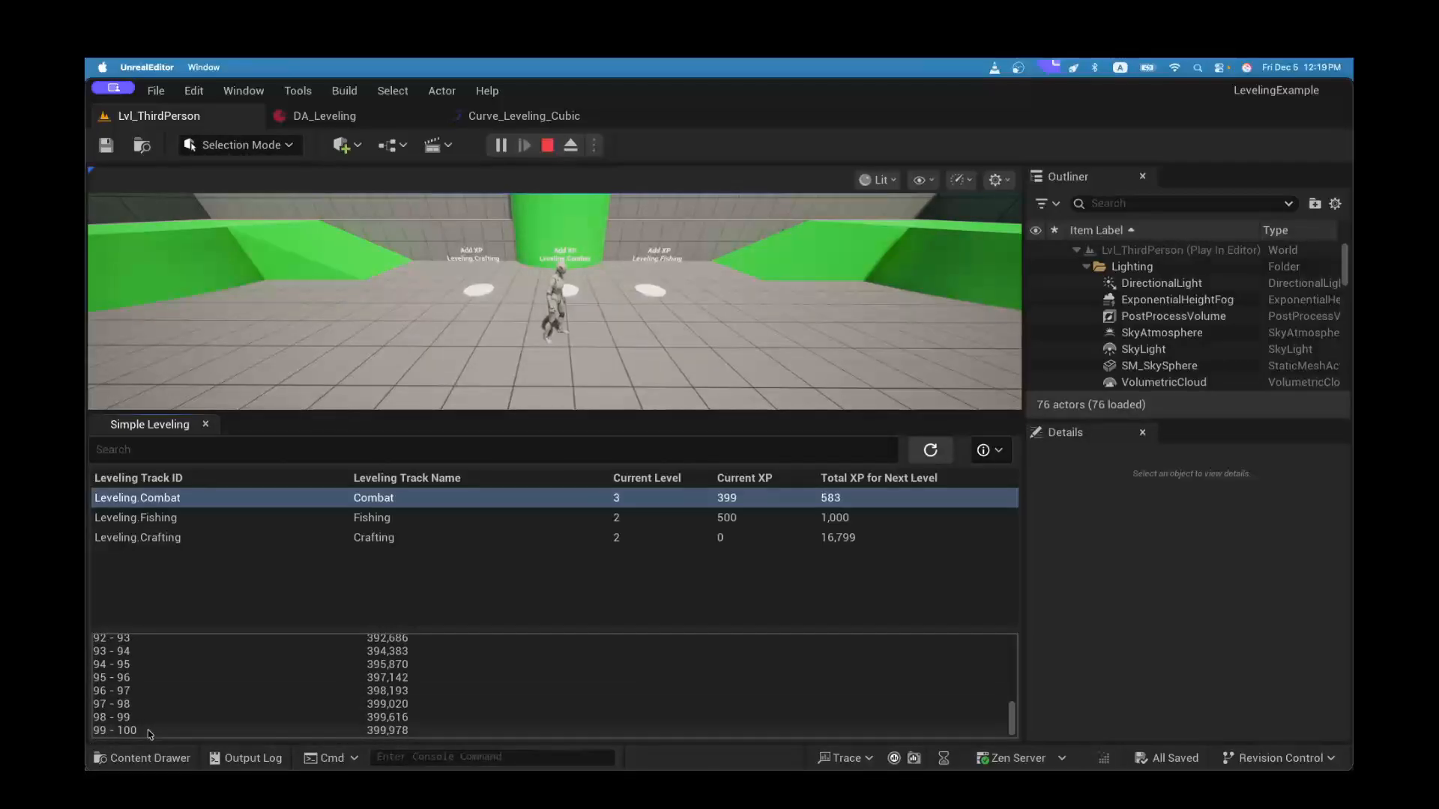
{"action": "scroll", "coordinate": [278, 680], "scroll_direction": "up", "scroll_amount": 15}
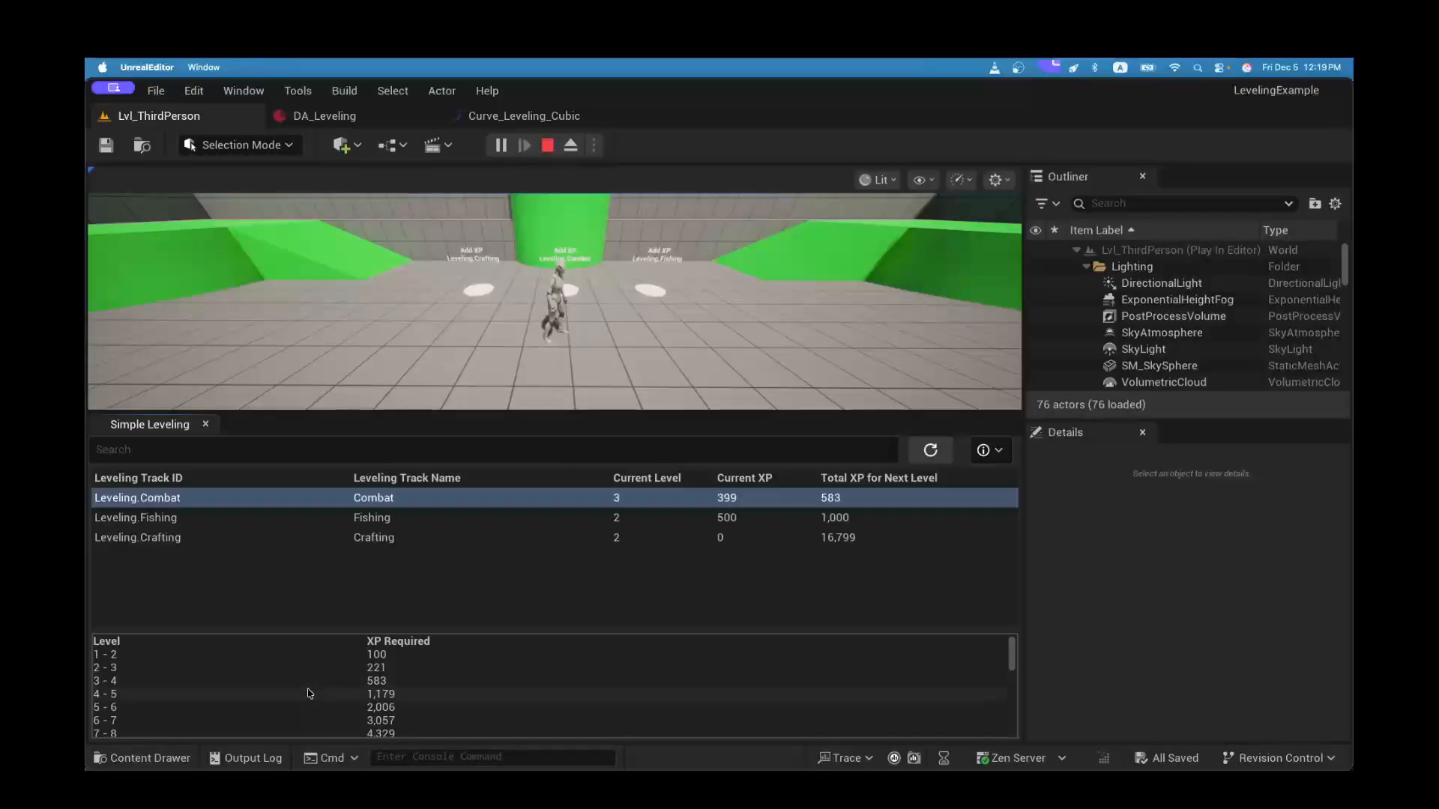
{"action": "scroll", "coordinate": [351, 685], "scroll_direction": "down", "scroll_amount": 15}
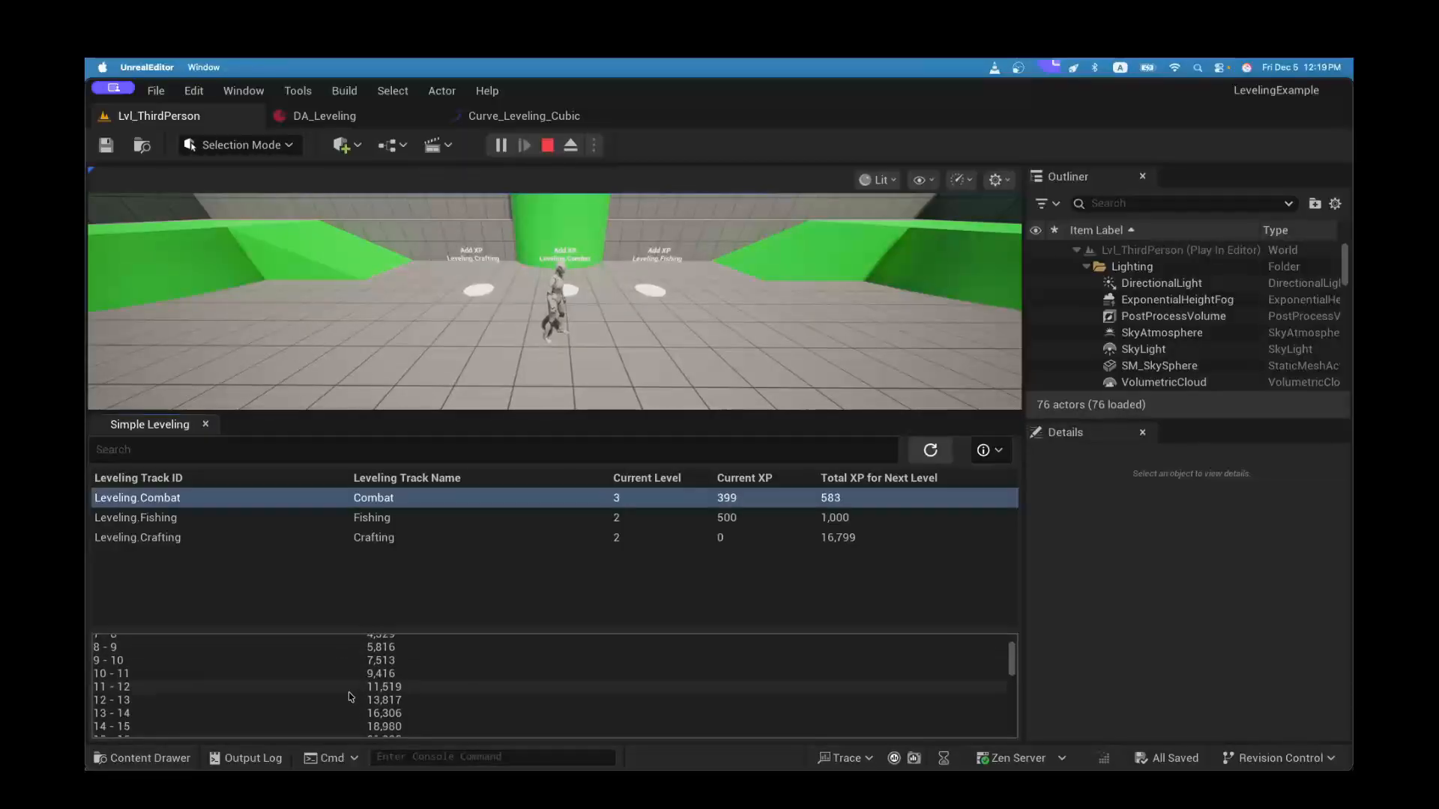
Step: Clear the Combat track selection and stop the play session, checking the Simple Leveling debugger's display options
{"action": "scroll", "coordinate": [352, 697], "scroll_direction": "up", "scroll_amount": 15}
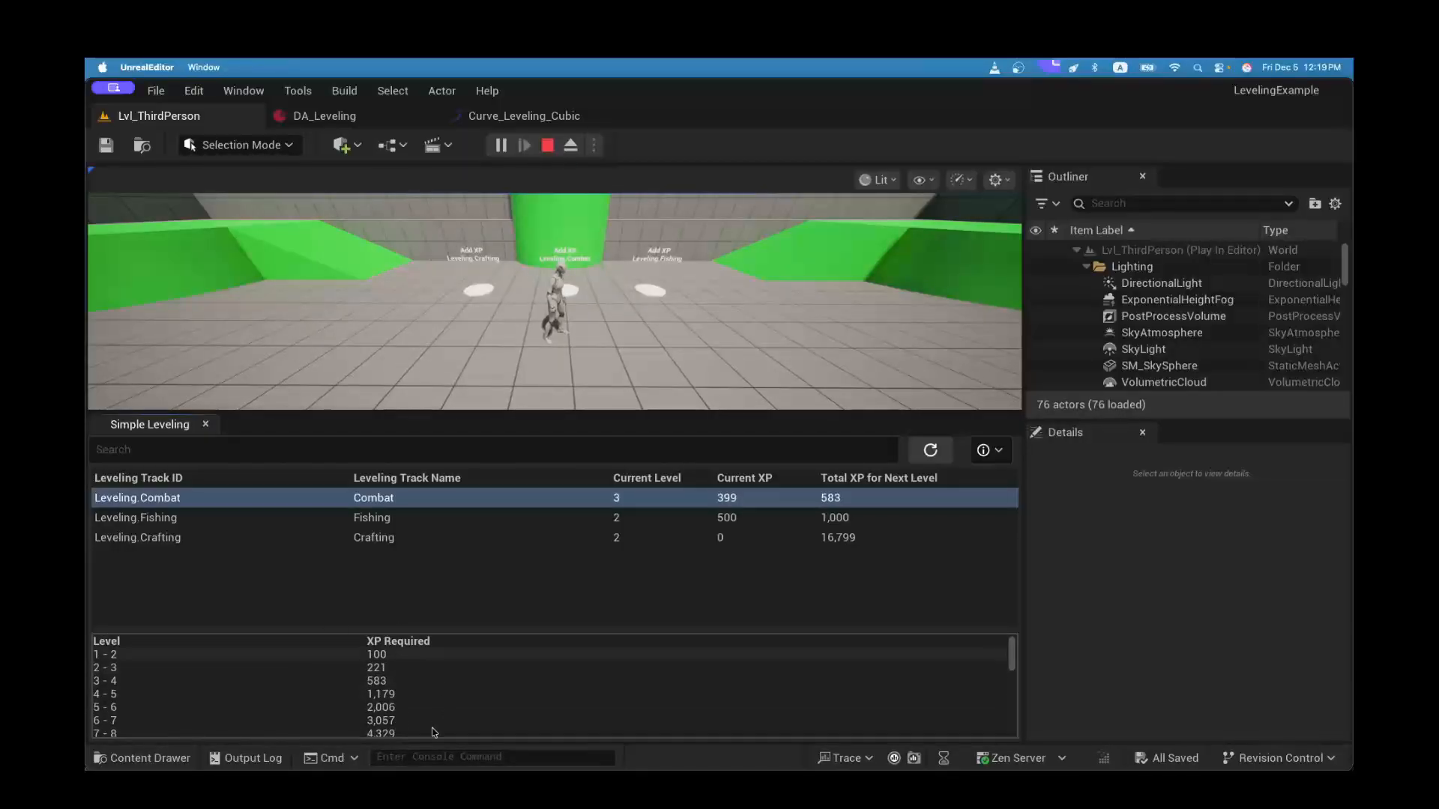
{"action": "left_click", "coordinate": [731, 600]}
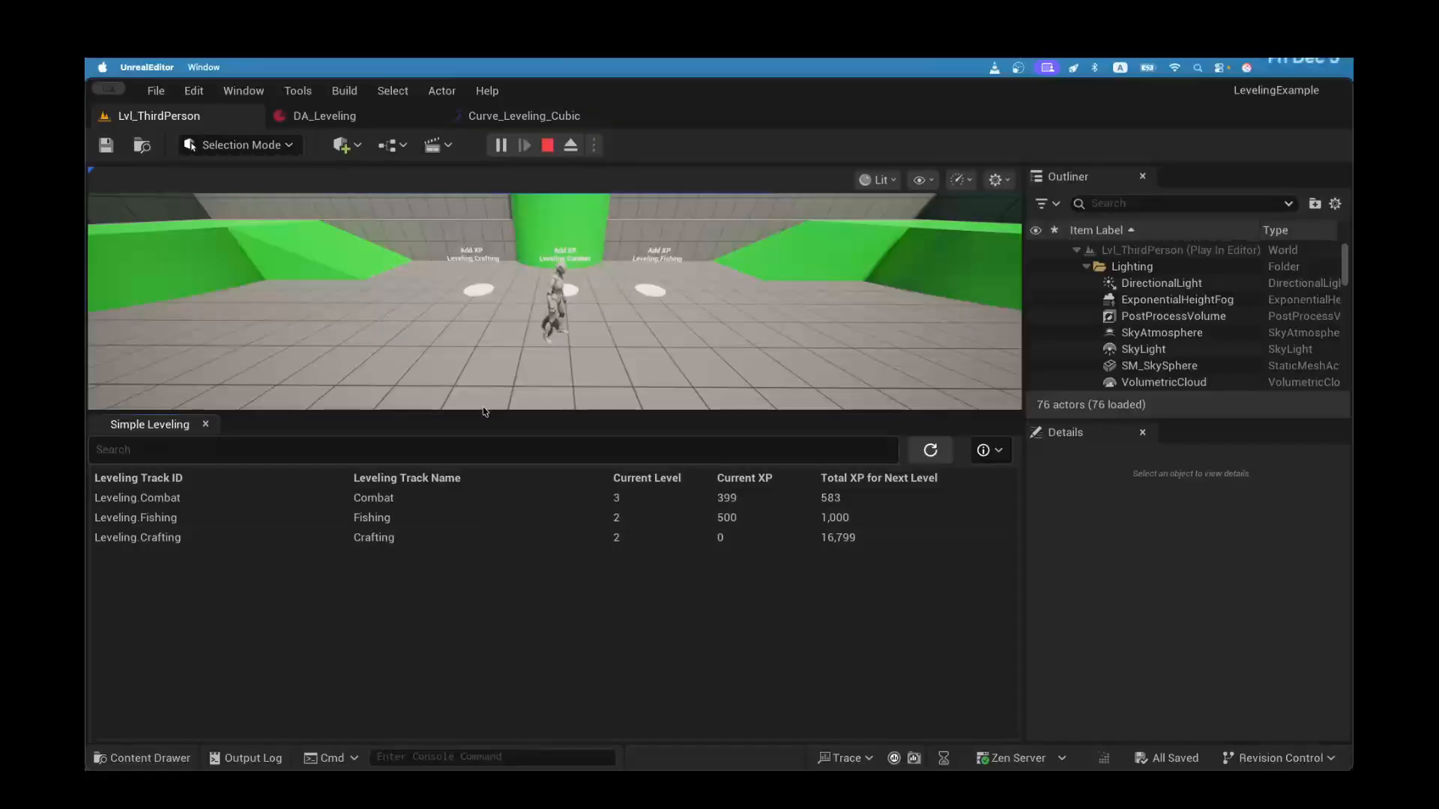
{"action": "left_click", "coordinate": [547, 144]}
{"action": "left_click", "coordinate": [998, 453]}
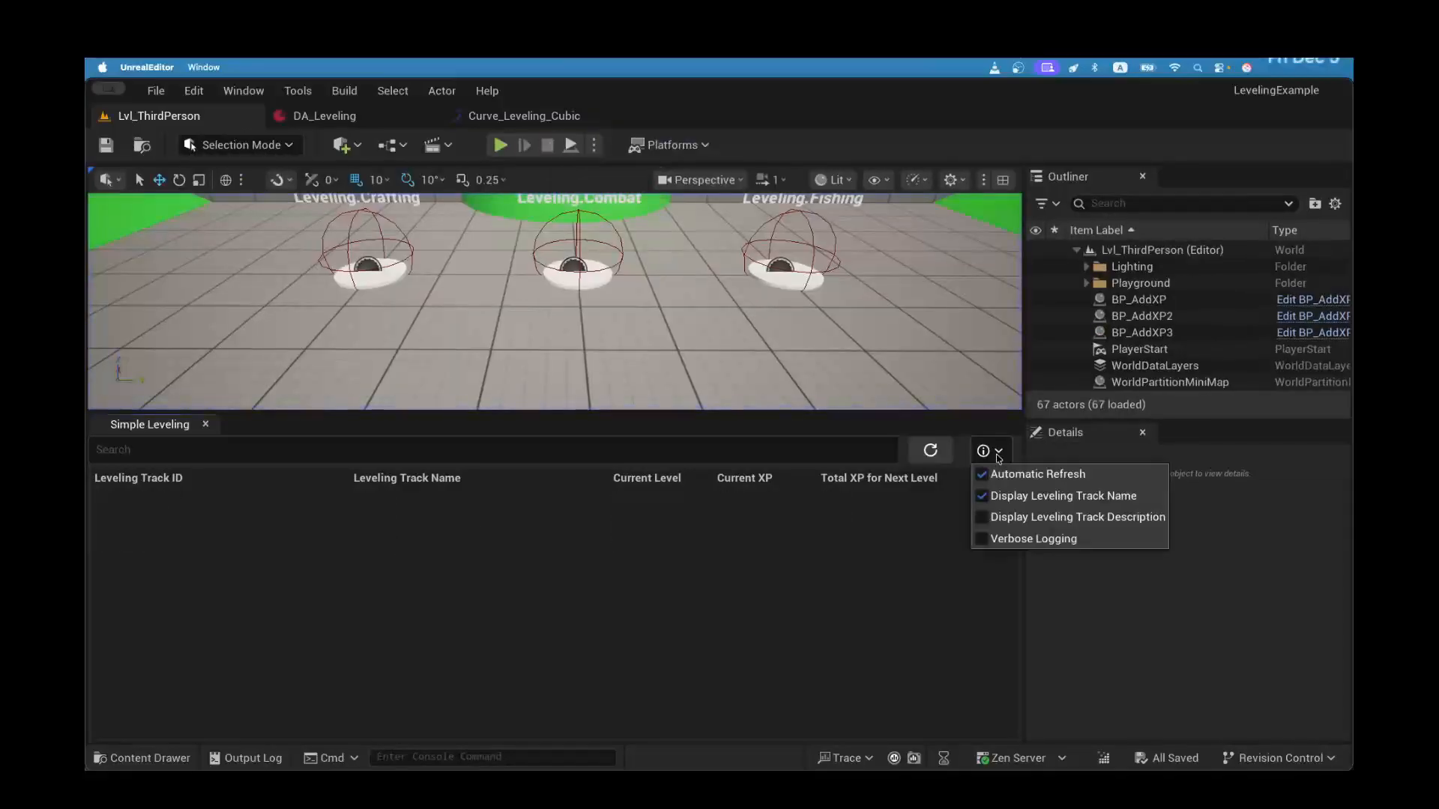
{"action": "left_click", "coordinate": [705, 638]}
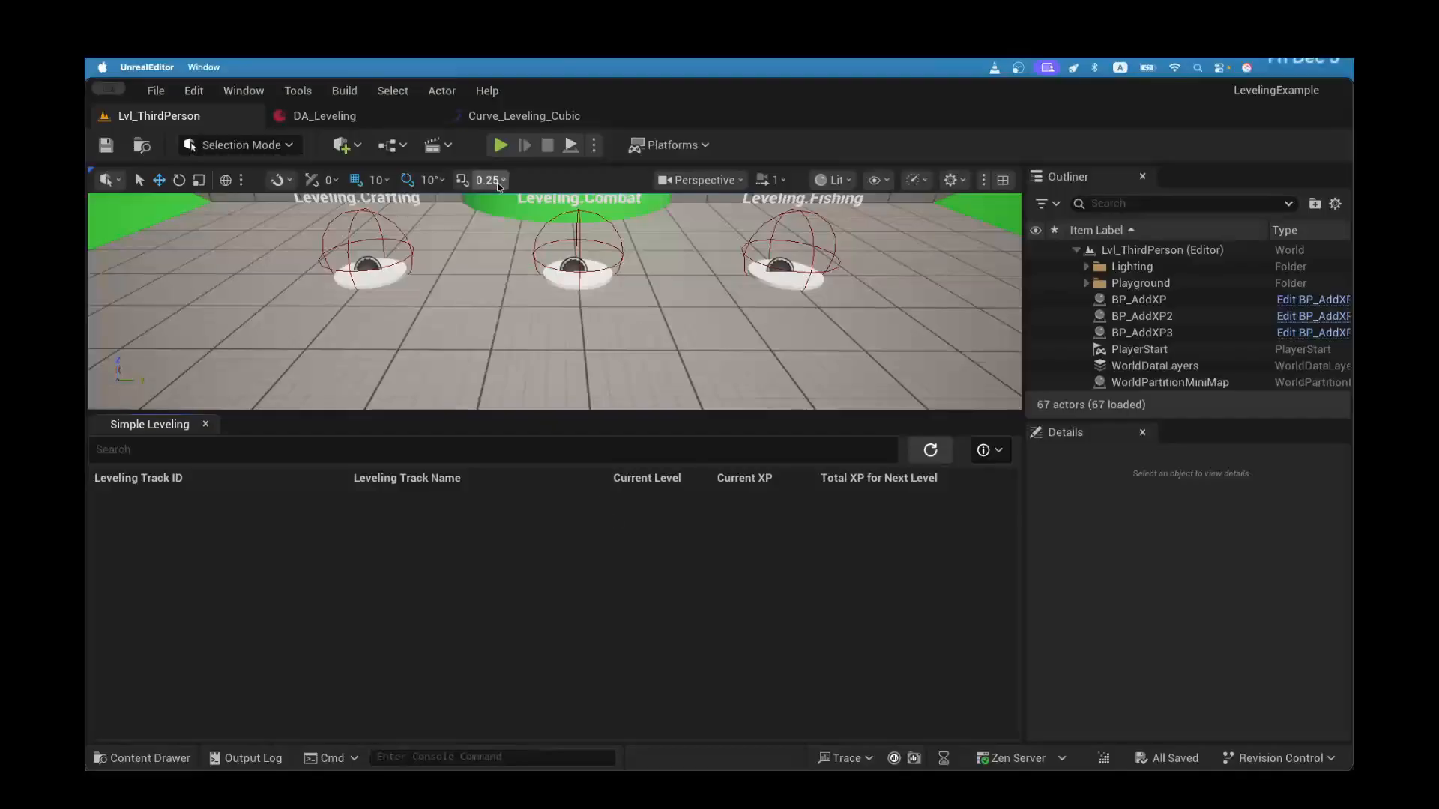
Step: Open the DA_Leveling data asset and look up where it is stored in the ThirdPerson content folder
{"action": "left_click", "coordinate": [325, 115]}
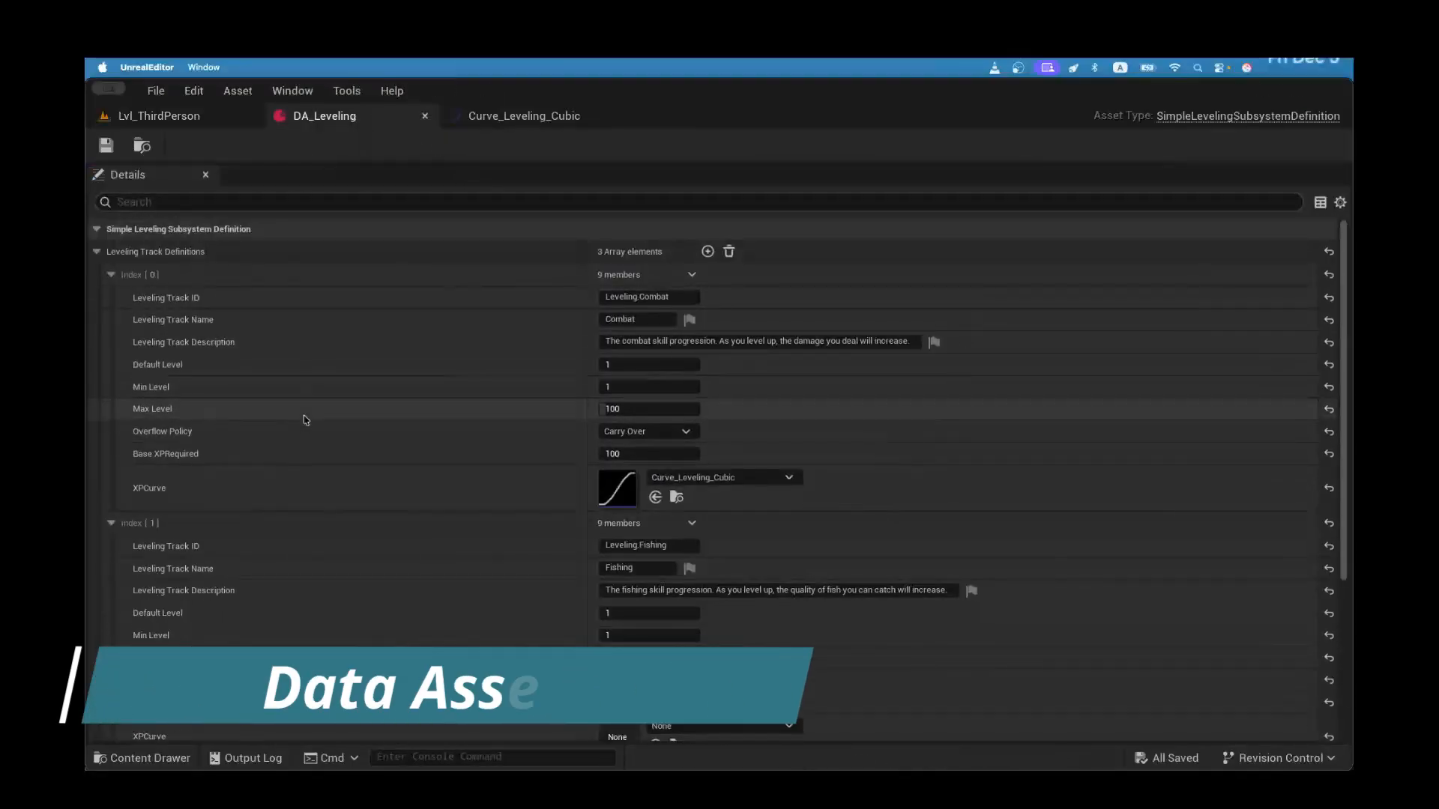
{"action": "left_click", "coordinate": [147, 760]}
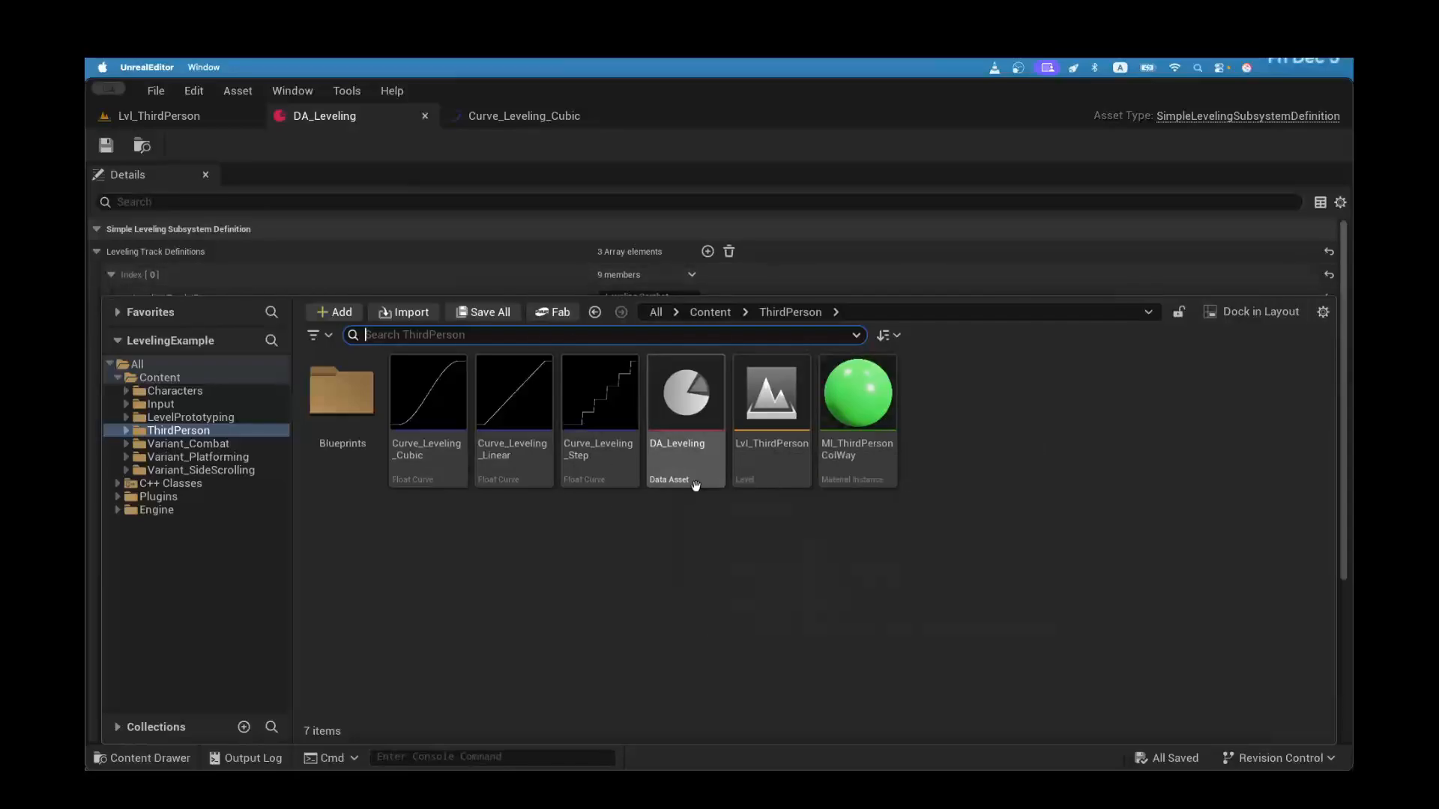
{"action": "left_click", "coordinate": [696, 96]}
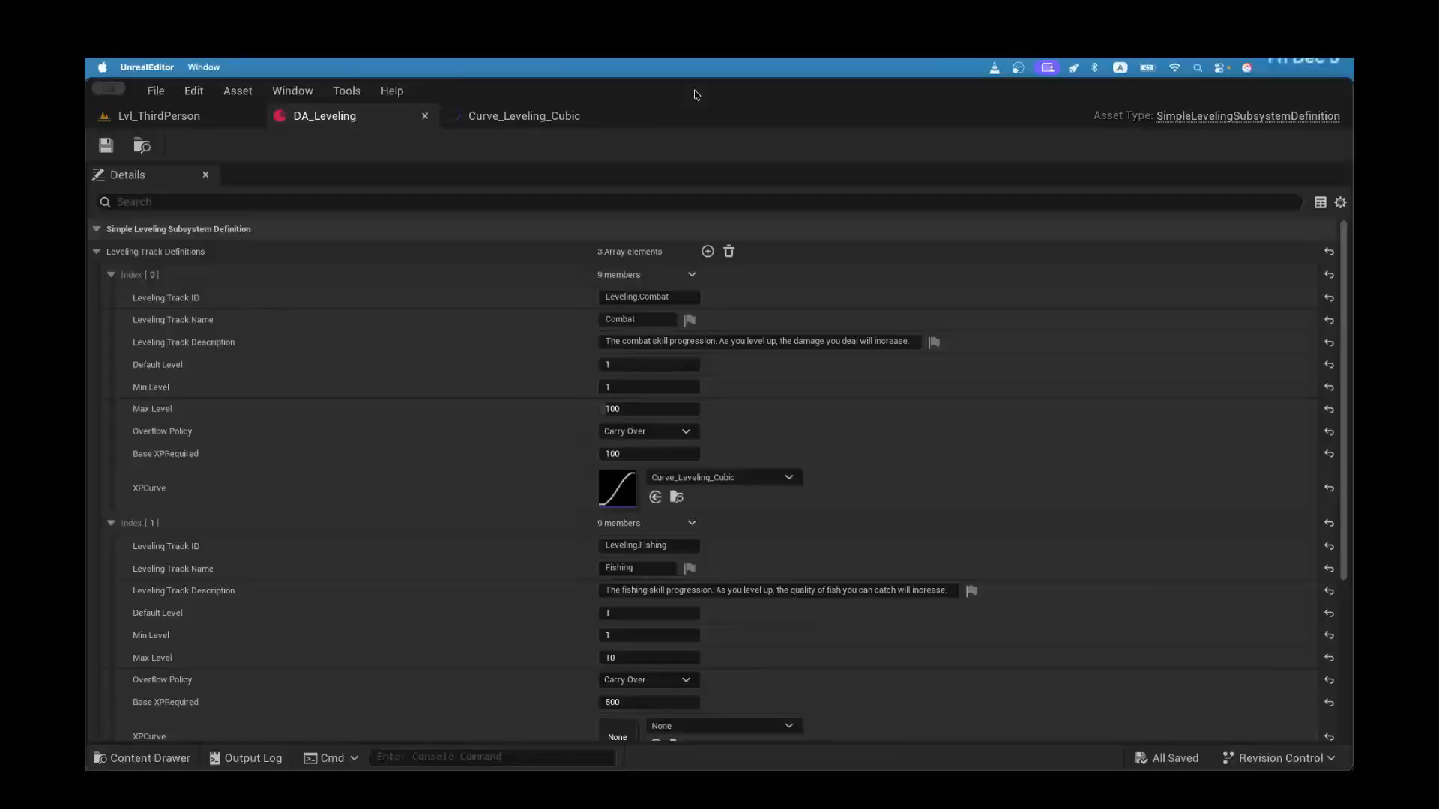
Step: Look through the Index 1 and Index 2 track definitions and collapse them, keeping only the Combat definition expanded
{"action": "left_click", "coordinate": [111, 523]}
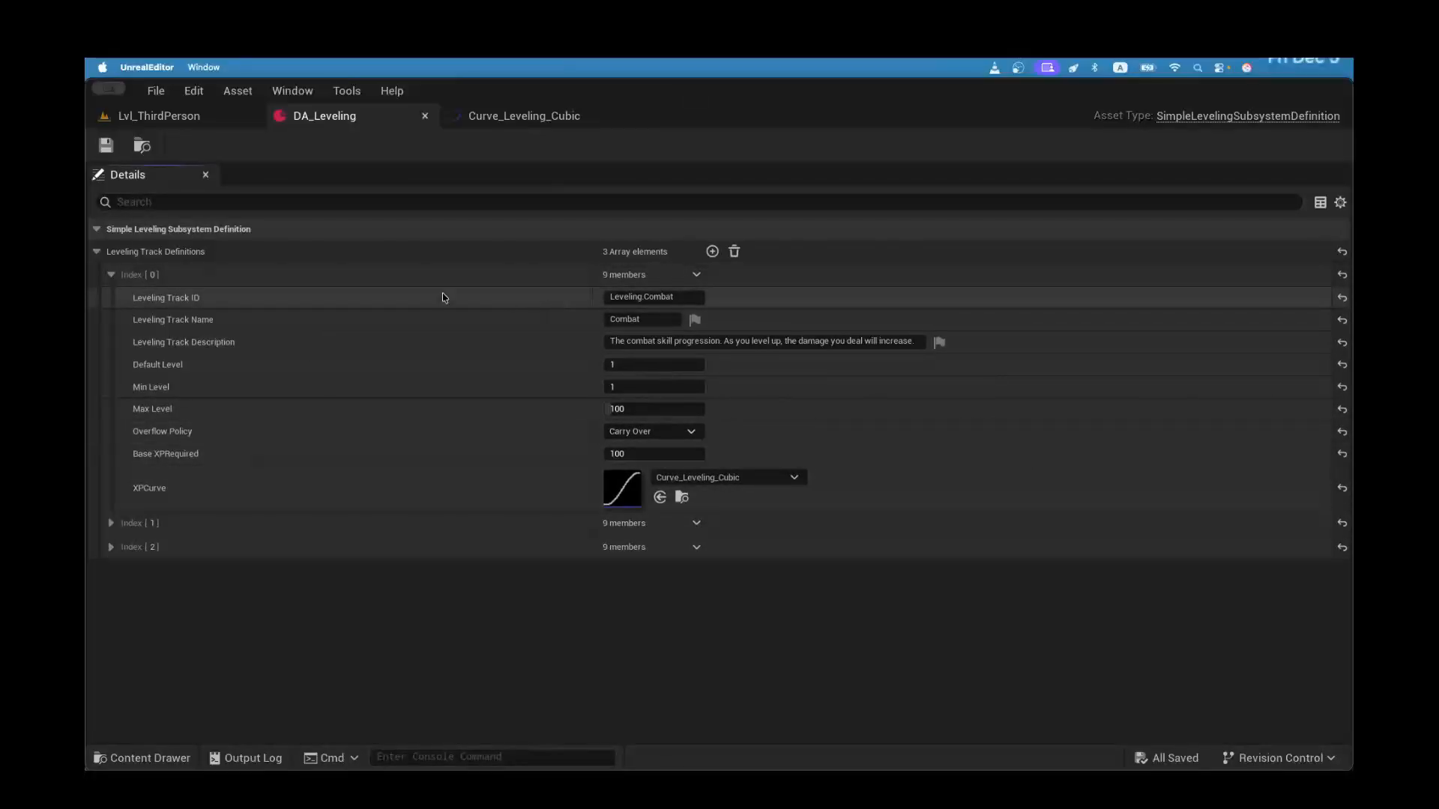
{"action": "left_click", "coordinate": [111, 523]}
{"action": "left_click", "coordinate": [113, 523]}
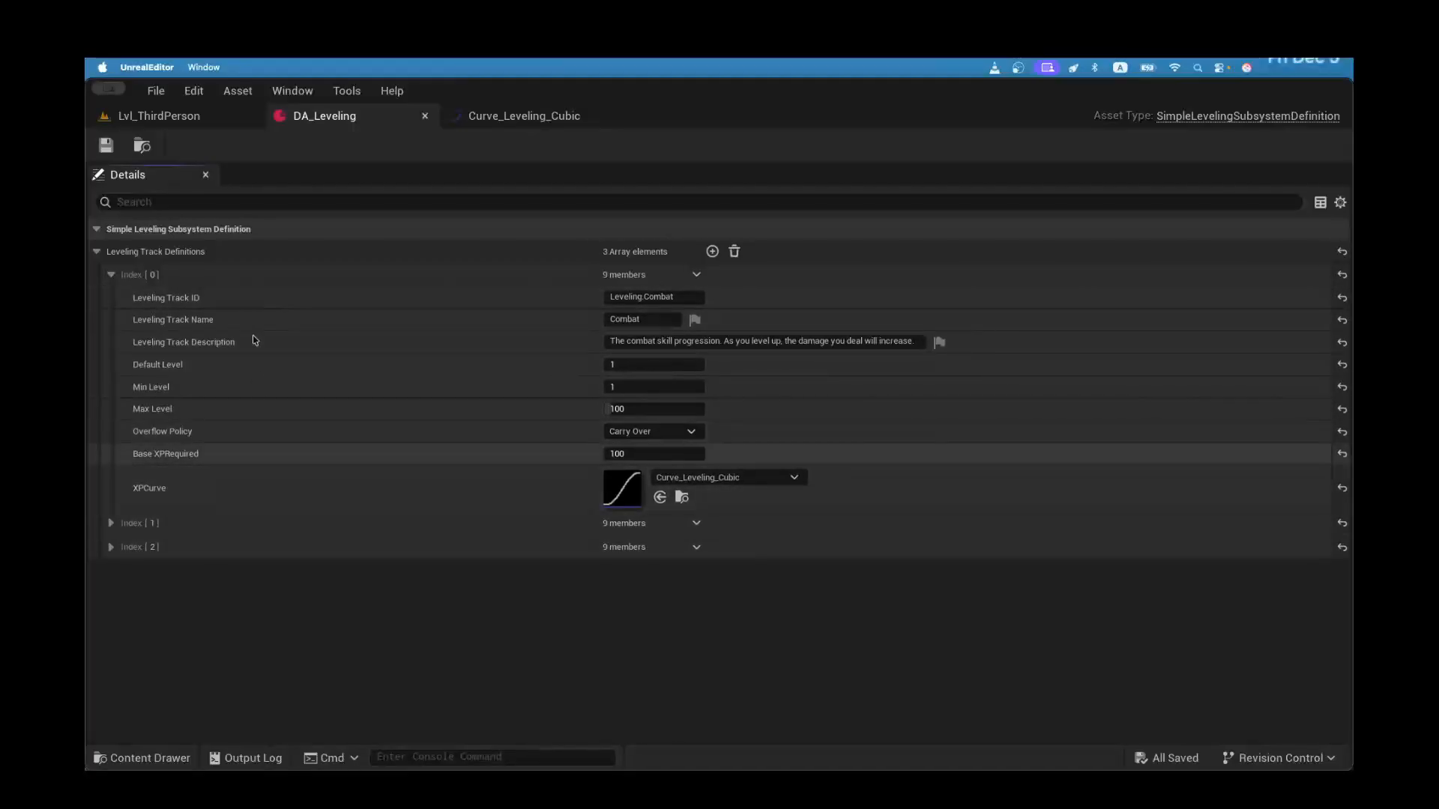
{"action": "left_click", "coordinate": [110, 523]}
{"action": "left_click", "coordinate": [111, 523]}
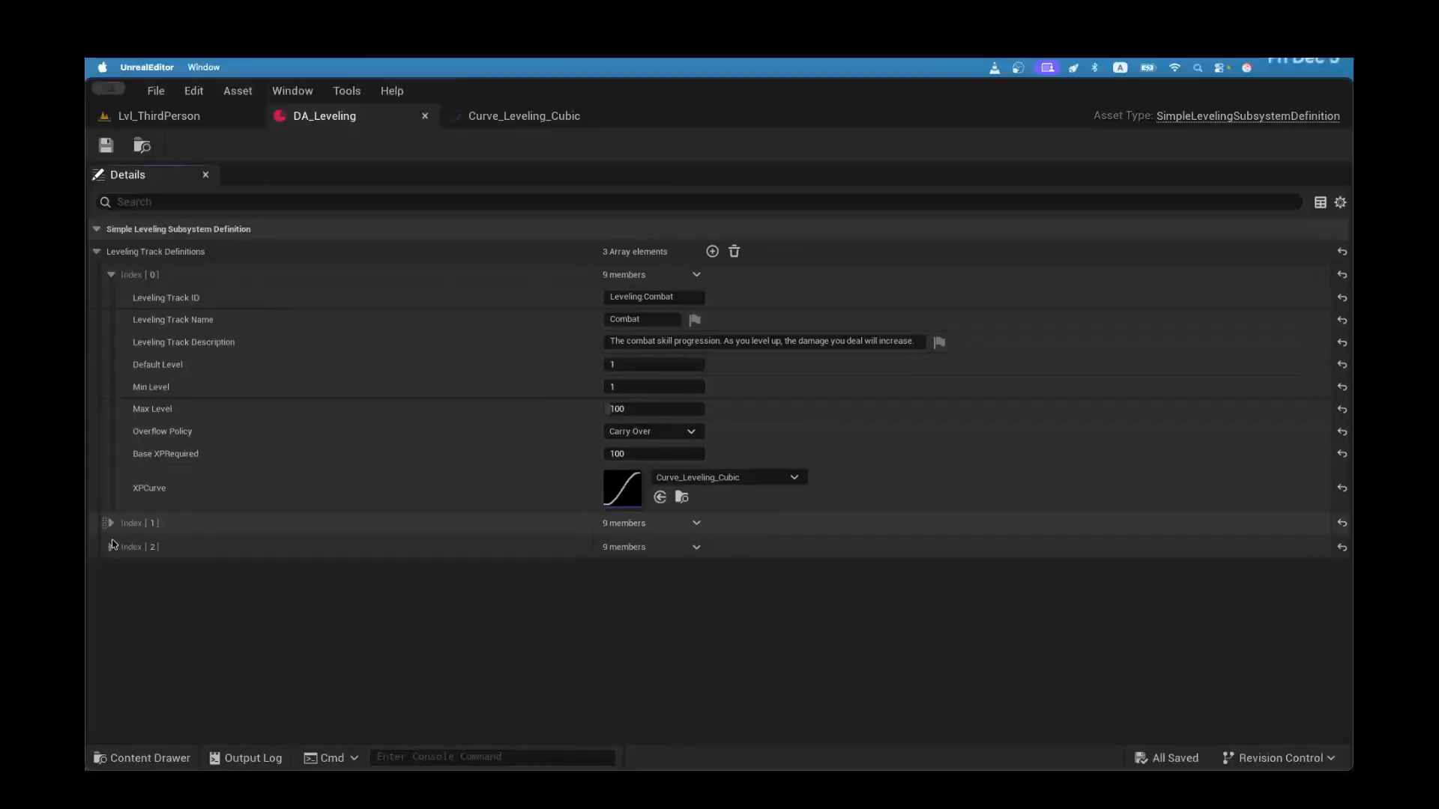
{"action": "left_click", "coordinate": [111, 547]}
{"action": "scroll", "coordinate": [417, 598], "scroll_direction": "down", "scroll_amount": 2}
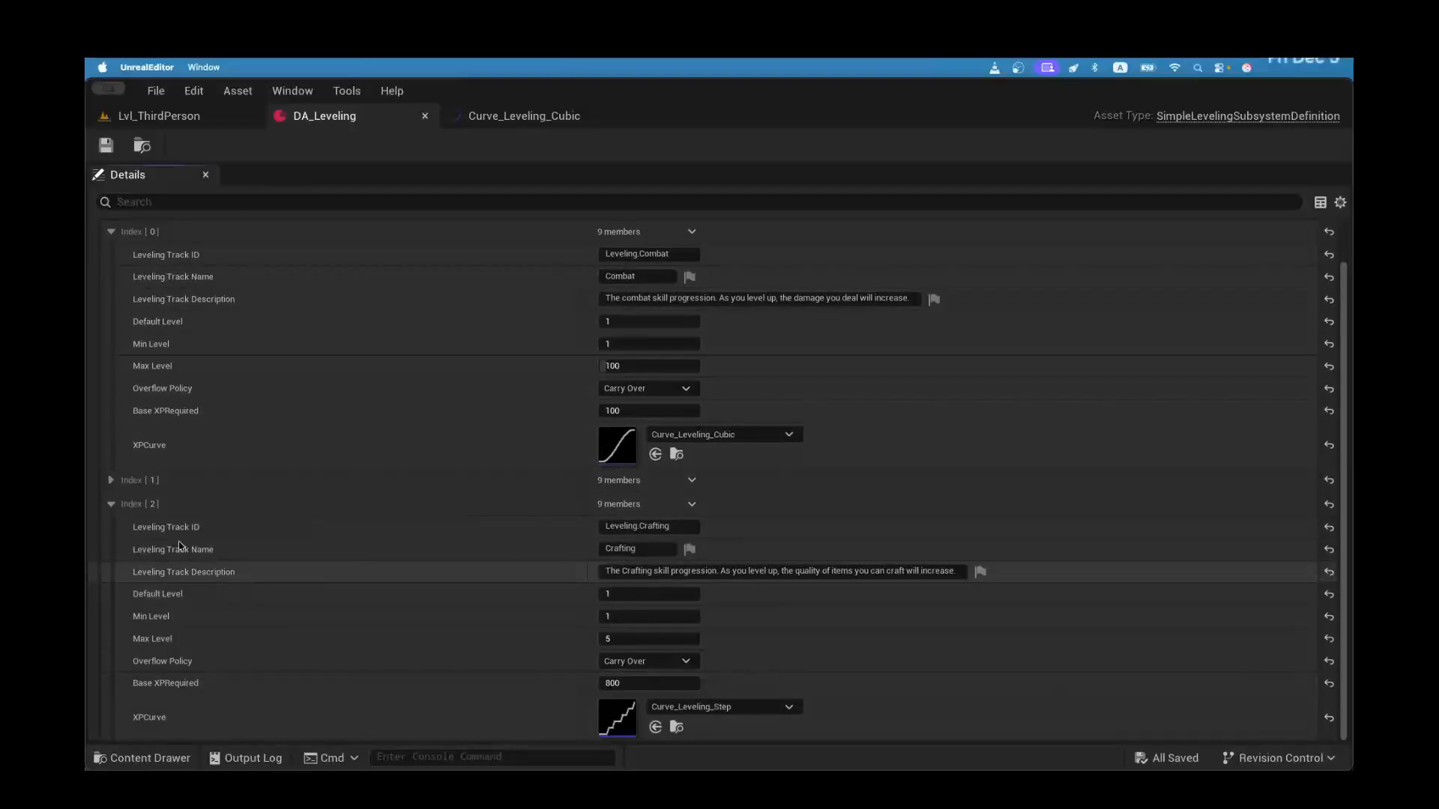
{"action": "scroll", "coordinate": [180, 543], "scroll_direction": "up", "scroll_amount": 2}
{"action": "left_click", "coordinate": [111, 547]}
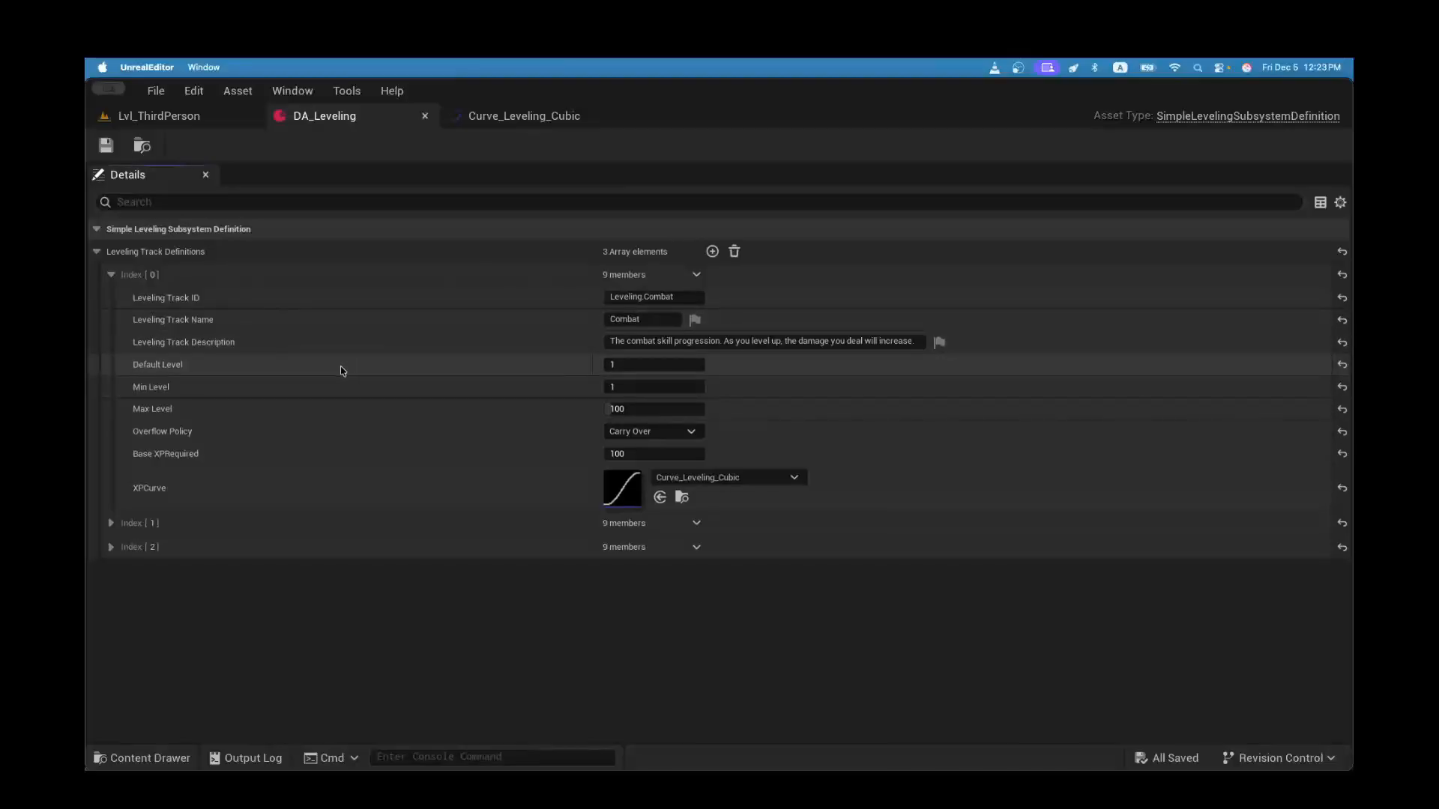
Step: Keep the Combat track's Default Level at 1 and try a Max Level of 999
{"action": "left_click", "coordinate": [628, 365]}
{"action": "key", "text": "Return"}
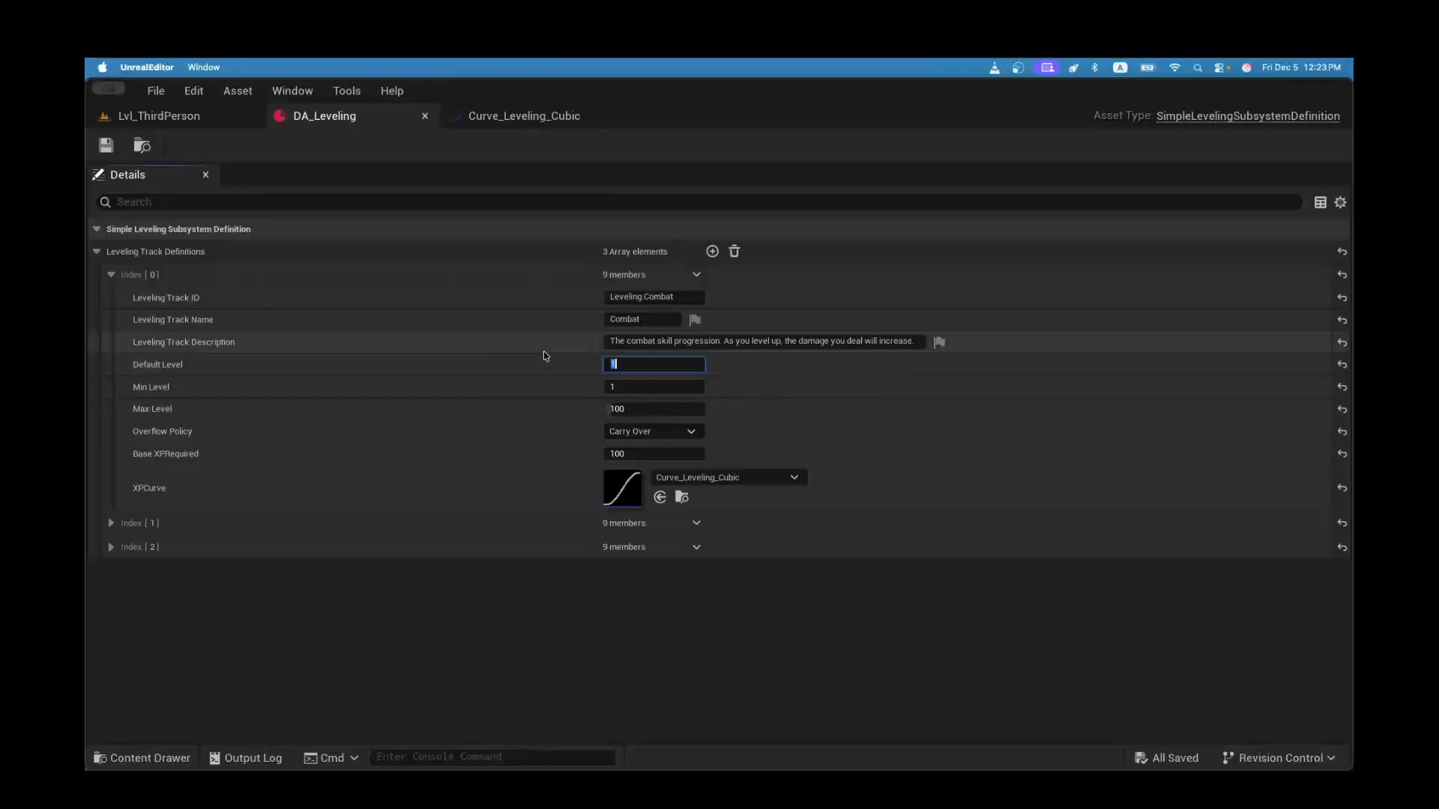
{"action": "left_click", "coordinate": [623, 409]}
{"action": "type", "text": "999"}
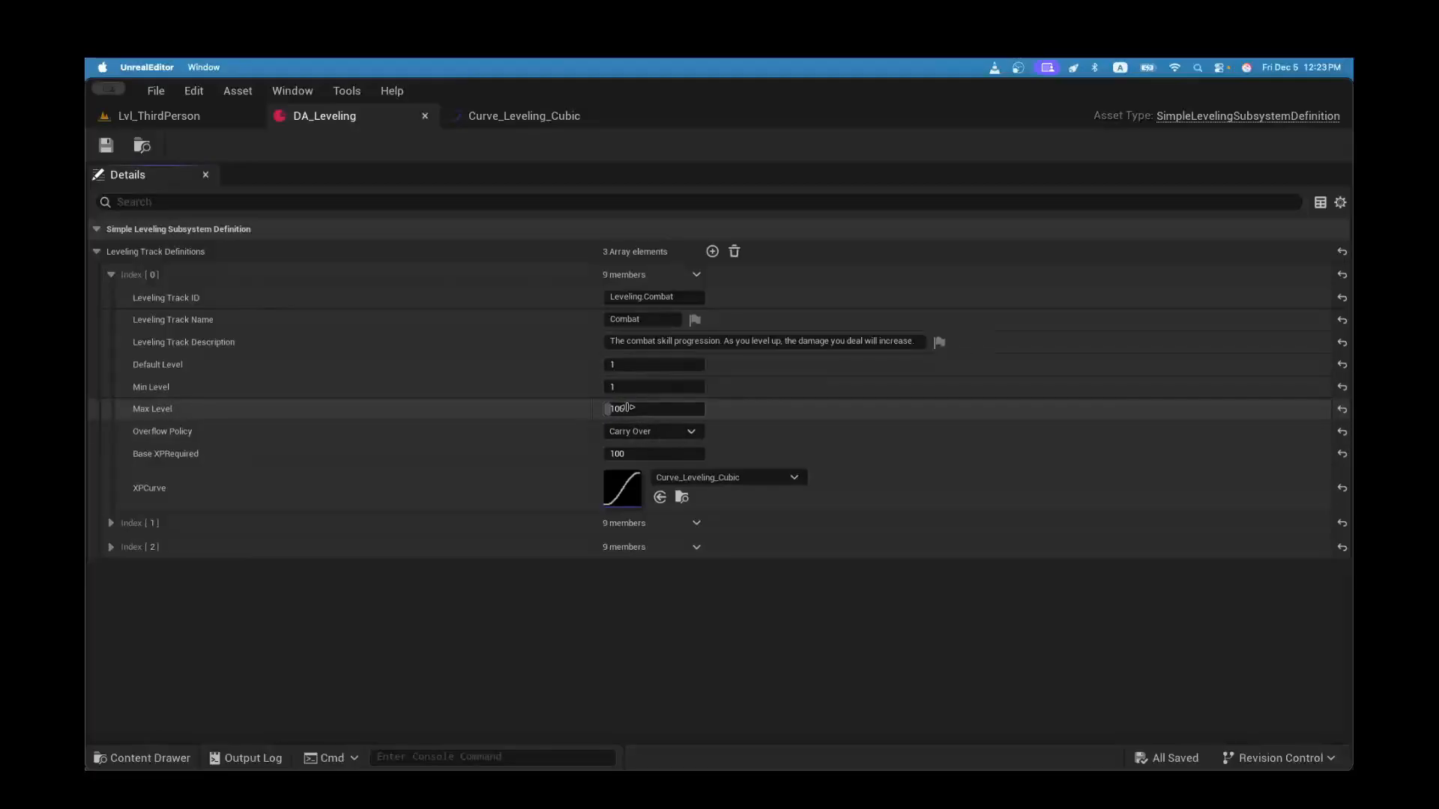
{"action": "key", "text": "Return"}
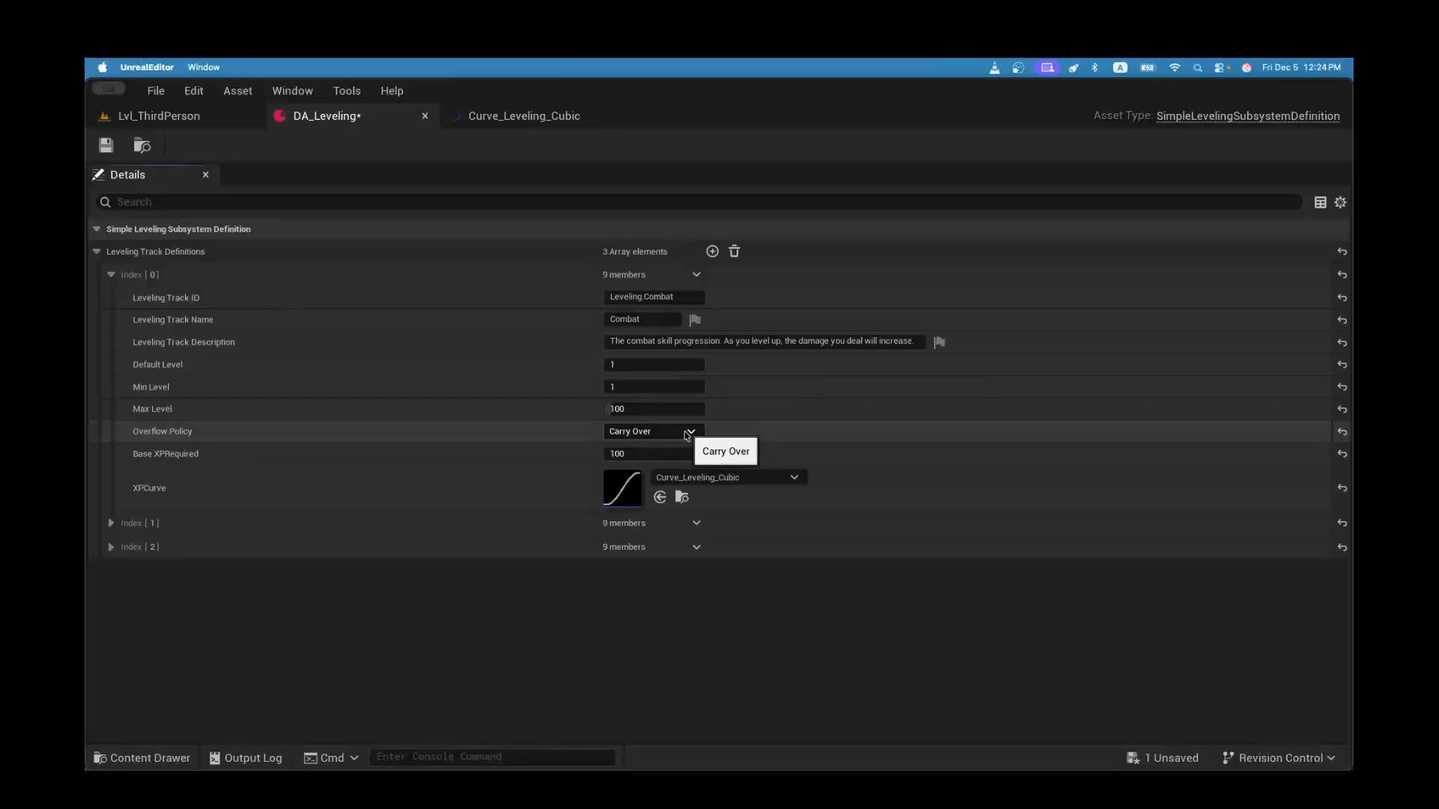
Step: Try the Discard option for the Combat track's Overflow Policy, and switch it back to Carry Over
{"action": "left_click", "coordinate": [686, 433]}
{"action": "left_click", "coordinate": [686, 433]}
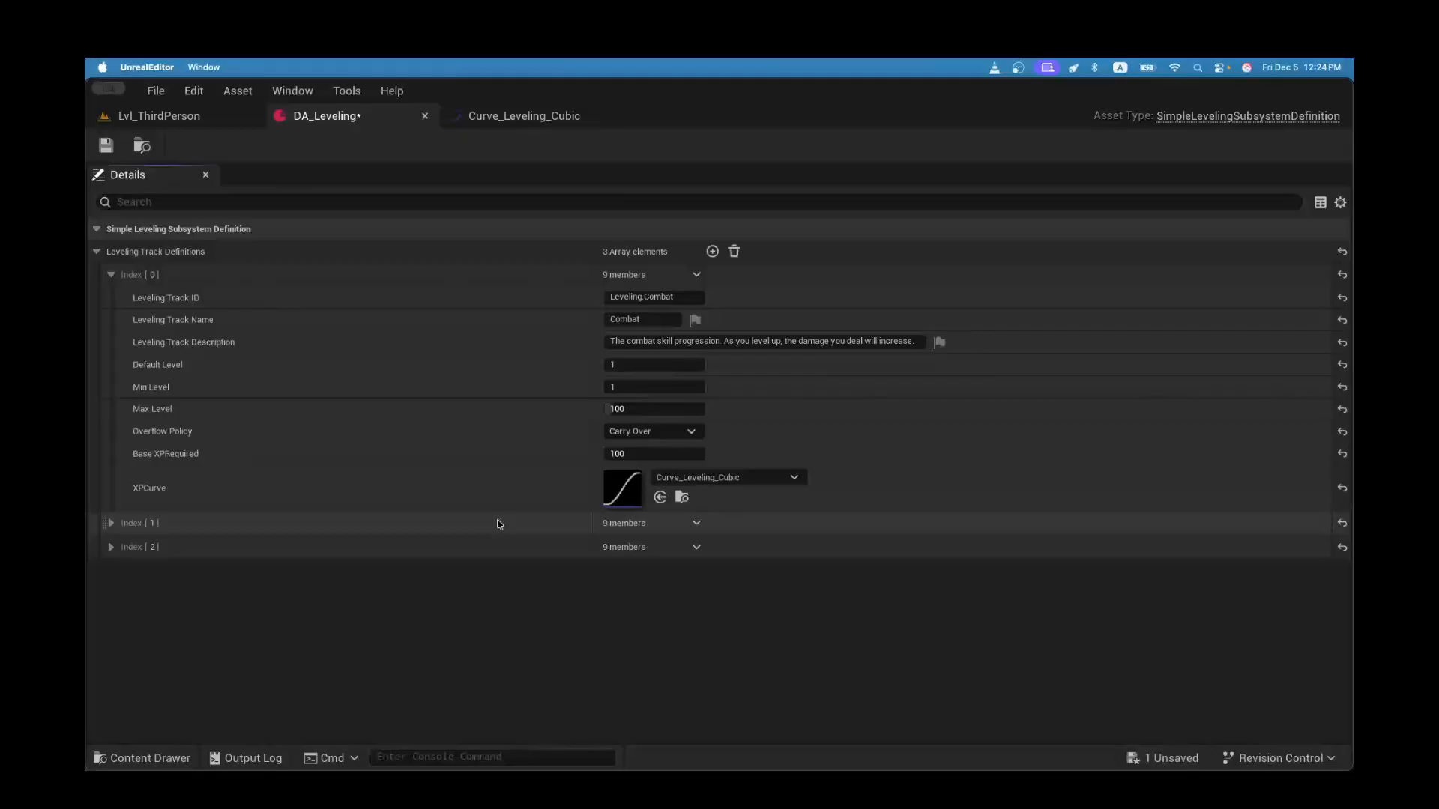
{"action": "left_click", "coordinate": [642, 433]}
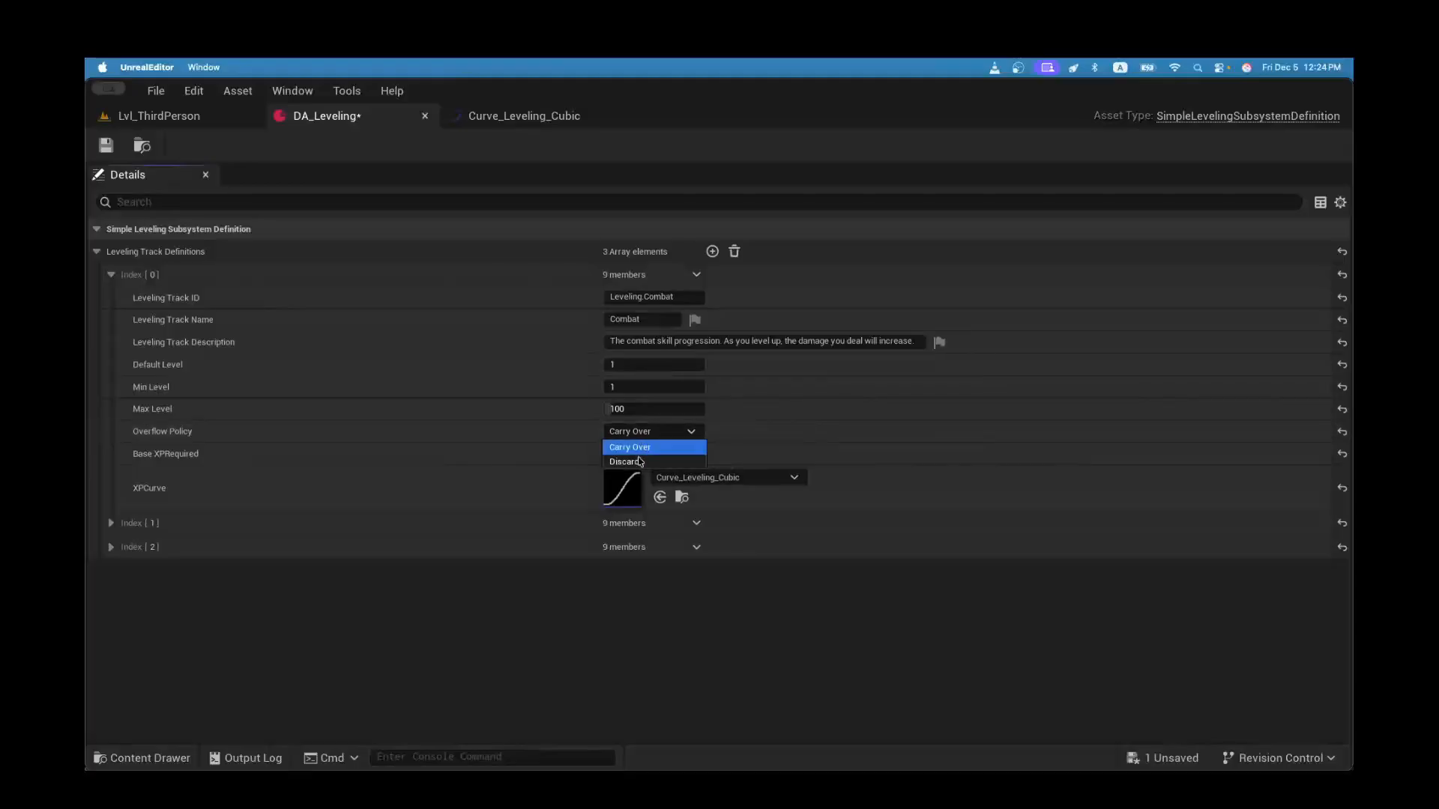
{"action": "left_click", "coordinate": [629, 463]}
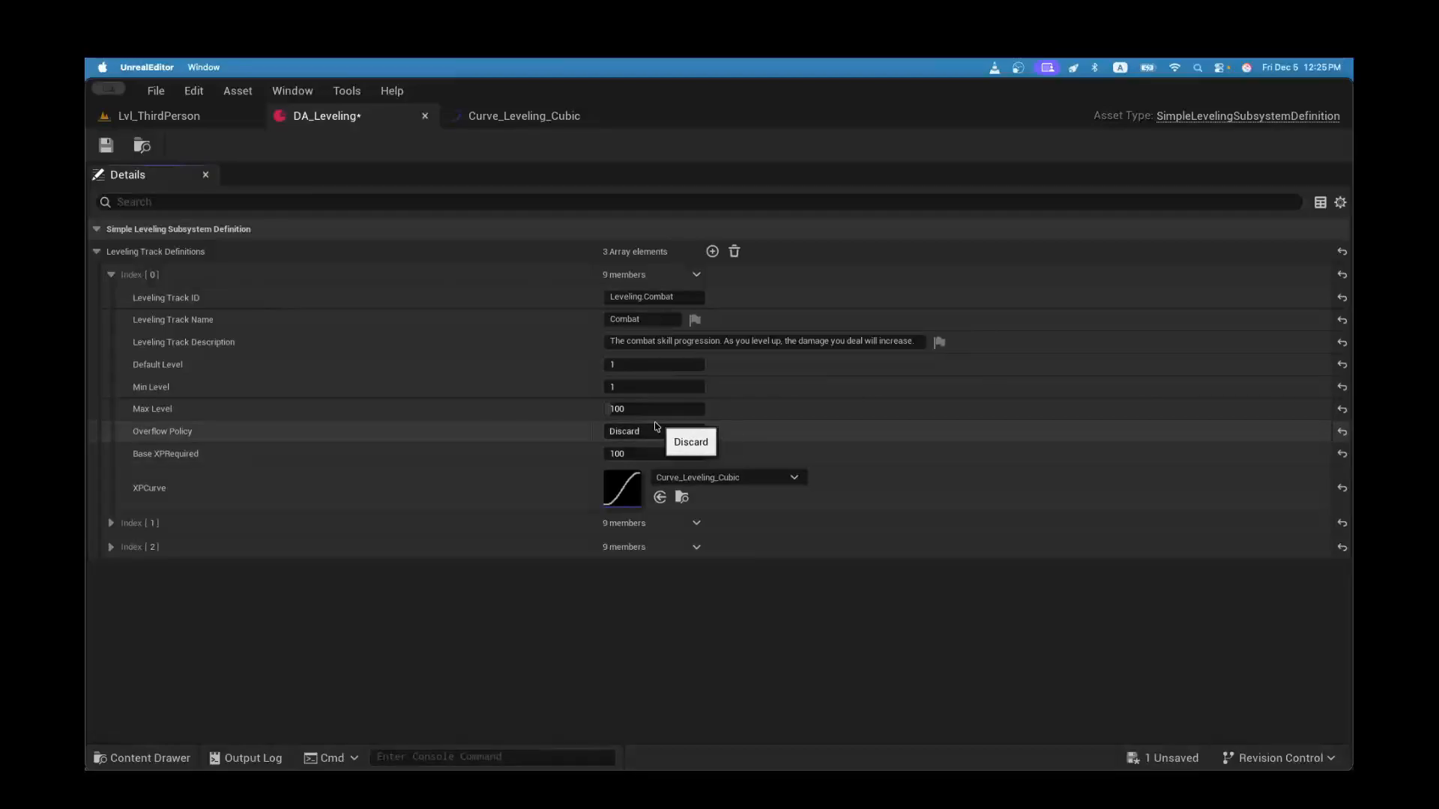
{"action": "left_click", "coordinate": [678, 432]}
{"action": "left_click", "coordinate": [667, 454]}
Step: Try a Base XPRequired of 1000000 on the Combat track and restore it to 100
{"action": "left_click", "coordinate": [667, 455]}
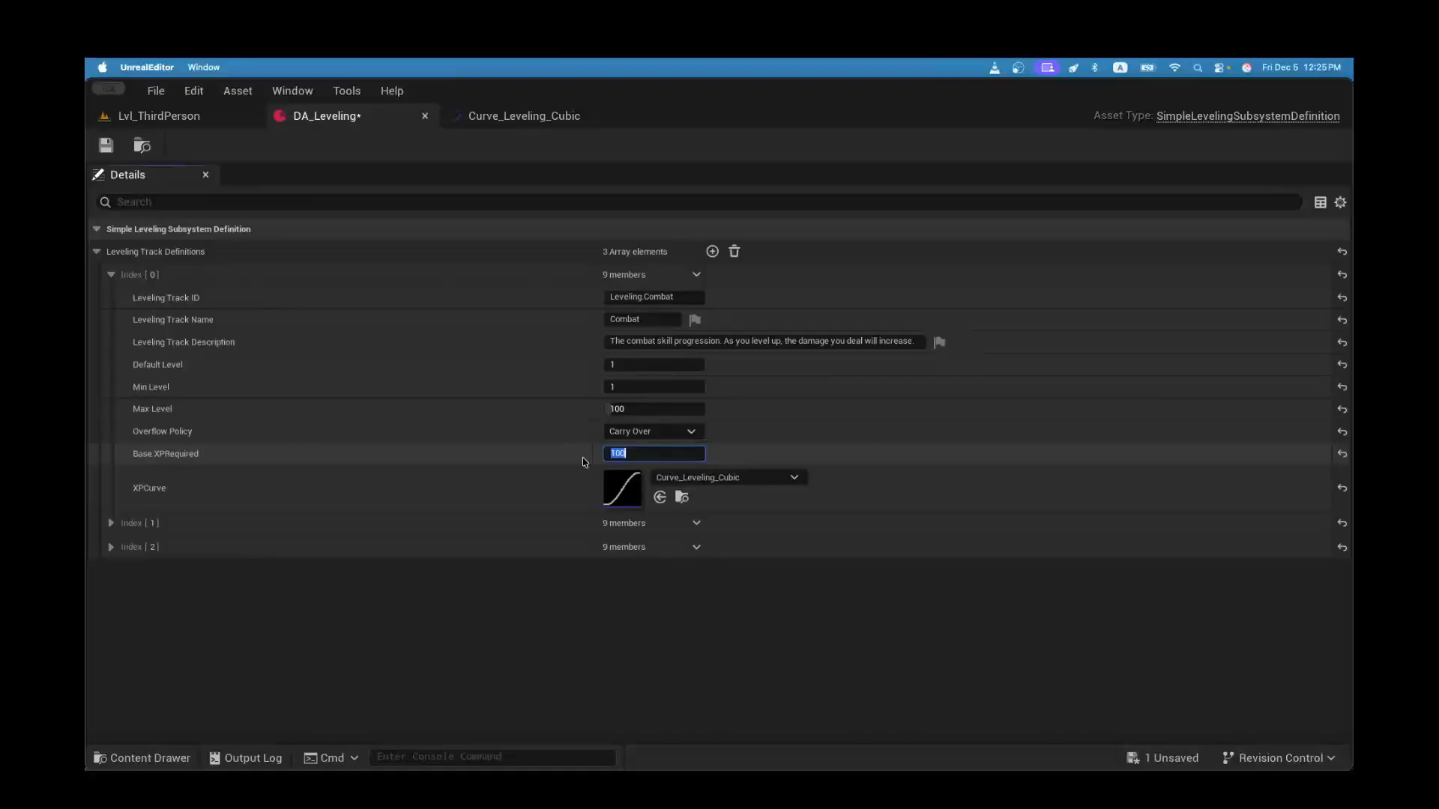
{"action": "left_click", "coordinate": [635, 453]}
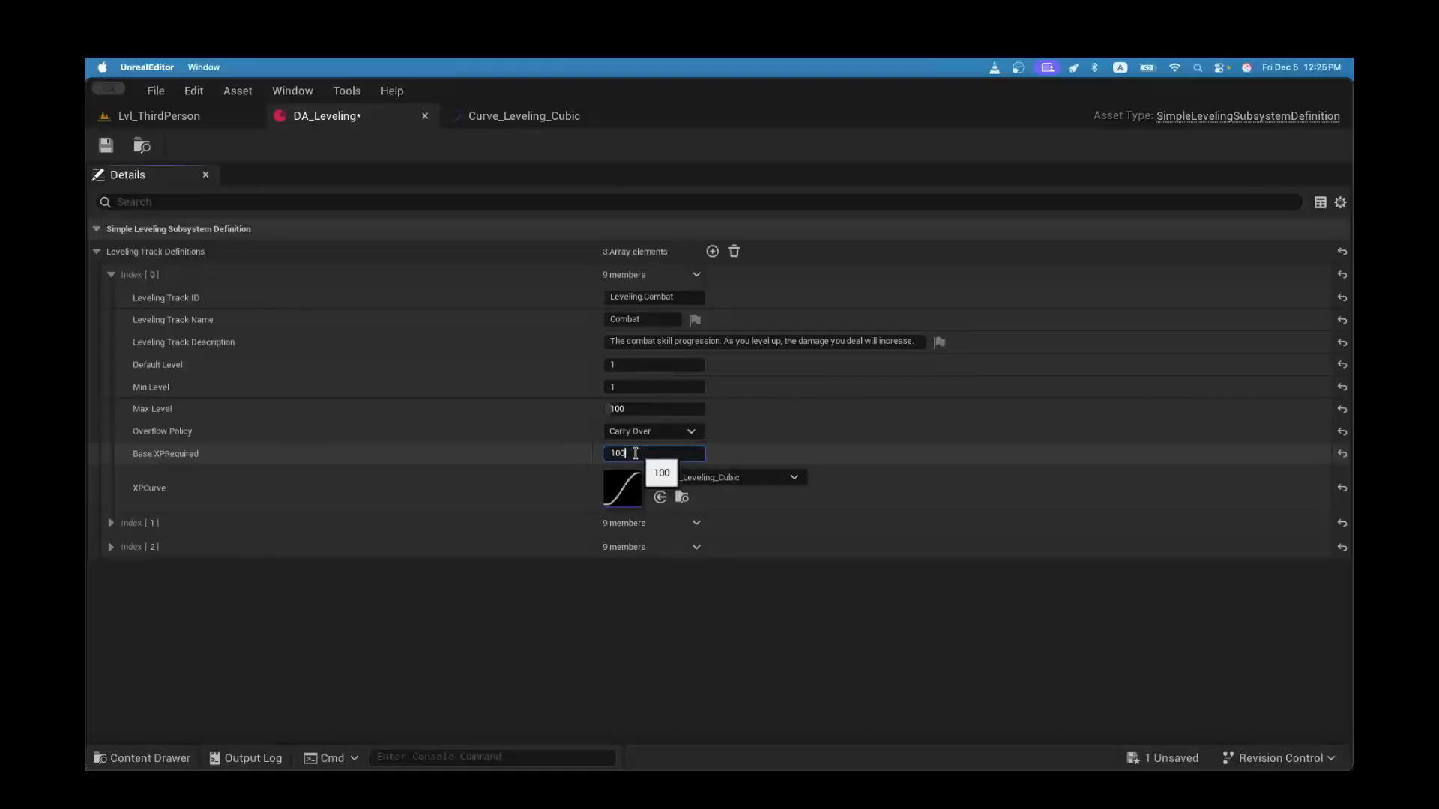
{"action": "type", "text": "0000"}
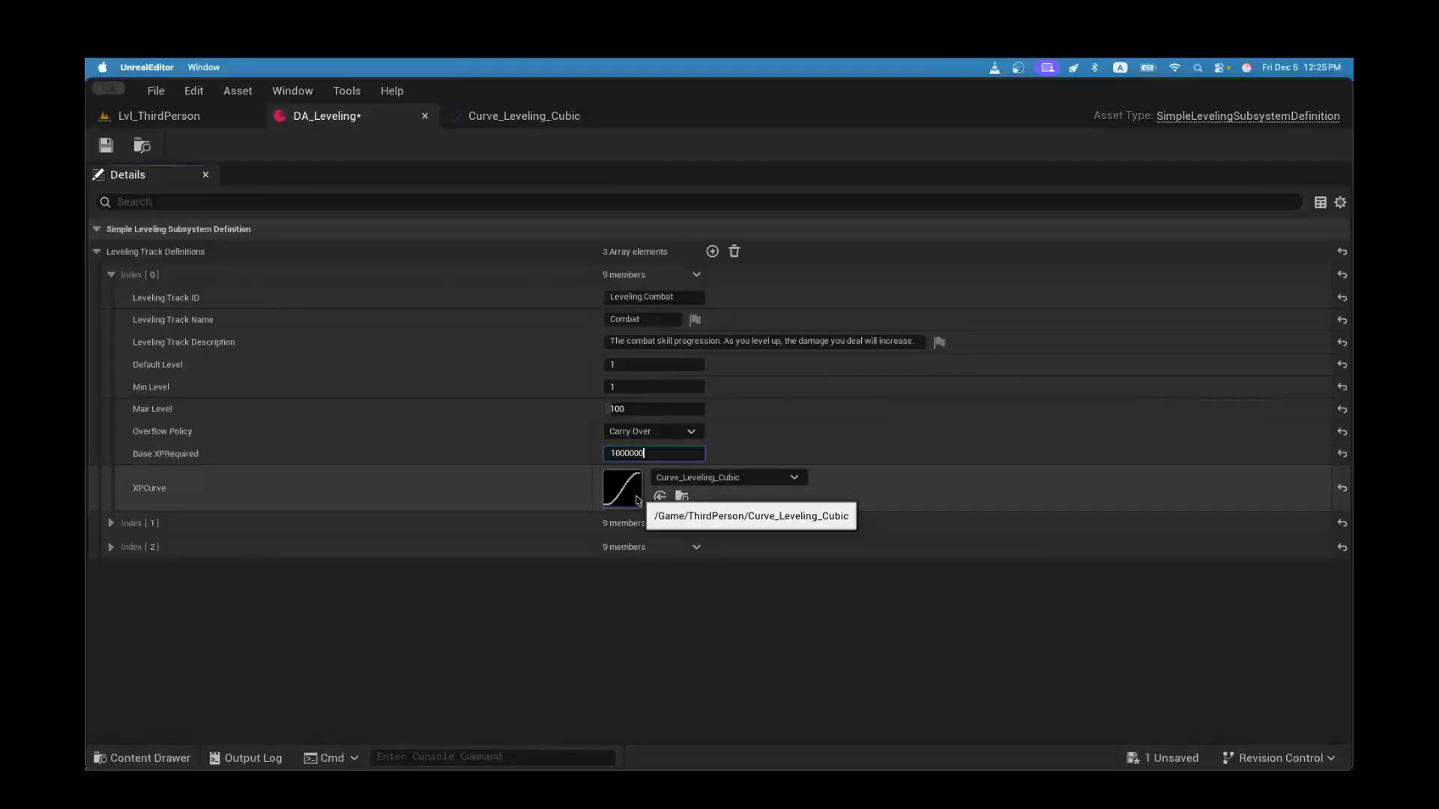
{"action": "key", "text": "BackSpace"}
{"action": "key", "text": "BackSpace"}
{"action": "key", "text": "BackSpace"}
{"action": "key", "text": "BackSpace"}
{"action": "key", "text": "BackSpace"}
{"action": "left_click", "coordinate": [758, 638]}
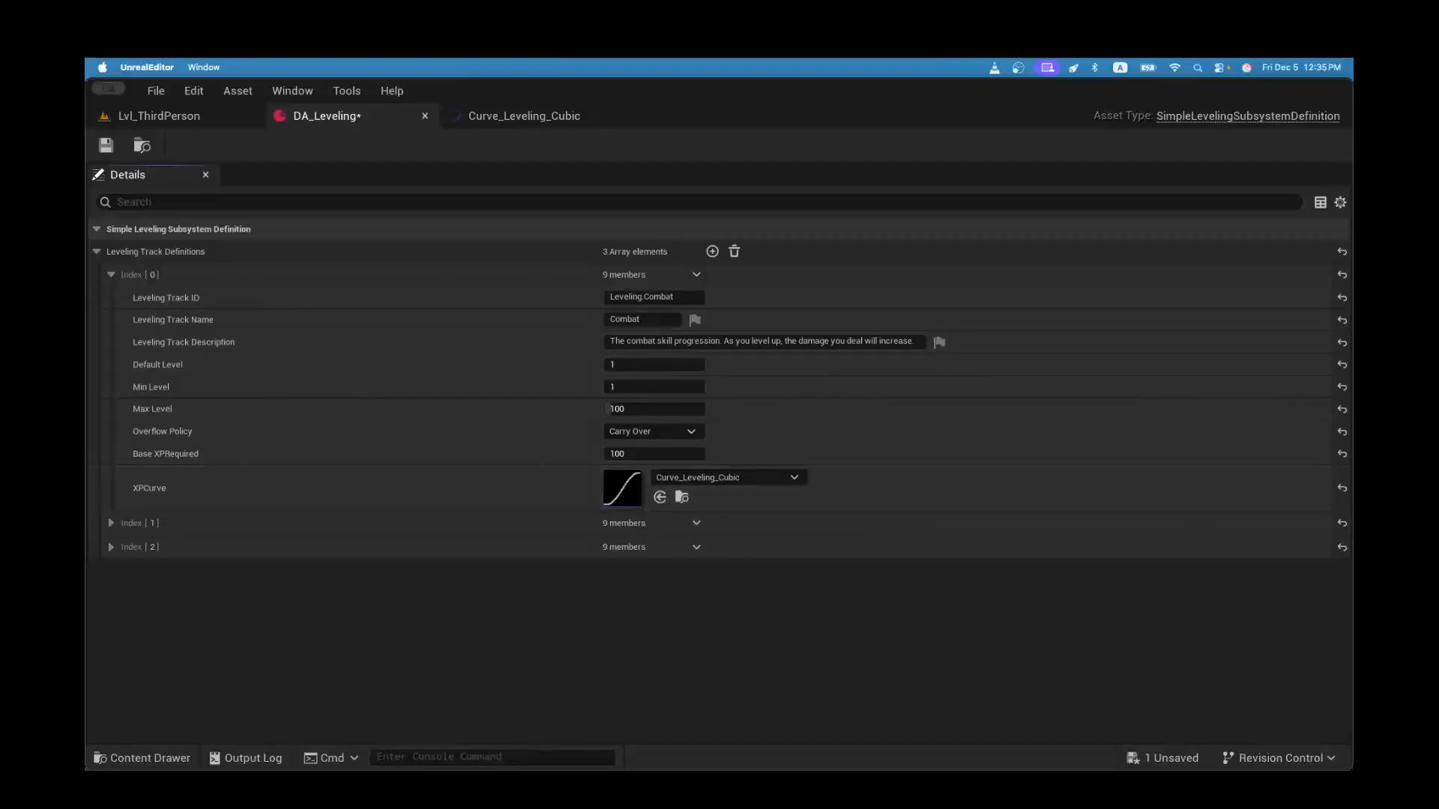
Step: Clear the Combat track's XPCurve and assign Curve_Leveling_Cubic to it again
{"action": "left_click", "coordinate": [1342, 488]}
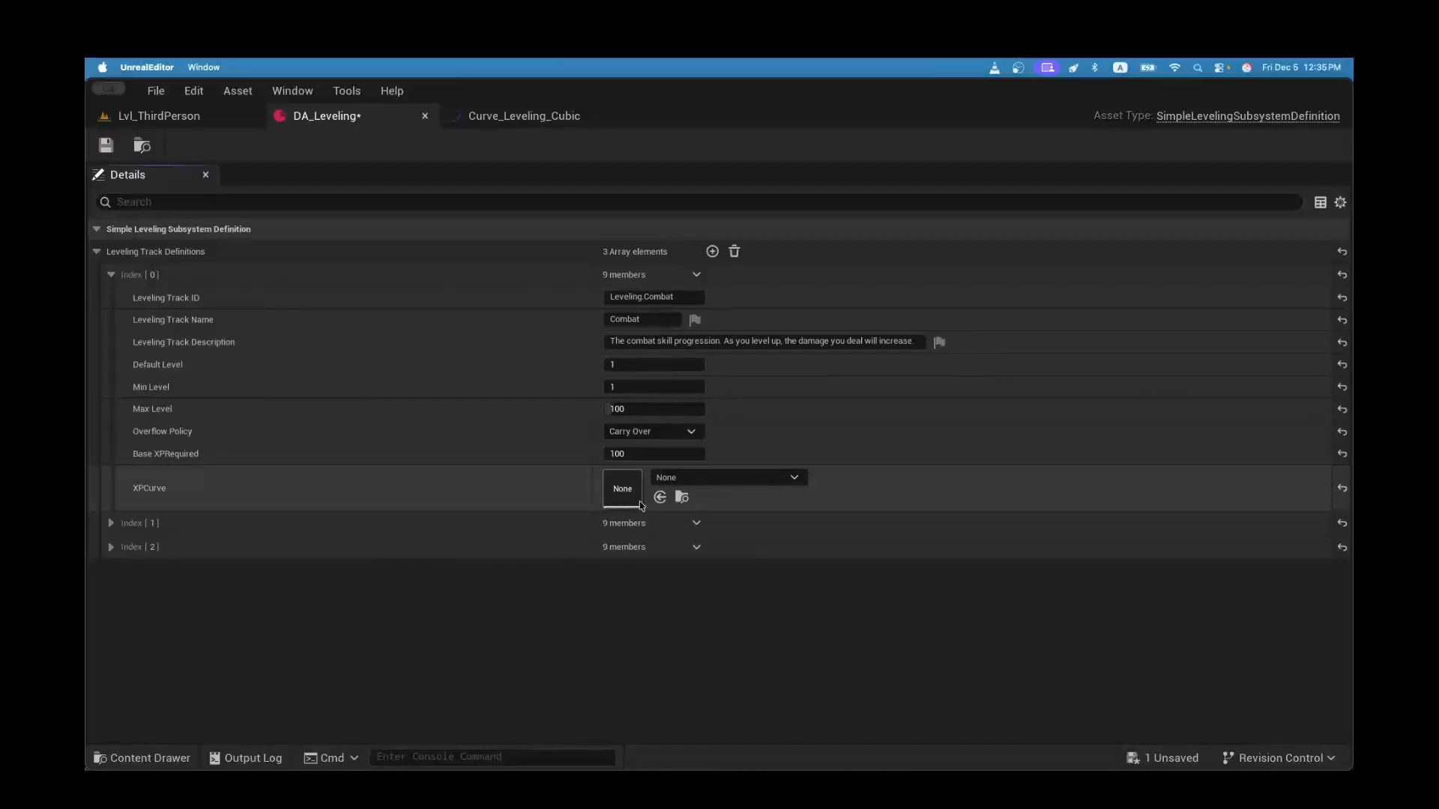
{"action": "left_click", "coordinate": [632, 453]}
{"action": "left_click", "coordinate": [535, 491]}
{"action": "left_click", "coordinate": [700, 477]}
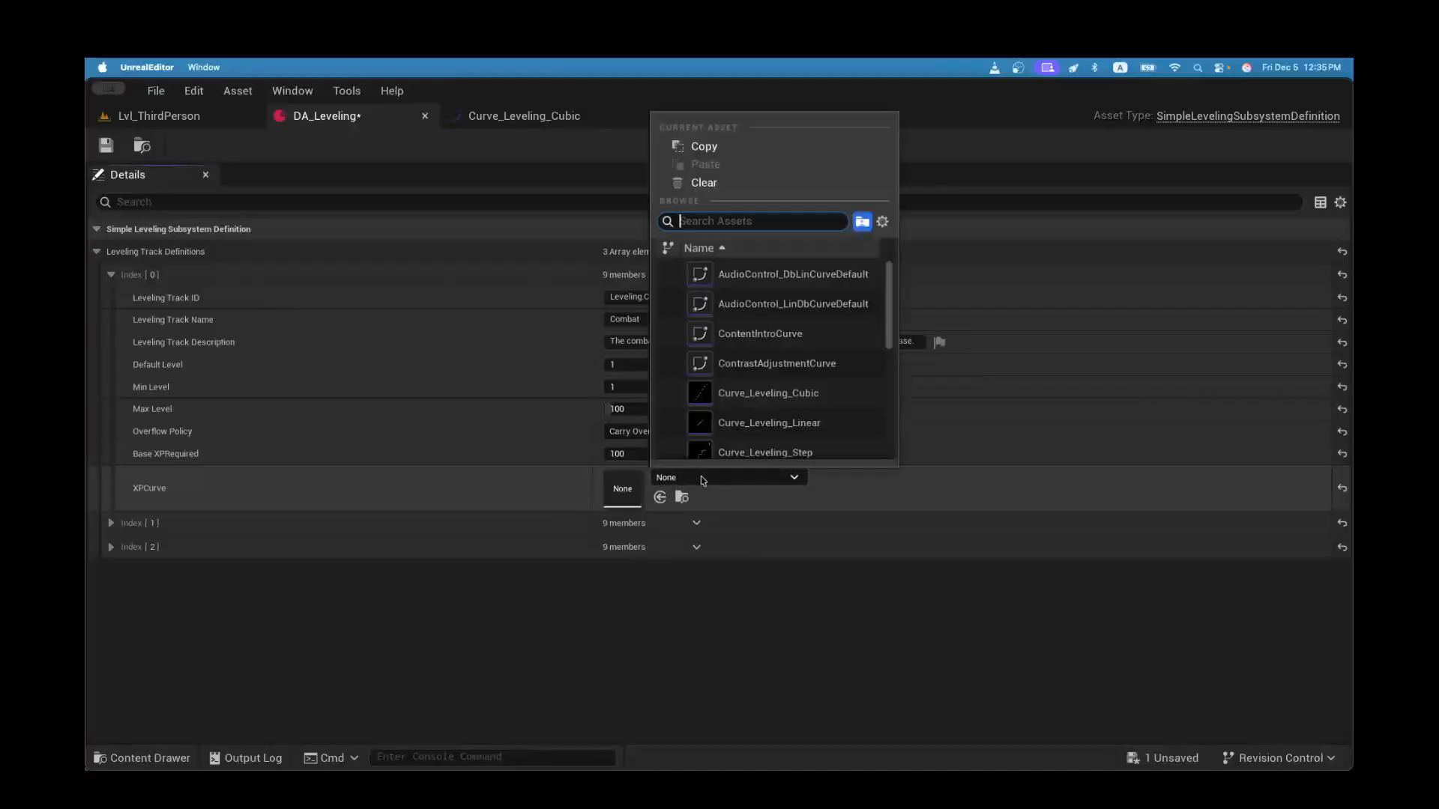
{"action": "left_click", "coordinate": [762, 390]}
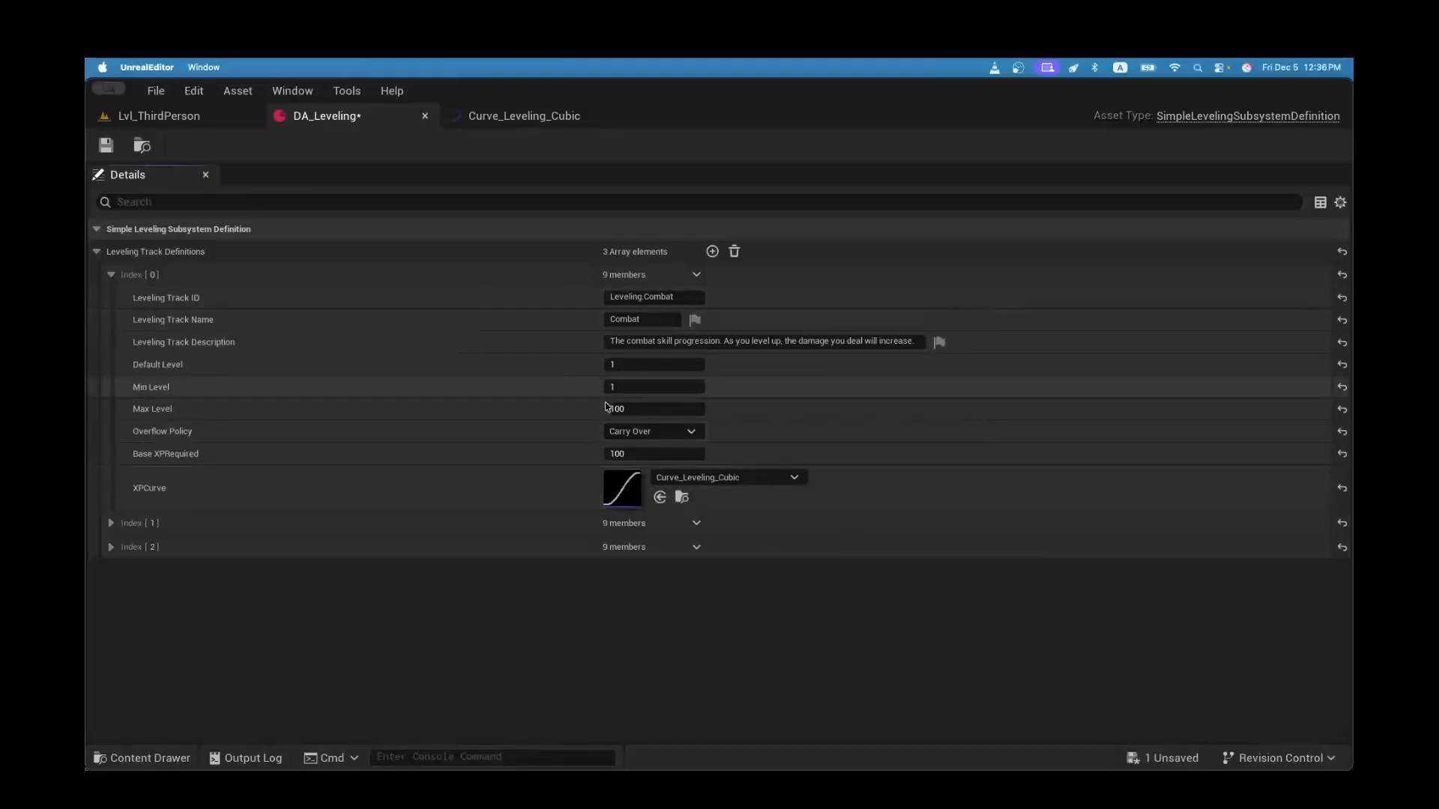
{"action": "left_click", "coordinate": [856, 641]}
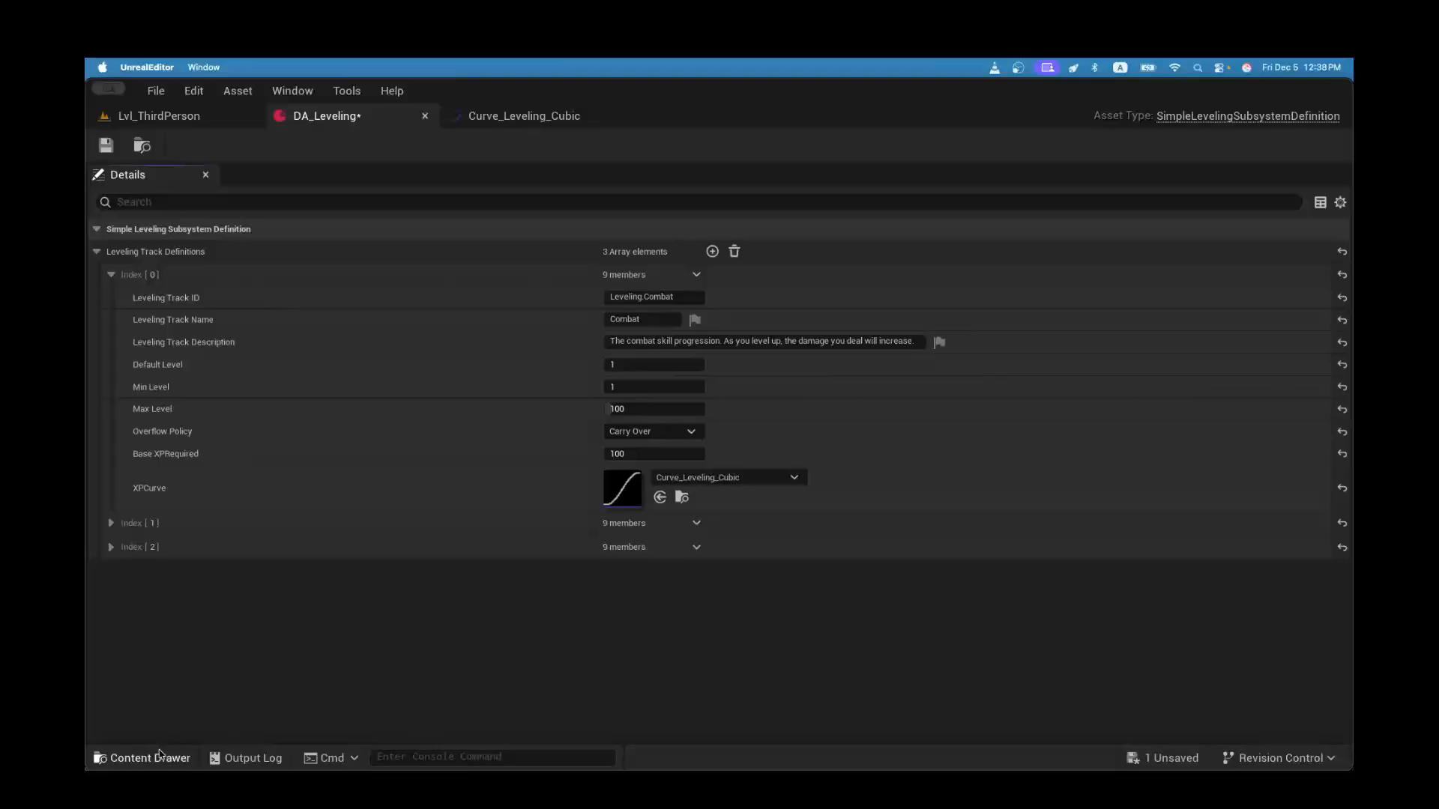
Step: Examine the leveling curve assets in the ThirdPerson folder and compare the Fishing and Crafting track settings, collapsing both definitions when done
{"action": "left_click", "coordinate": [142, 758]}
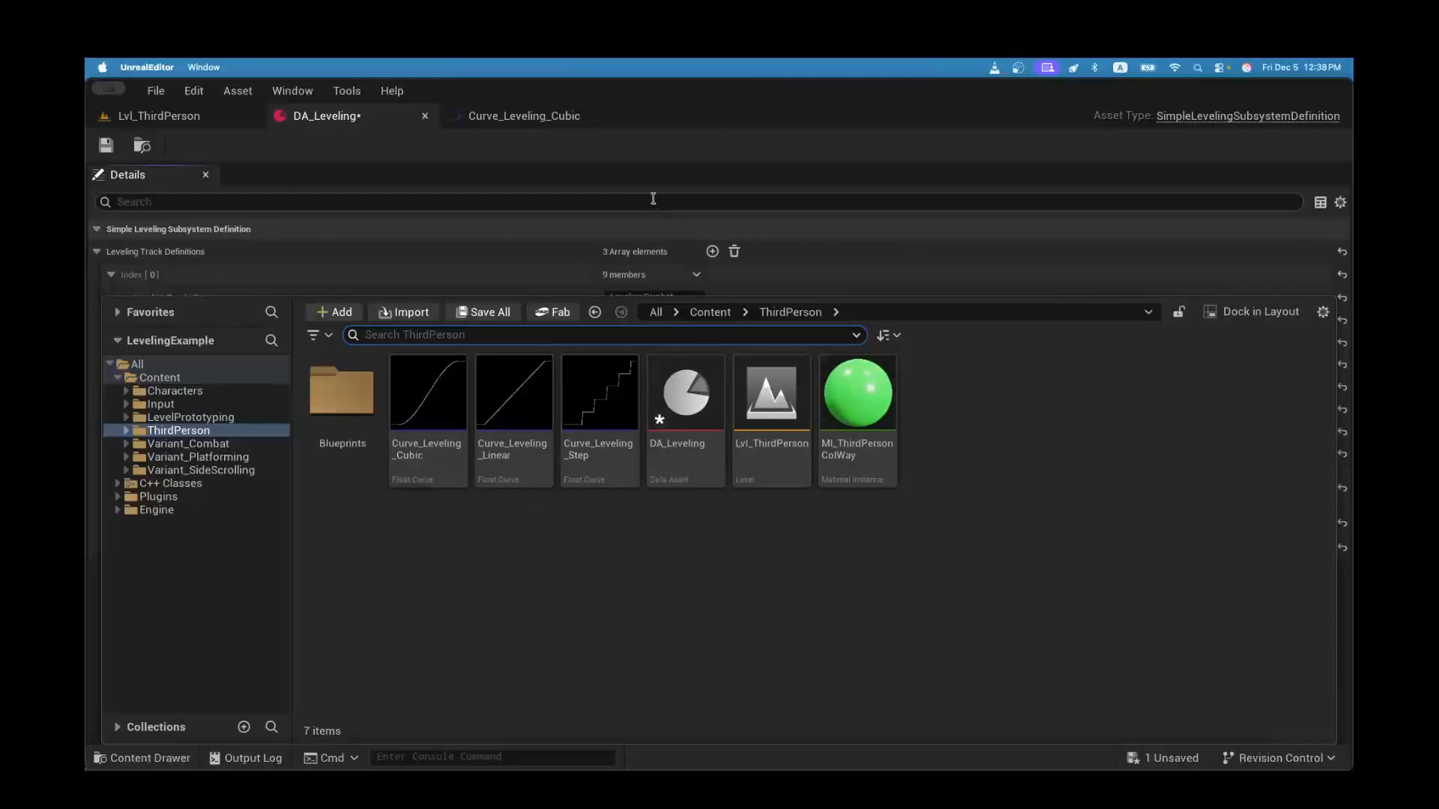
{"action": "left_click", "coordinate": [656, 137]}
{"action": "left_click", "coordinate": [110, 546]}
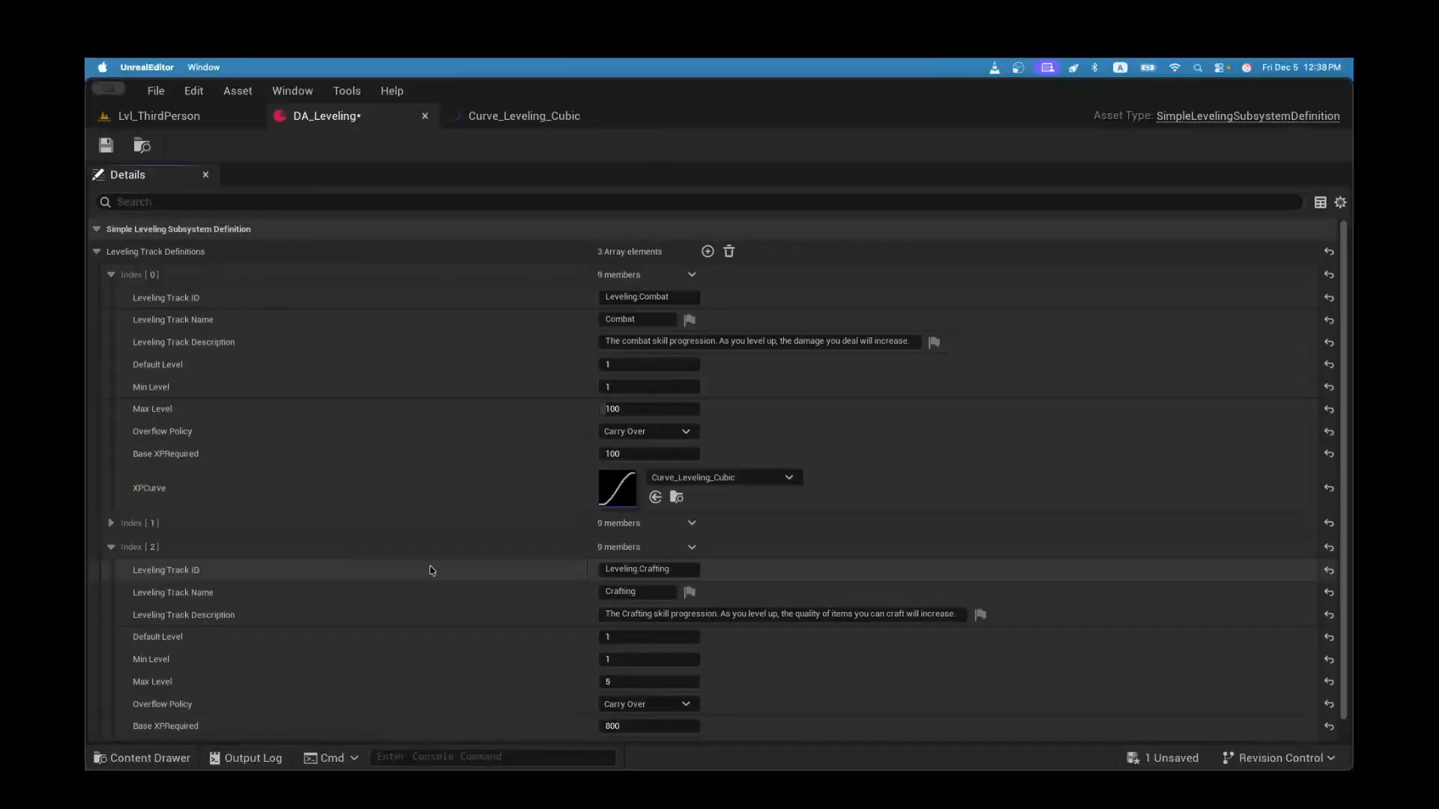
{"action": "scroll", "coordinate": [237, 538], "scroll_direction": "down", "scroll_amount": 1}
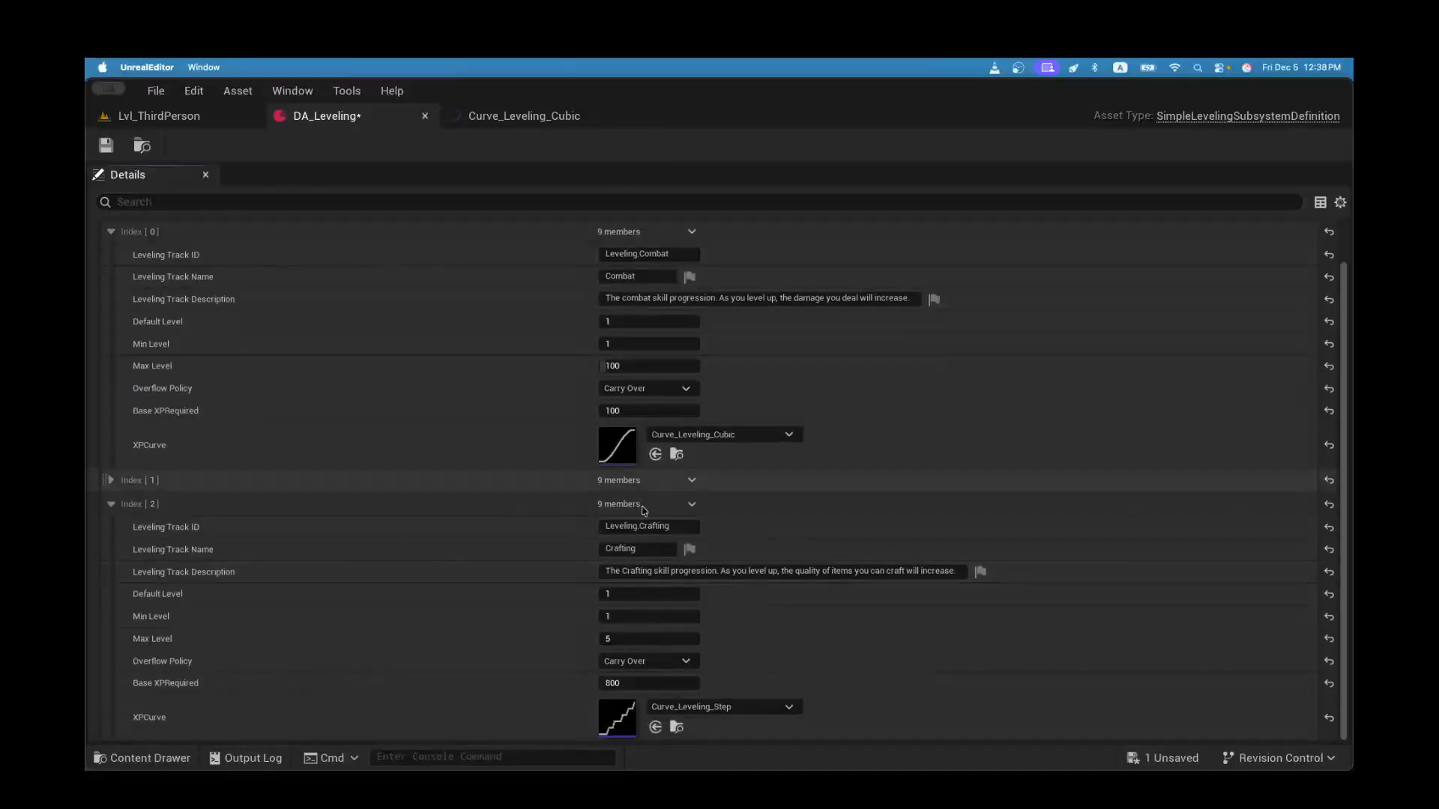
{"action": "left_click", "coordinate": [111, 480]}
{"action": "scroll", "coordinate": [353, 520], "scroll_direction": "down", "scroll_amount": 5}
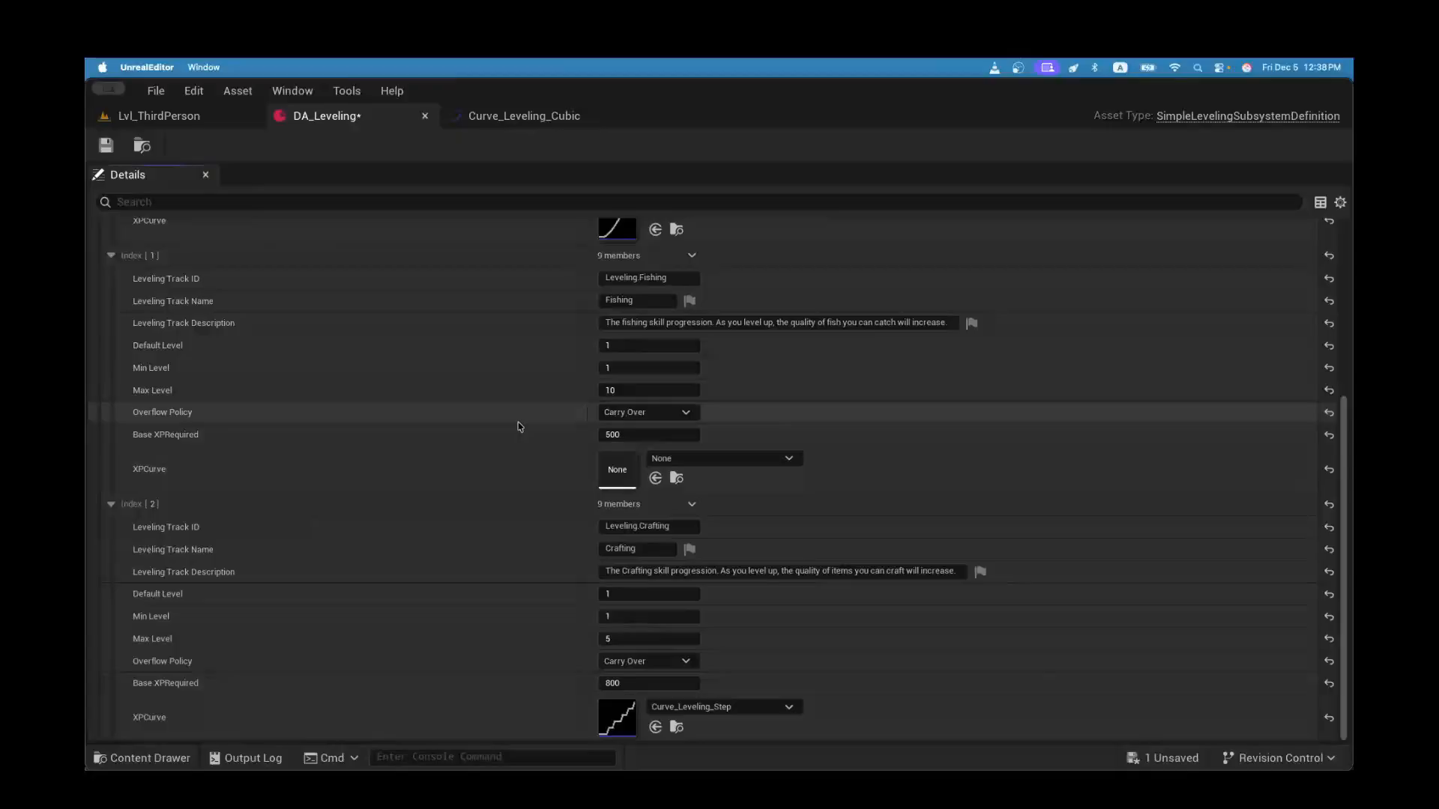
{"action": "scroll", "coordinate": [520, 426], "scroll_direction": "up", "scroll_amount": 2}
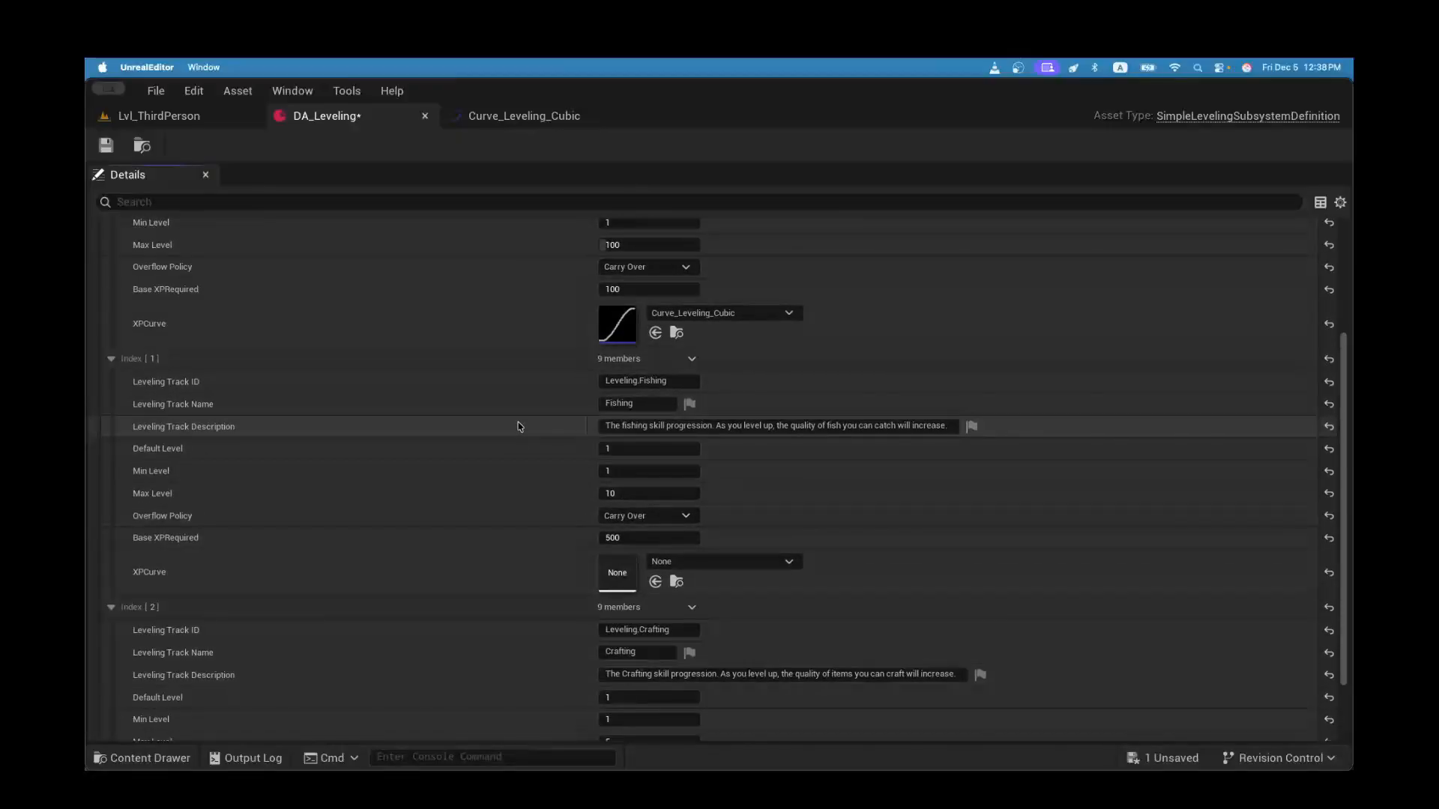
{"action": "scroll", "coordinate": [295, 434], "scroll_direction": "up", "scroll_amount": 3}
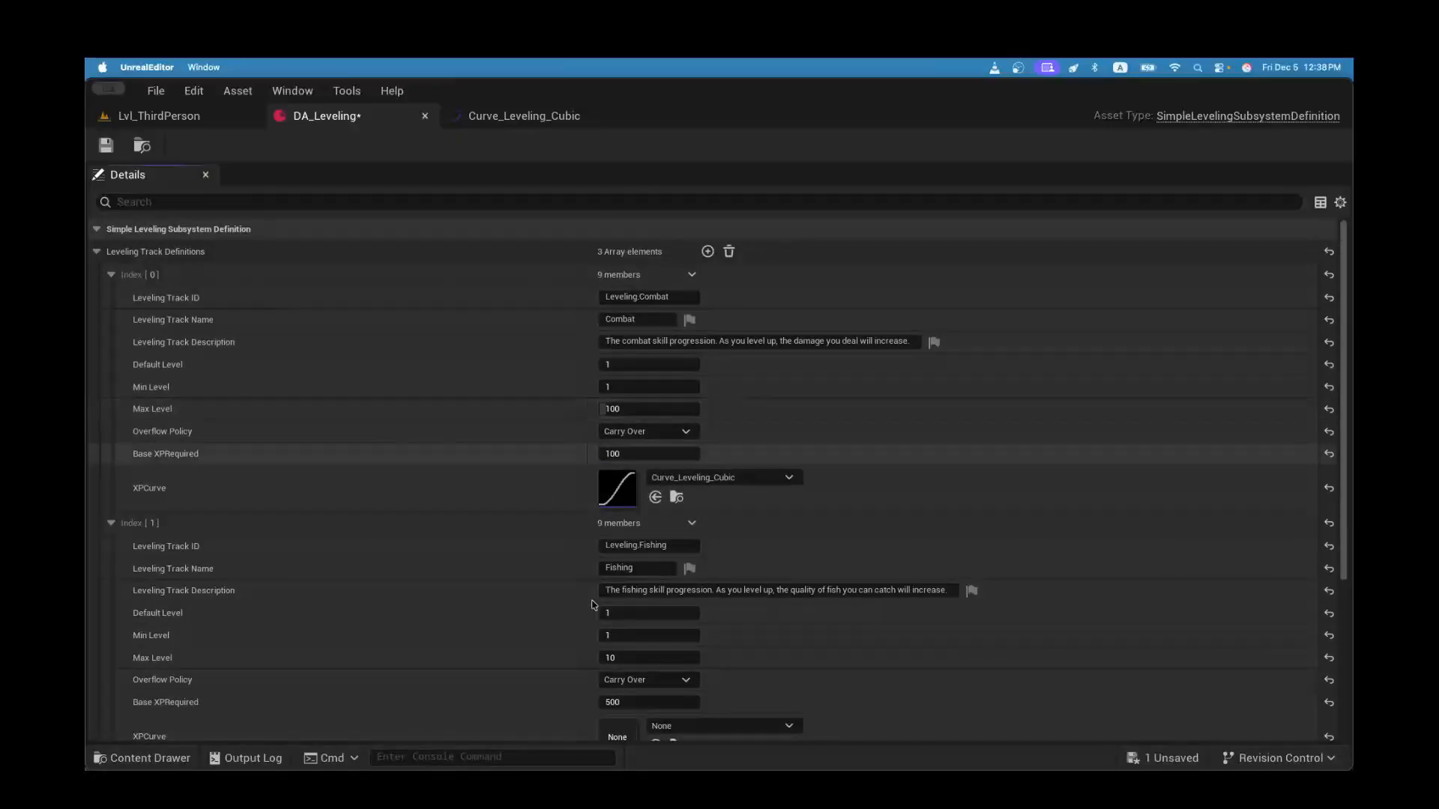
{"action": "left_click", "coordinate": [111, 523]}
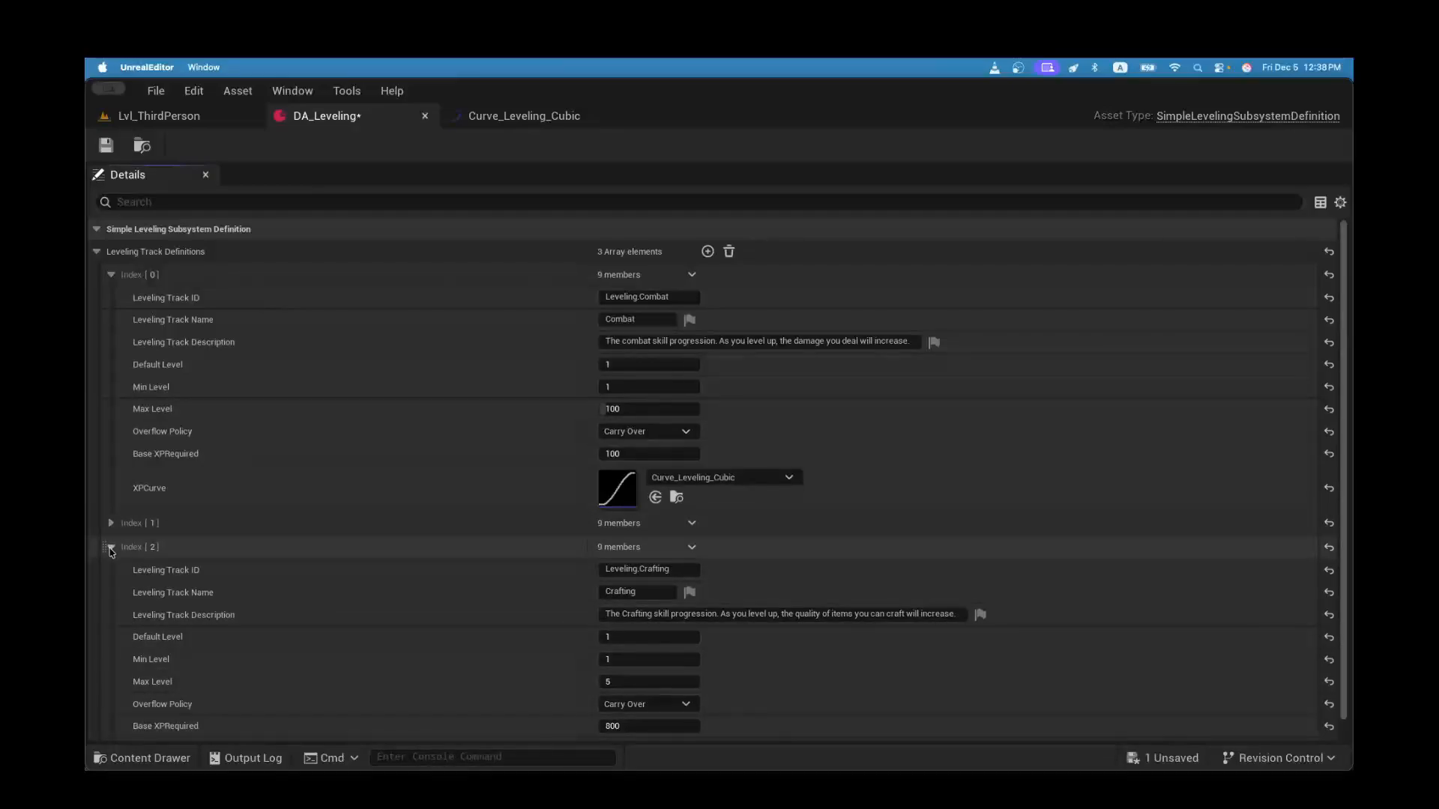
{"action": "left_click", "coordinate": [111, 547]}
Step: Open the Curve_Leveling_Cubic asset and select the curve's end key at time 1
{"action": "left_click", "coordinate": [523, 116]}
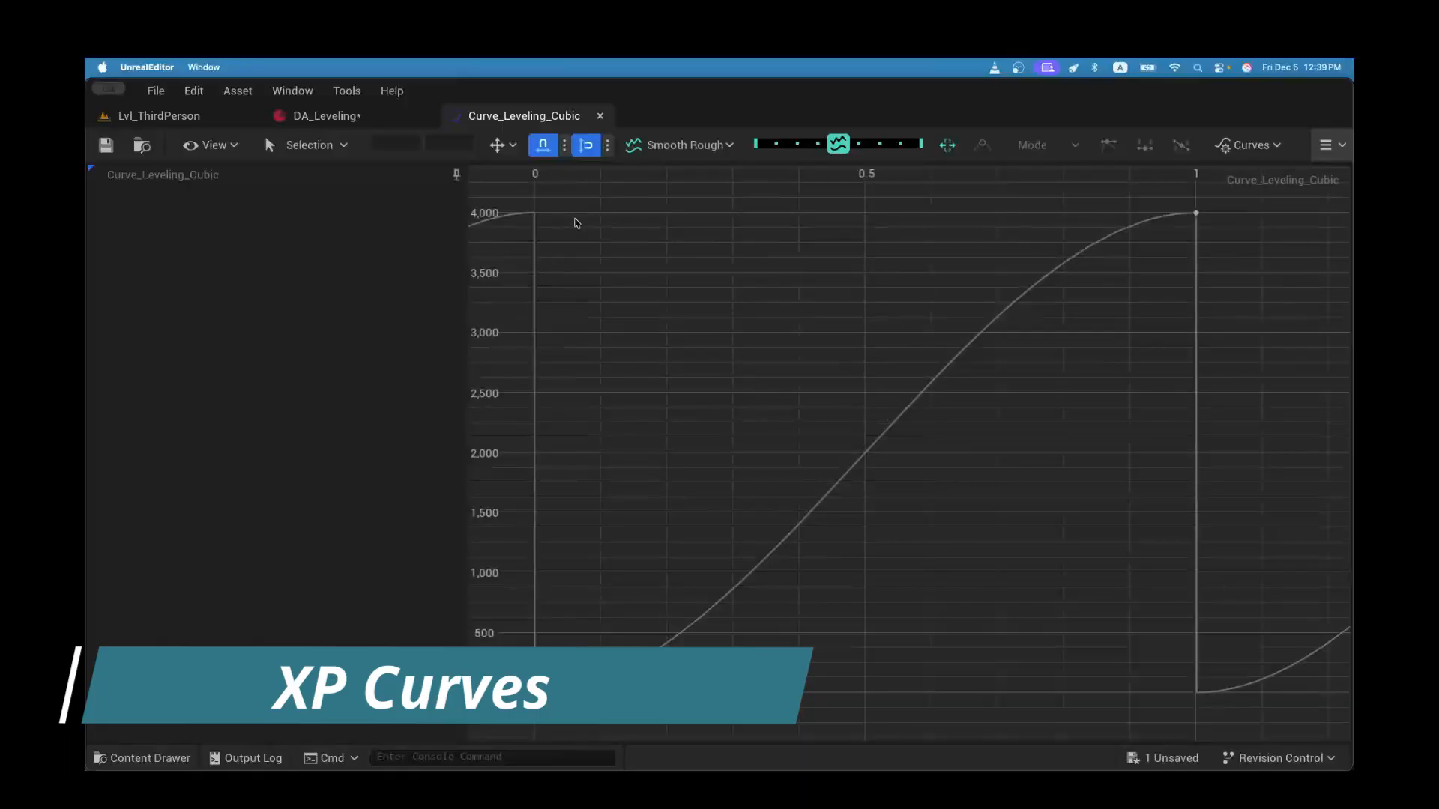
{"action": "left_click", "coordinate": [1196, 213]}
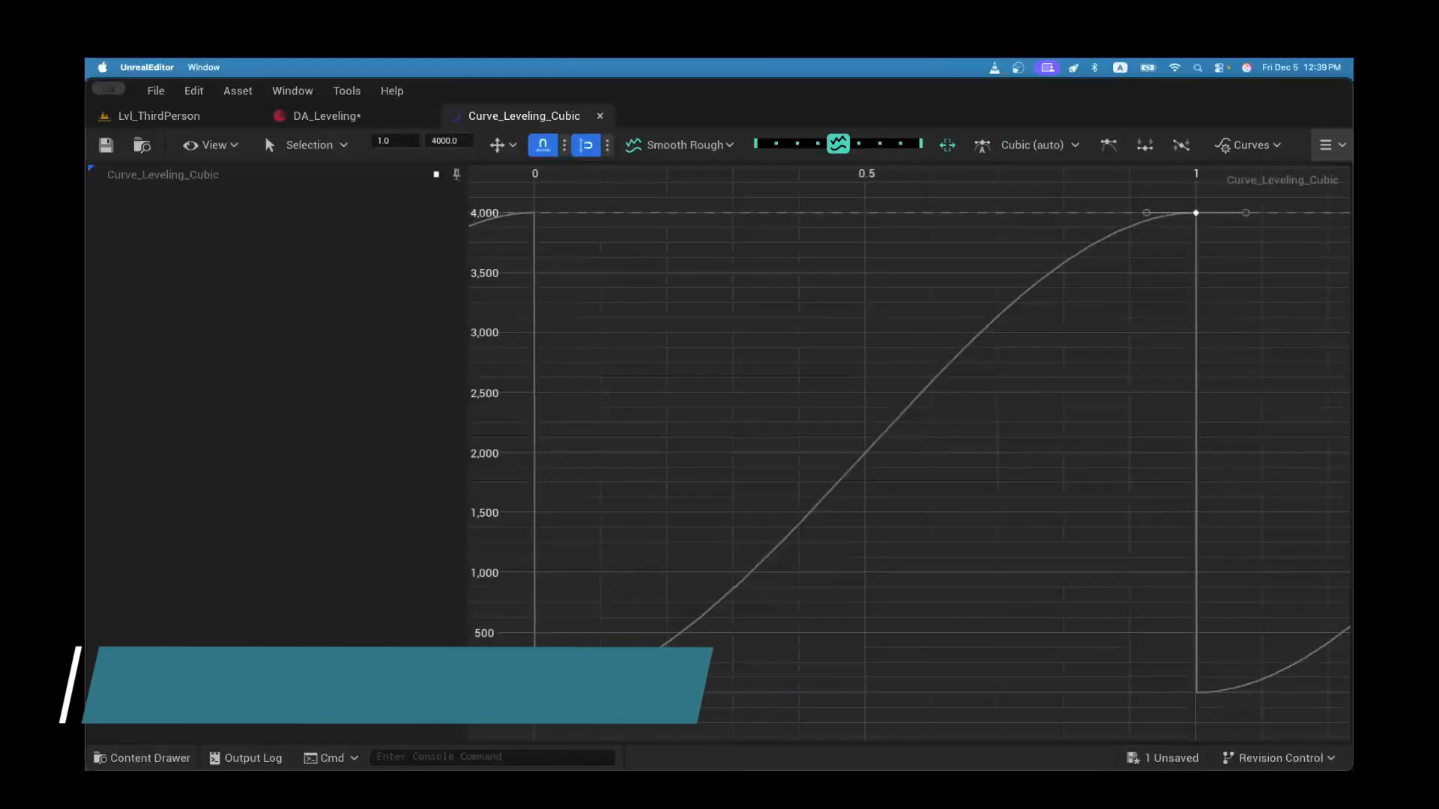
Step: Set the value of the Curve_Leveling_Cubic end key at time 1 to 2000
{"action": "left_click", "coordinate": [534, 693]}
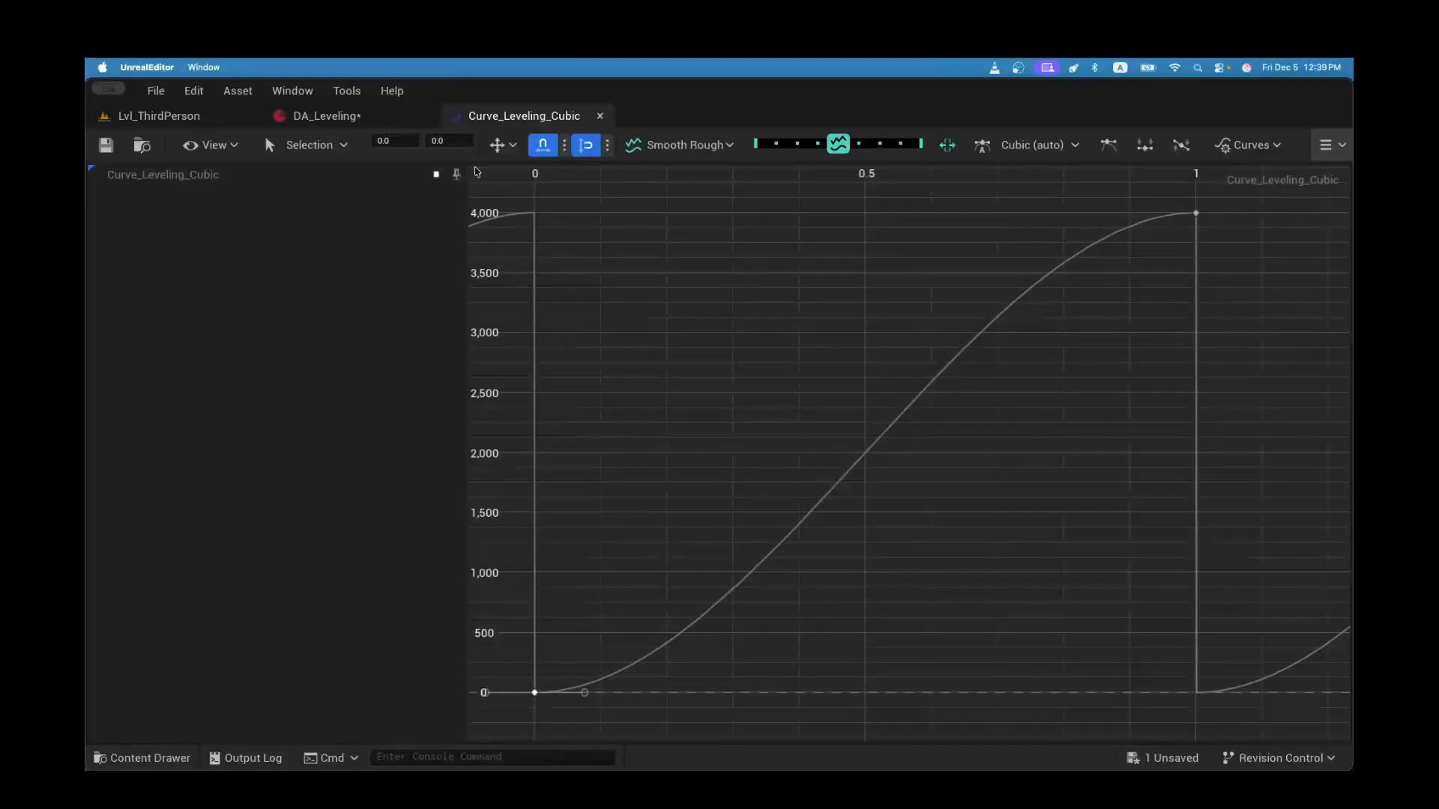
{"action": "left_click", "coordinate": [1196, 214]}
{"action": "mouse_move", "coordinate": [1196, 217]}
{"action": "left_click", "coordinate": [429, 140]}
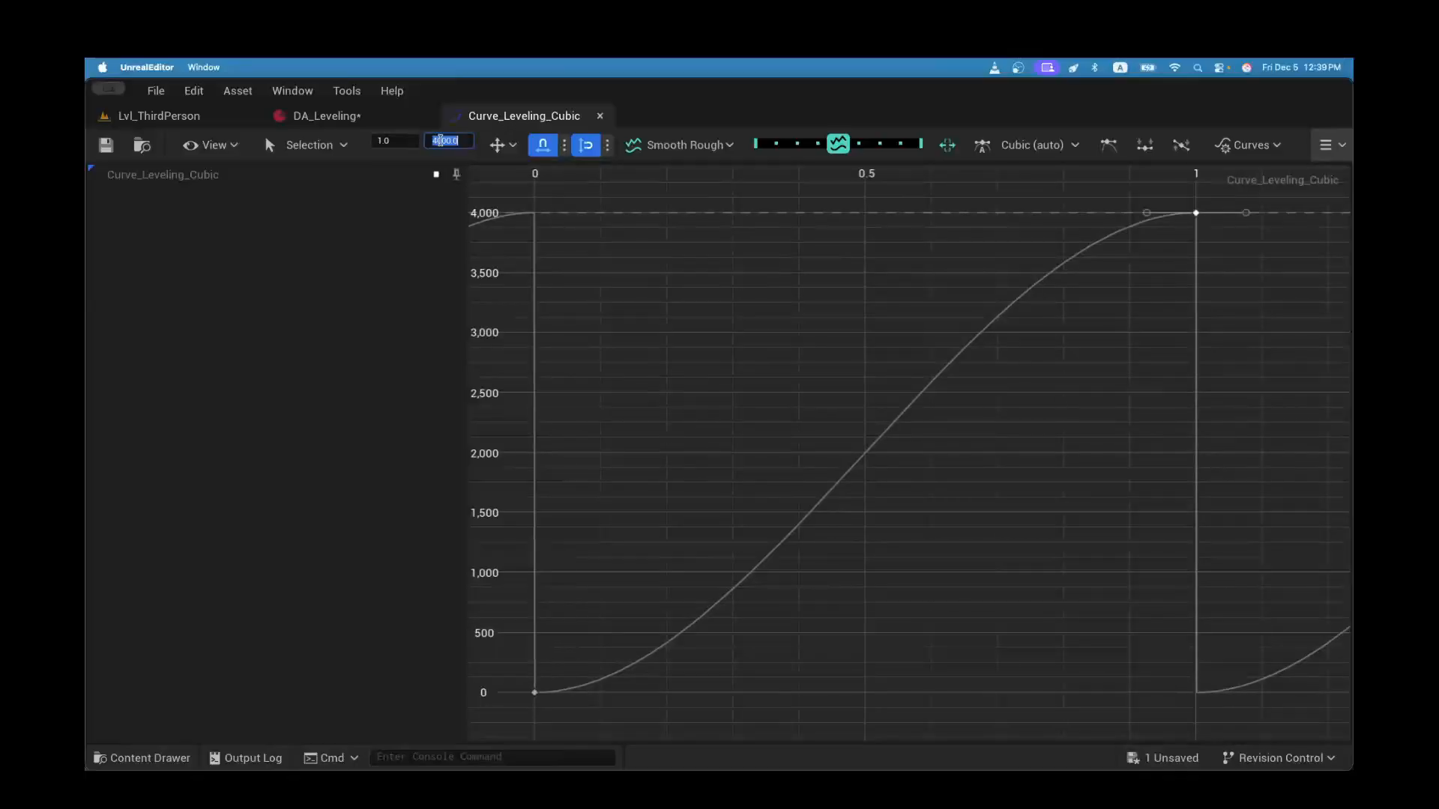
{"action": "key", "text": "Left"}
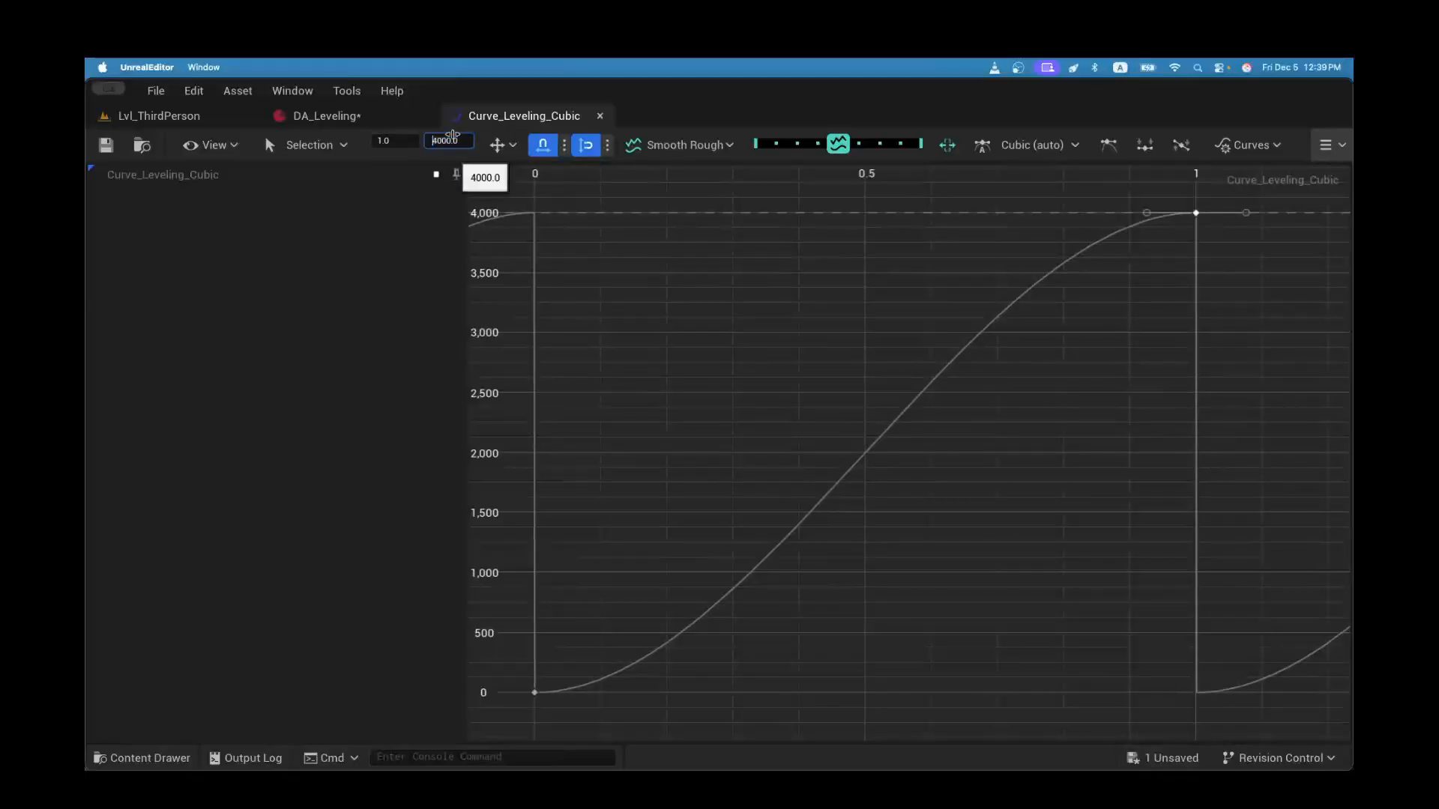
{"action": "key", "text": "Delete"}
{"action": "type", "text": "2"}
{"action": "key", "text": "Return"}
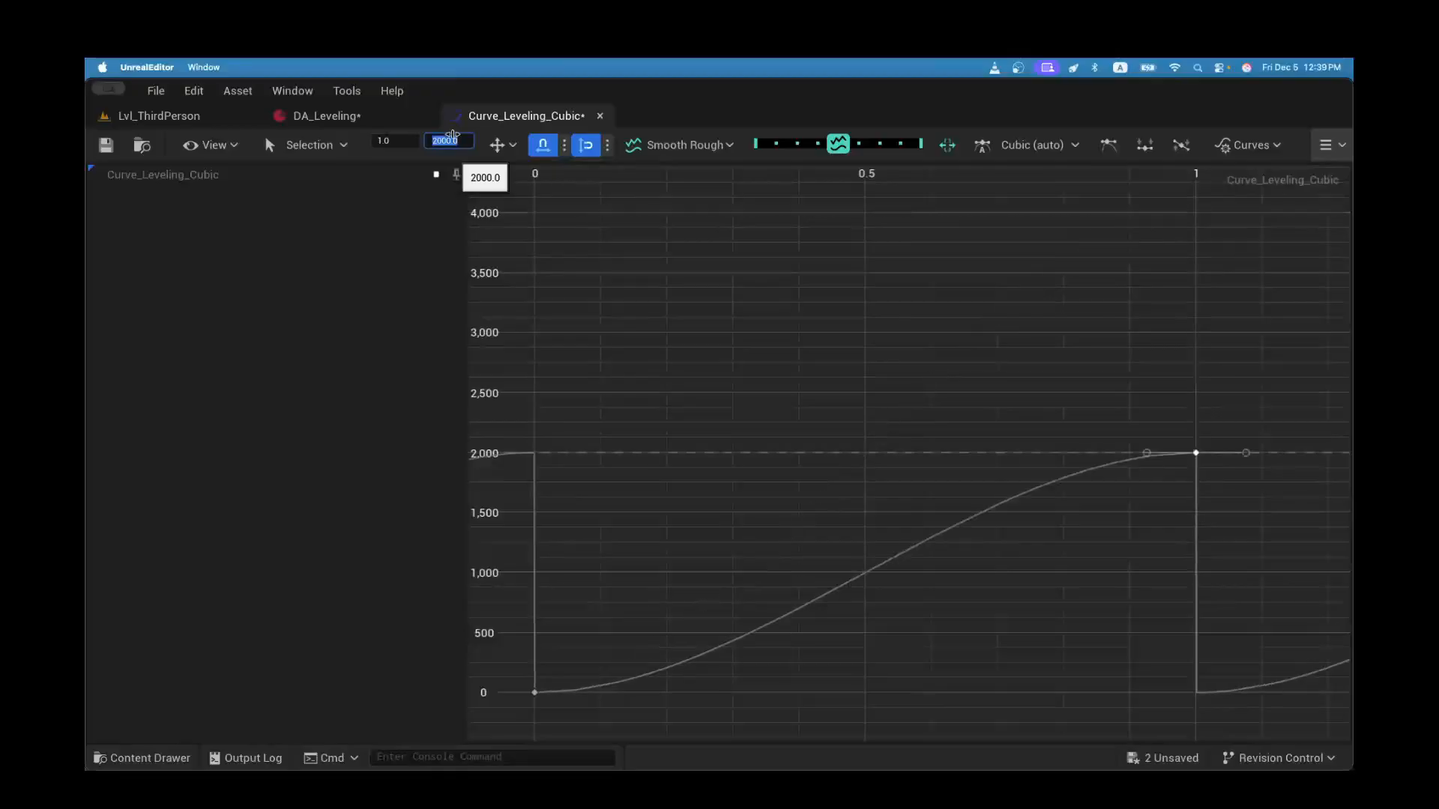
Step: Save the edited Curve_Leveling_Cubic curve and the DA_Leveling data asset
{"action": "right_click", "coordinate": [812, 428]}
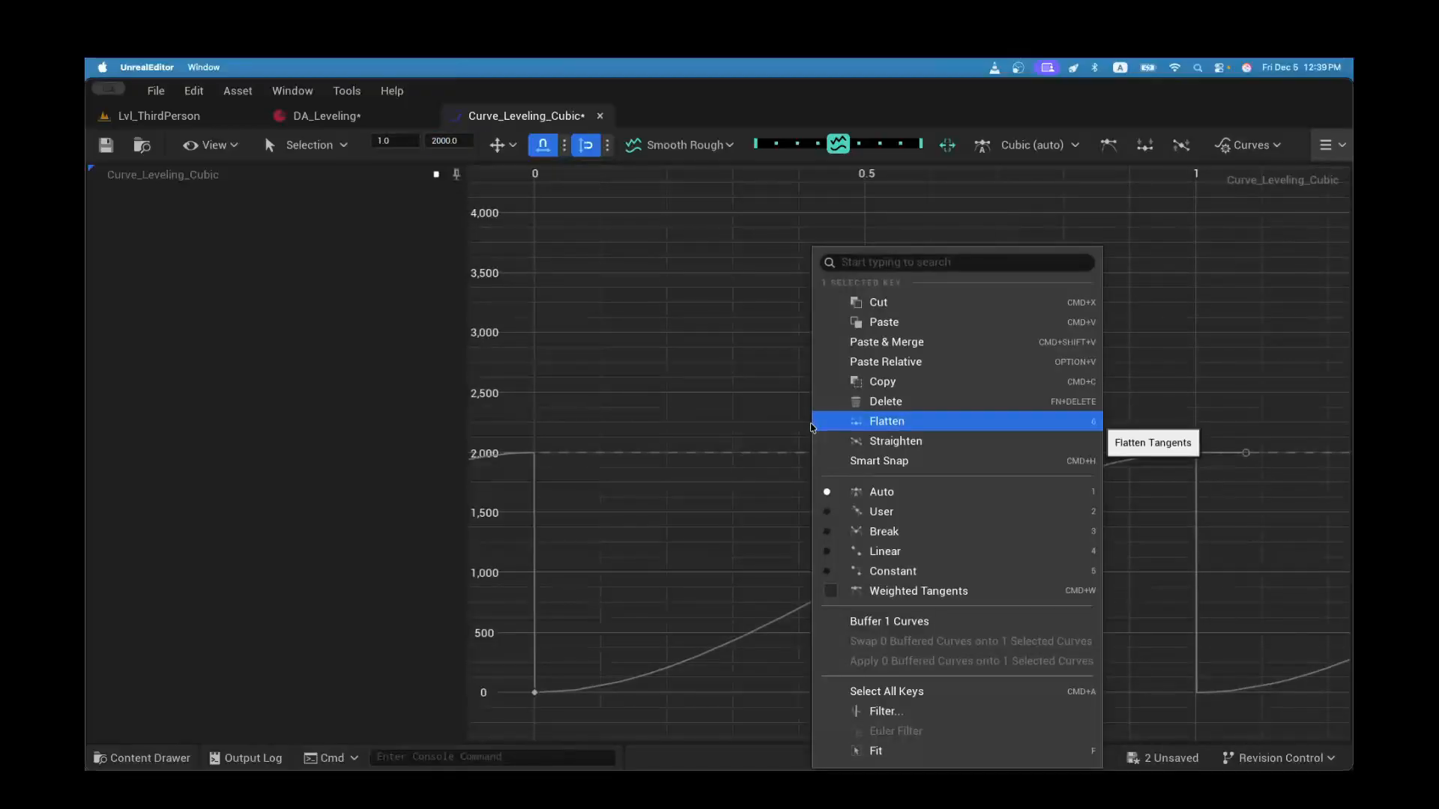
{"action": "left_click", "coordinate": [896, 752]}
{"action": "left_click", "coordinate": [703, 483]}
{"action": "key", "text": "f"}
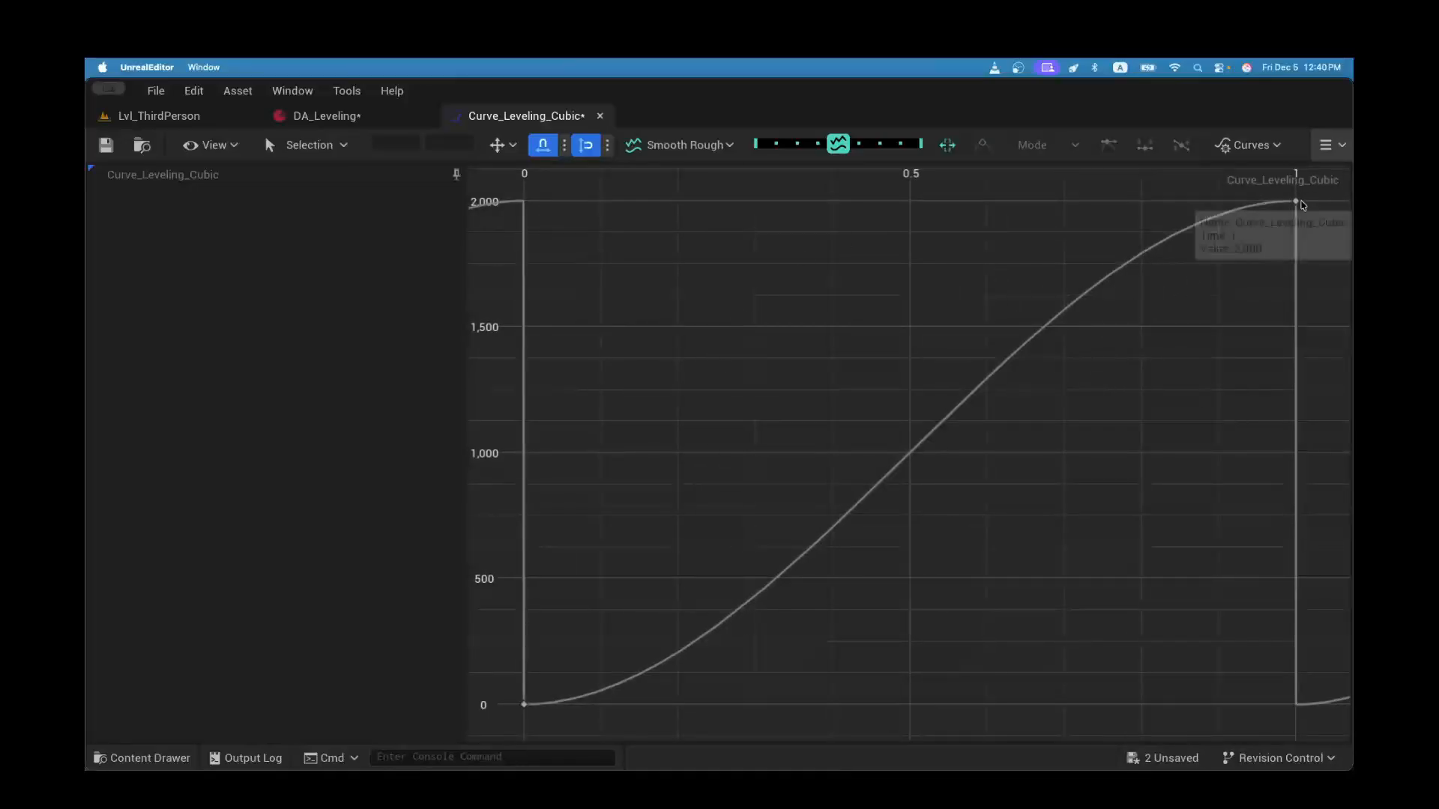
{"action": "left_click", "coordinate": [1296, 201]}
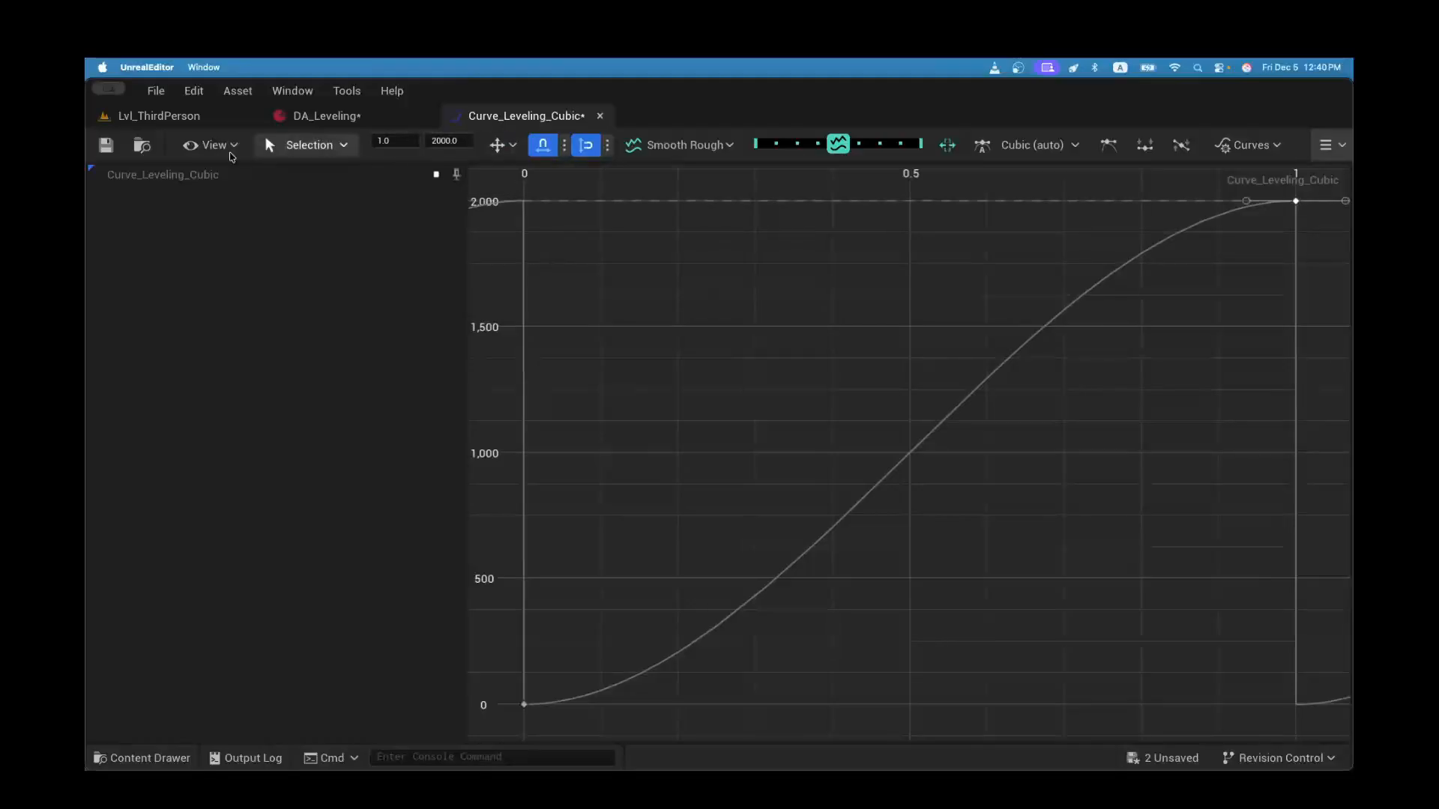
{"action": "left_click", "coordinate": [106, 145]}
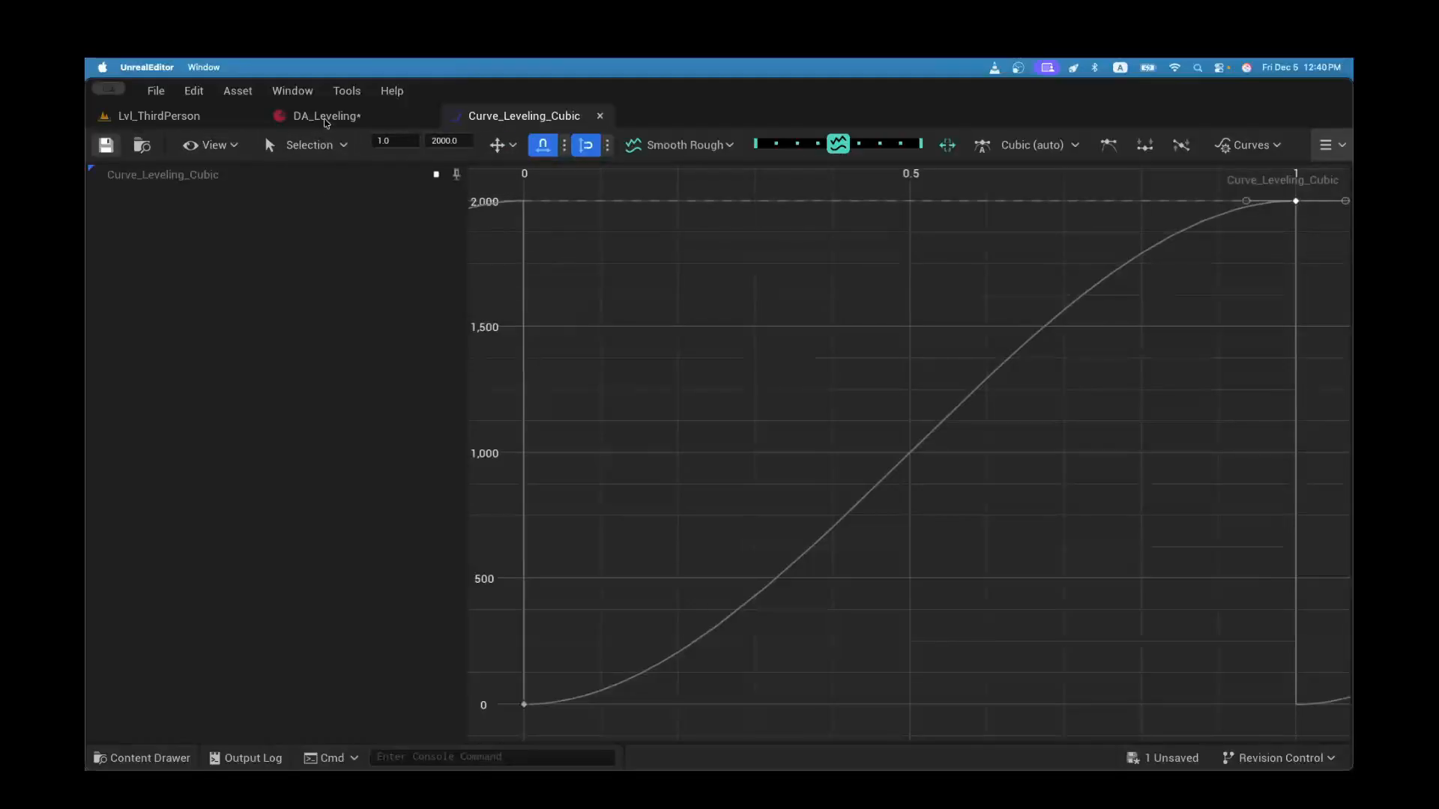
{"action": "left_click", "coordinate": [325, 119]}
{"action": "left_click", "coordinate": [106, 145]}
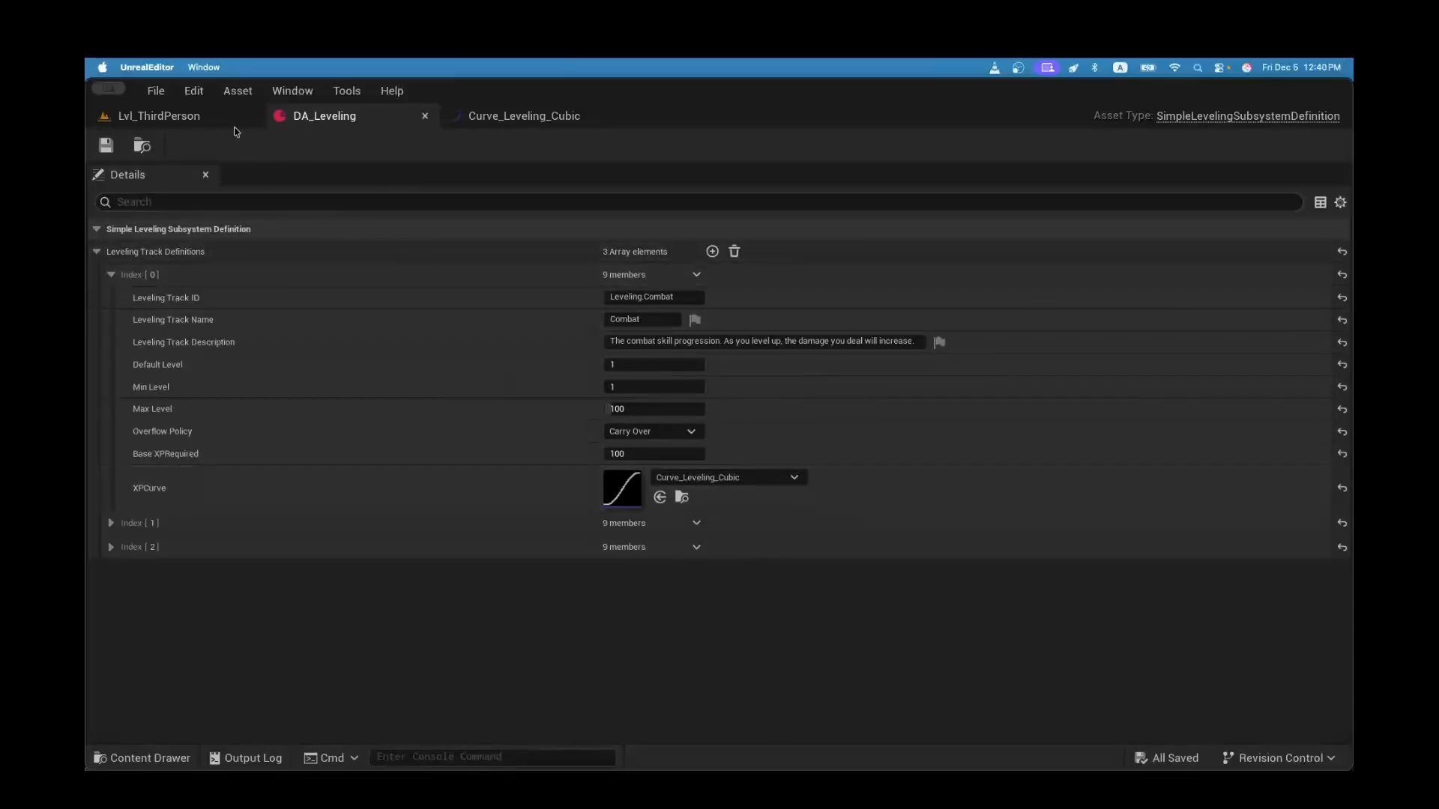
Step: Play Lvl_ThirdPerson and examine the Combat track's XP required for every level from the first to the last
{"action": "left_click", "coordinate": [185, 118]}
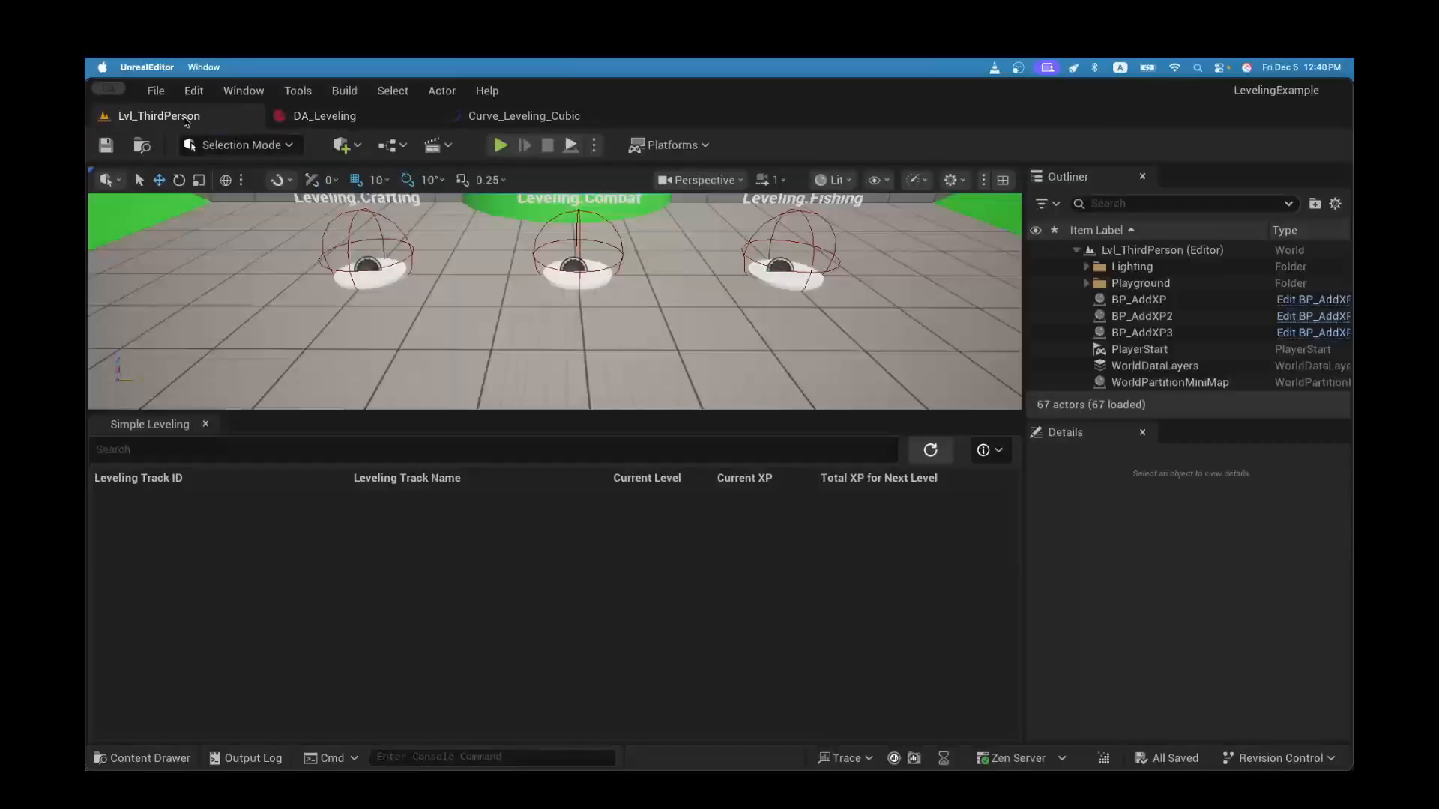
{"action": "left_click", "coordinate": [988, 452]}
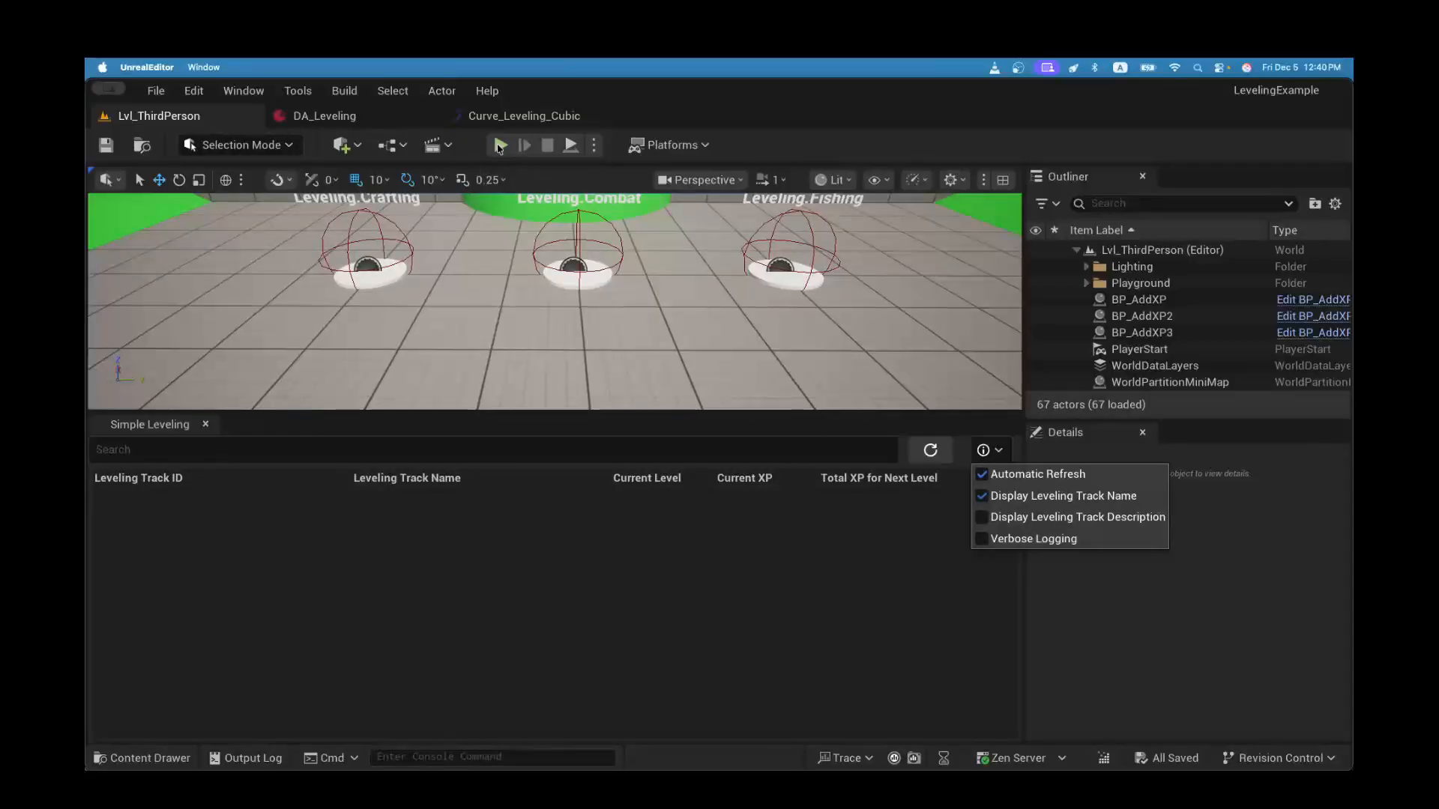
{"action": "left_click", "coordinate": [500, 145]}
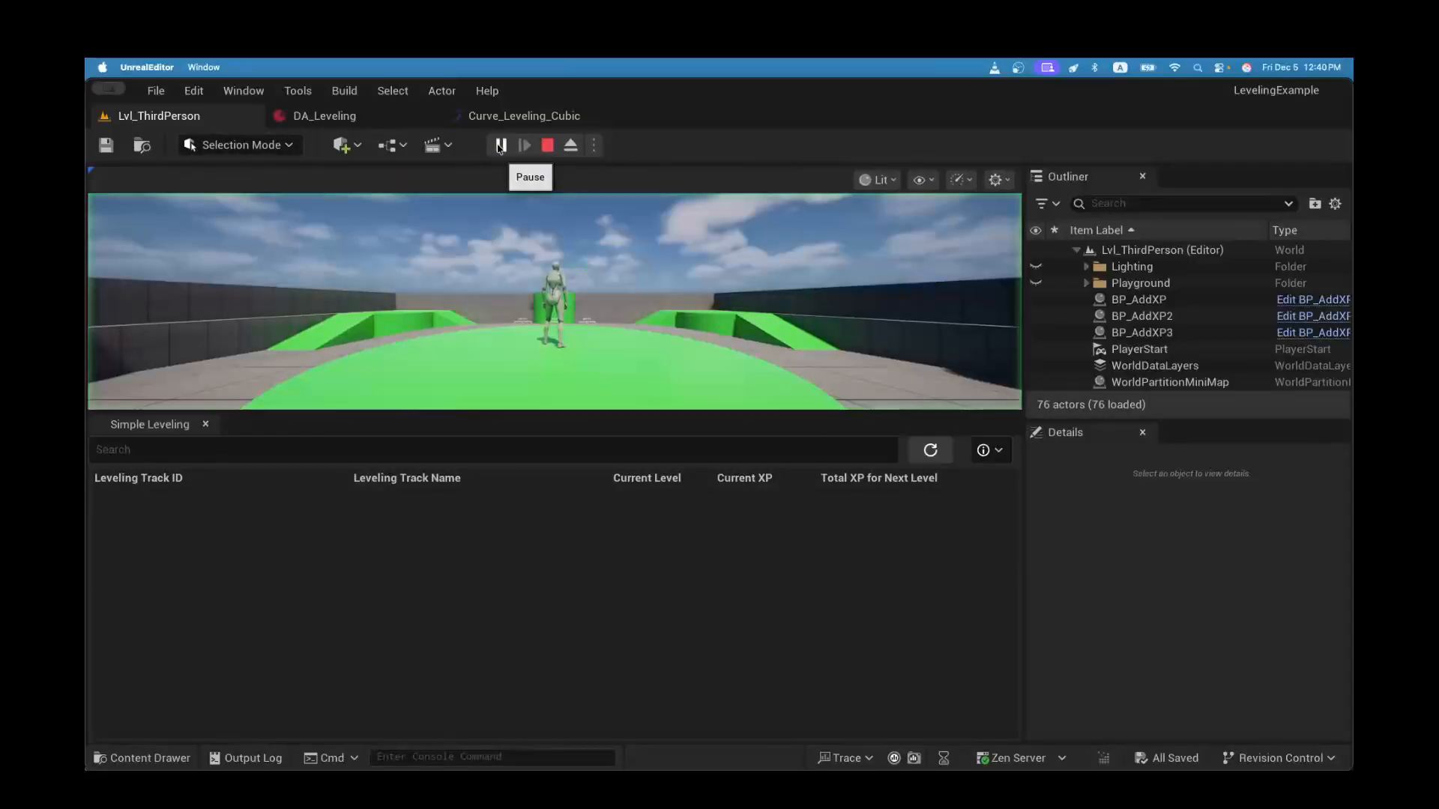
{"action": "left_click", "coordinate": [323, 500]}
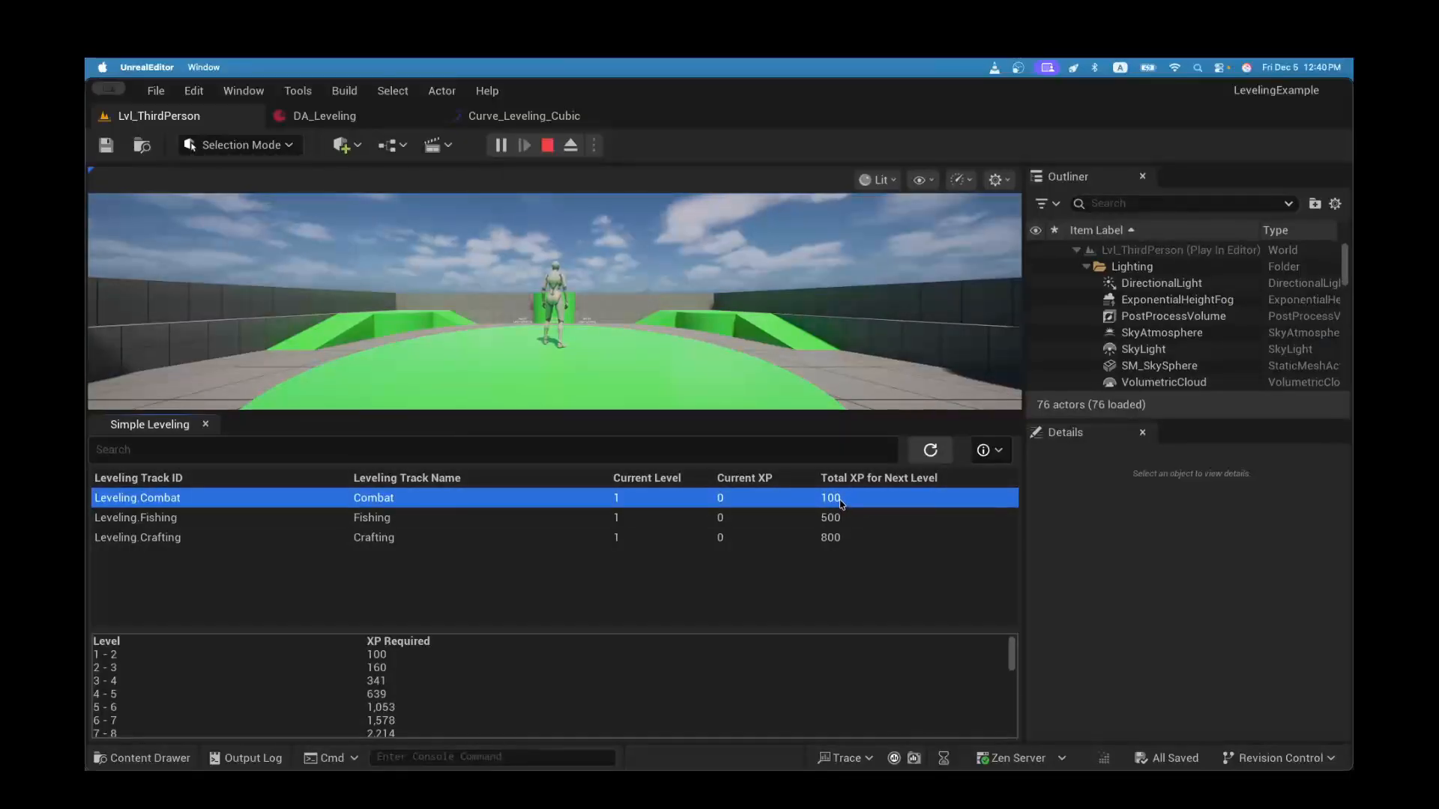
{"action": "left_click", "coordinate": [408, 660]}
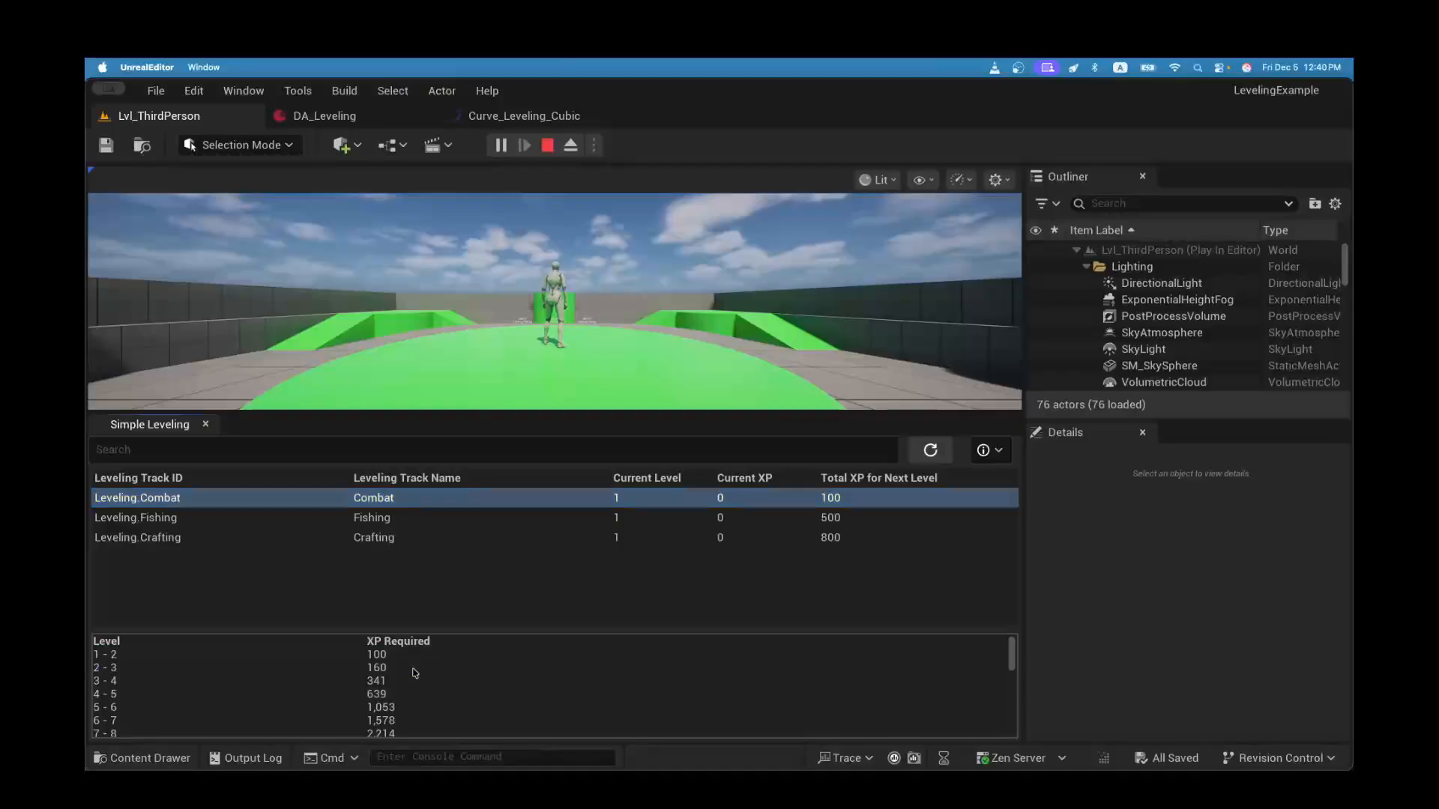
{"action": "left_click", "coordinate": [417, 683]}
{"action": "scroll", "coordinate": [446, 690], "scroll_direction": "down", "scroll_amount": 15}
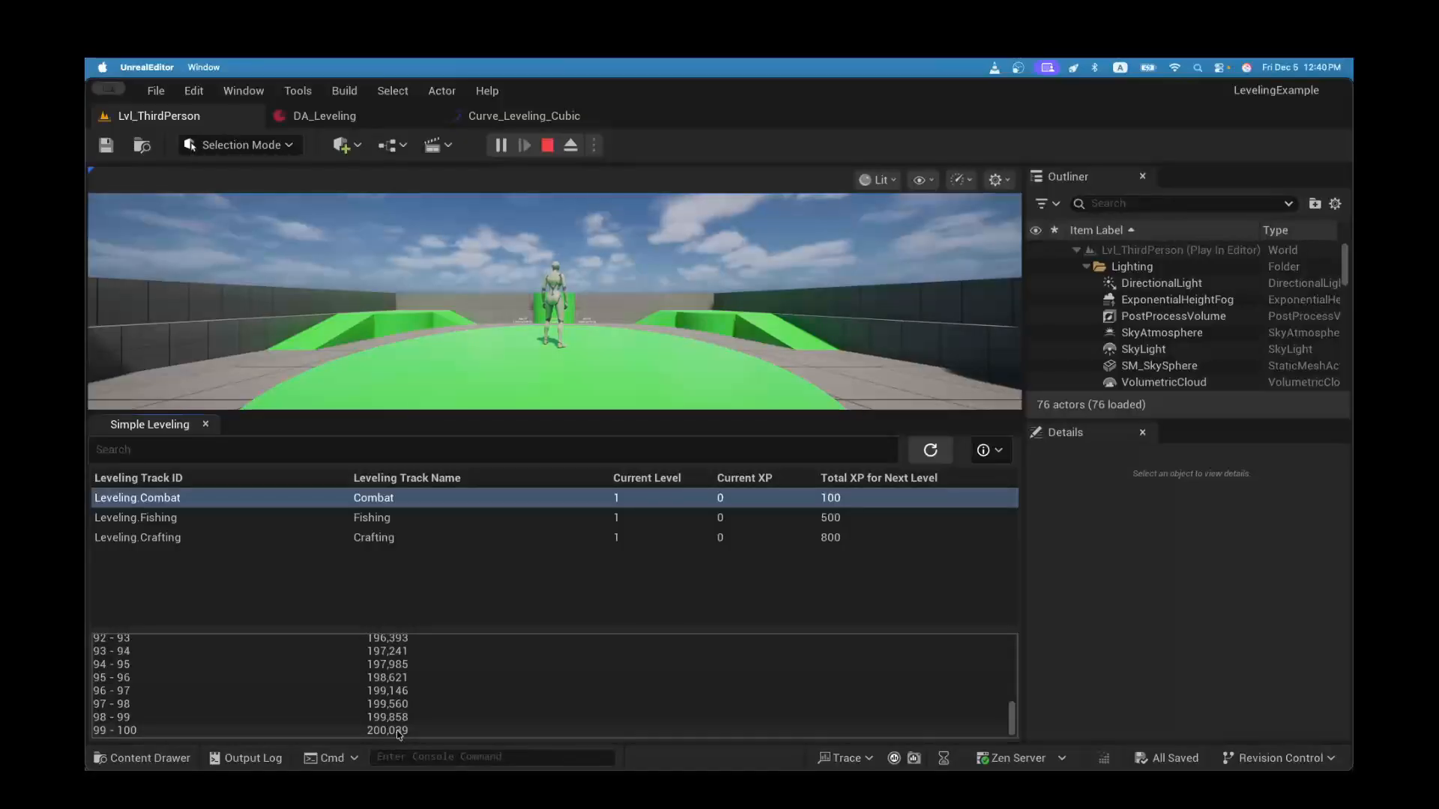
{"action": "scroll", "coordinate": [341, 683], "scroll_direction": "up", "scroll_amount": 15}
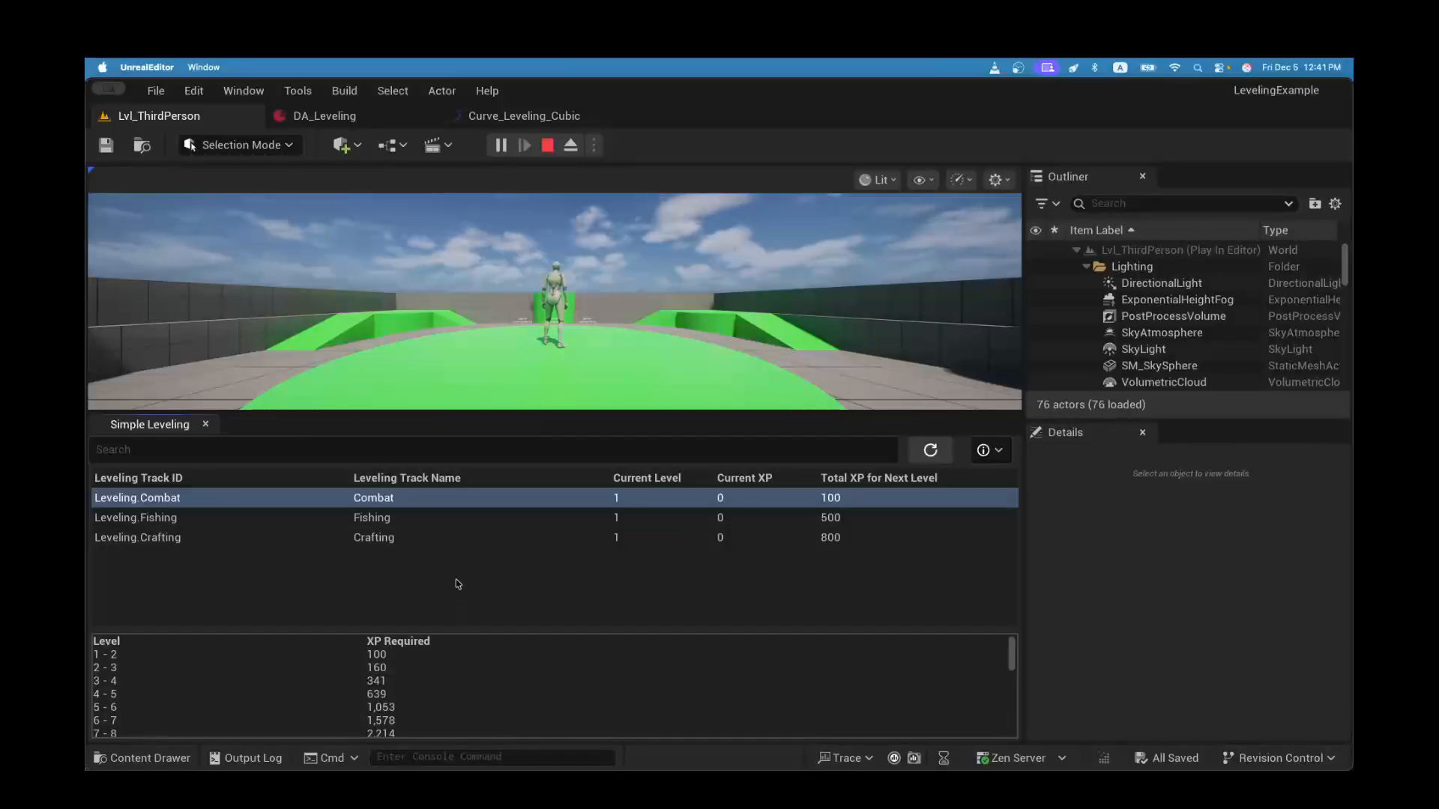
Step: Stop the play session and assign Curve_Leveling_Step to the Combat track's XPCurve in DA_Leveling
{"action": "left_click", "coordinate": [547, 144]}
{"action": "left_click", "coordinate": [330, 116]}
{"action": "left_click", "coordinate": [775, 479]}
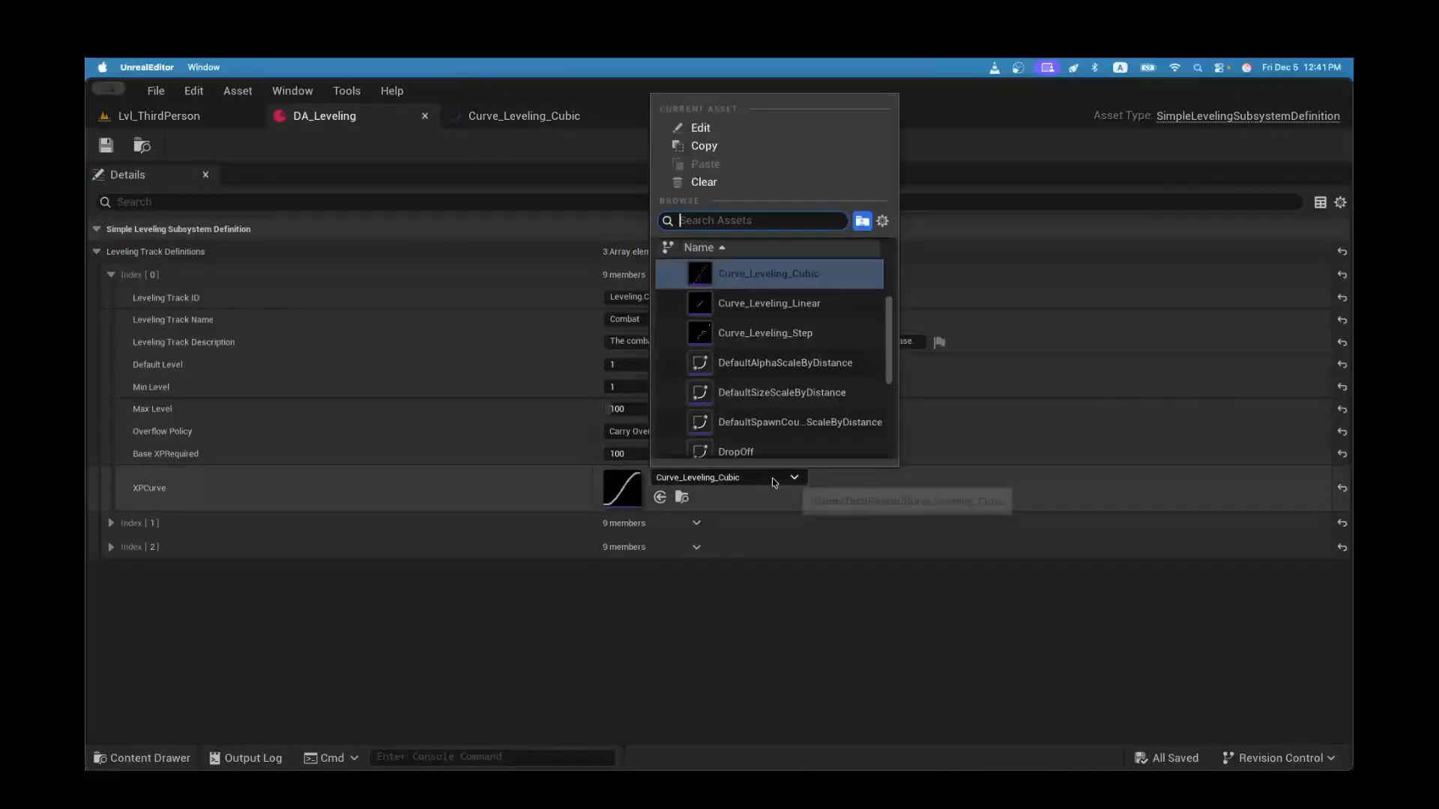
{"action": "left_click", "coordinate": [792, 334]}
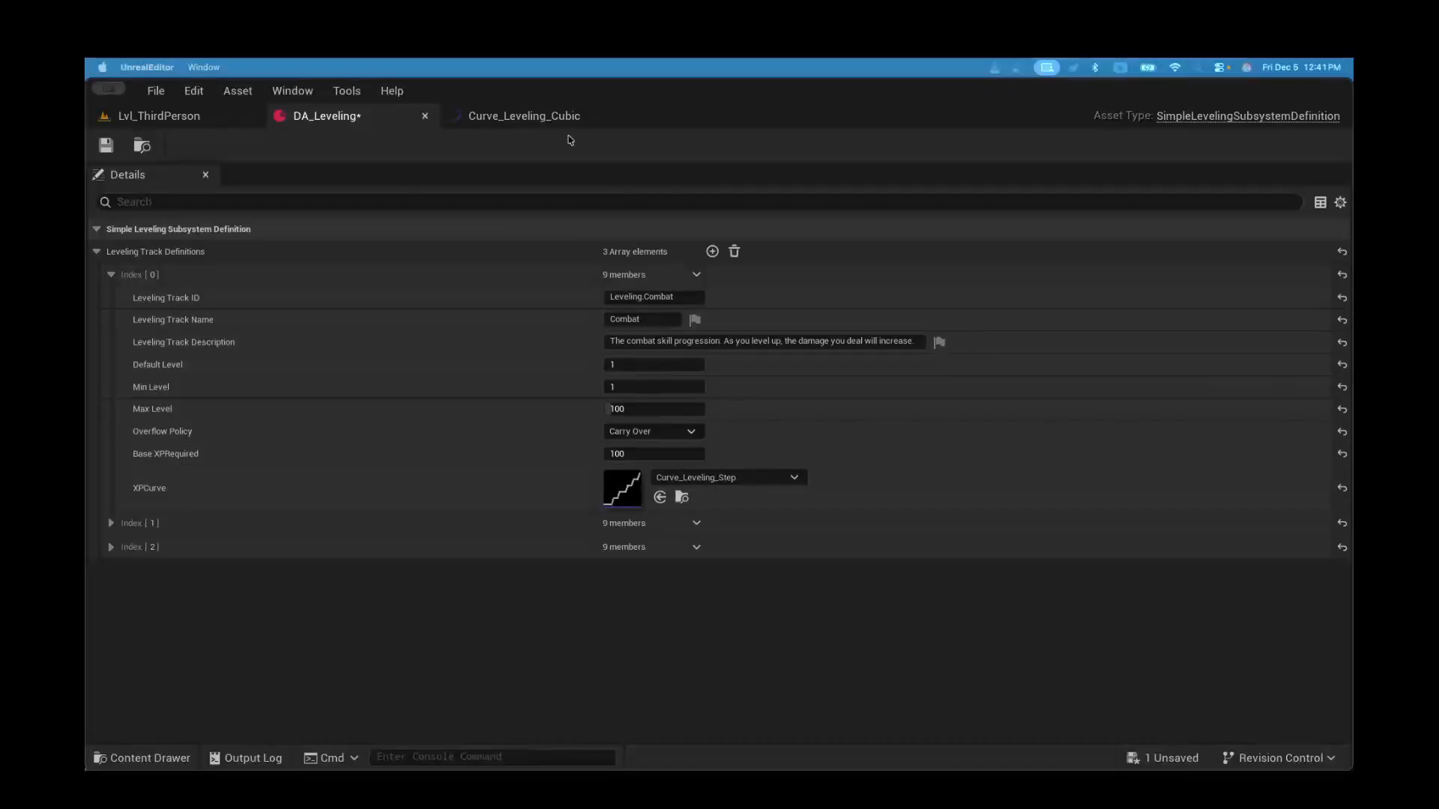
Step: Dock the Curve_Leveling_Step curve editor beside the other open assets and save DA_Leveling
{"action": "left_click_drag", "start_coordinate": [1232, 117], "coordinate": [638, 120]}
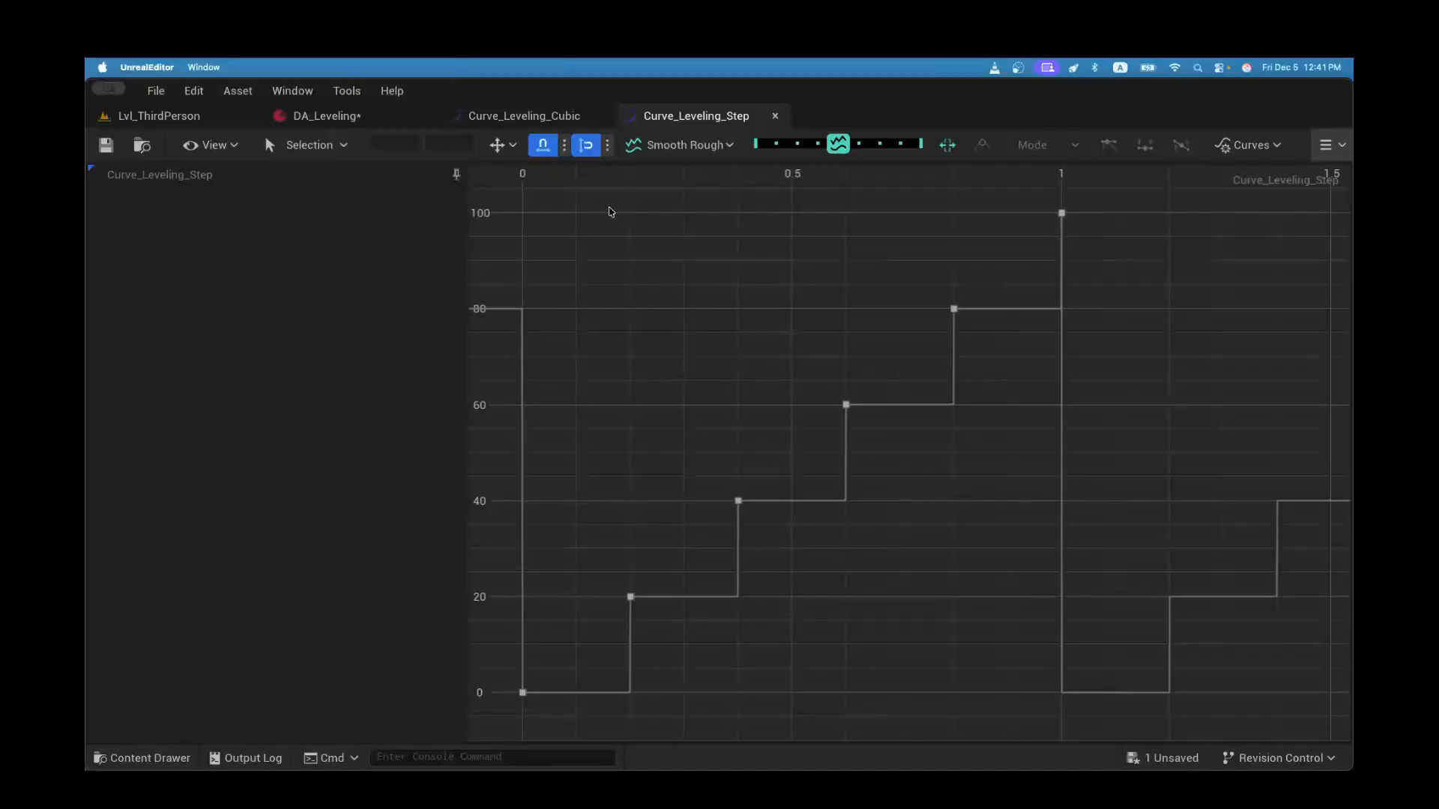
{"action": "left_click", "coordinate": [322, 116]}
{"action": "left_click", "coordinate": [106, 145]}
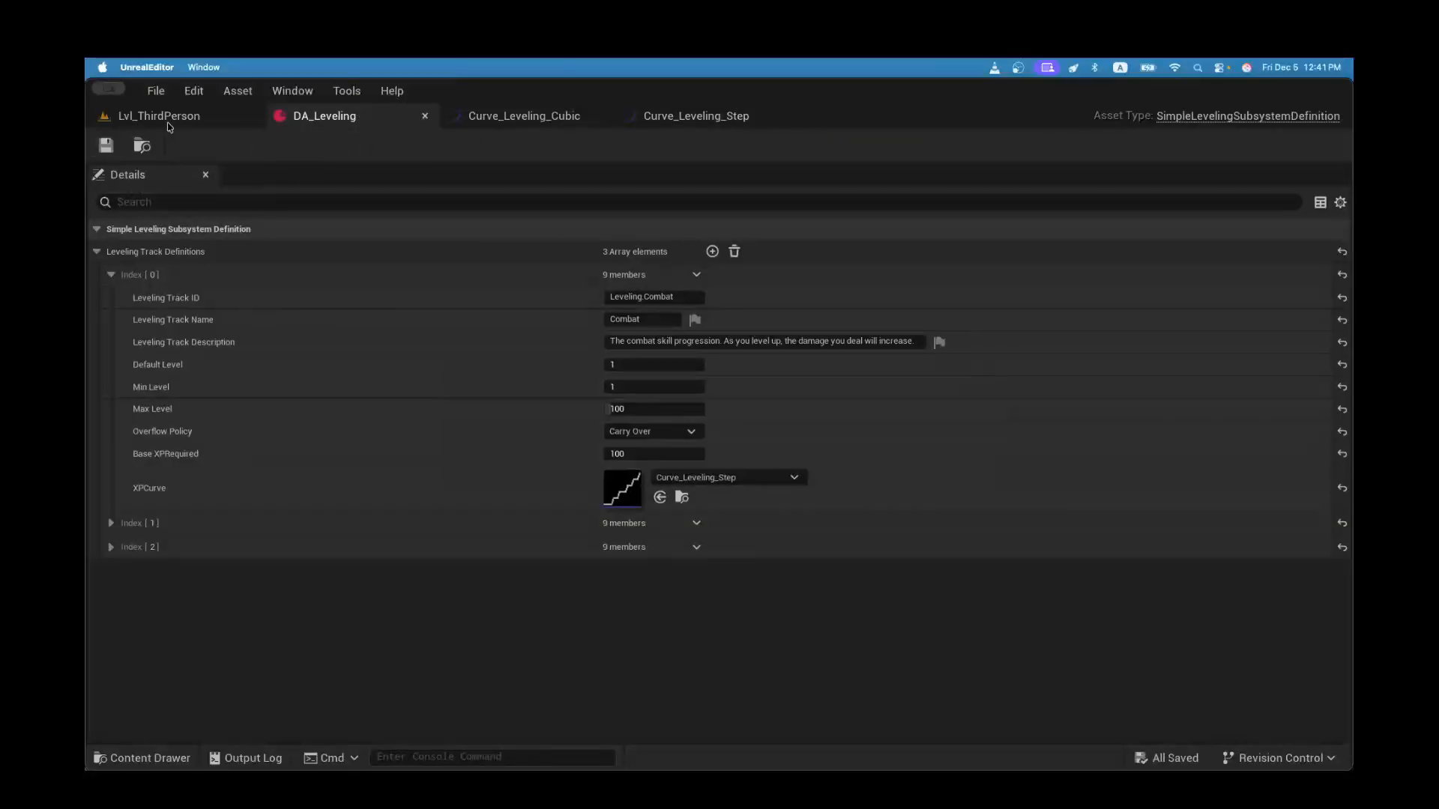
Step: Play Lvl_ThirdPerson and compare the Combat track's first XP requirements with the Curve_Leveling_Step curve
{"action": "left_click", "coordinate": [168, 122]}
{"action": "left_click", "coordinate": [500, 145]}
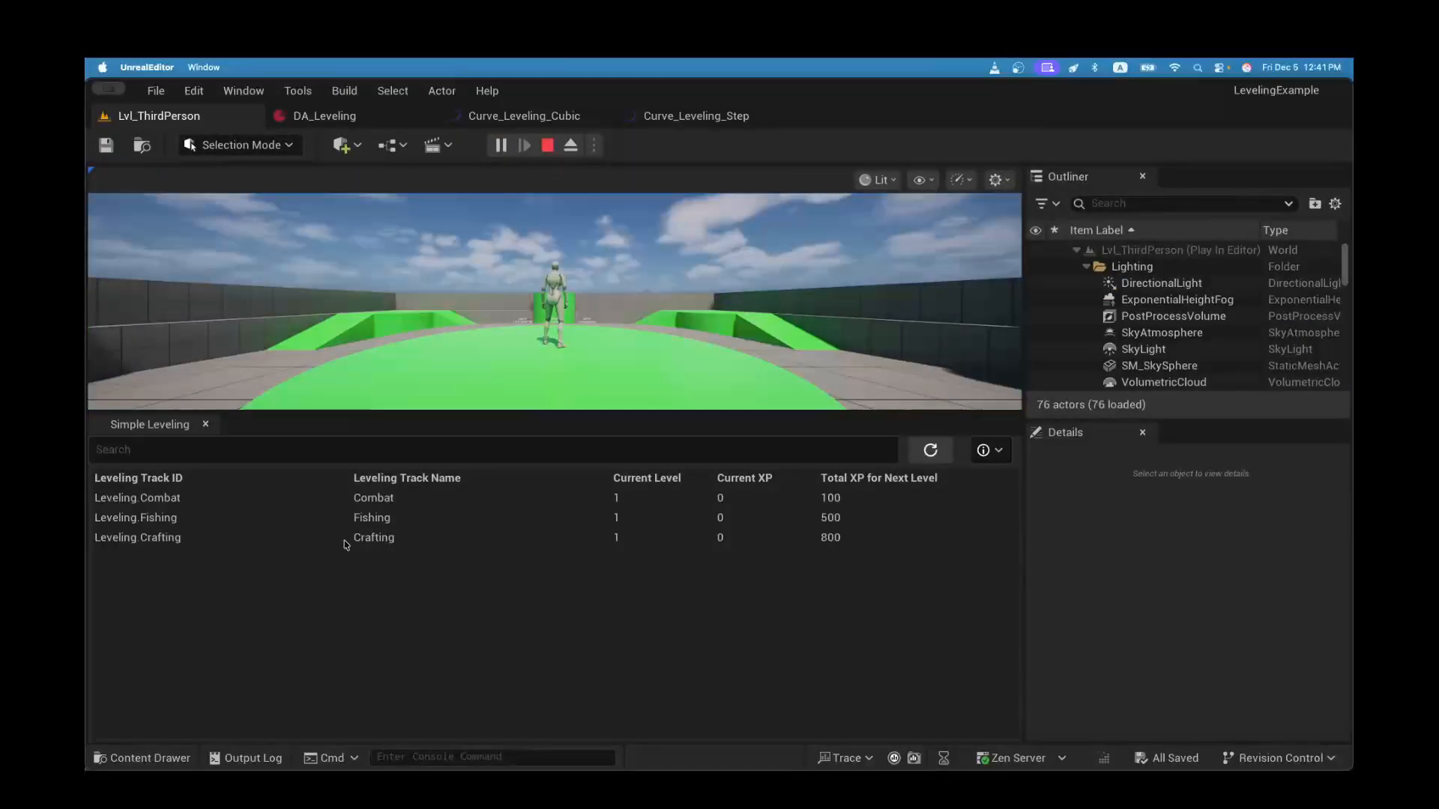
{"action": "left_click", "coordinate": [293, 501]}
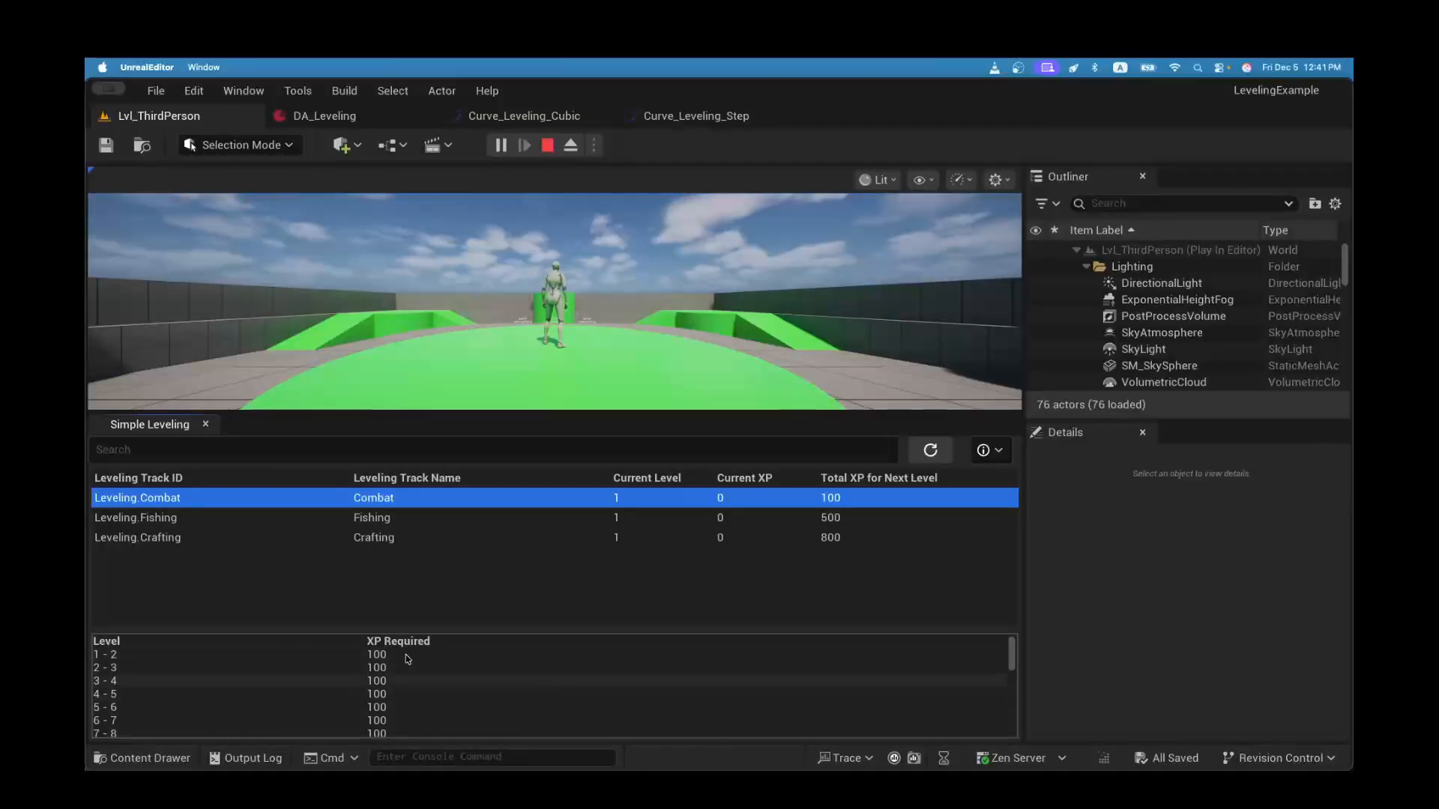
{"action": "scroll", "coordinate": [403, 712], "scroll_direction": "down", "scroll_amount": 1}
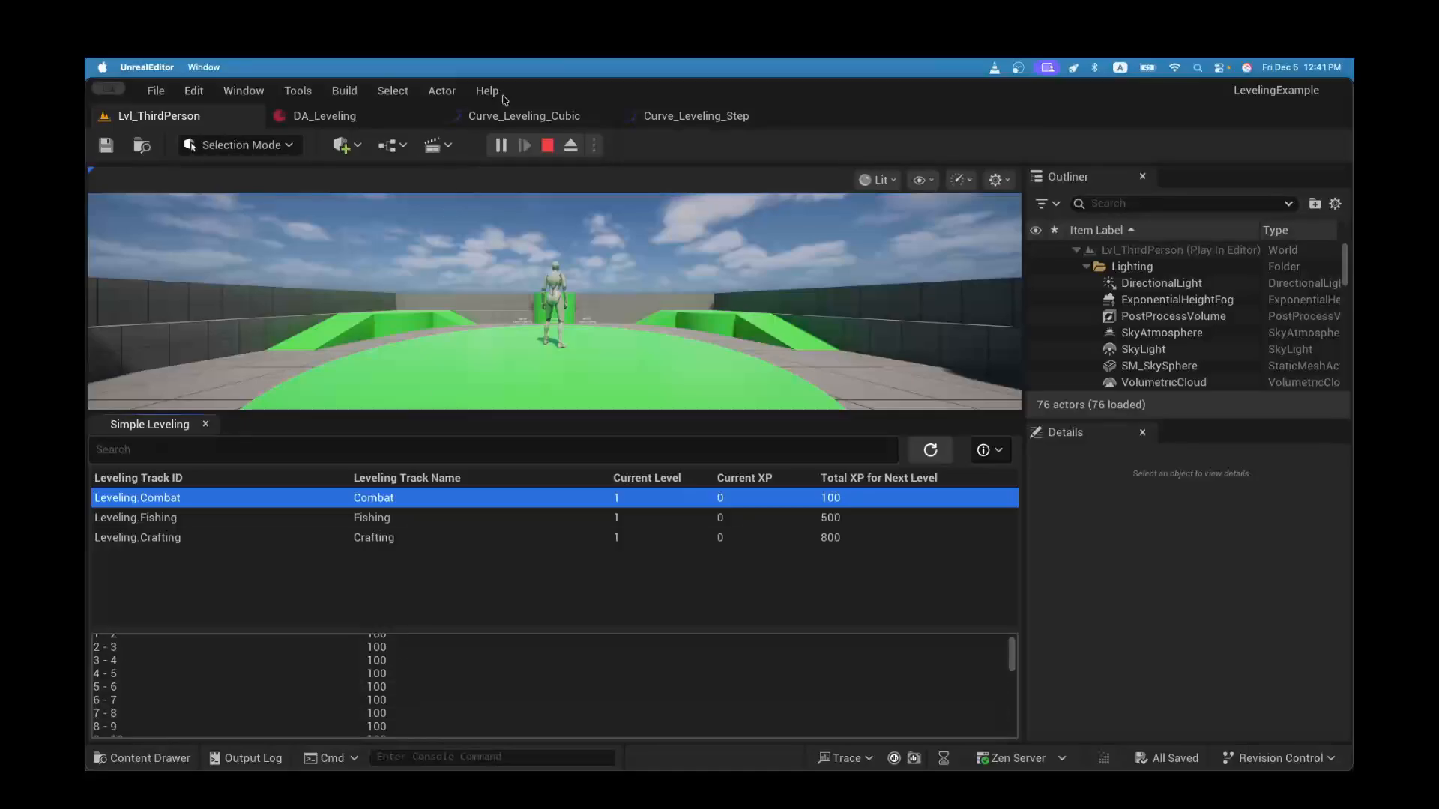
{"action": "left_click", "coordinate": [696, 115]}
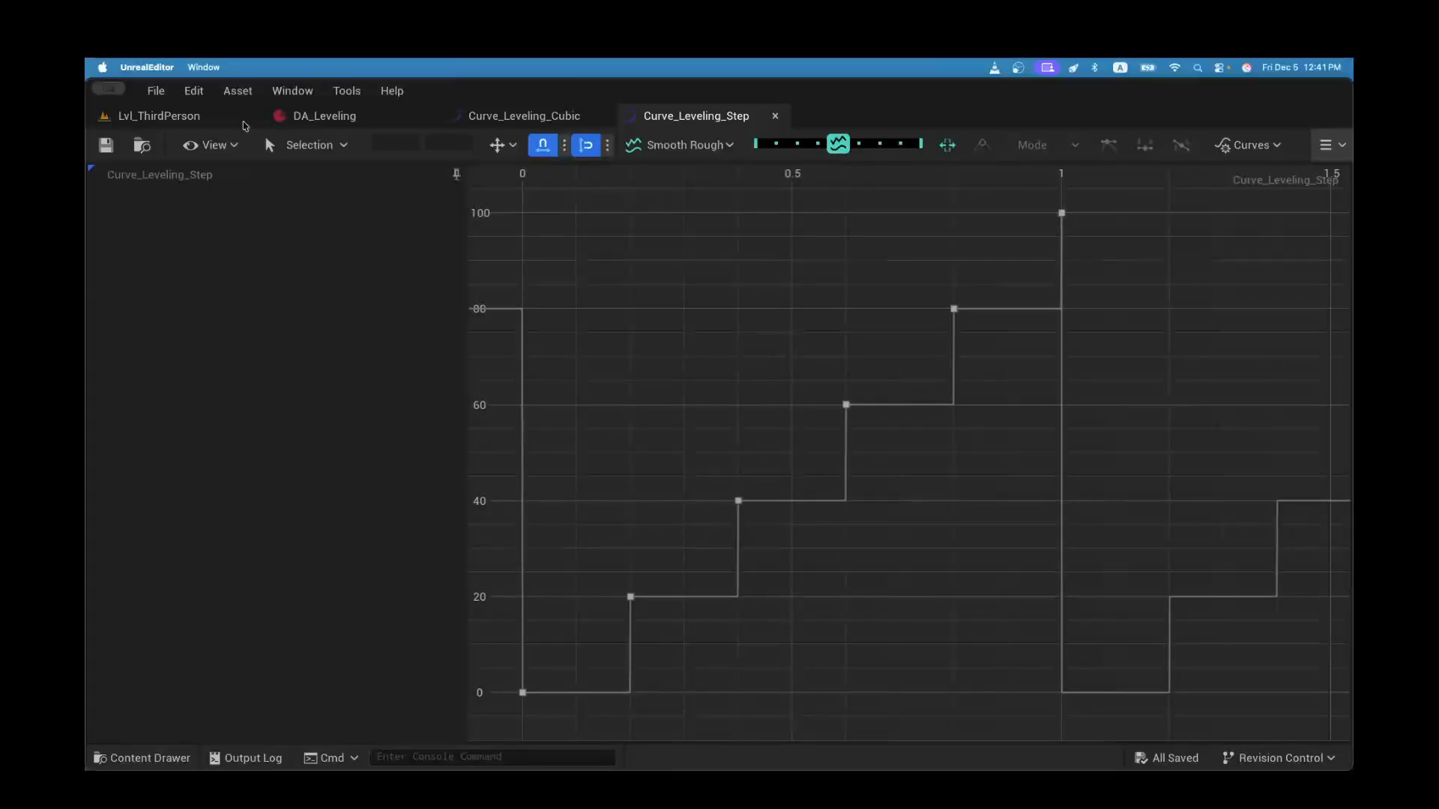
{"action": "left_click", "coordinate": [155, 114]}
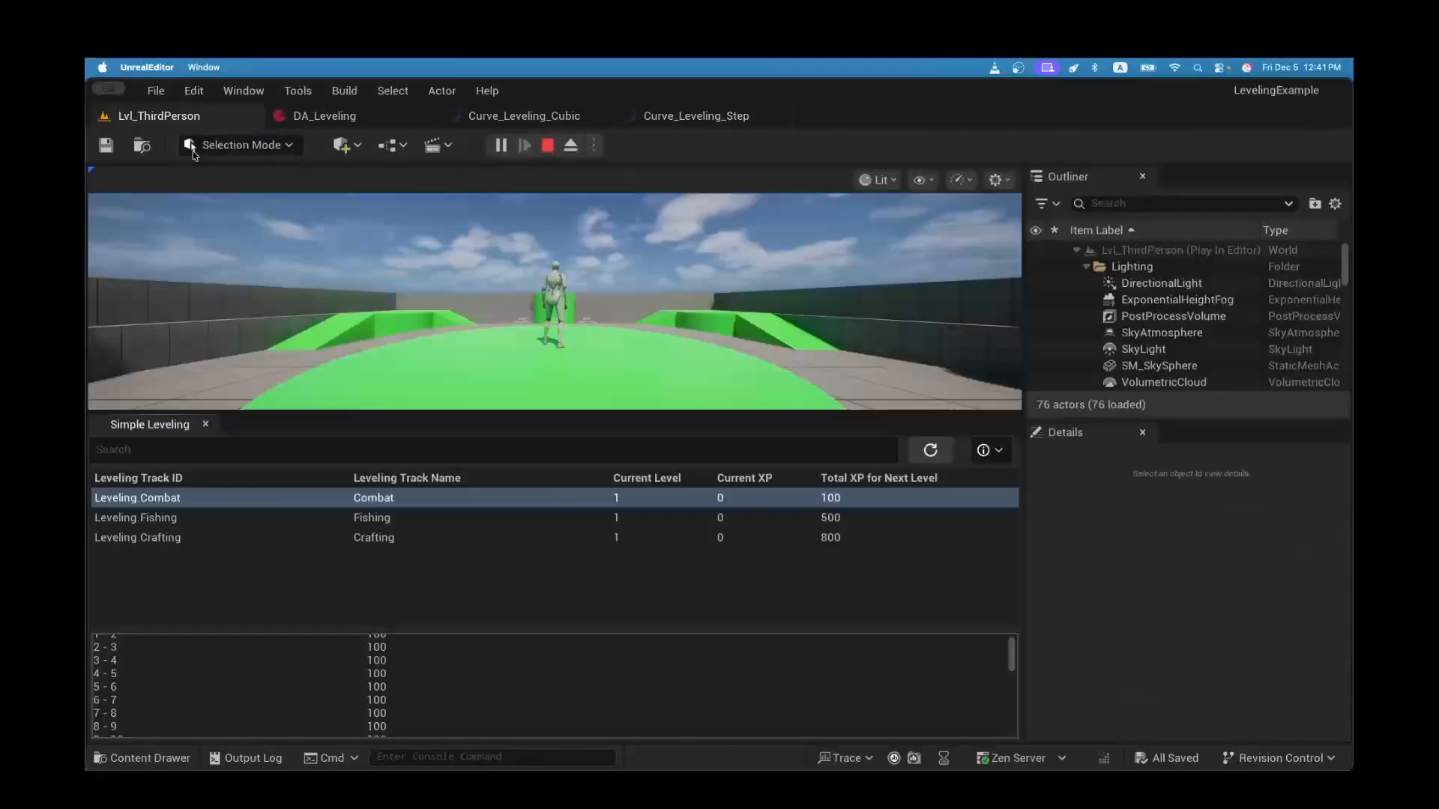
Step: Examine the Combat track's XP requirements around the 20 - 21 and 21 - 22 rows and on through the higher levels
{"action": "scroll", "coordinate": [443, 712], "scroll_direction": "down", "scroll_amount": 5}
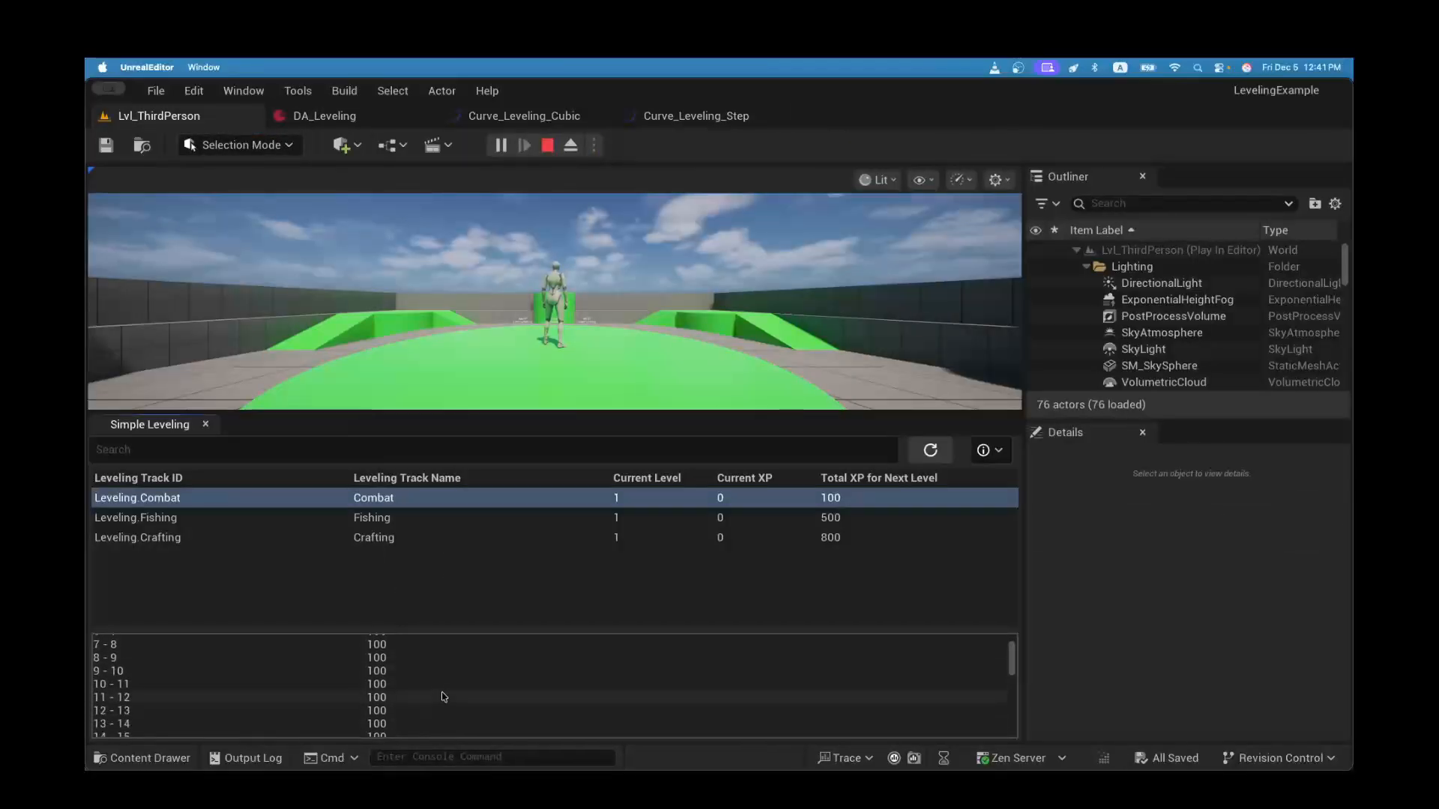
{"action": "scroll", "coordinate": [444, 697], "scroll_direction": "down", "scroll_amount": 1}
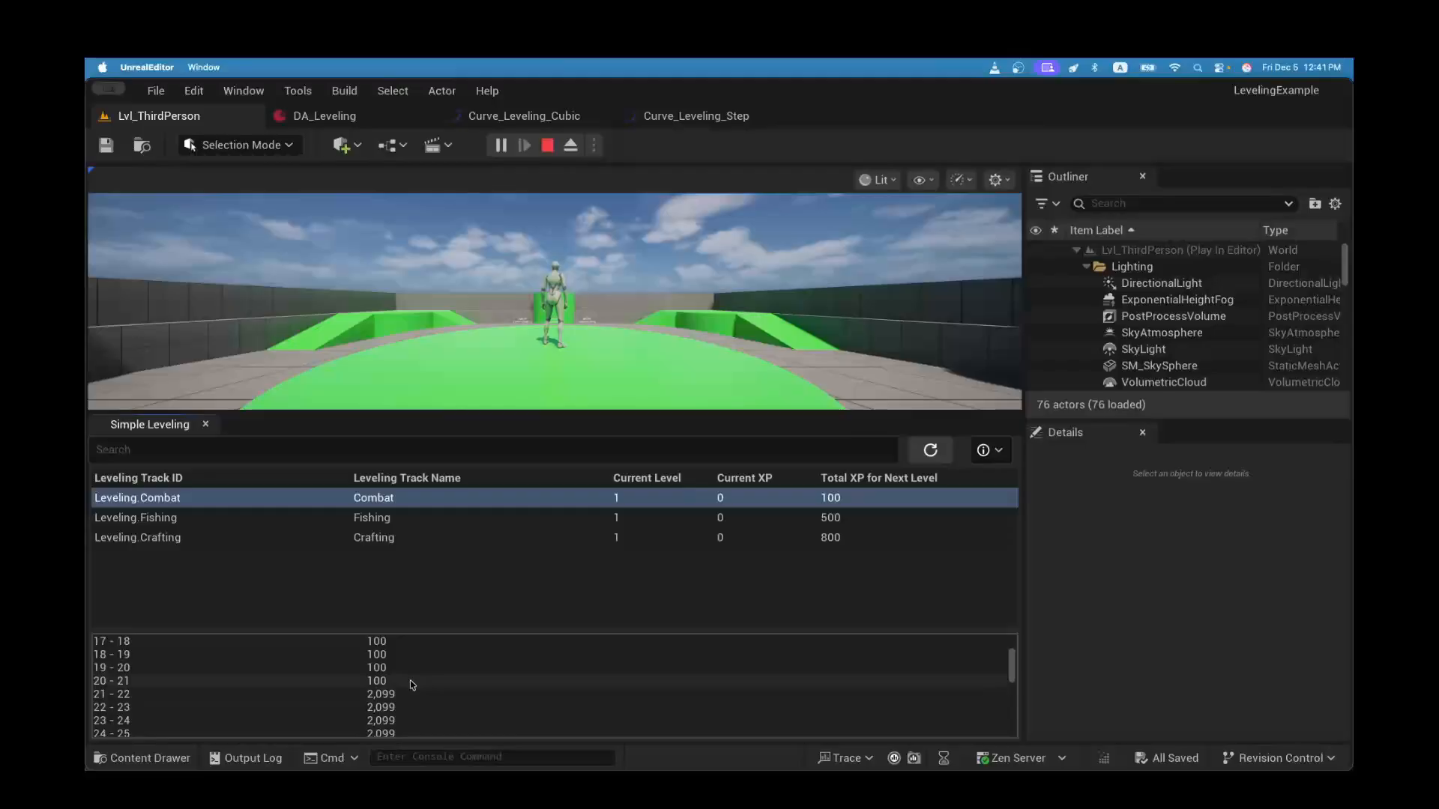
{"action": "left_click", "coordinate": [412, 694]}
{"action": "left_click", "coordinate": [412, 684]}
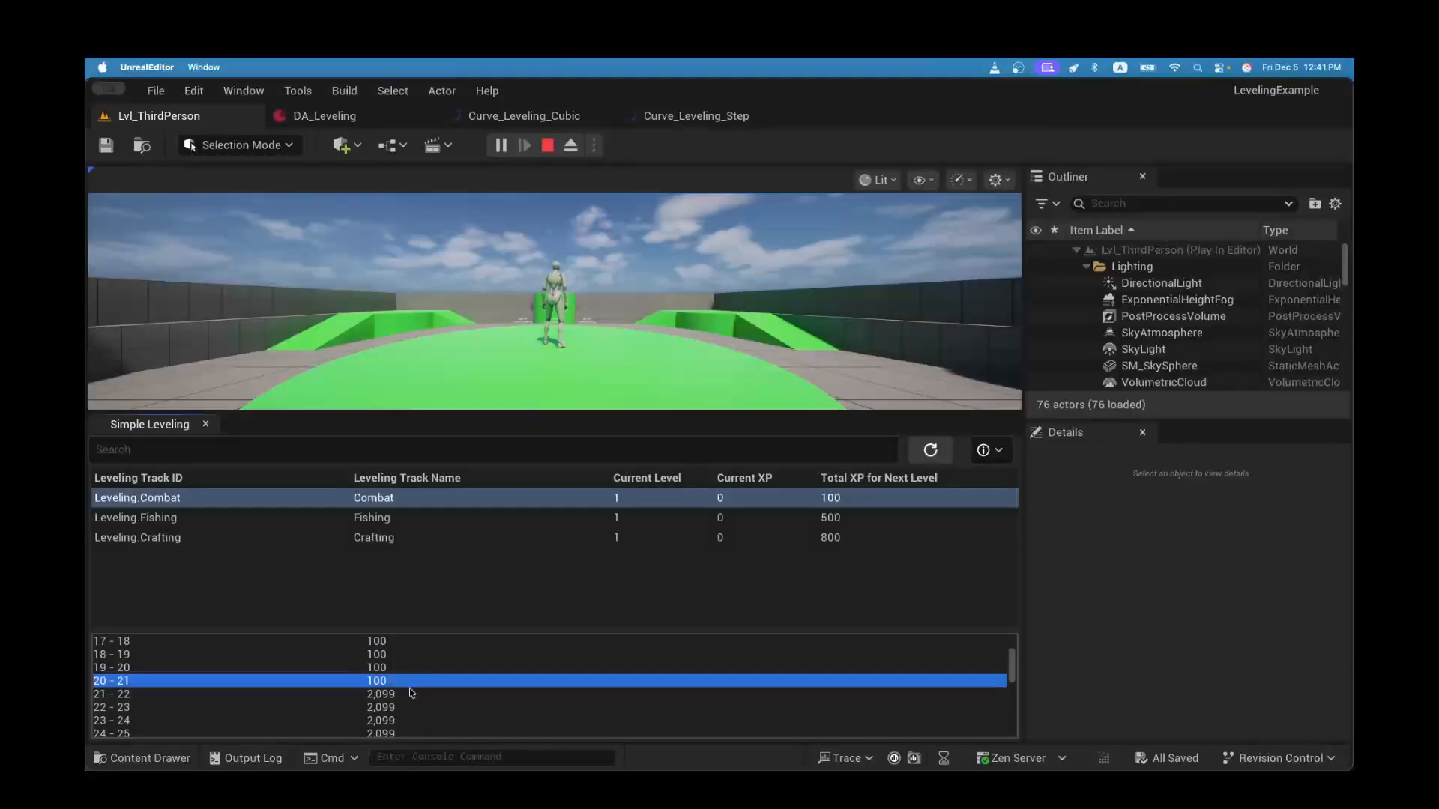
{"action": "left_click", "coordinate": [411, 697]}
{"action": "left_click", "coordinate": [226, 698]}
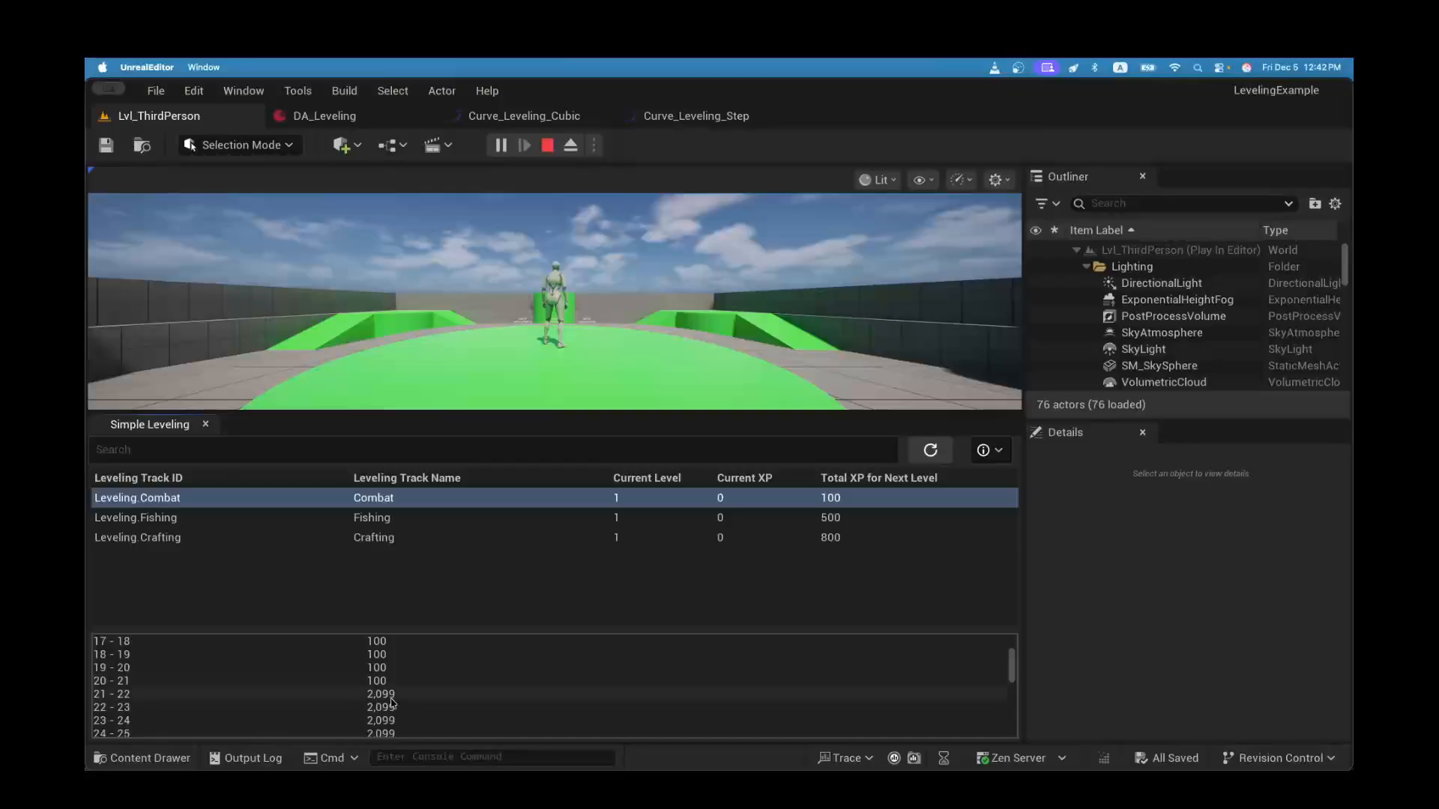
{"action": "scroll", "coordinate": [459, 697], "scroll_direction": "down", "scroll_amount": 10}
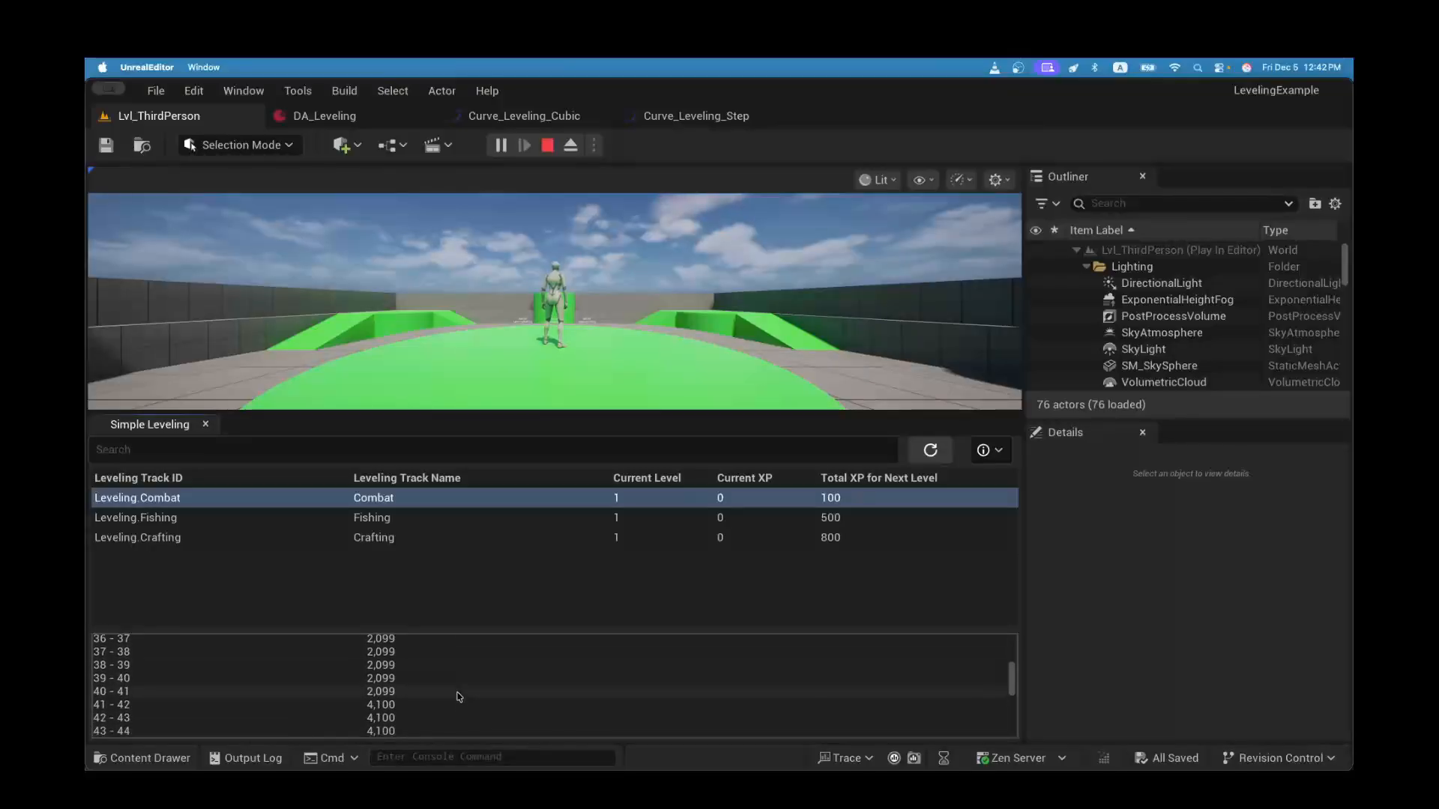
{"action": "scroll", "coordinate": [458, 697], "scroll_direction": "down", "scroll_amount": 7}
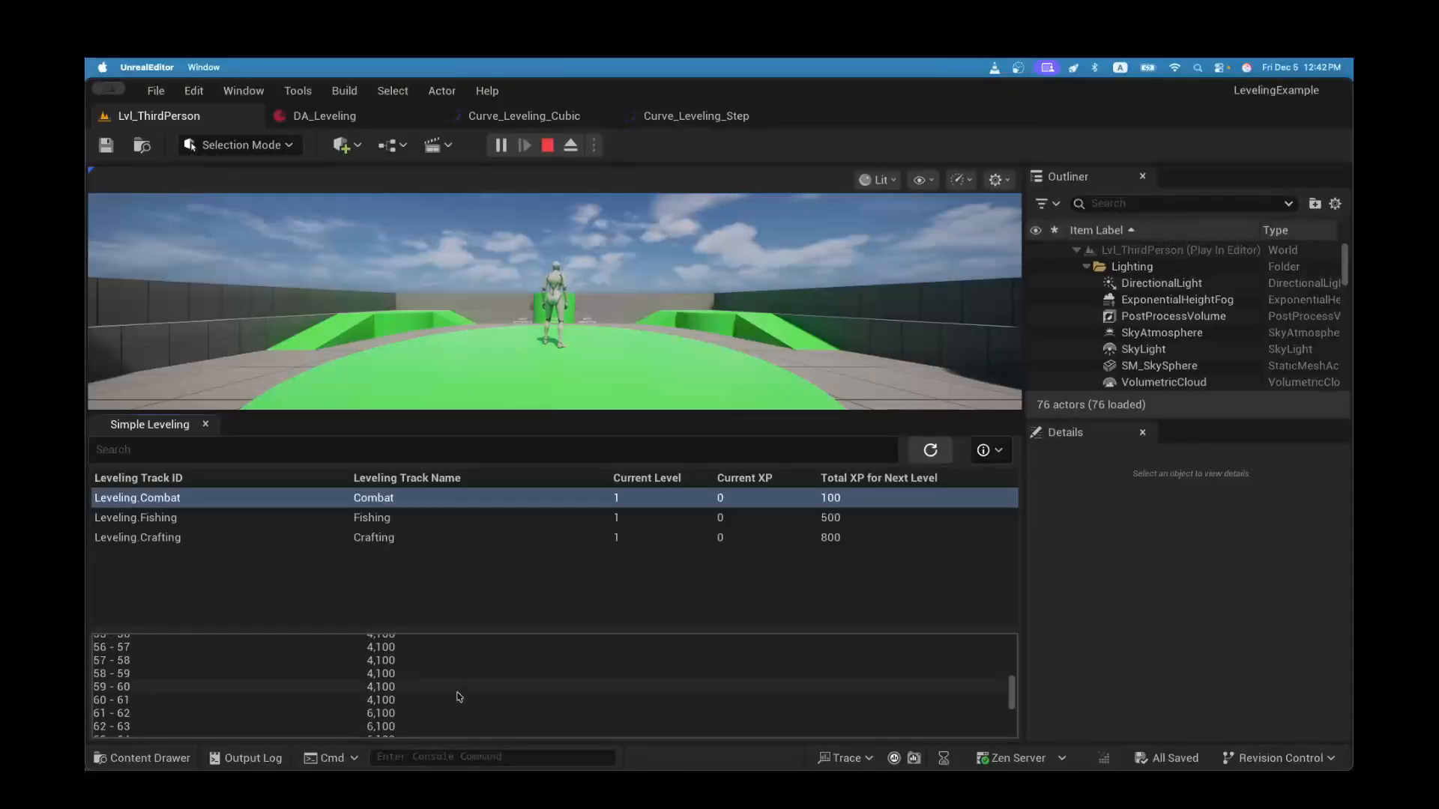
{"action": "scroll", "coordinate": [459, 697], "scroll_direction": "down", "scroll_amount": 8}
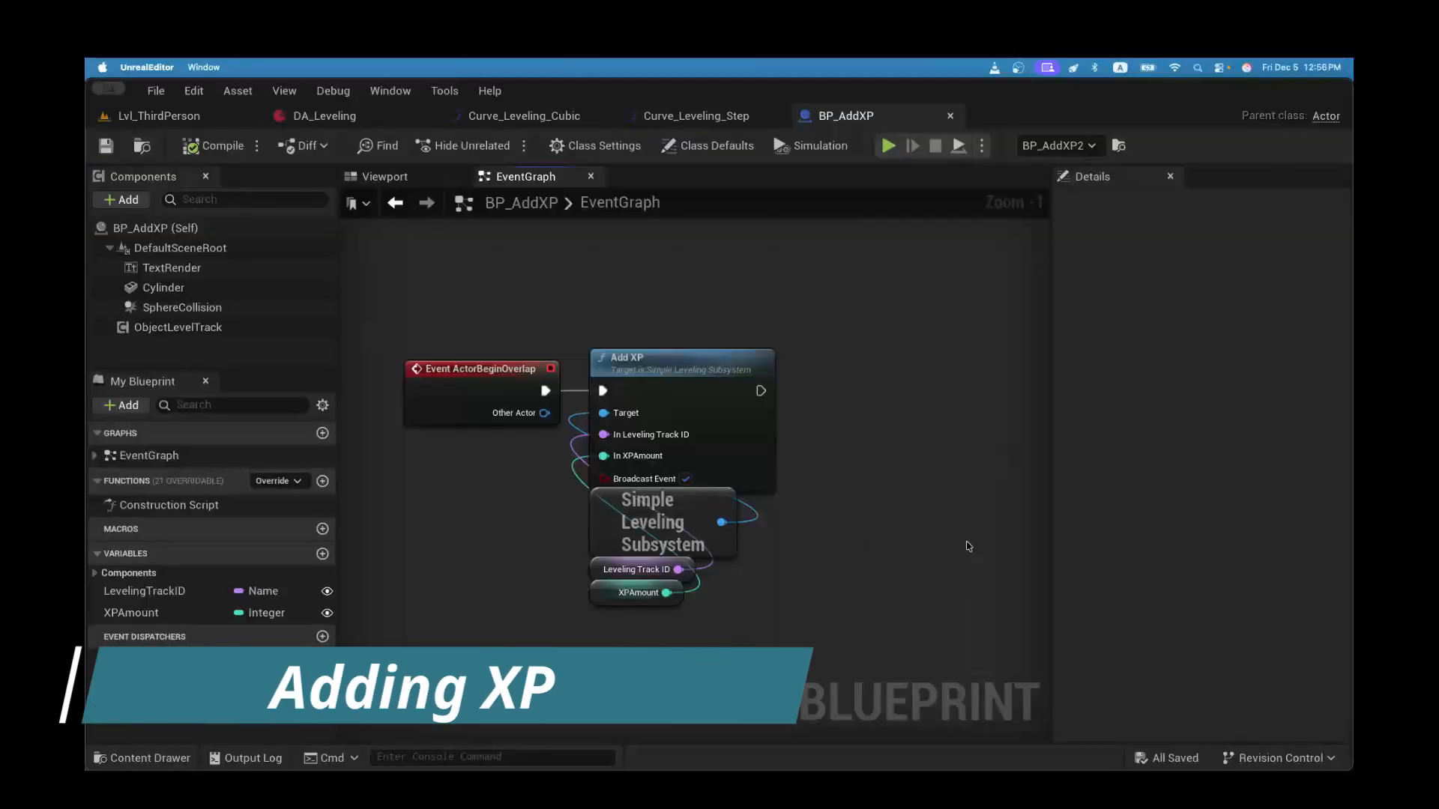
Step: Bring the three Add XP actors into view in Lvl_ThirdPerson and enlarge the level viewport over the Simple Leveling area
{"action": "left_click", "coordinate": [159, 115]}
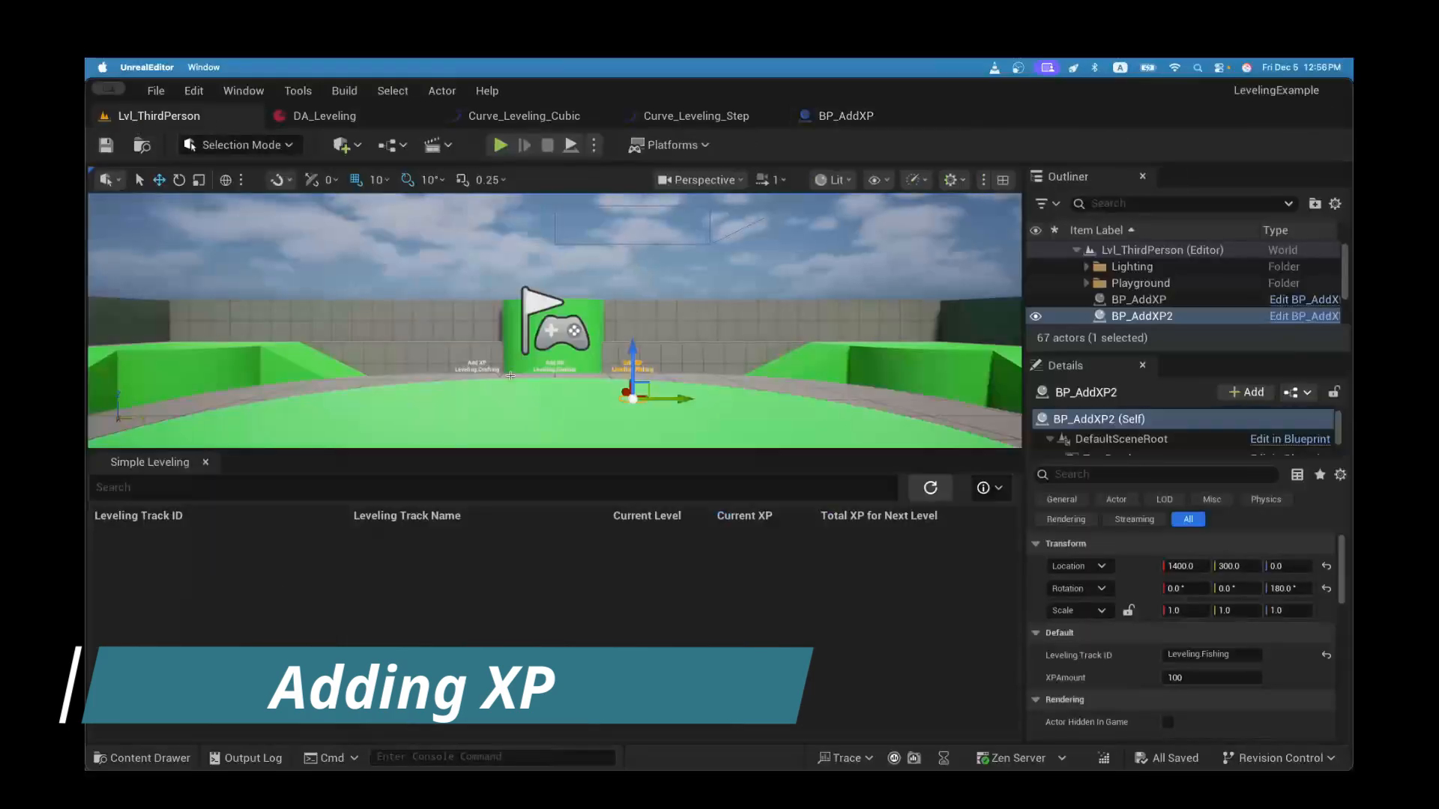
{"action": "right_click_drag", "start_coordinate": [652, 334], "coordinate": [652, 375]}
{"action": "scroll", "coordinate": [652, 333], "scroll_direction": "up", "scroll_amount": 3}
{"action": "scroll", "coordinate": [652, 334], "scroll_direction": "up", "scroll_amount": 2}
{"action": "right_click", "coordinate": [652, 333]}
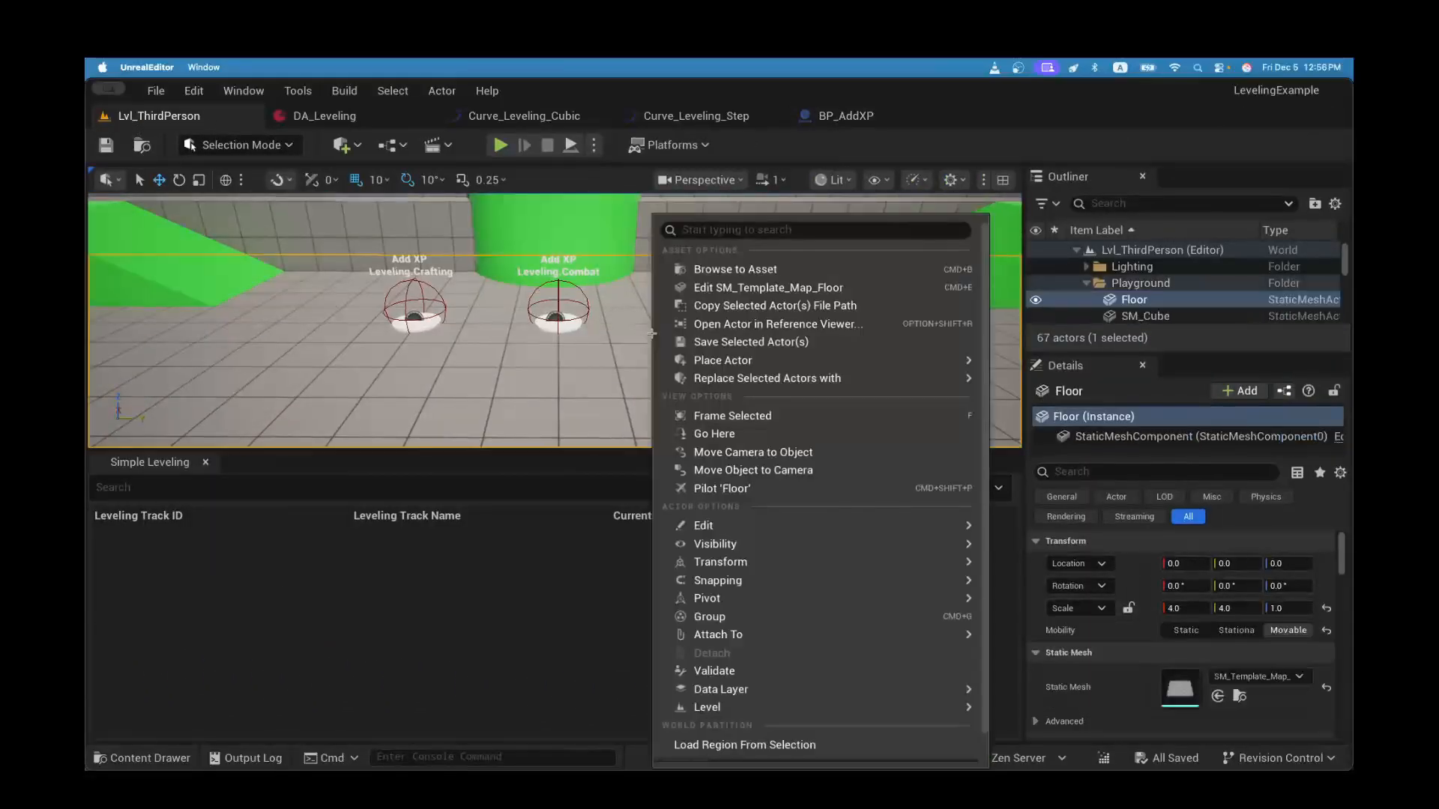
{"action": "left_click", "coordinate": [568, 415]}
{"action": "left_click_drag", "start_coordinate": [551, 454], "coordinate": [551, 628]}
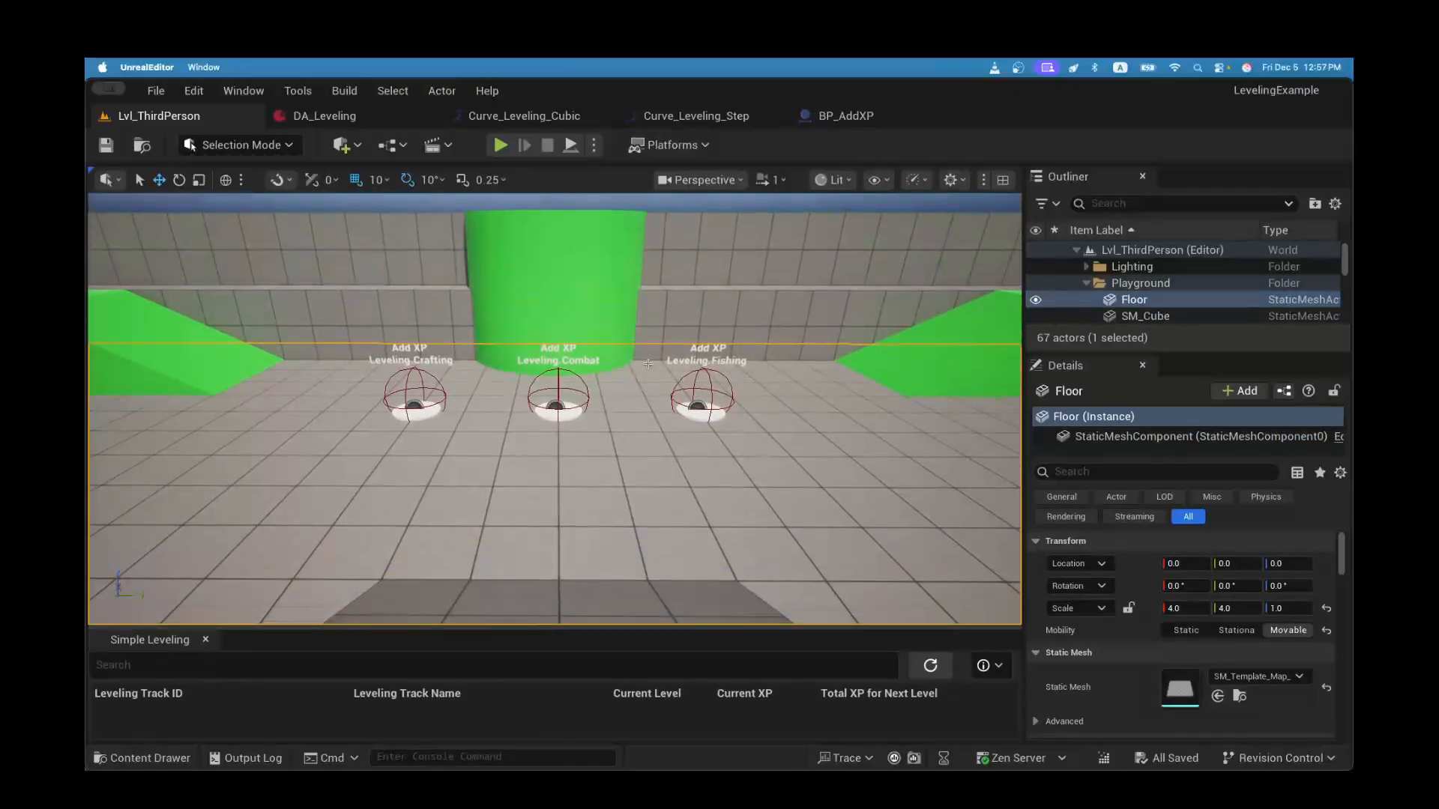
Step: Select the Leveling.Fishing Add XP actor in the level and open its BP_AddXP blueprint
{"action": "left_click", "coordinate": [703, 401]}
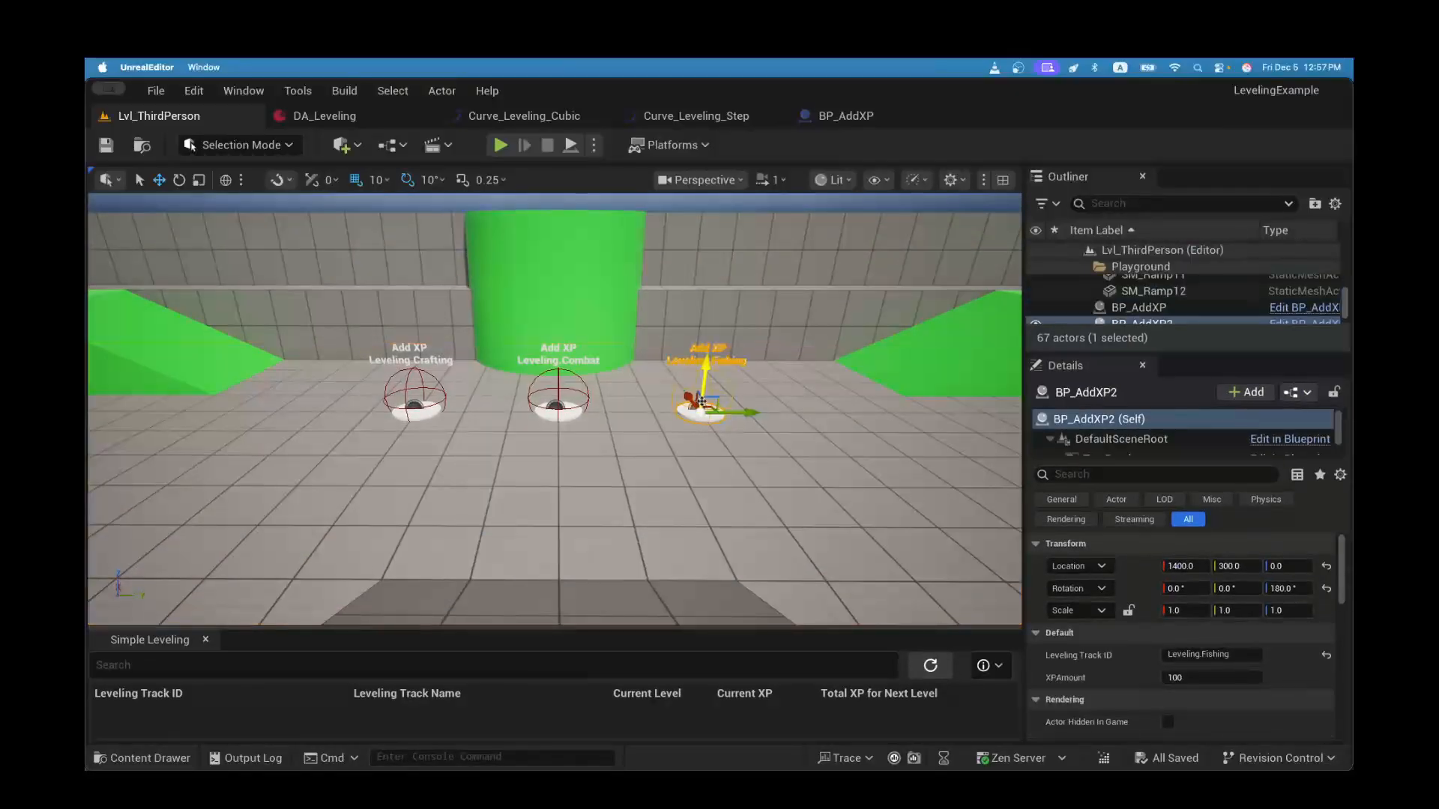
{"action": "left_click_drag", "start_coordinate": [1196, 354], "coordinate": [1197, 380]}
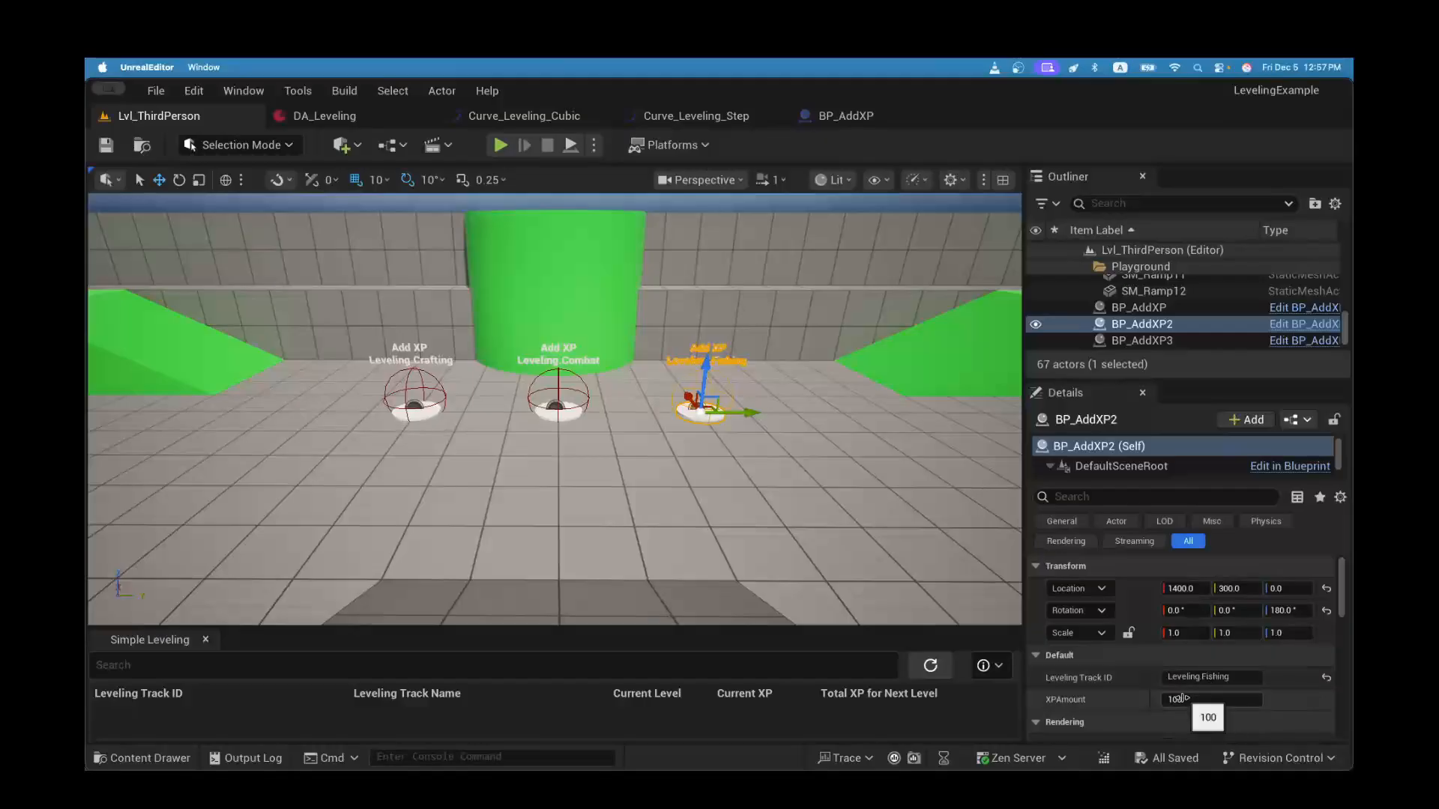
{"action": "left_click", "coordinate": [1304, 324]}
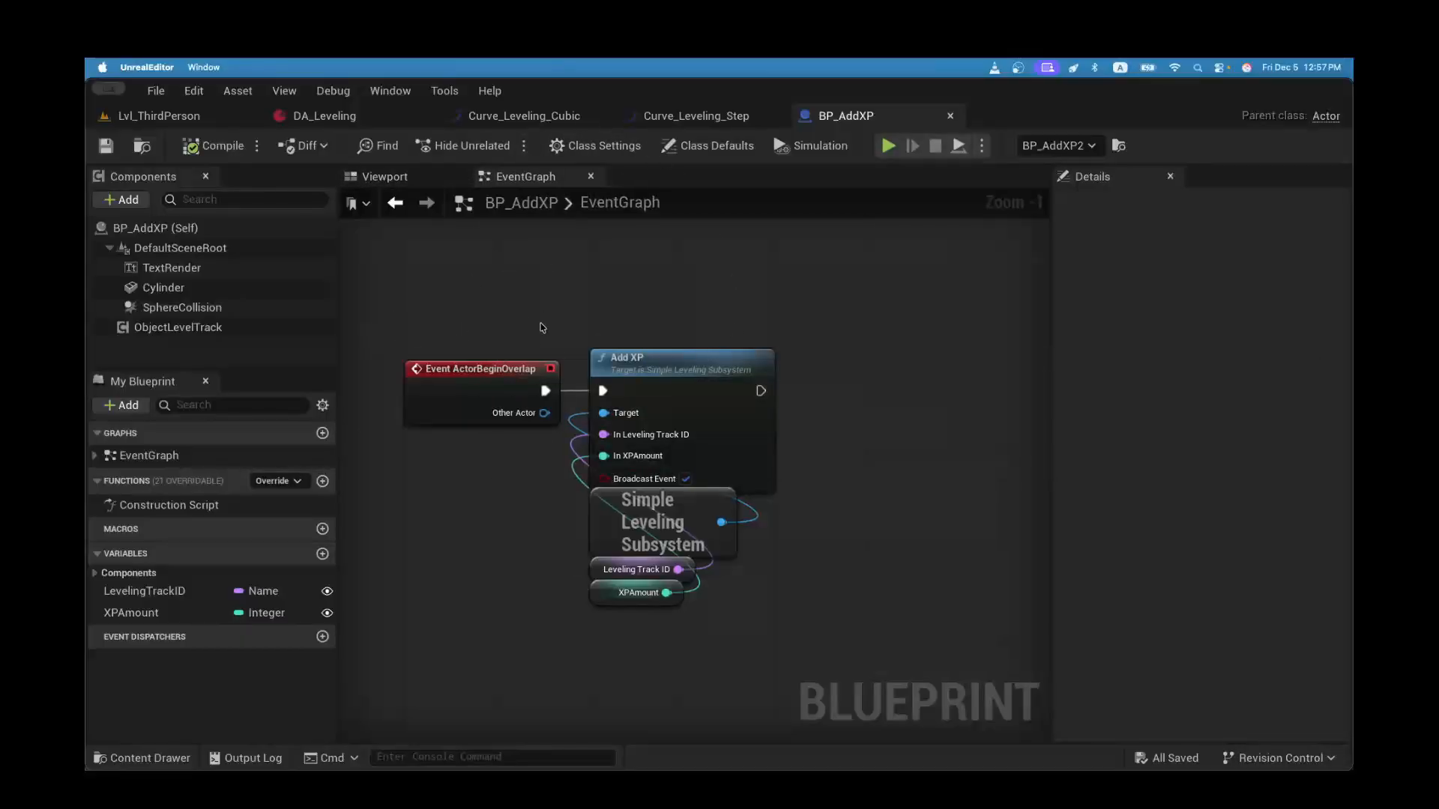
Step: Arrange the Simple Leveling Subsystem, Leveling Track ID and XPAmount nodes beneath Event ActorBeginOverlap, beside the Add XP node's inputs
{"action": "left_click_drag", "start_coordinate": [638, 640], "coordinate": [484, 470]}
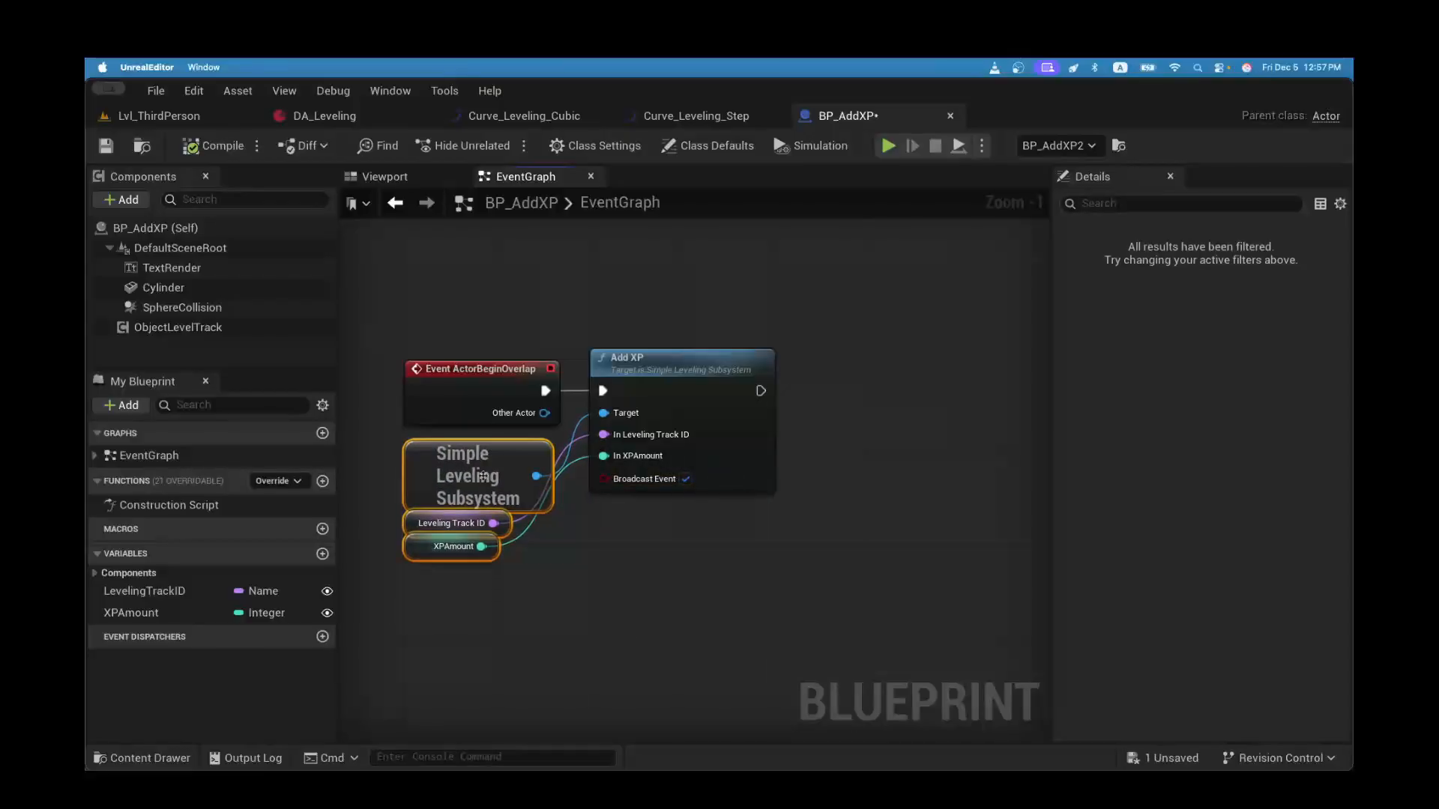
{"action": "left_click_drag", "start_coordinate": [573, 552], "coordinate": [509, 583]}
{"action": "left_click", "coordinate": [504, 584]}
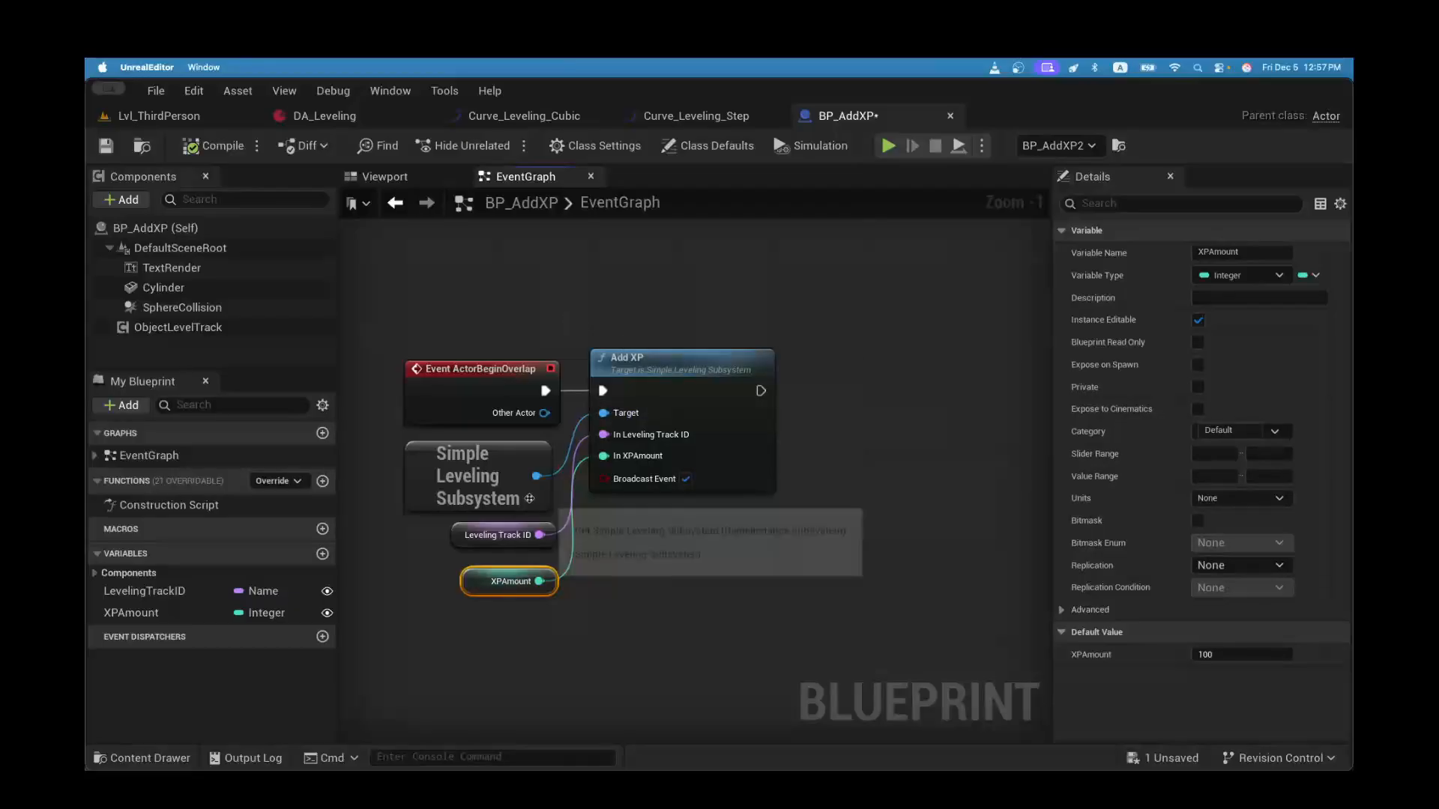
{"action": "left_click_drag", "start_coordinate": [529, 499], "coordinate": [529, 487]}
{"action": "mouse_move", "coordinate": [507, 546]}
{"action": "left_mouse_down"}
{"action": "mouse_move", "coordinate": [484, 534]}
{"action": "mouse_move", "coordinate": [495, 523]}
{"action": "left_mouse_up"}
{"action": "left_click_drag", "start_coordinate": [497, 592], "coordinate": [475, 568]}
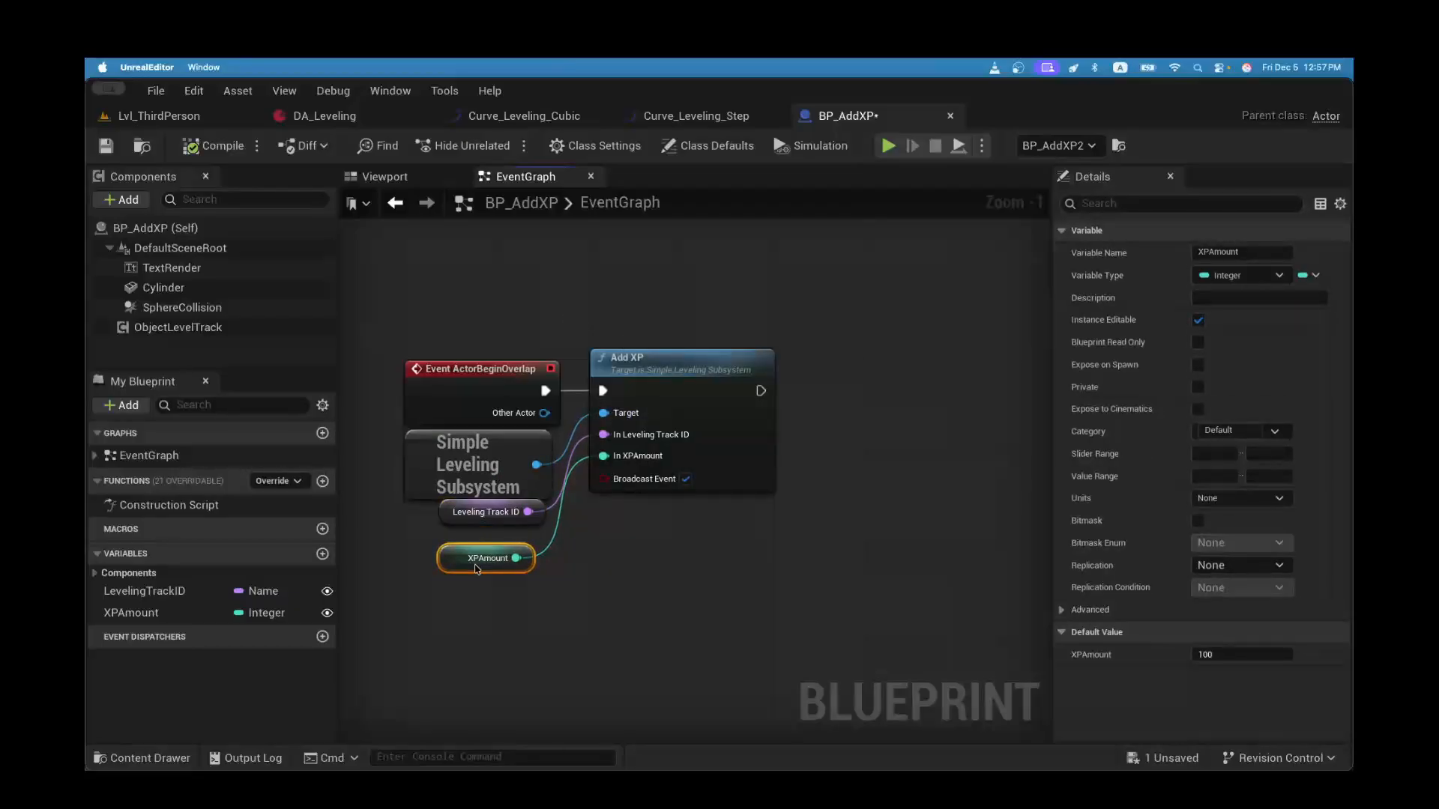
{"action": "left_click", "coordinate": [584, 563]}
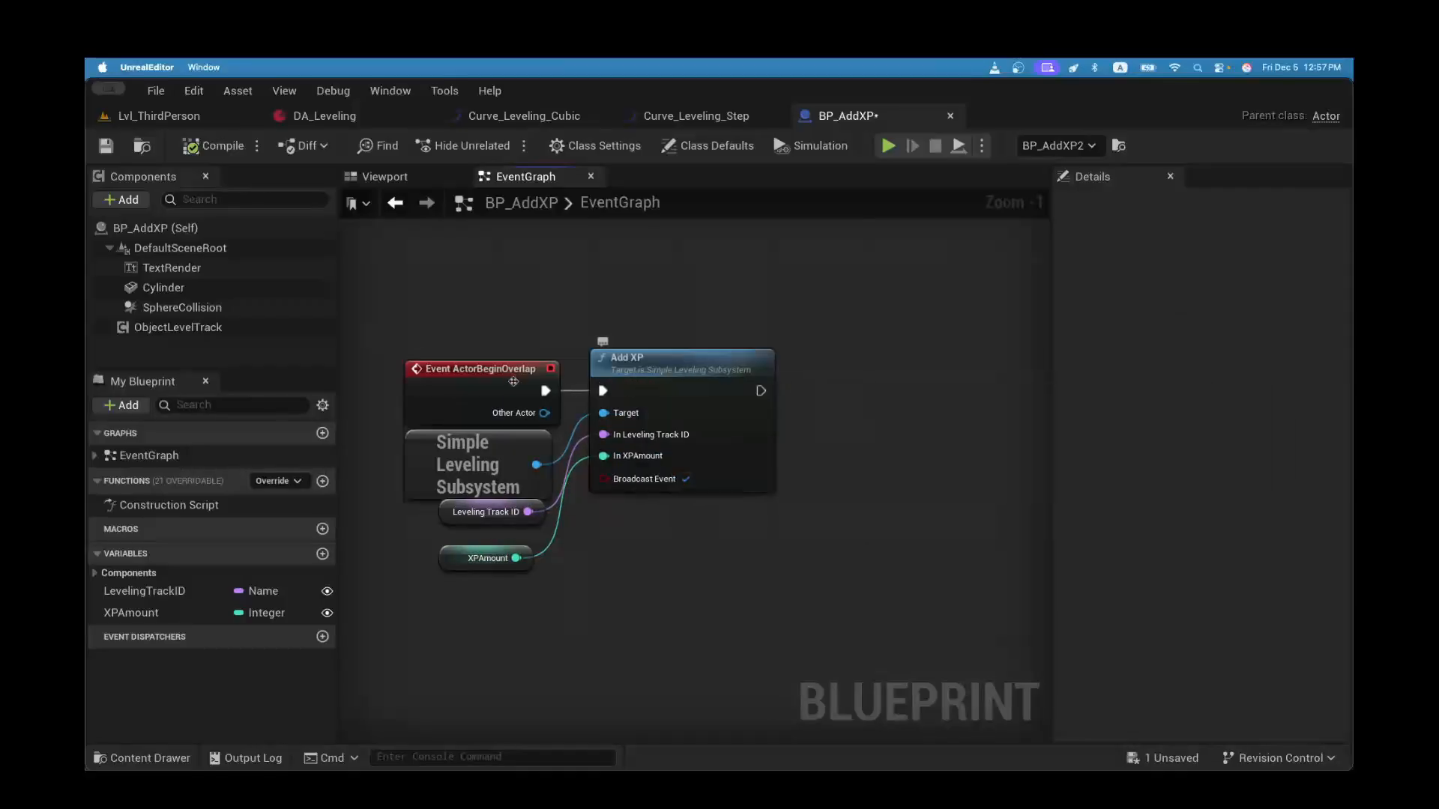
Step: Toggle the Add XP node's Broadcast Event option off and back on
{"action": "left_click", "coordinate": [664, 413]}
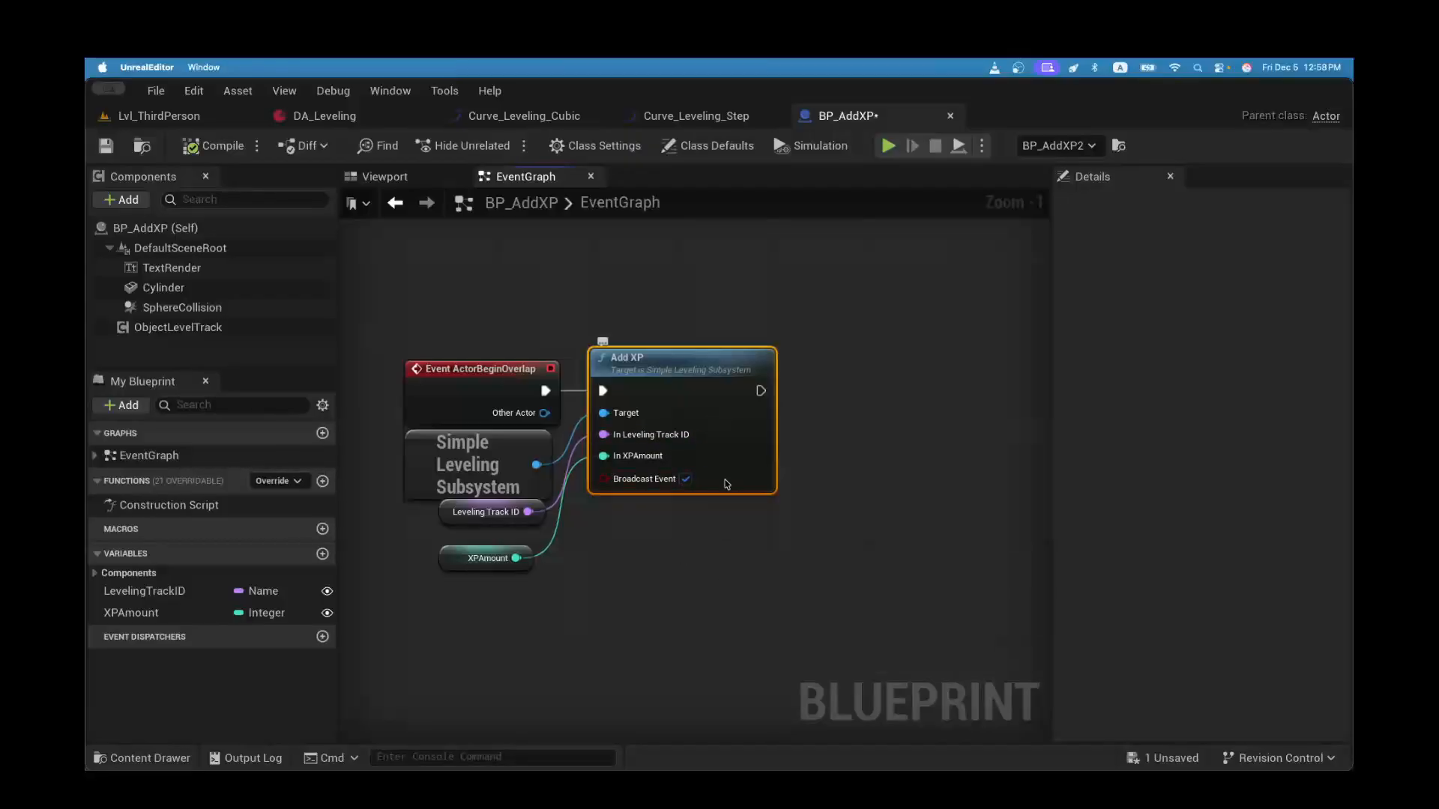
{"action": "left_click", "coordinate": [686, 480]}
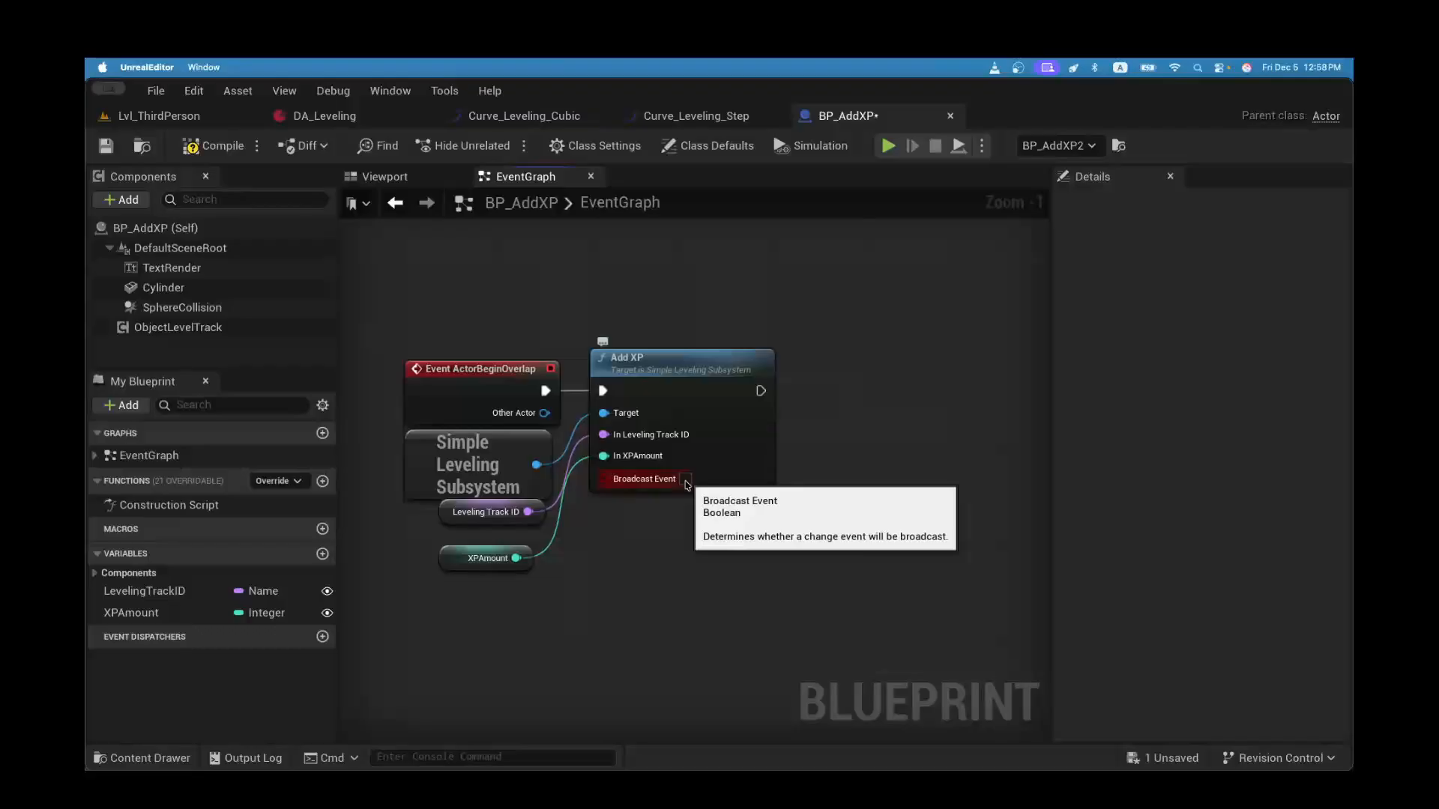
{"action": "left_click", "coordinate": [685, 481]}
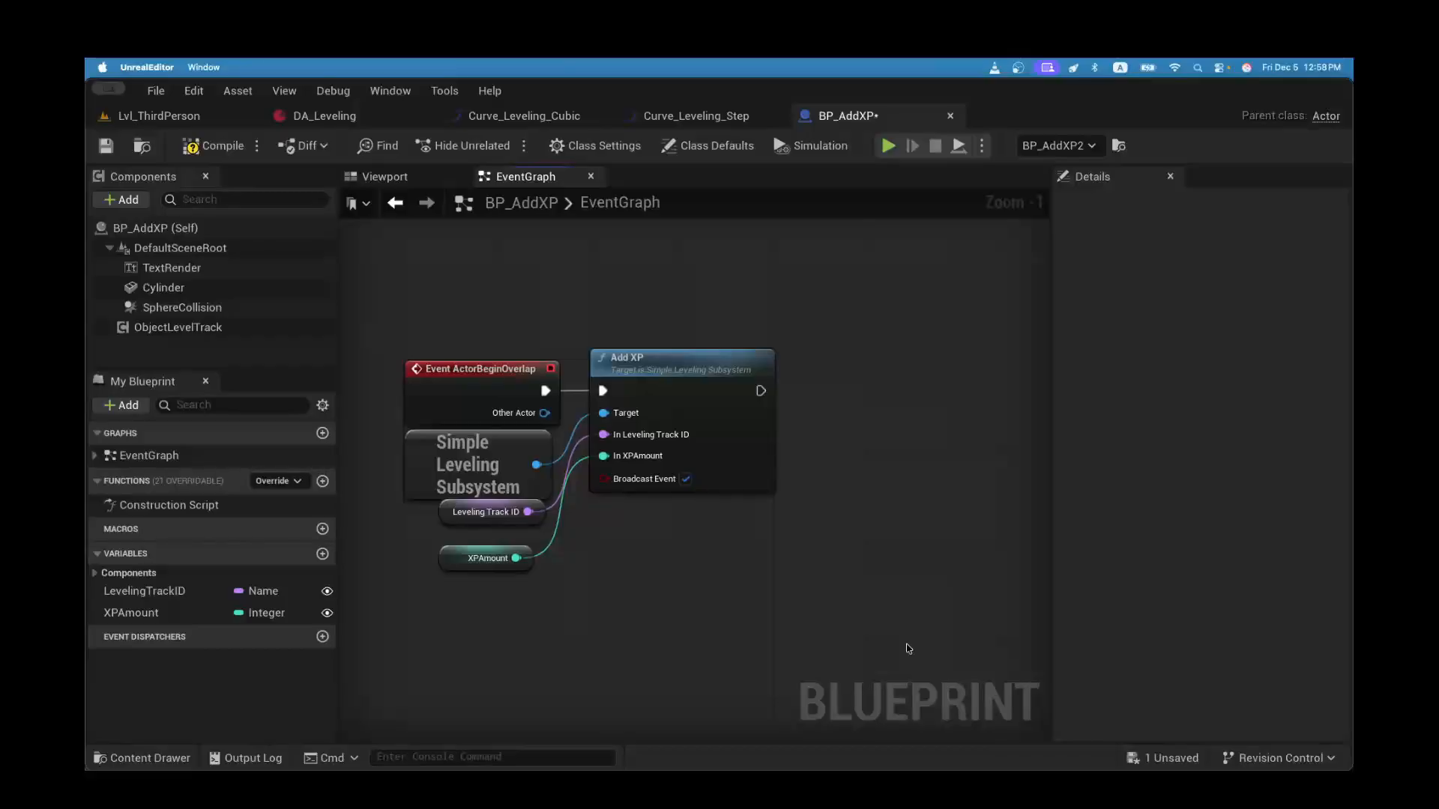
{"action": "left_click", "coordinate": [685, 480]}
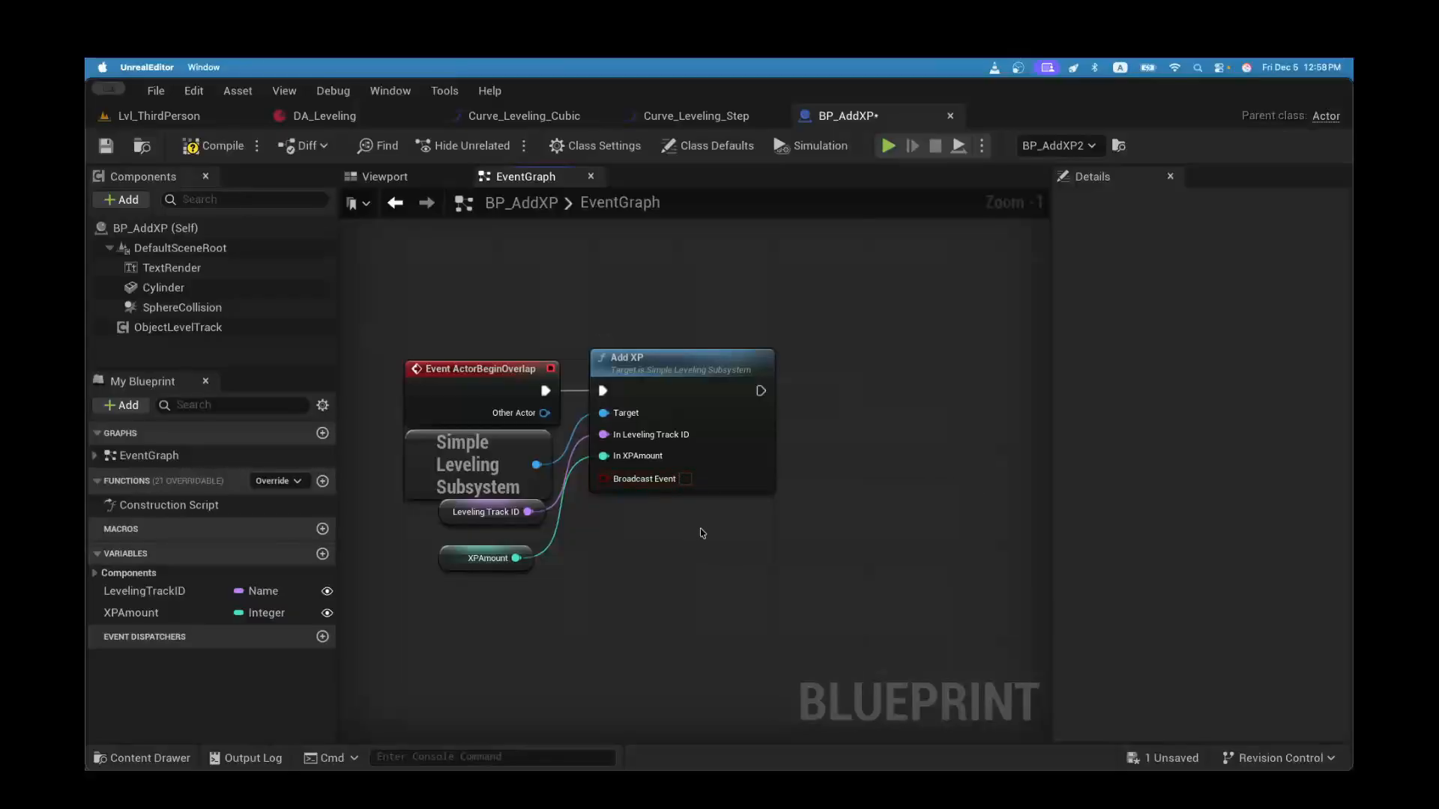
{"action": "left_click", "coordinate": [686, 479]}
Step: Add a second Get SimpleLevelingSubsystem node in the empty area below the Add XP node
{"action": "left_click", "coordinate": [476, 472]}
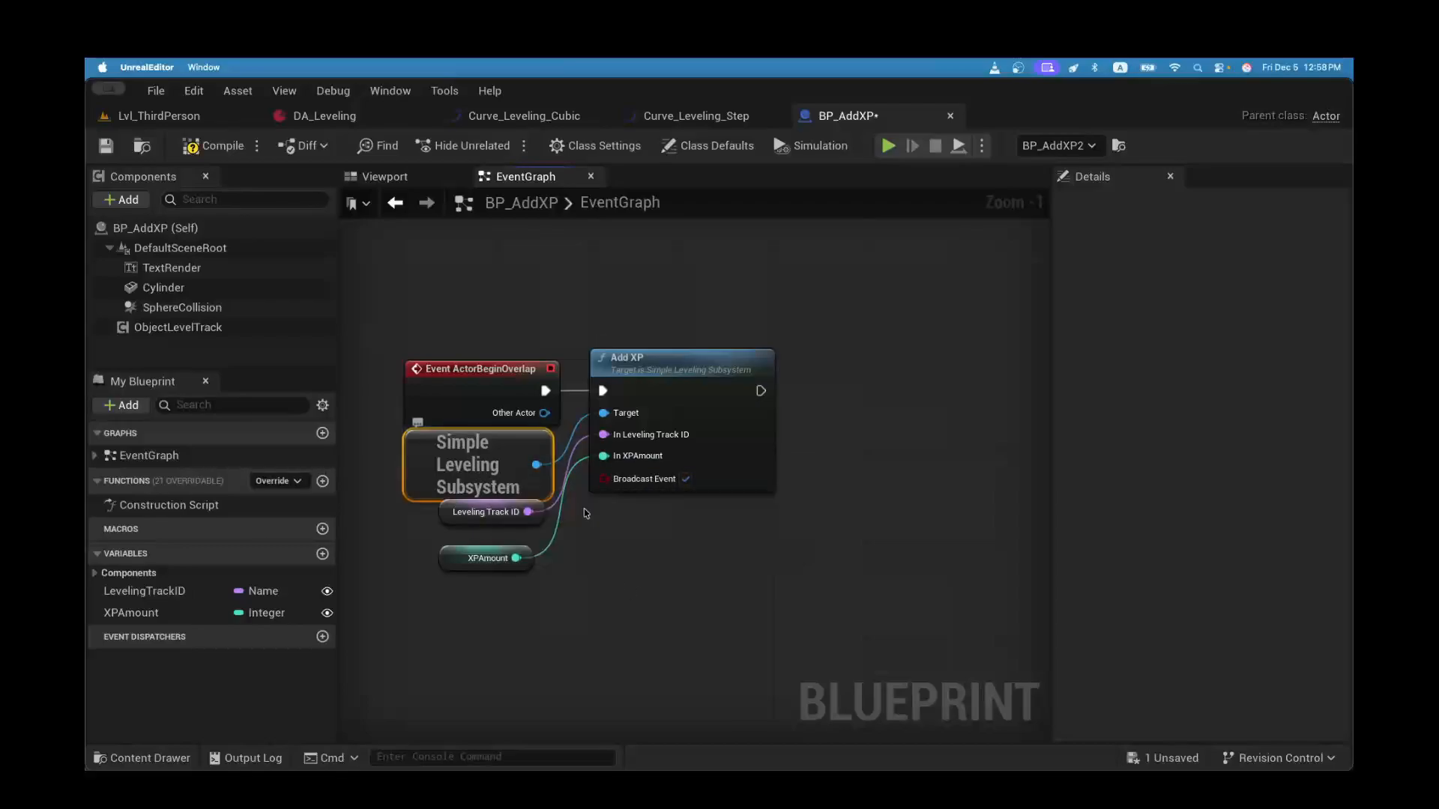
{"action": "right_click", "coordinate": [607, 565]}
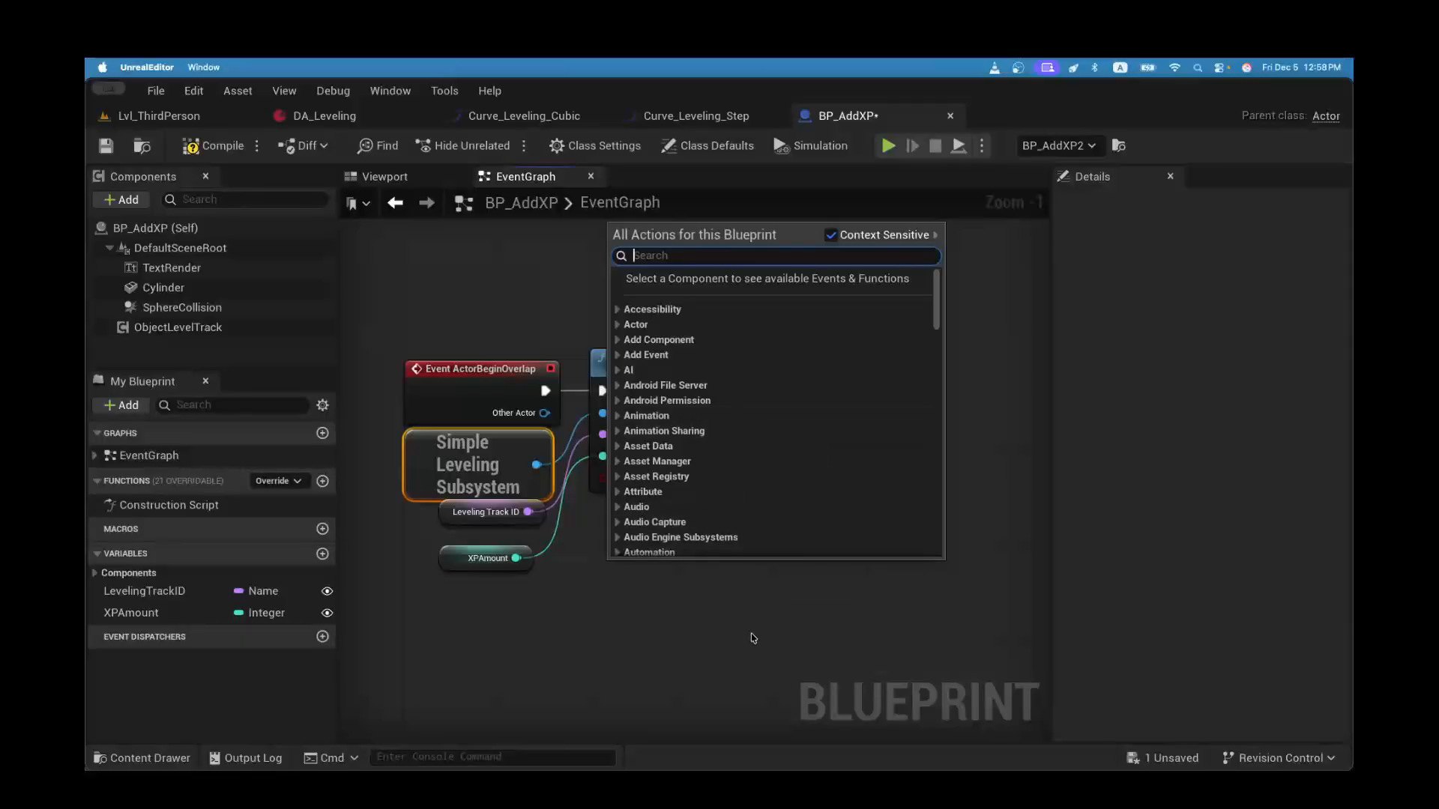
{"action": "type", "text": "Get S"}
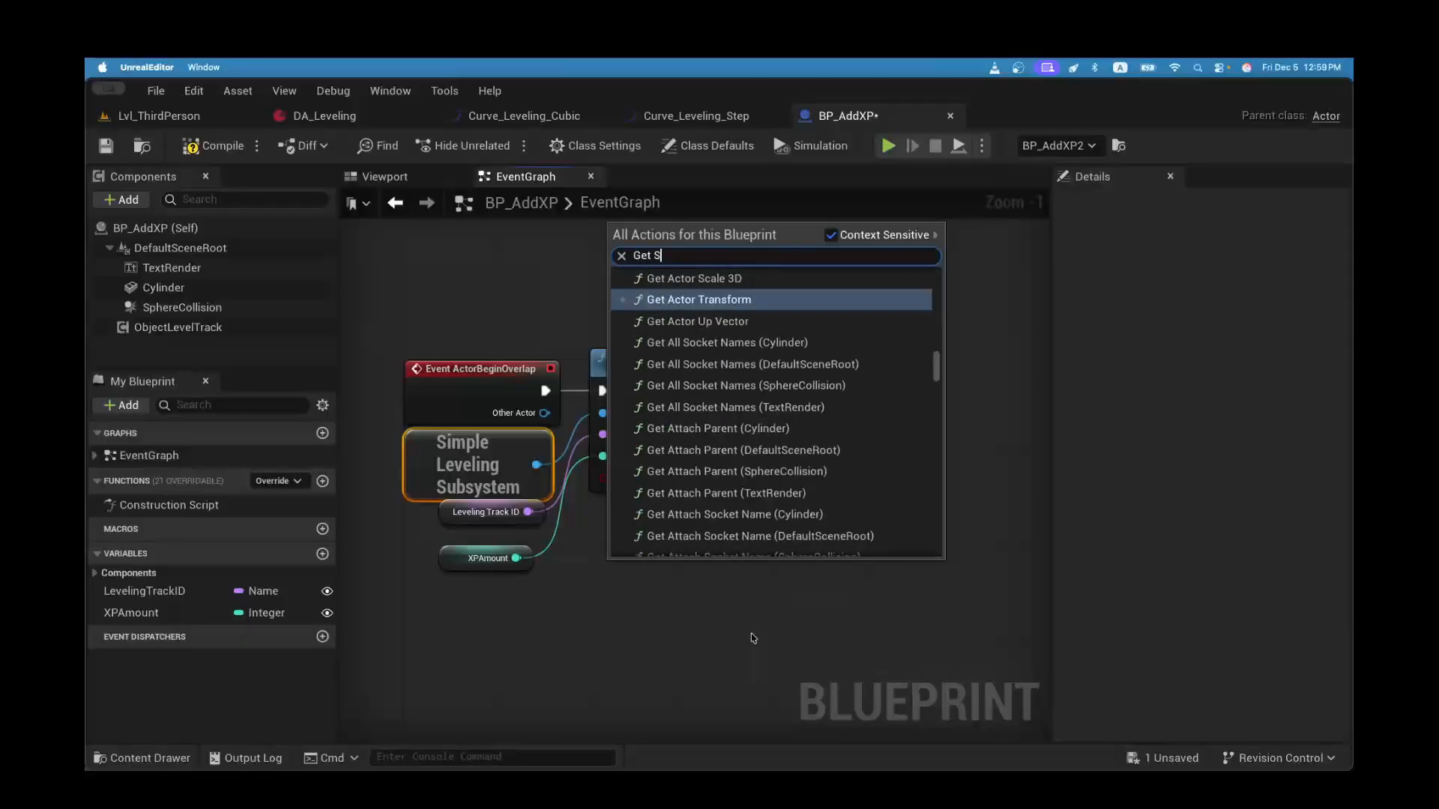
{"action": "type", "text": "impleLeveling"}
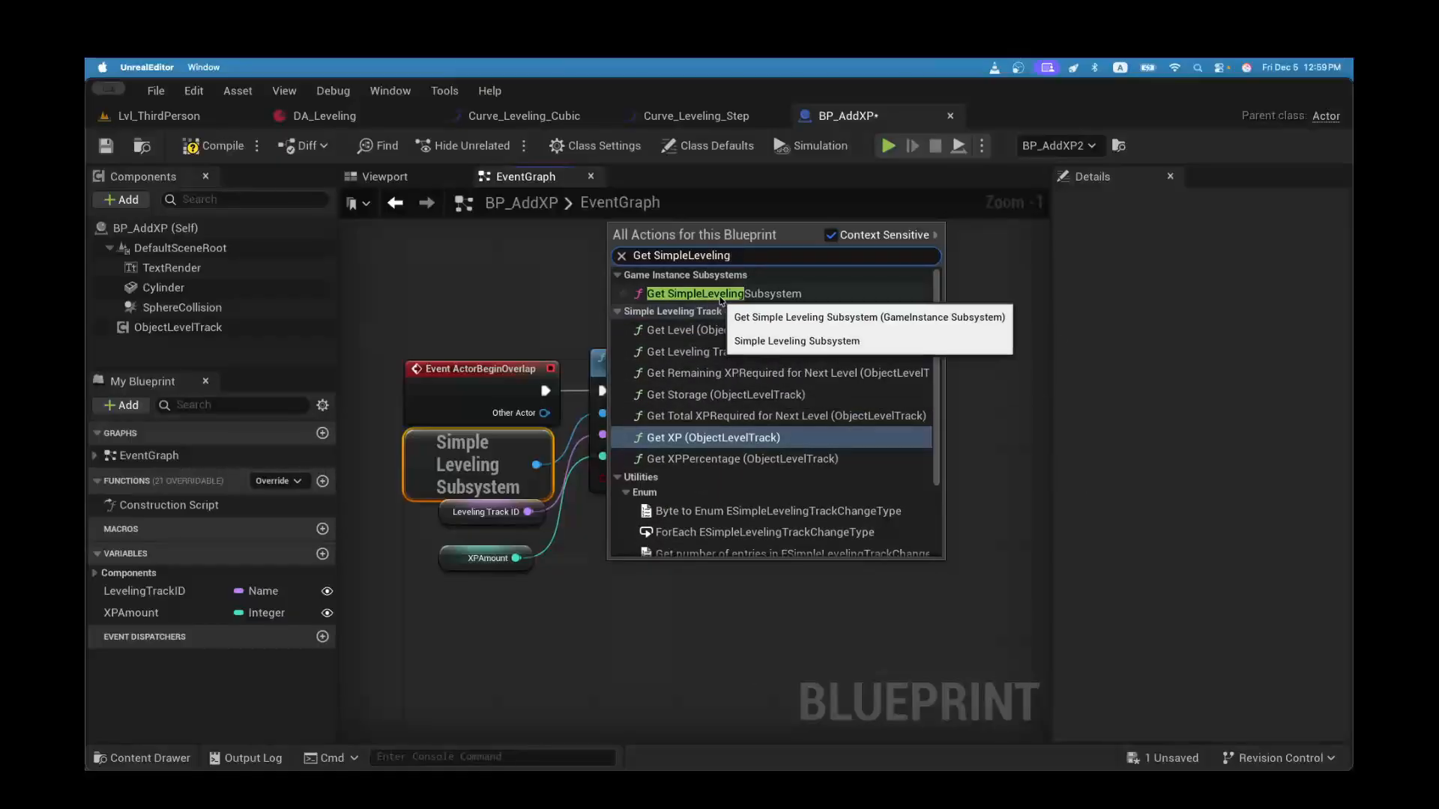
{"action": "left_click", "coordinate": [779, 295]}
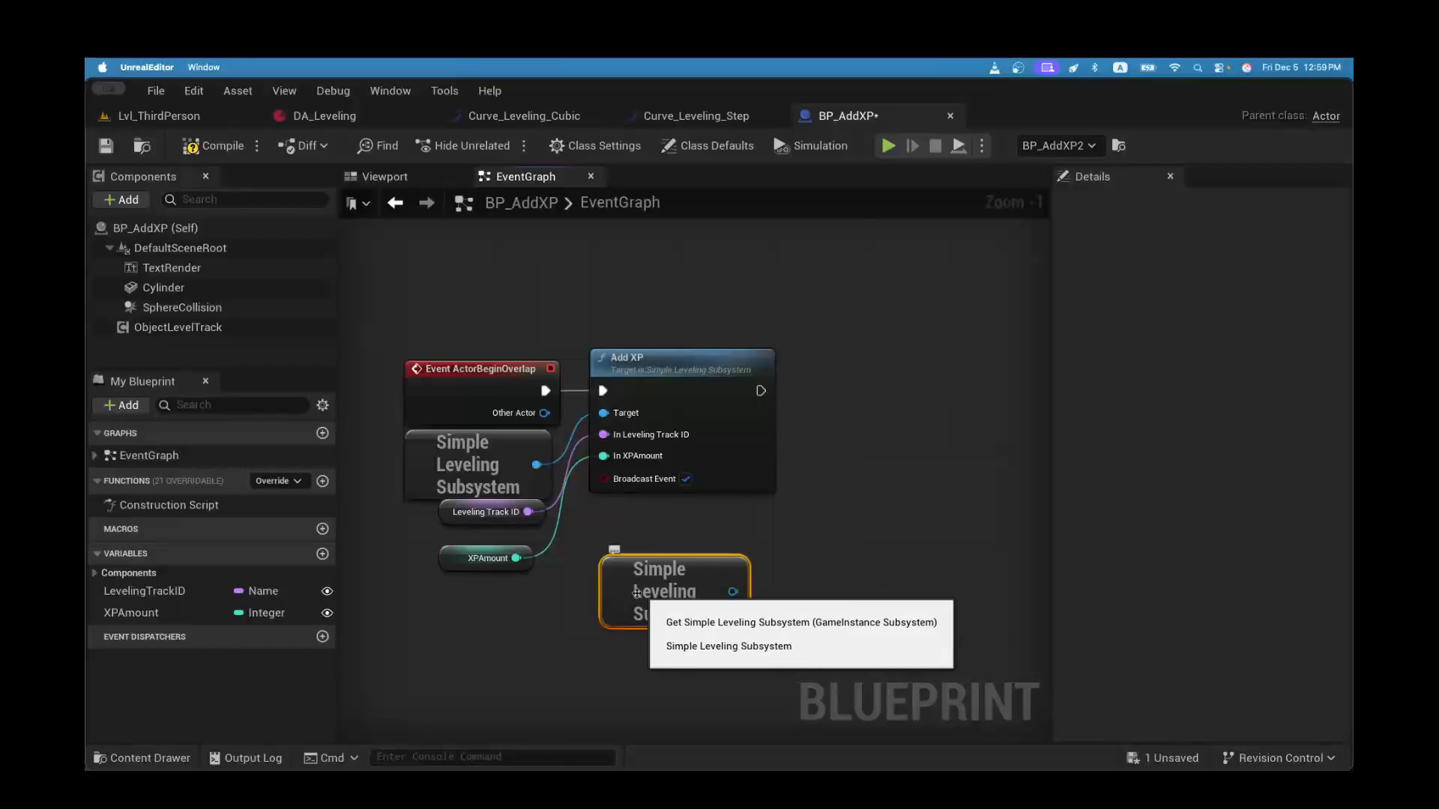
{"action": "left_click", "coordinate": [684, 547]}
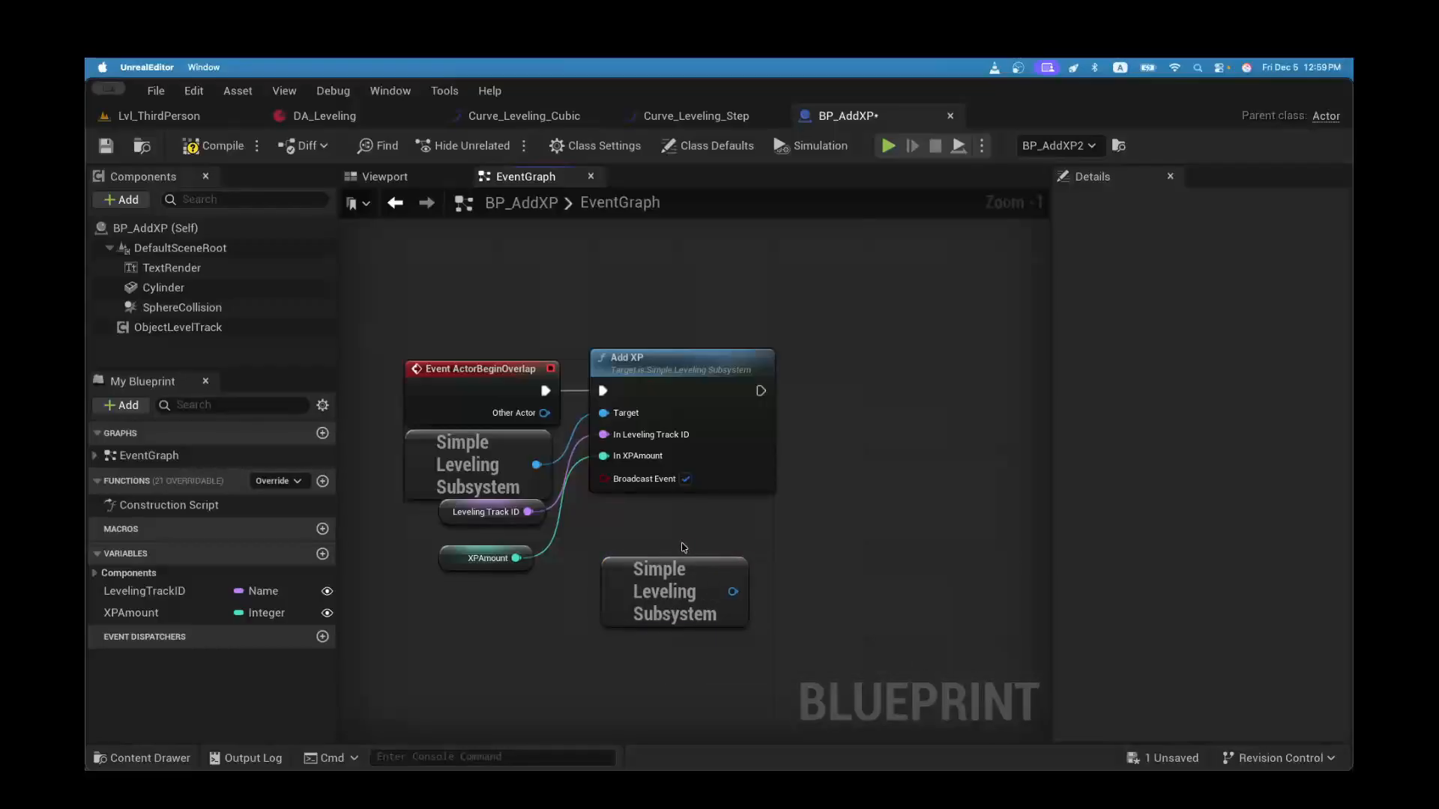
{"action": "left_click", "coordinate": [671, 573]}
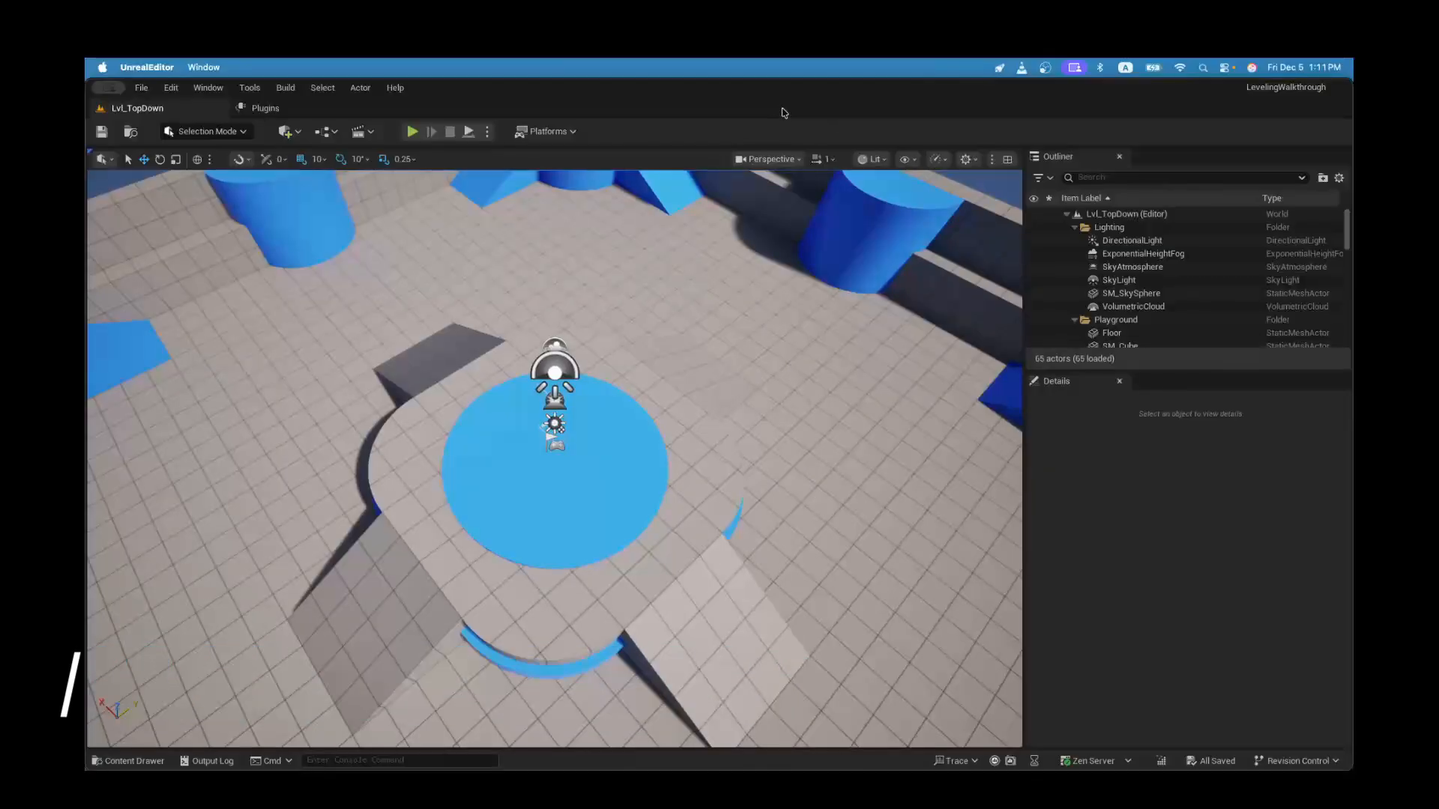
Step: Look through the TopDown content folder of the LevelingWalkthrough project
{"action": "left_click", "coordinate": [137, 759]}
{"action": "left_click", "coordinate": [427, 439]}
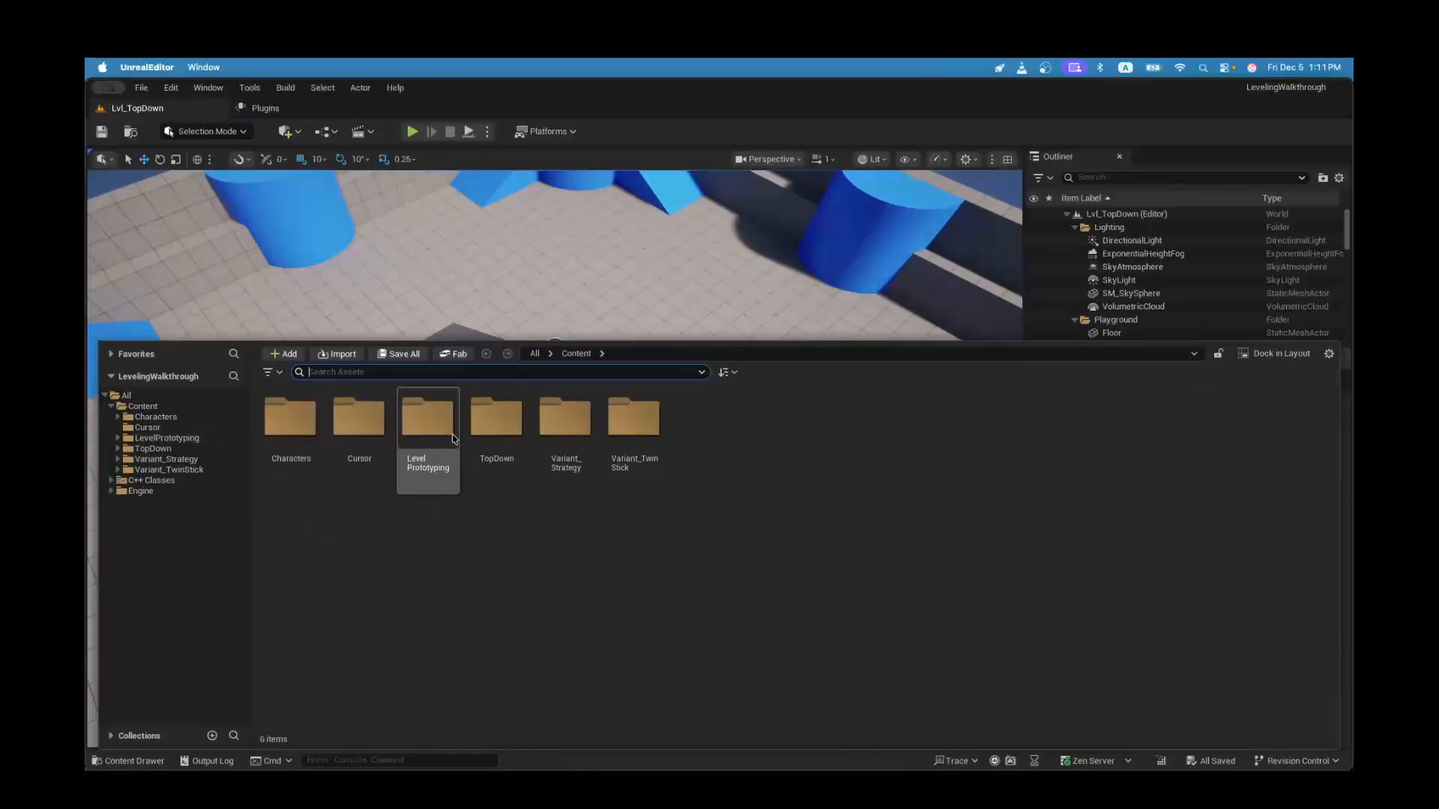
{"action": "left_click", "coordinate": [157, 449]}
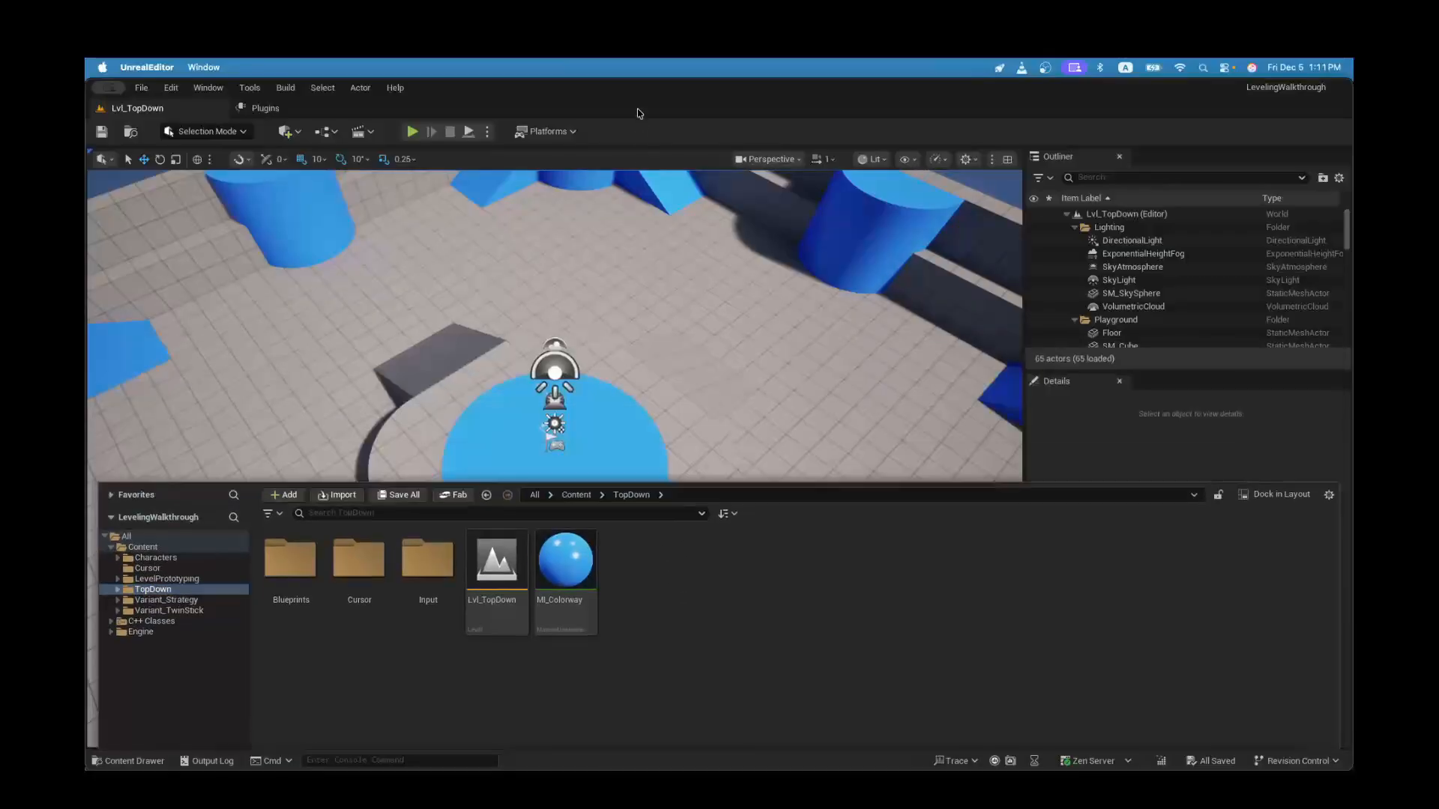
{"action": "left_click", "coordinate": [640, 114]}
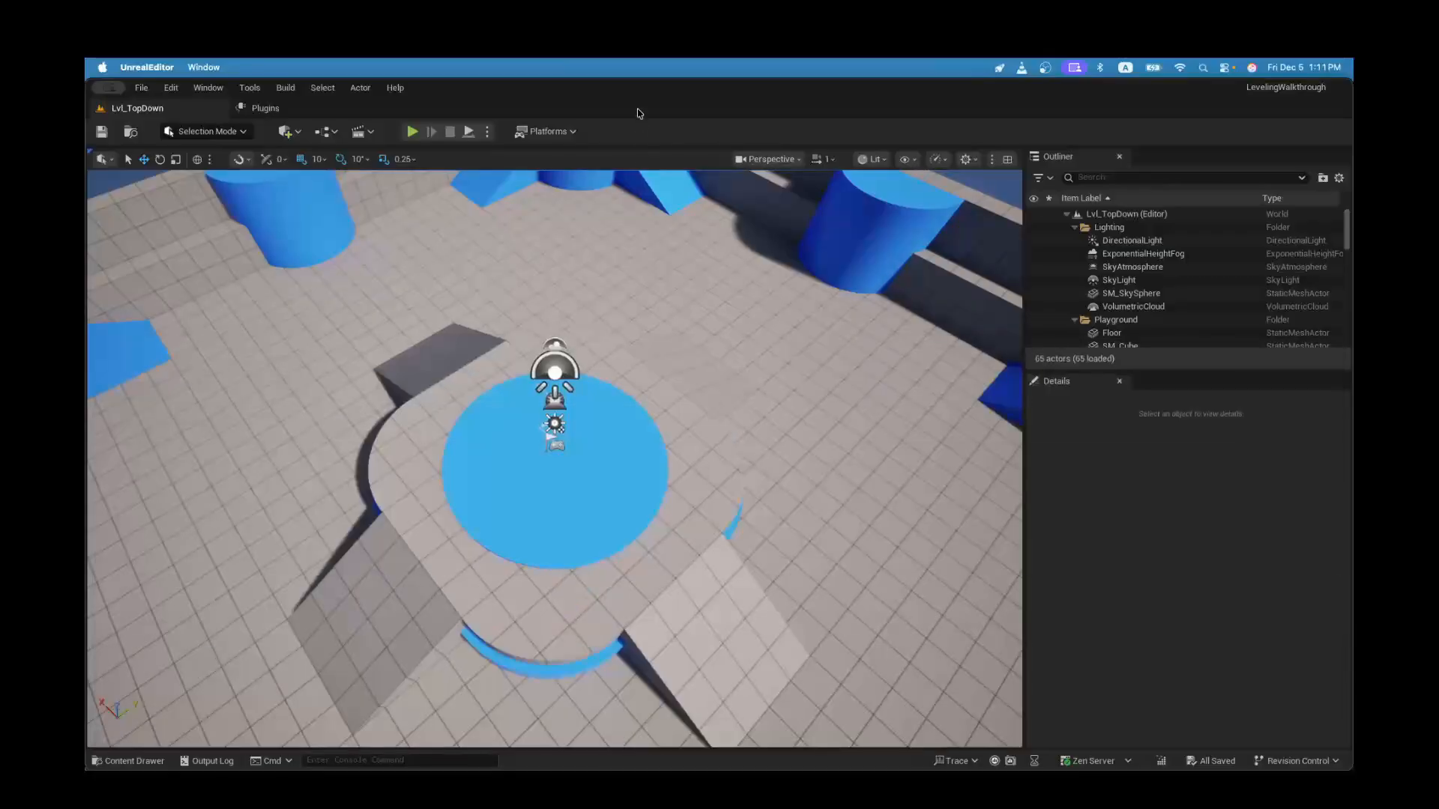
Step: Enable the SimpleLeveling plugin among the installed Gameplay plugins and restart the editor
{"action": "left_click", "coordinate": [259, 110]}
{"action": "left_click", "coordinate": [182, 113]}
{"action": "left_click", "coordinate": [171, 88]}
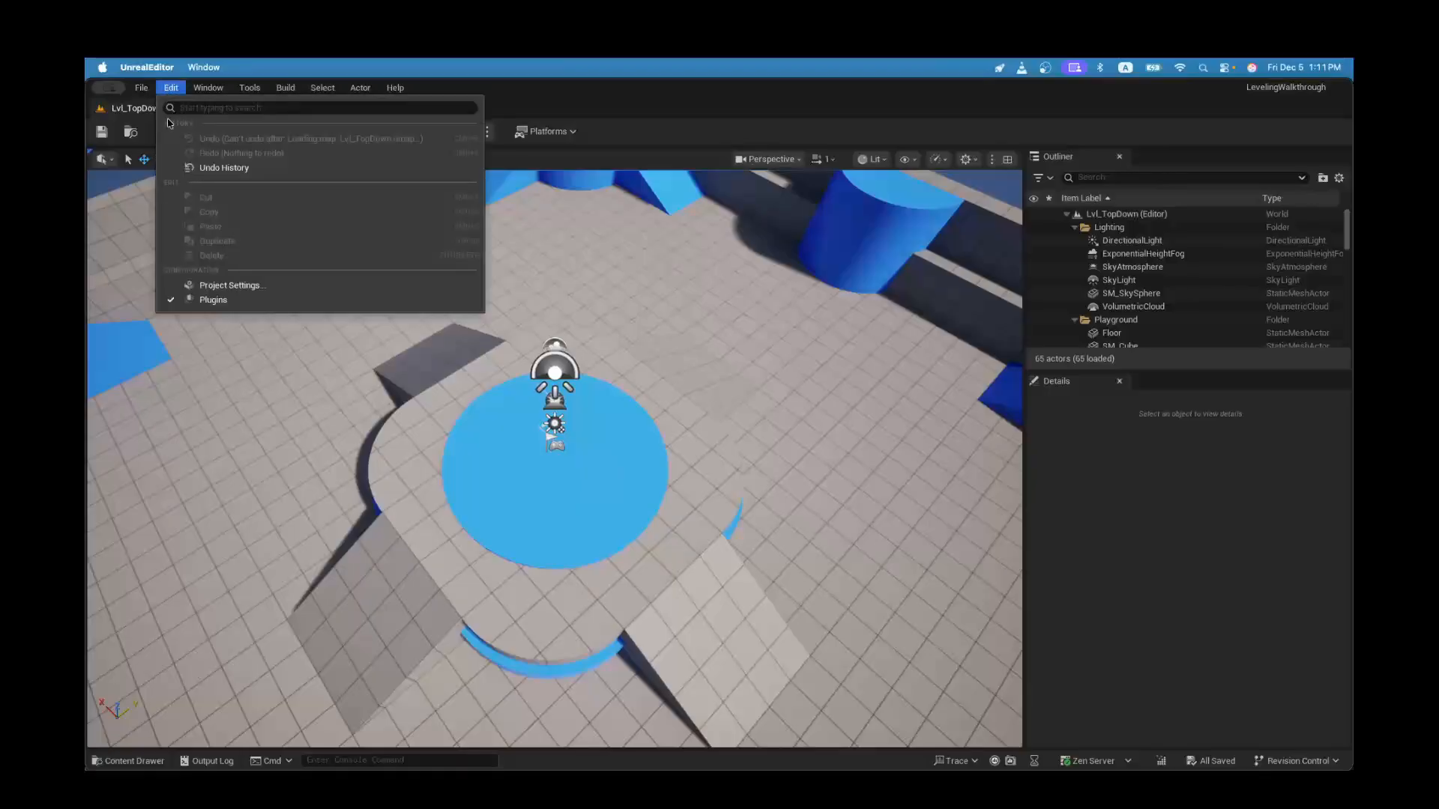
{"action": "left_click", "coordinate": [521, 111]}
{"action": "left_click", "coordinate": [263, 109]}
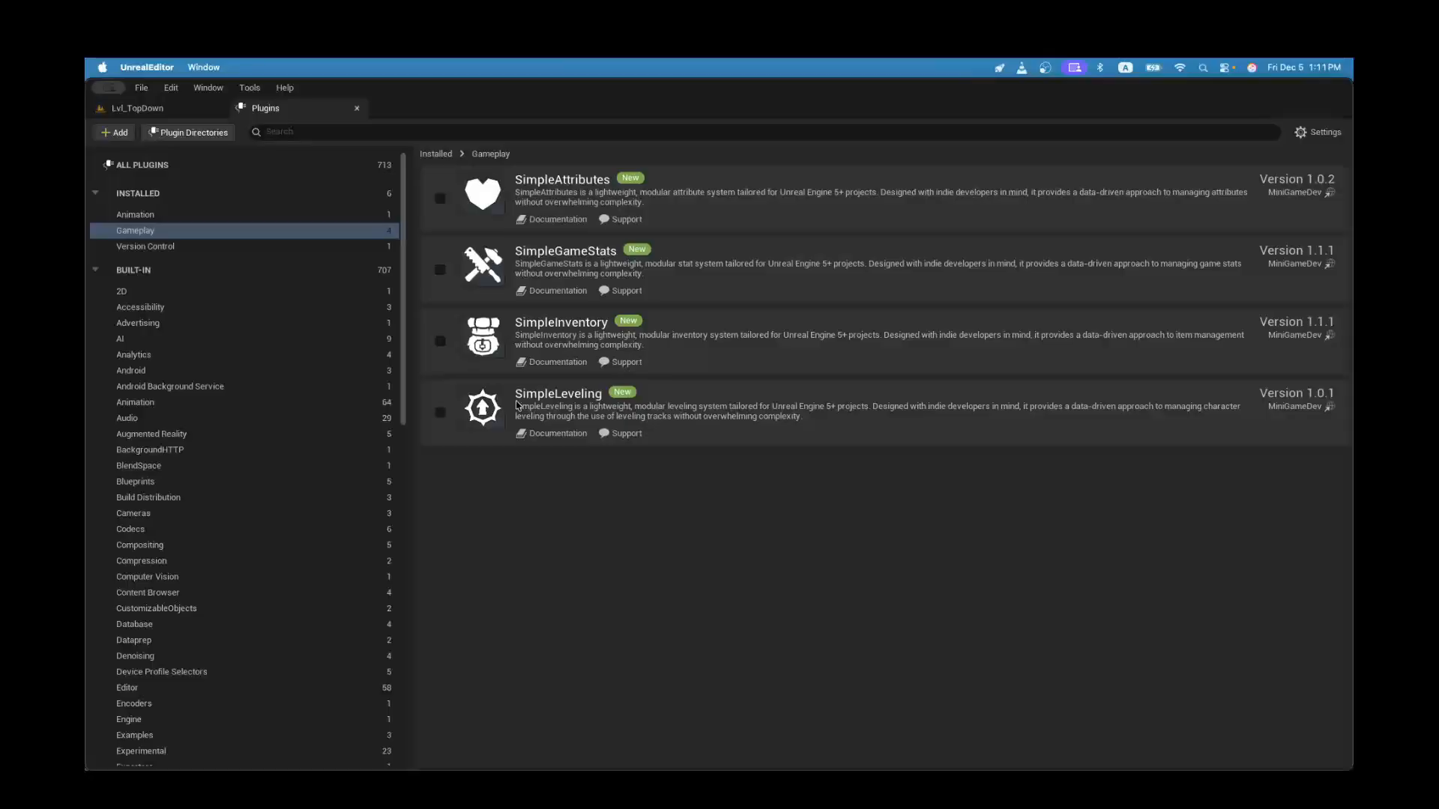
{"action": "left_click", "coordinate": [440, 413]}
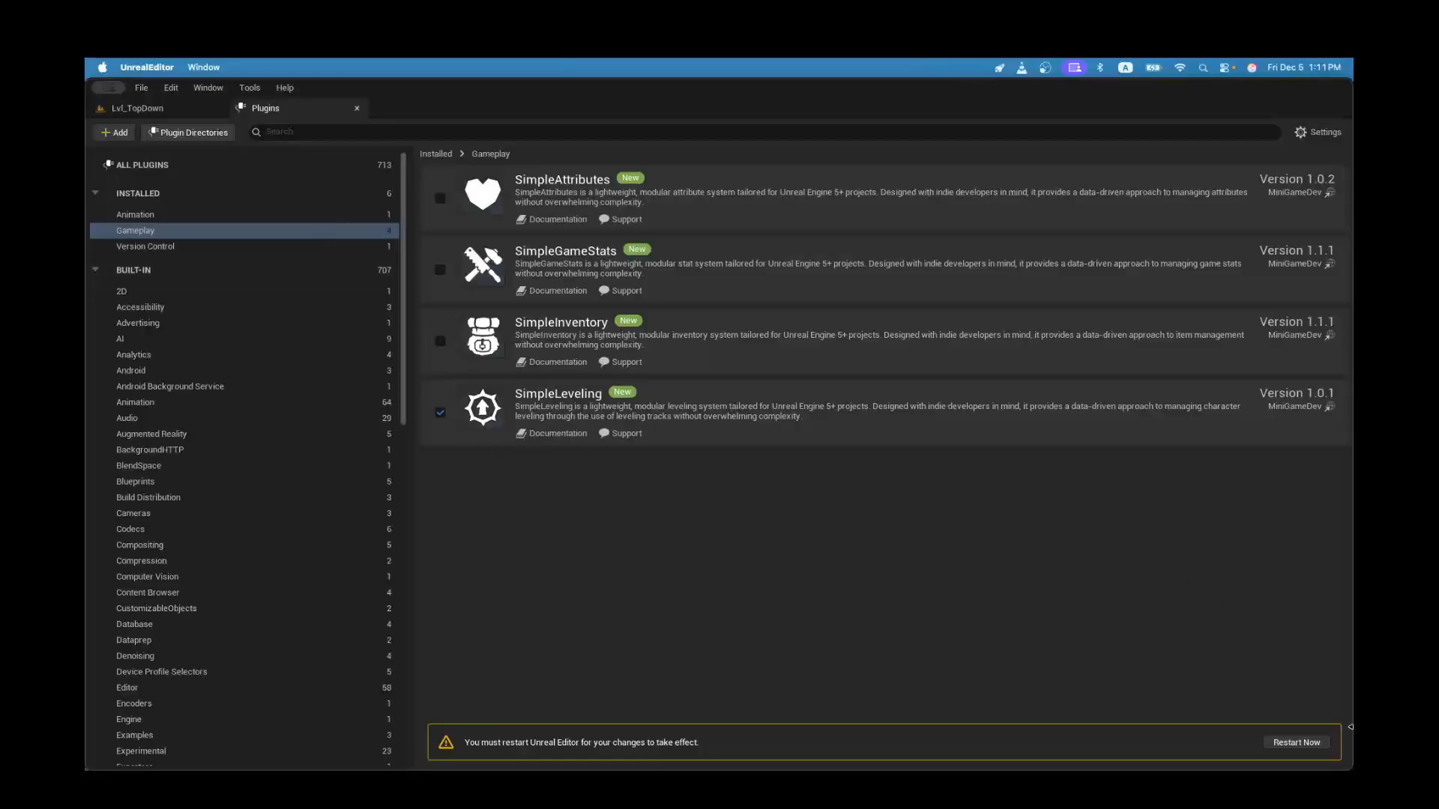
{"action": "left_click", "coordinate": [1323, 741]}
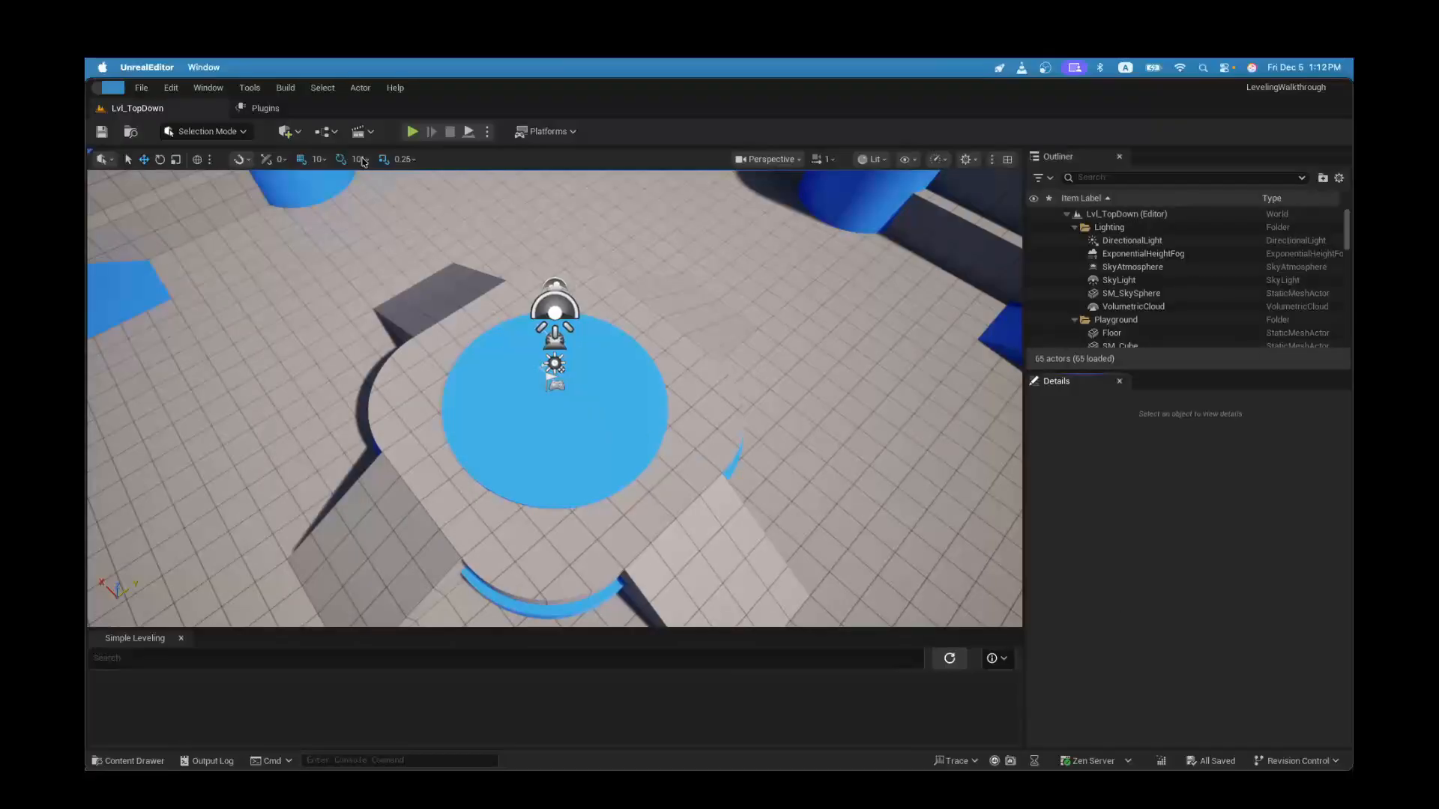
Step: Check SimpleLeveling's enabled state among the installed Gameplay plugins and return to Lvl_TopDown
{"action": "left_click", "coordinate": [314, 109]}
{"action": "left_click", "coordinate": [177, 231]}
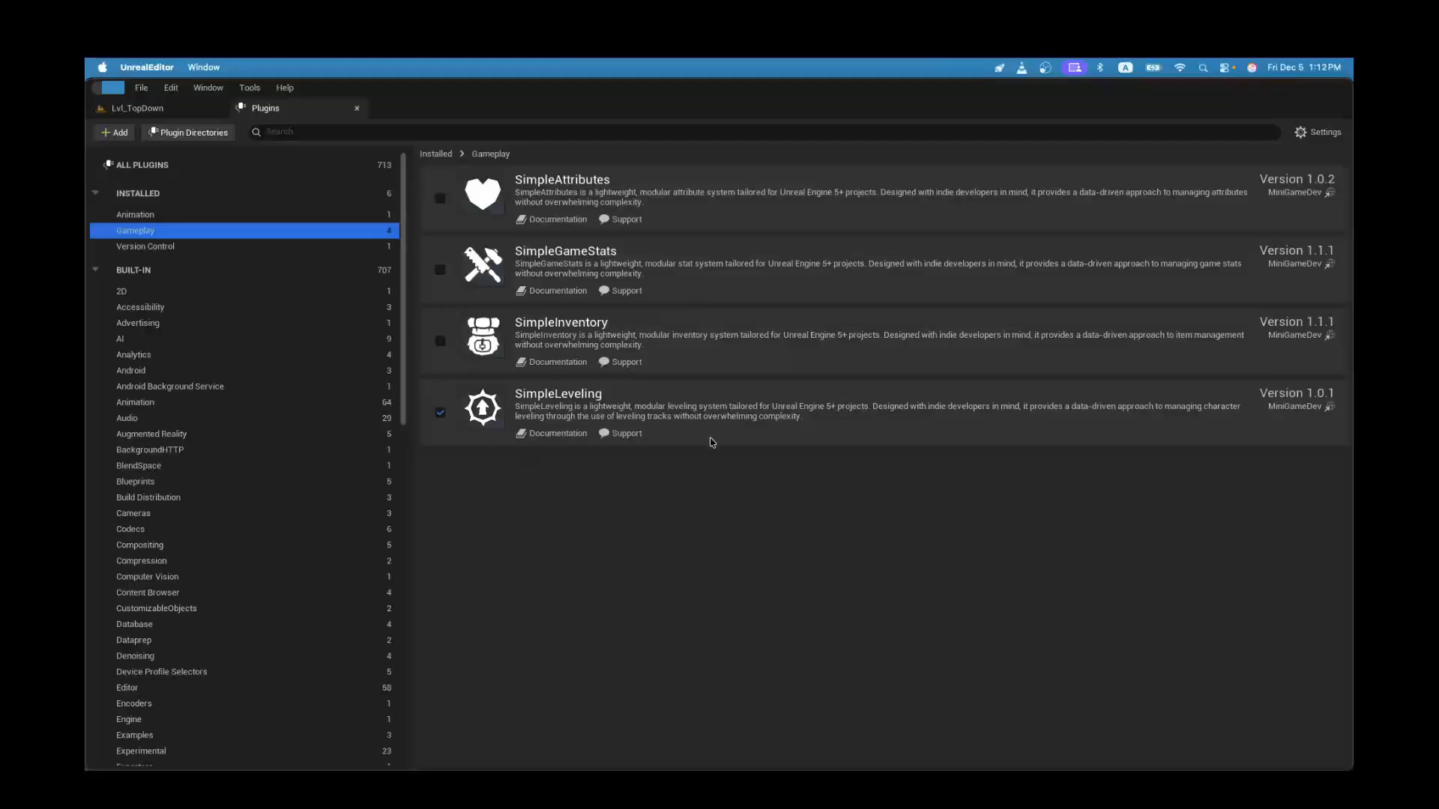
{"action": "left_click", "coordinate": [138, 110]}
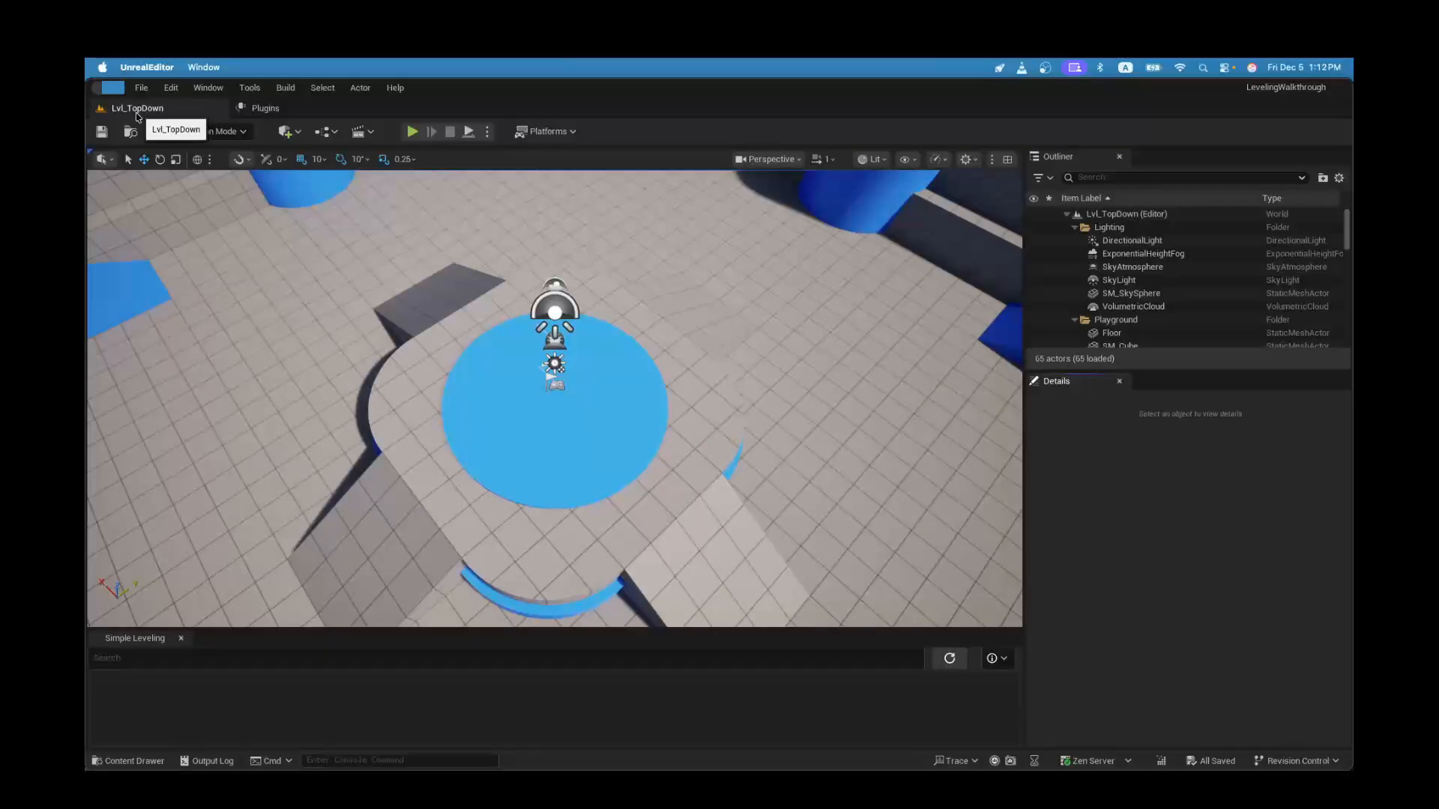
Step: Switch to Xcode and examine the SimpleLeveling entry in the LevelingWalkthrough project file's Plugins list
{"action": "key", "text": "ctrl+Up"}
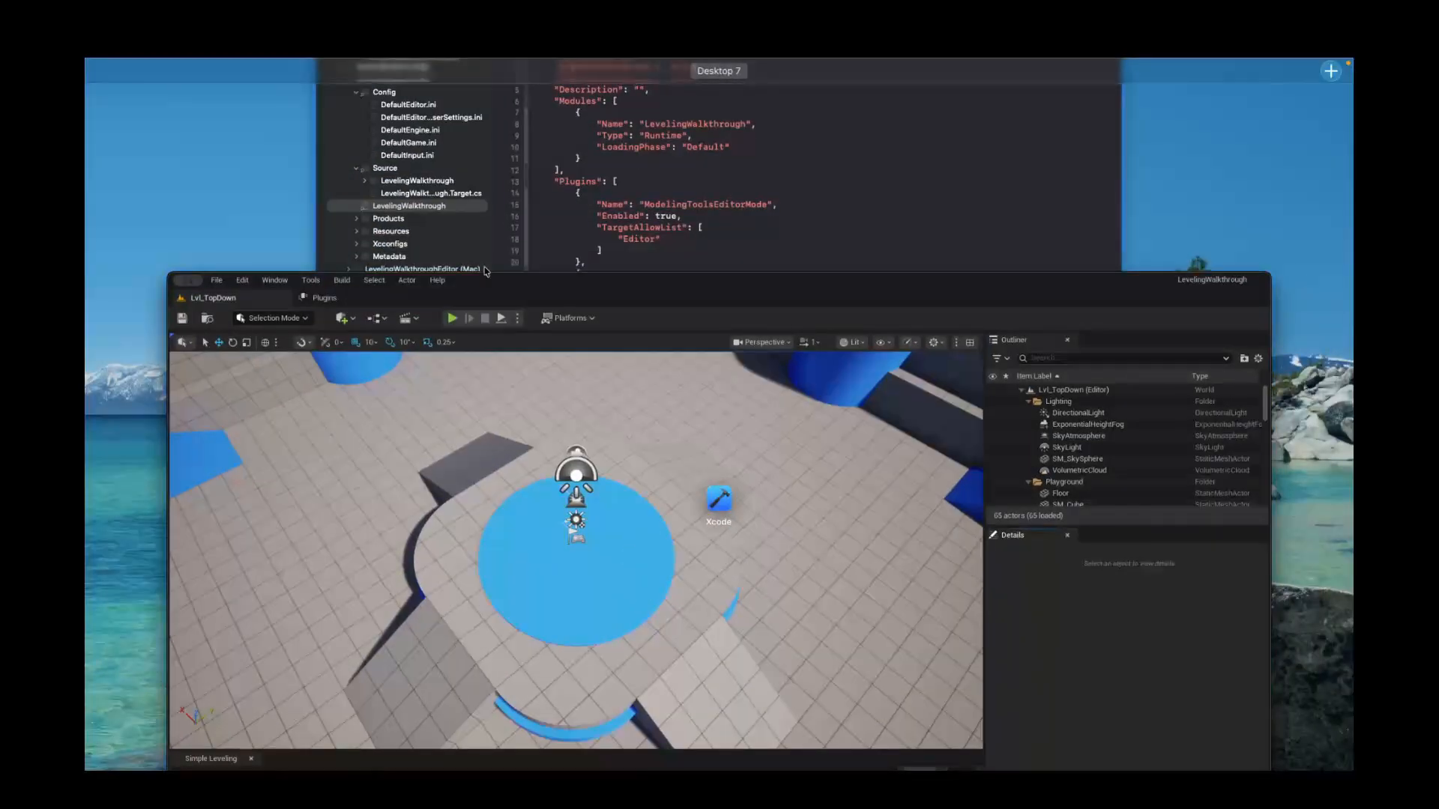
{"action": "left_click", "coordinate": [725, 211]}
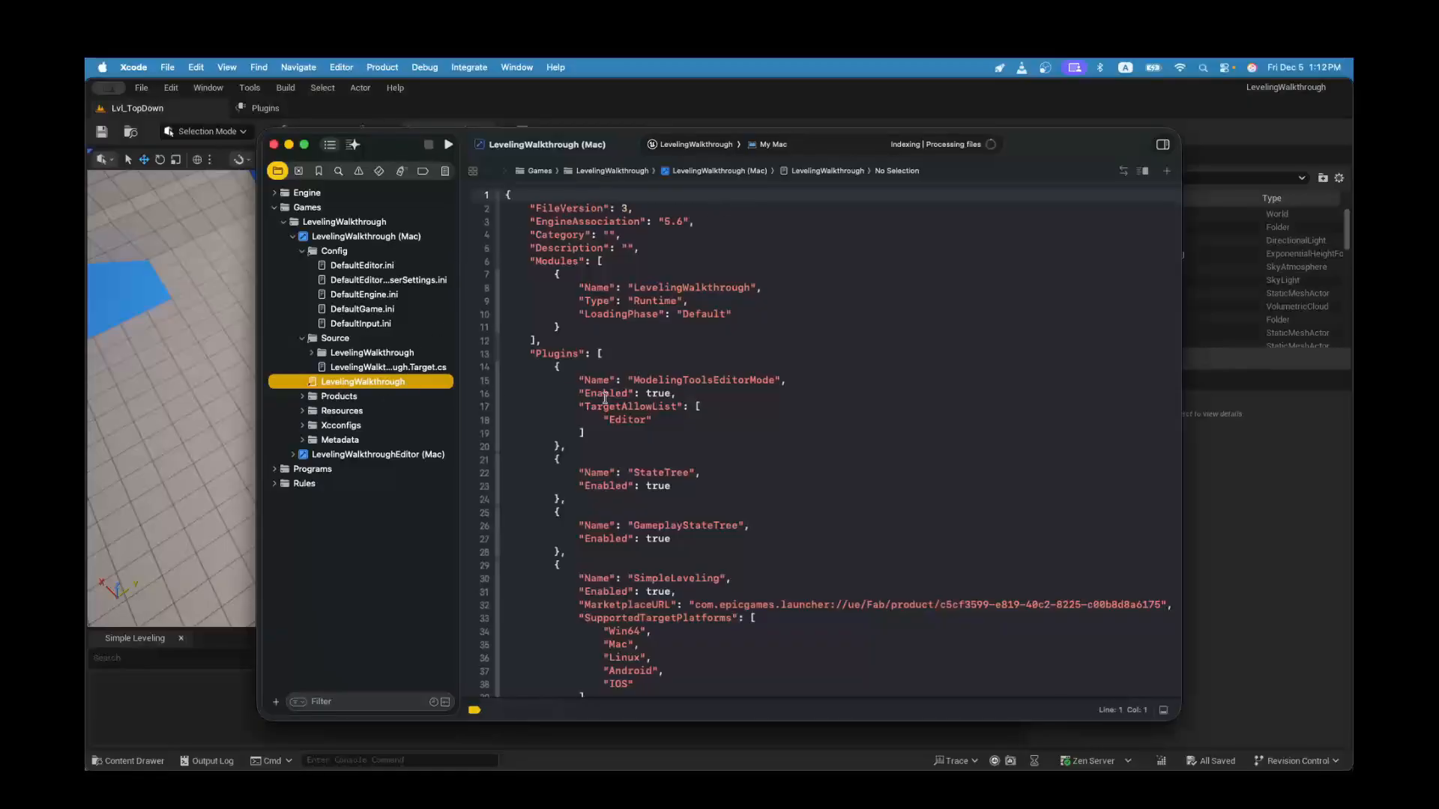
{"action": "scroll", "coordinate": [606, 398], "scroll_direction": "down", "scroll_amount": 3}
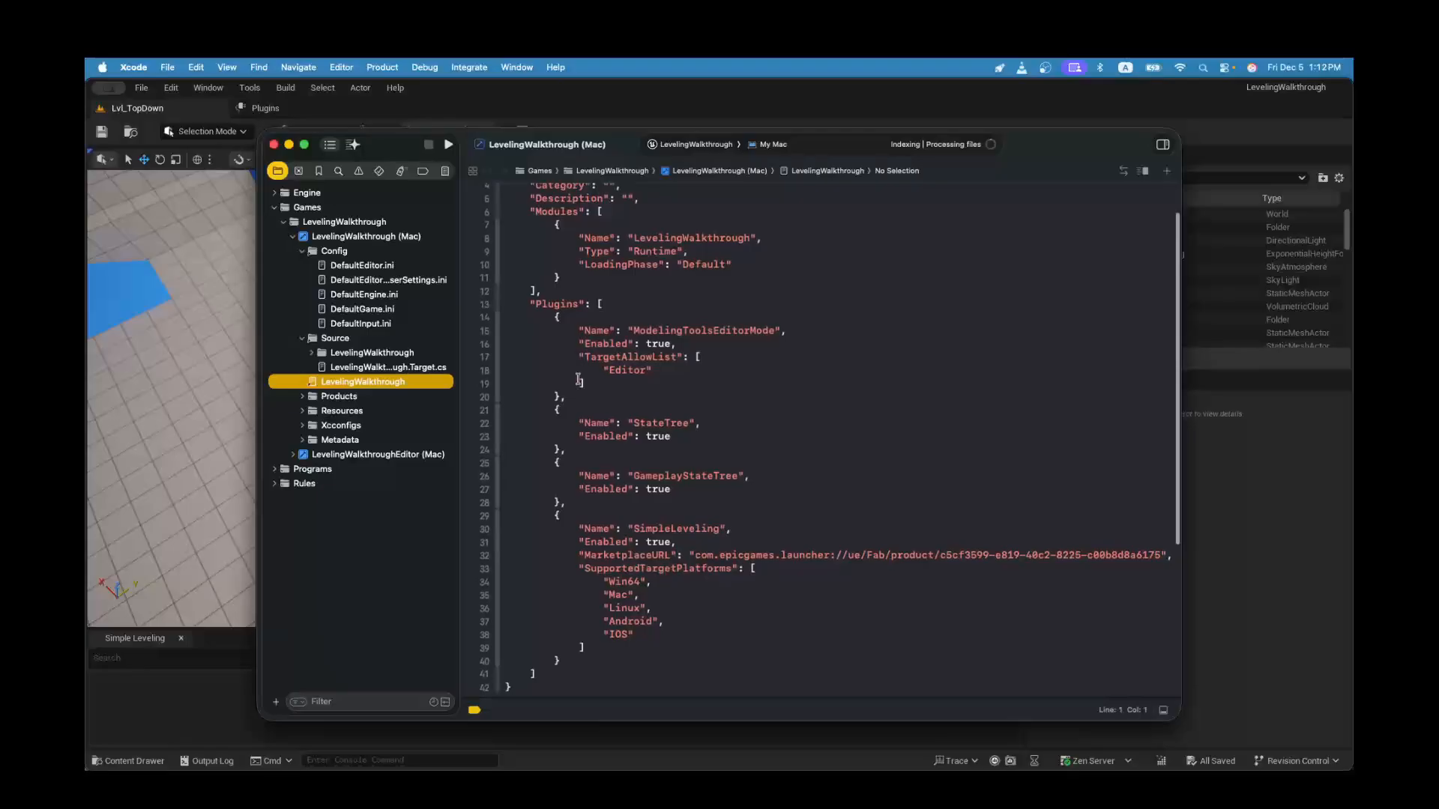
{"action": "left_click_drag", "start_coordinate": [579, 660], "coordinate": [572, 512]}
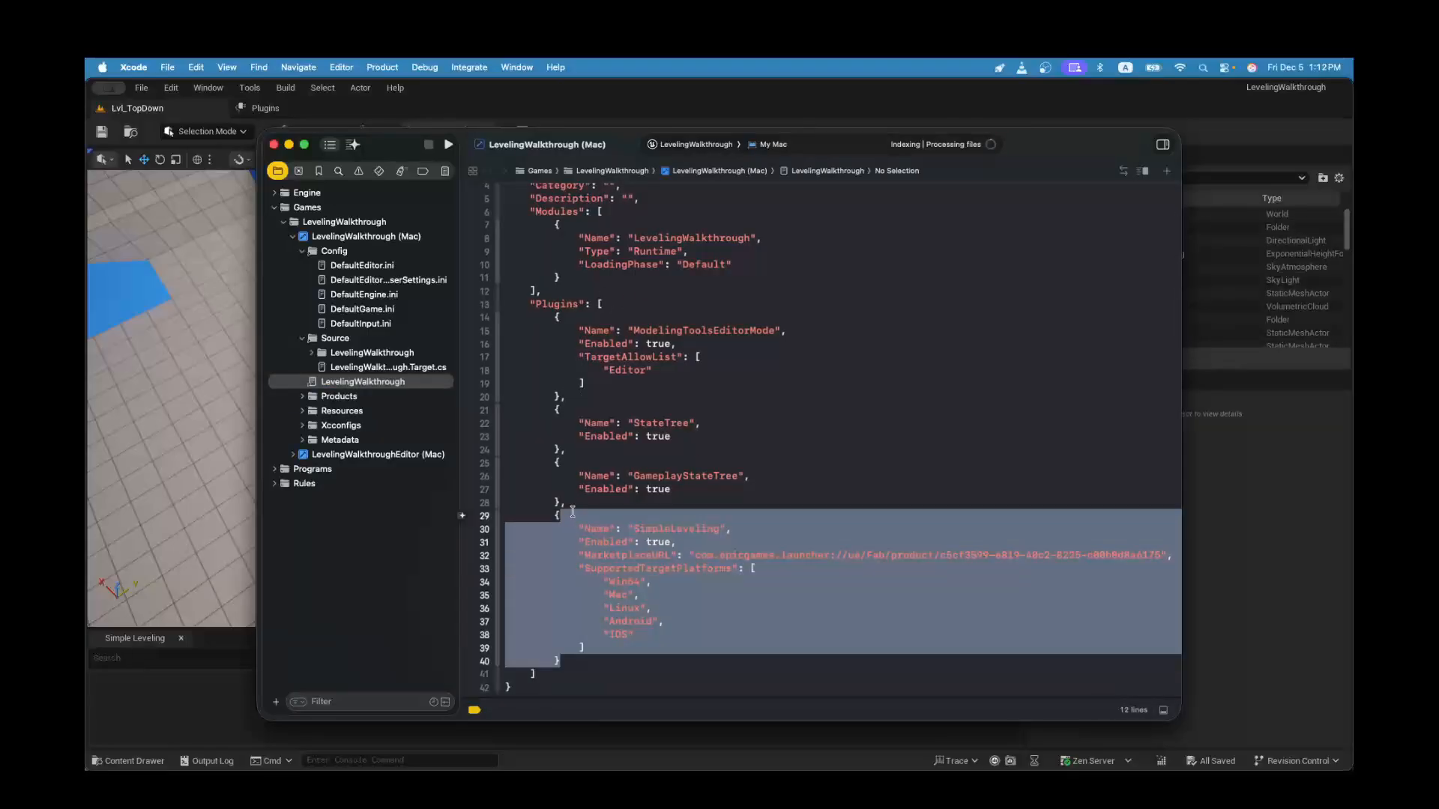
{"action": "left_click", "coordinate": [573, 512]}
{"action": "scroll", "coordinate": [573, 512], "scroll_direction": "up", "scroll_amount": 3}
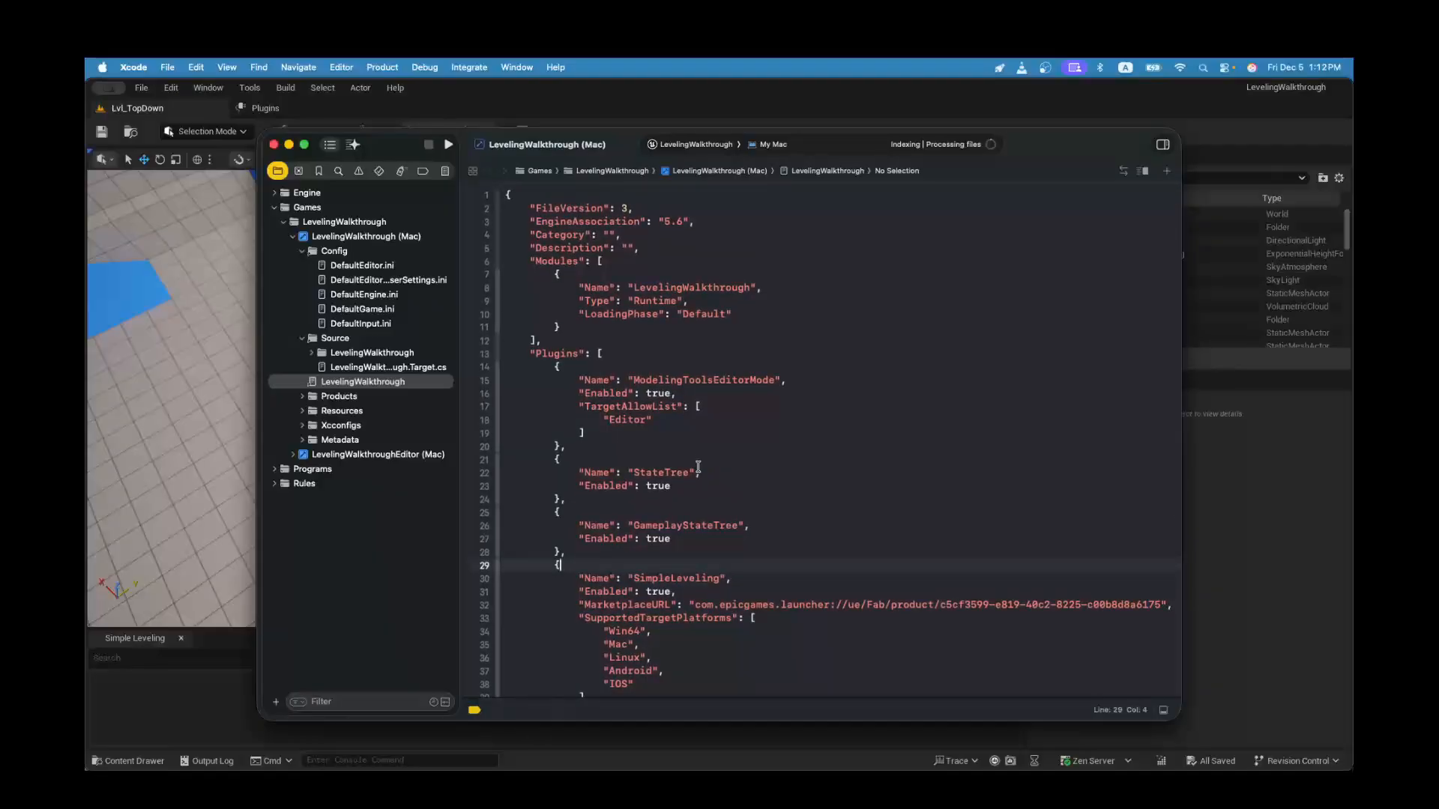
Step: Add "SimpleLeveling" after "Slate" in the PublicDependencyModuleNames list of the LevelingWalkthrough Build.cs file
{"action": "left_click", "coordinate": [314, 353]}
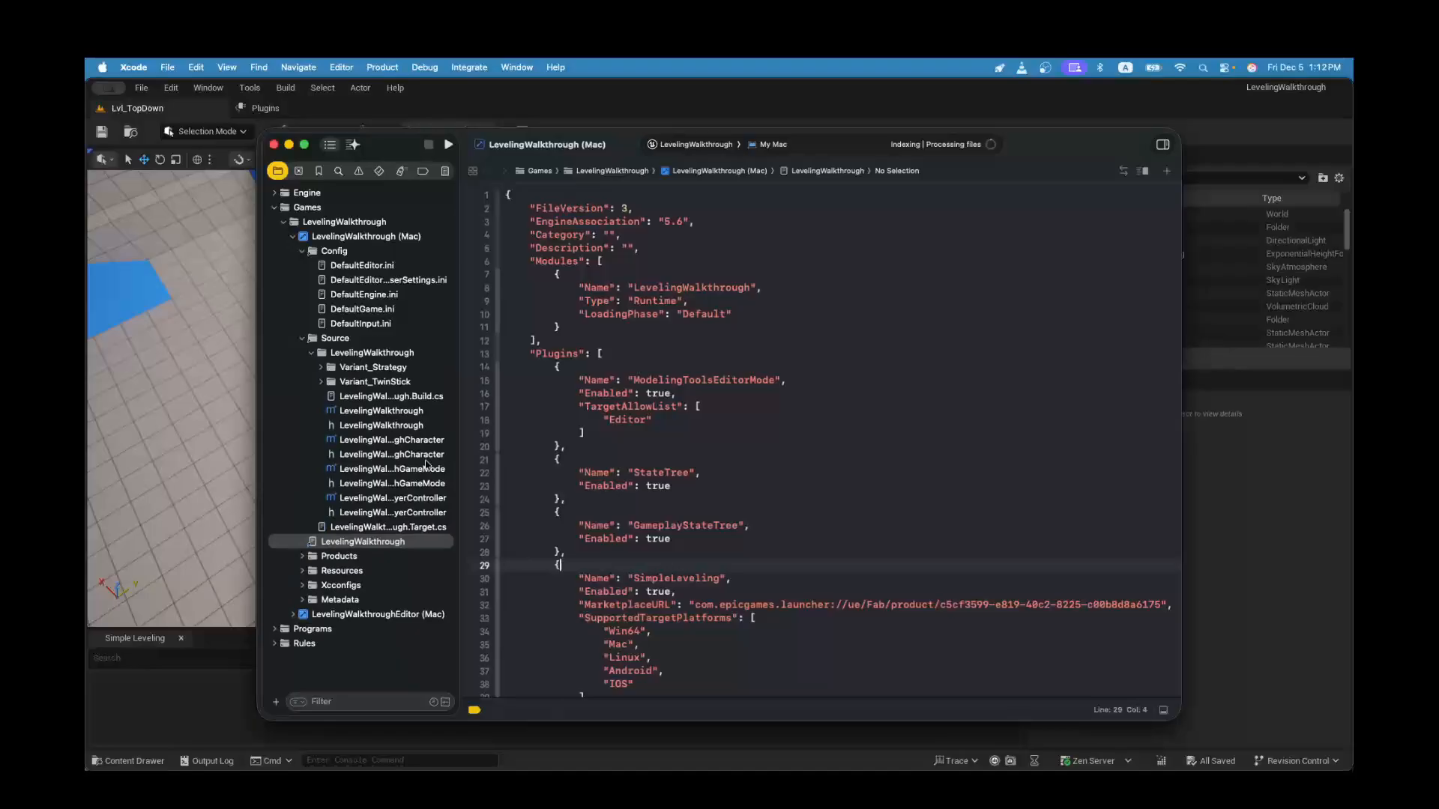
{"action": "left_click", "coordinate": [428, 397]}
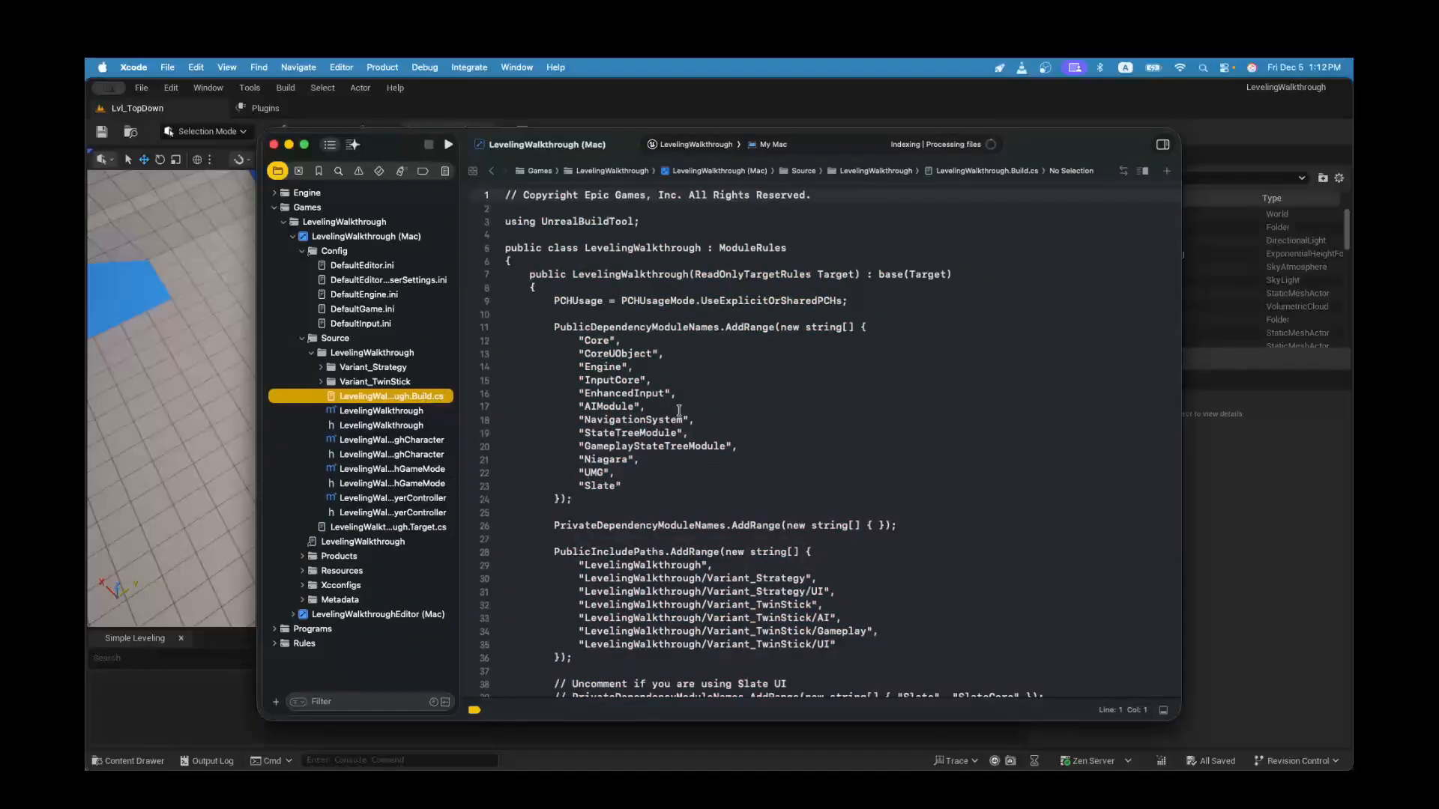
{"action": "left_click", "coordinate": [651, 483]}
{"action": "type", "text": ","}
{"action": "key", "text": "Return"}
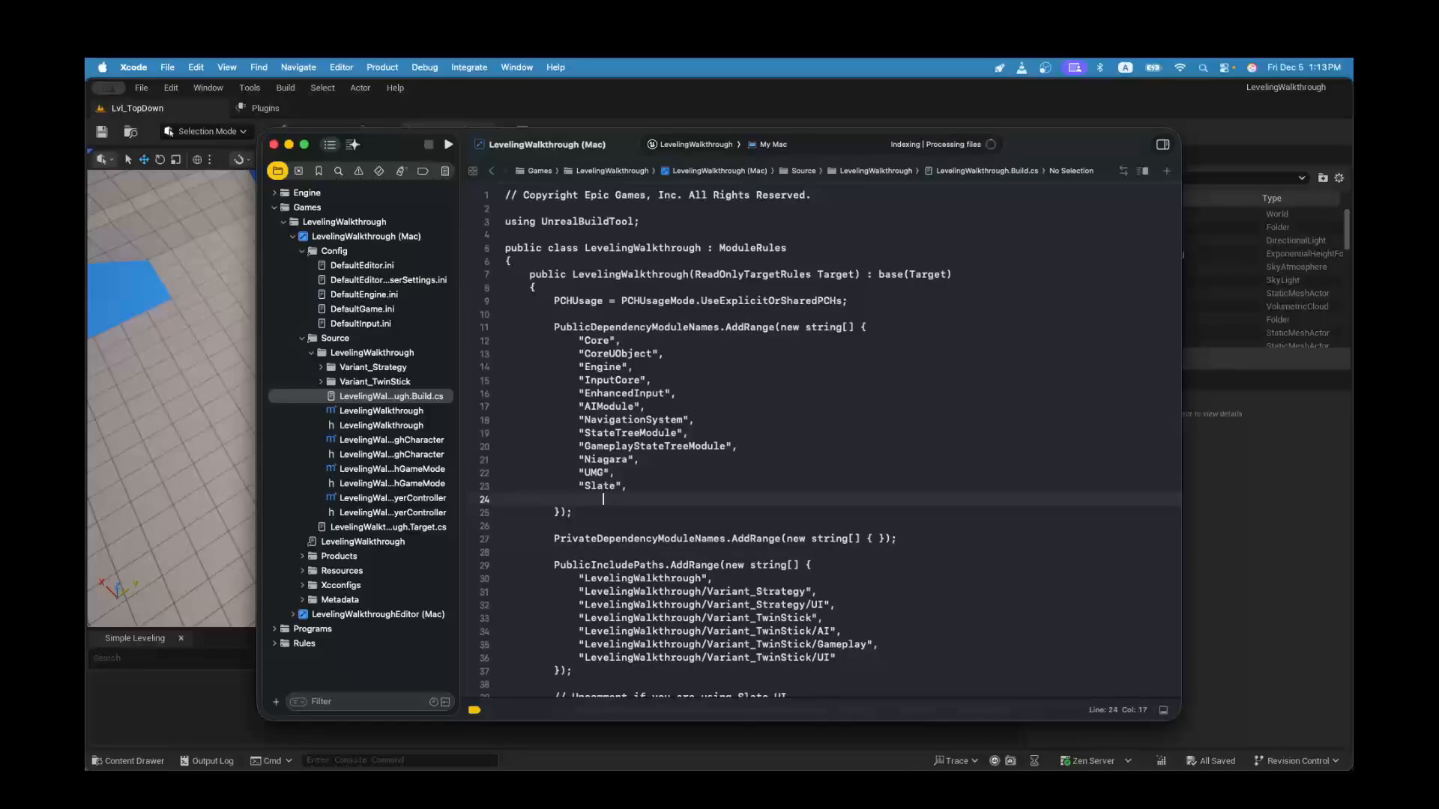
{"action": "type", "text": "\"\""}
{"action": "type", "text": "Simple"}
{"action": "type", "text": "Leveling"}
{"action": "key", "text": "shift+Up"}
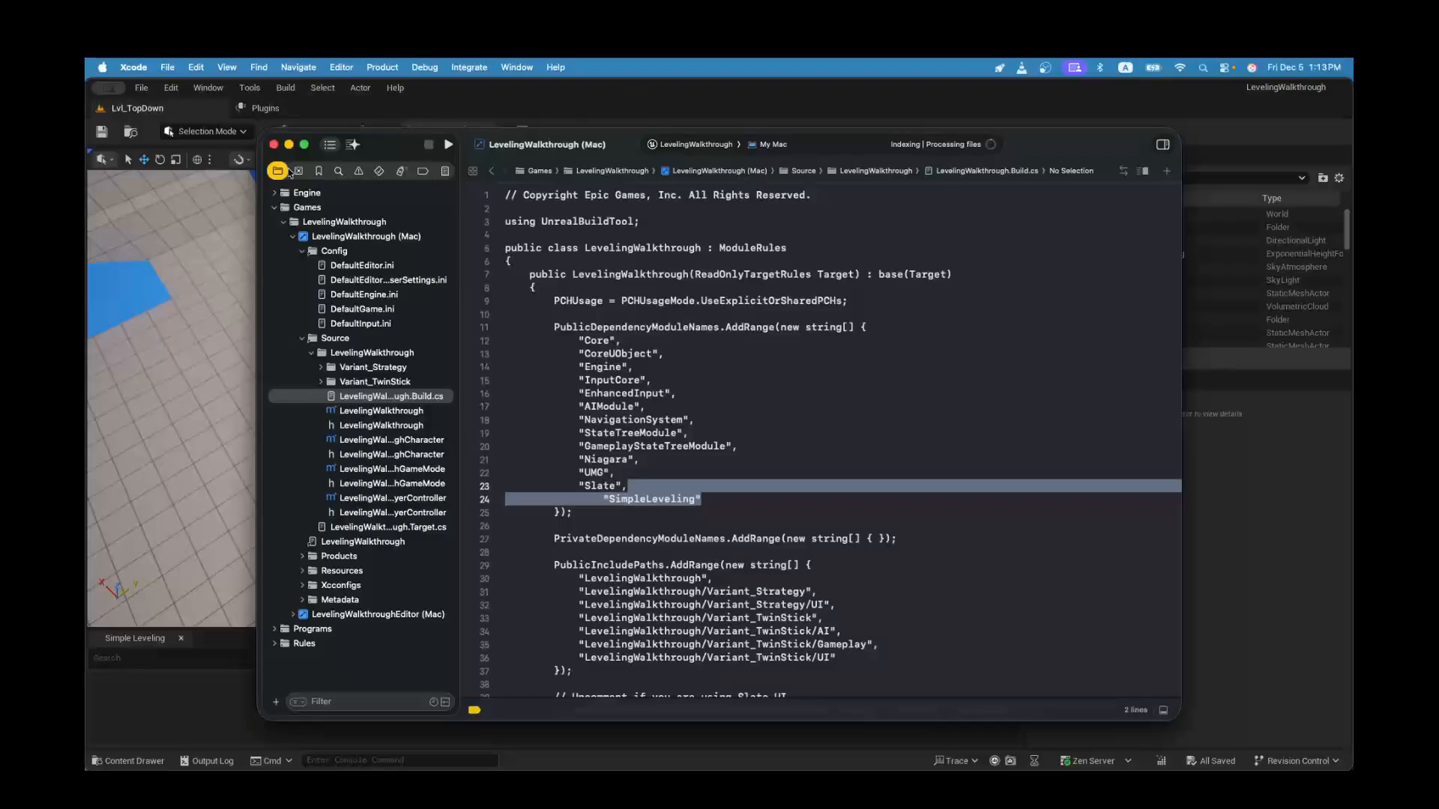
Step: Switch back to Unreal Editor, enlarge the Simple Leveling panel and close the Plugins window
{"action": "left_click", "coordinate": [536, 110]}
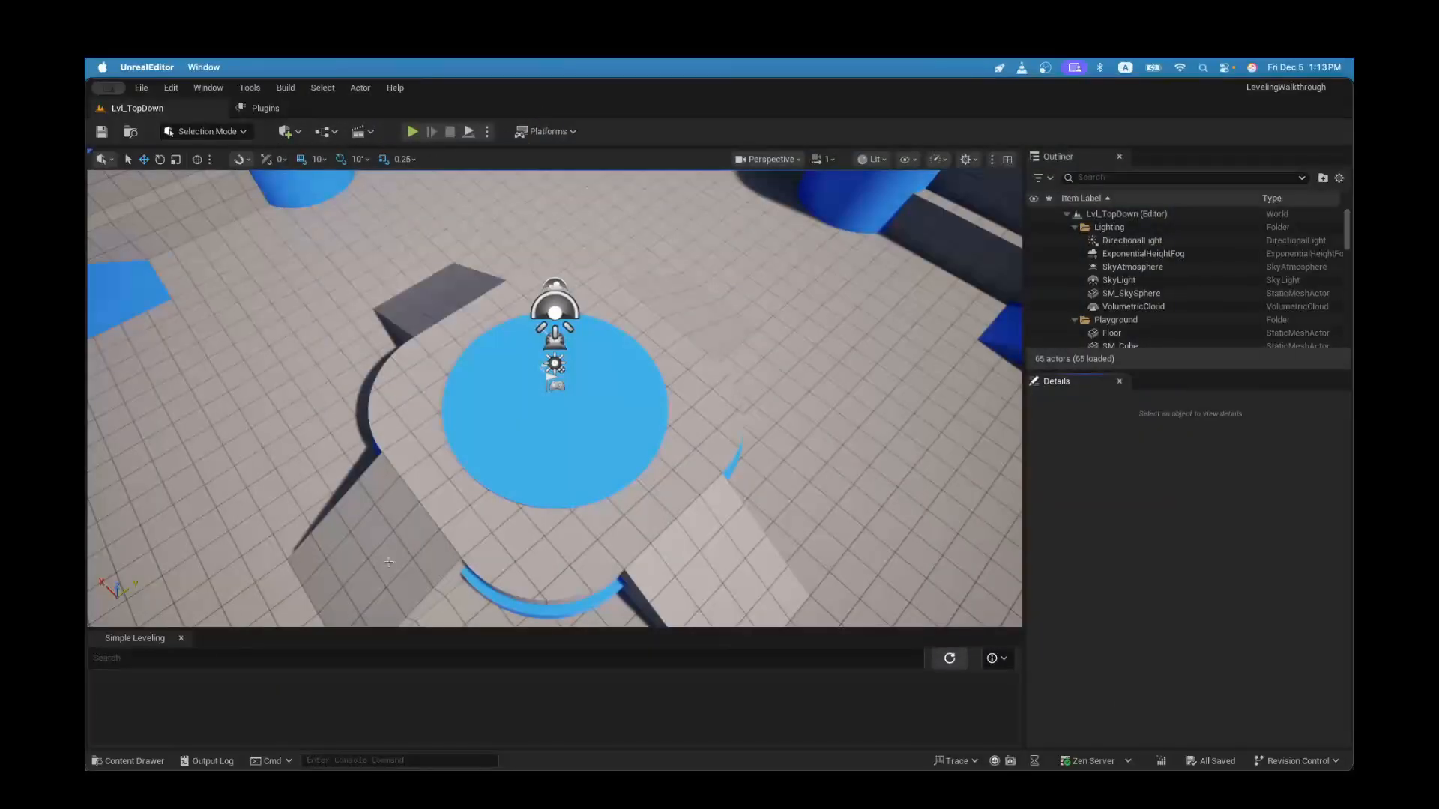
{"action": "left_click_drag", "start_coordinate": [351, 629], "coordinate": [352, 558]}
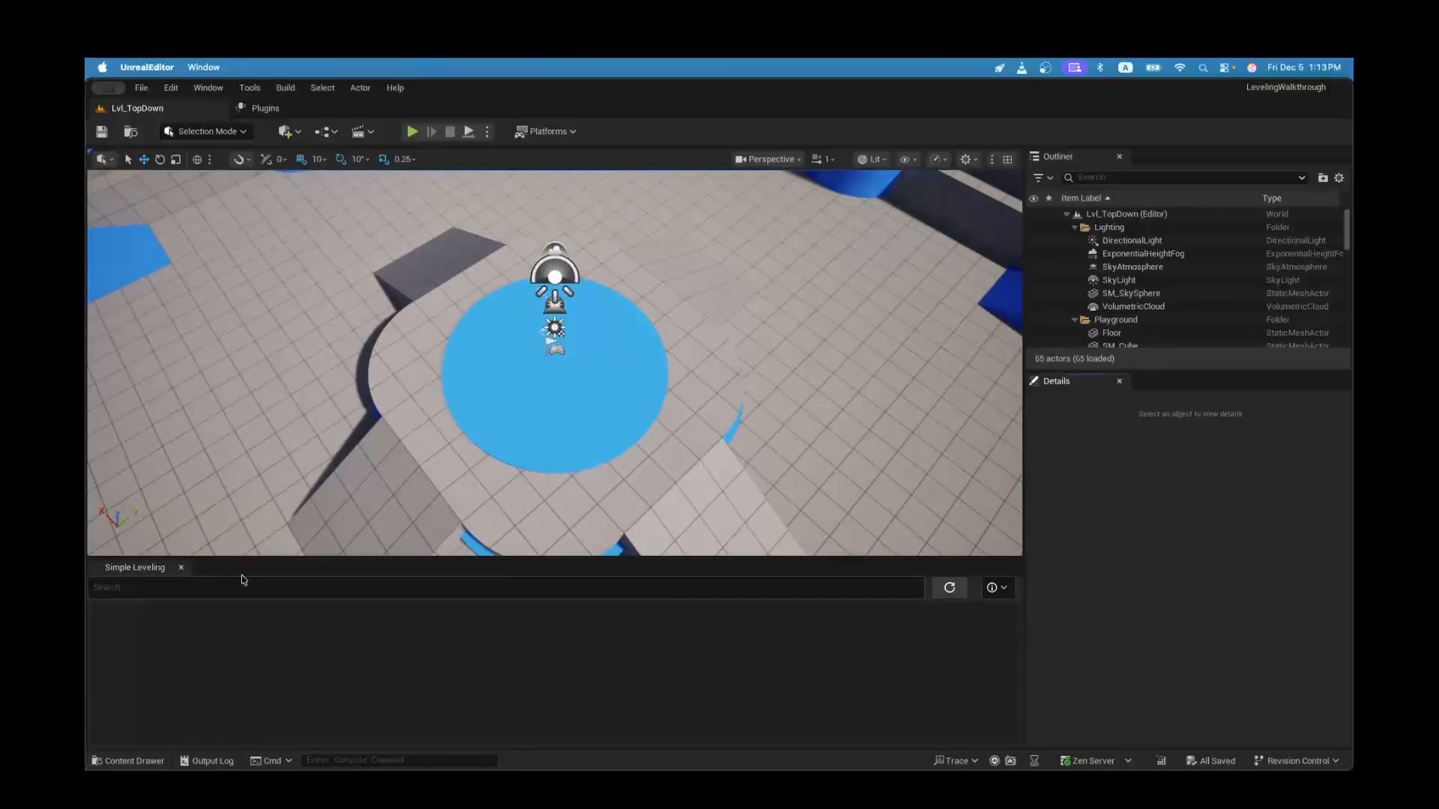
{"action": "left_click", "coordinate": [208, 88]}
{"action": "left_click", "coordinate": [206, 89]}
{"action": "left_click", "coordinate": [300, 108]}
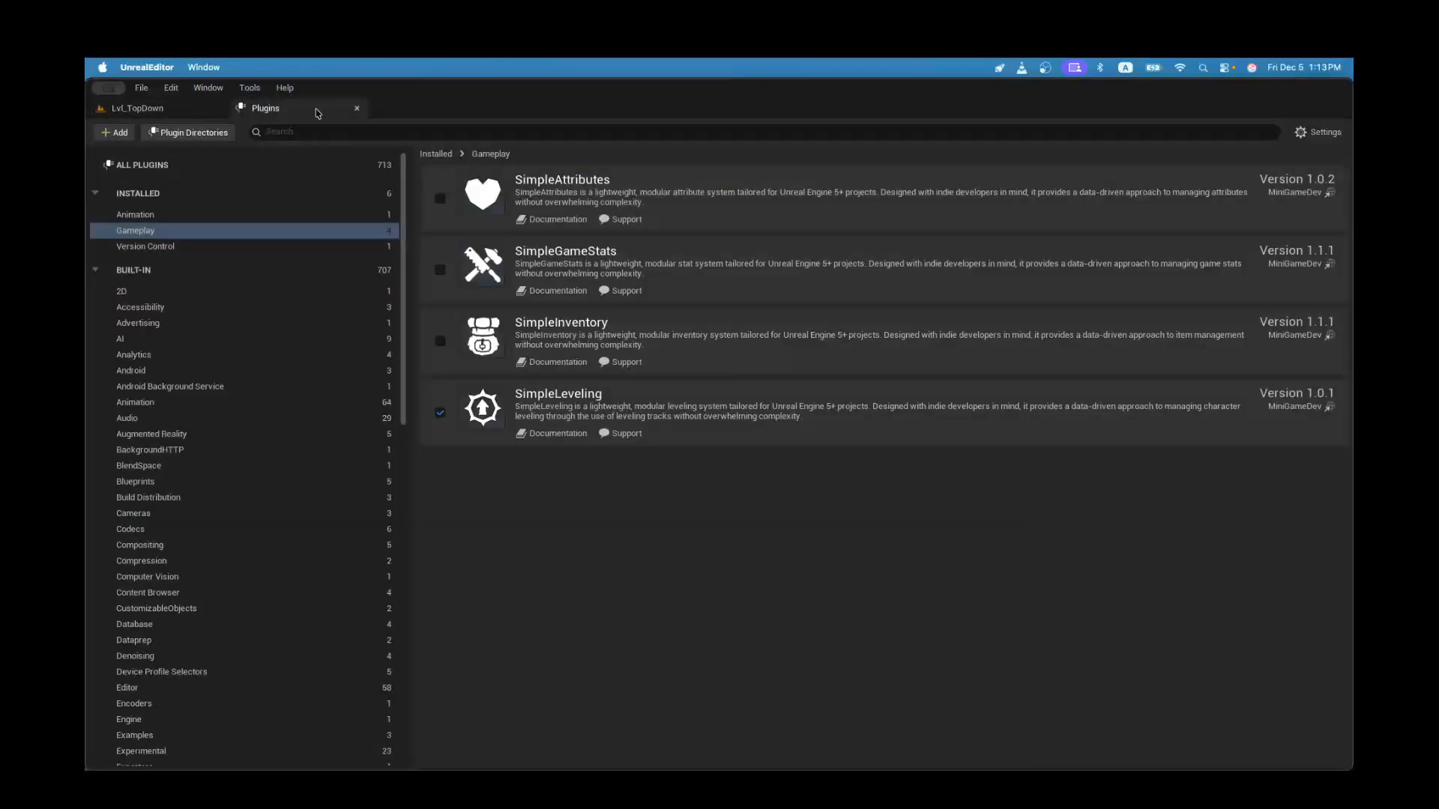
{"action": "left_click", "coordinate": [353, 108]}
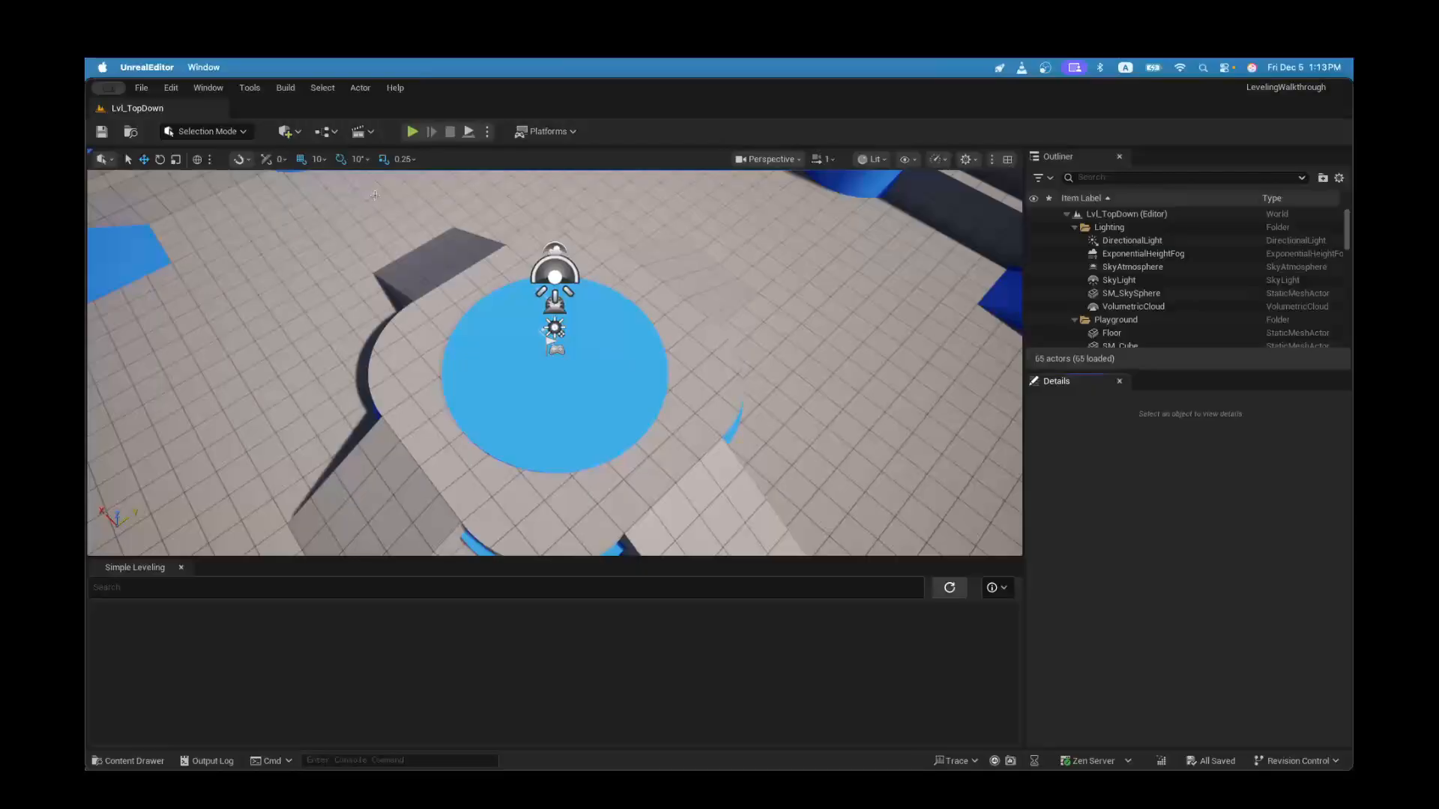
Step: Create a Data Asset of class Simple Leveling Subsystem Definition in the TopDown folder, name it DA_Leveling and save it
{"action": "key", "text": "ctrl+space"}
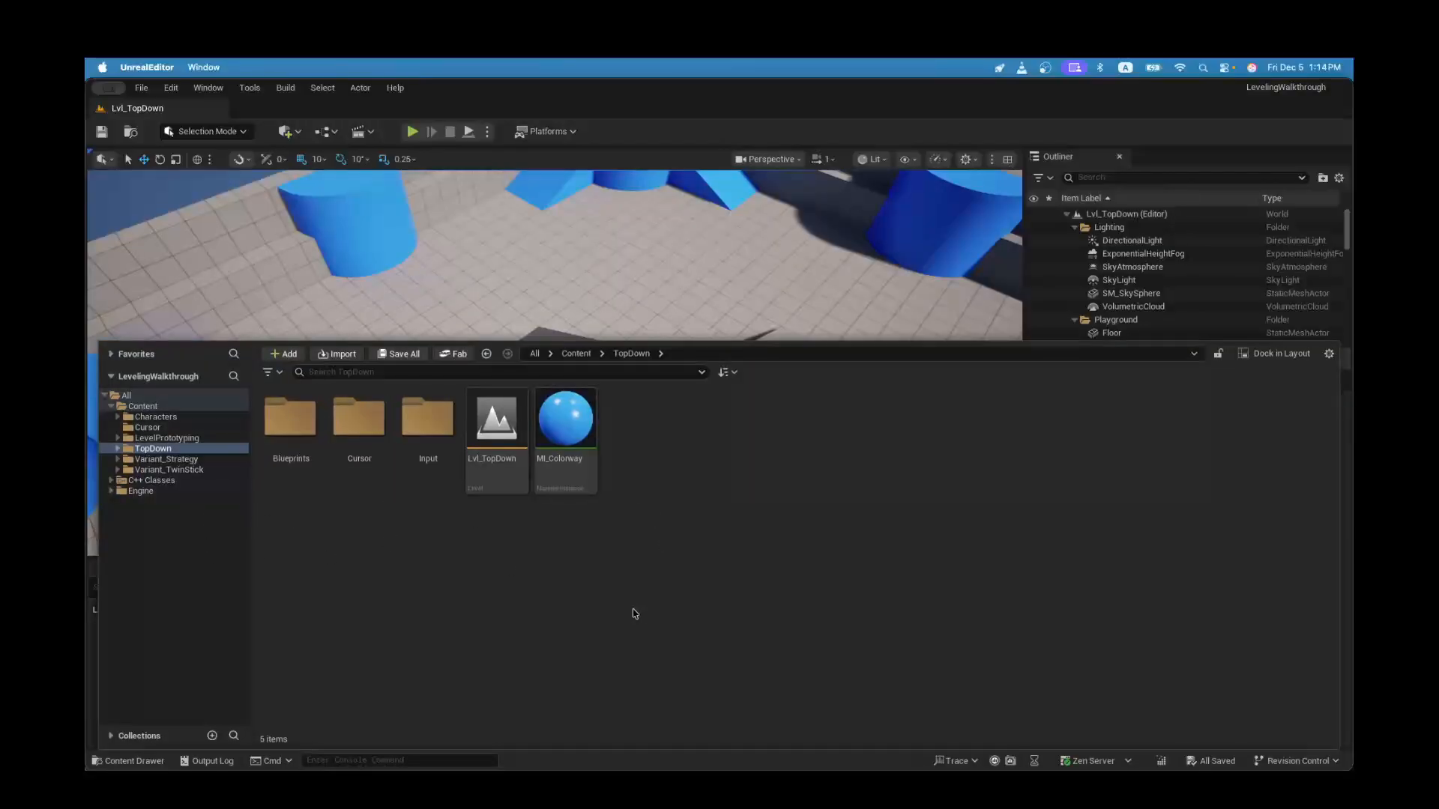
{"action": "right_click", "coordinate": [666, 555]}
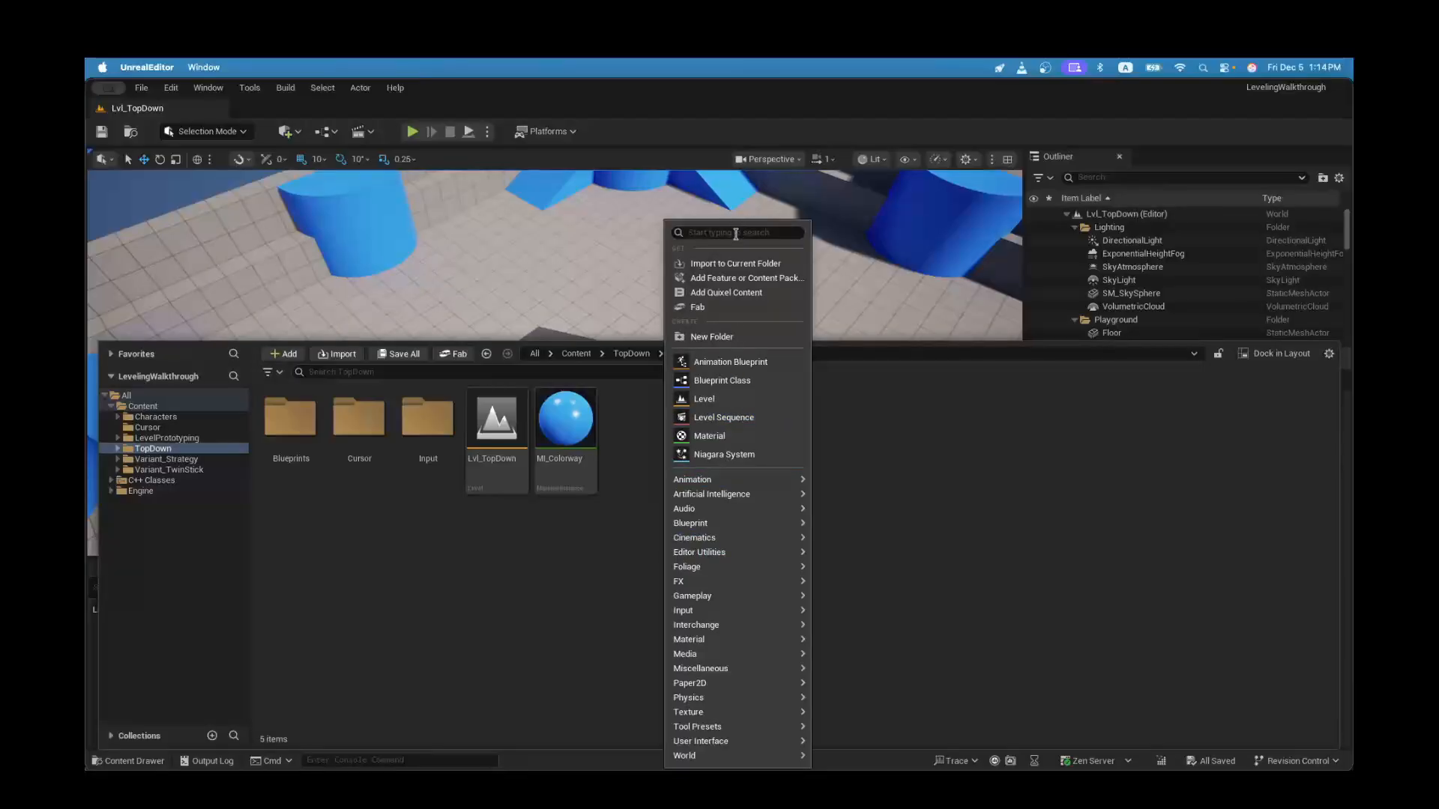
{"action": "type", "text": "Data"}
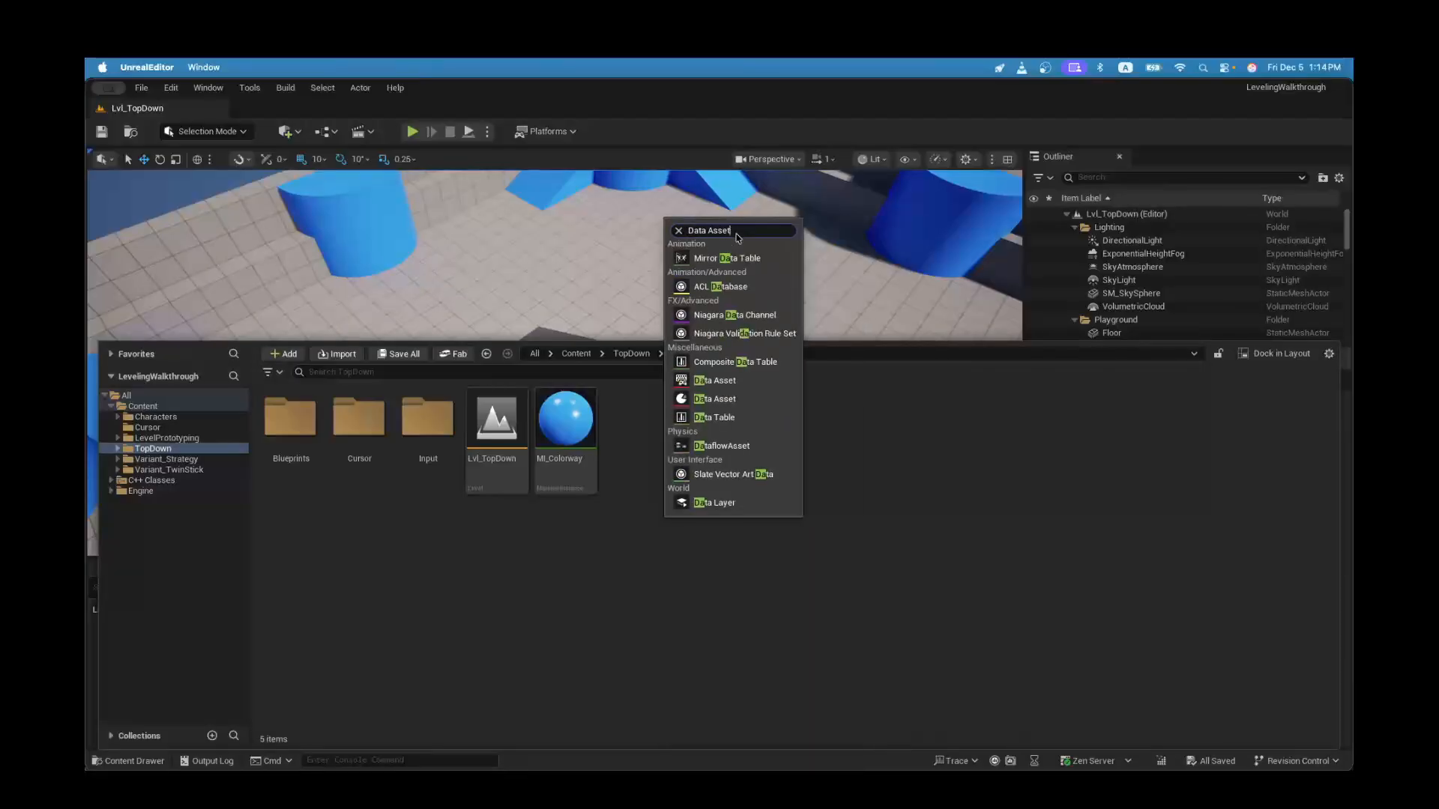
{"action": "type", "text": " Asset"}
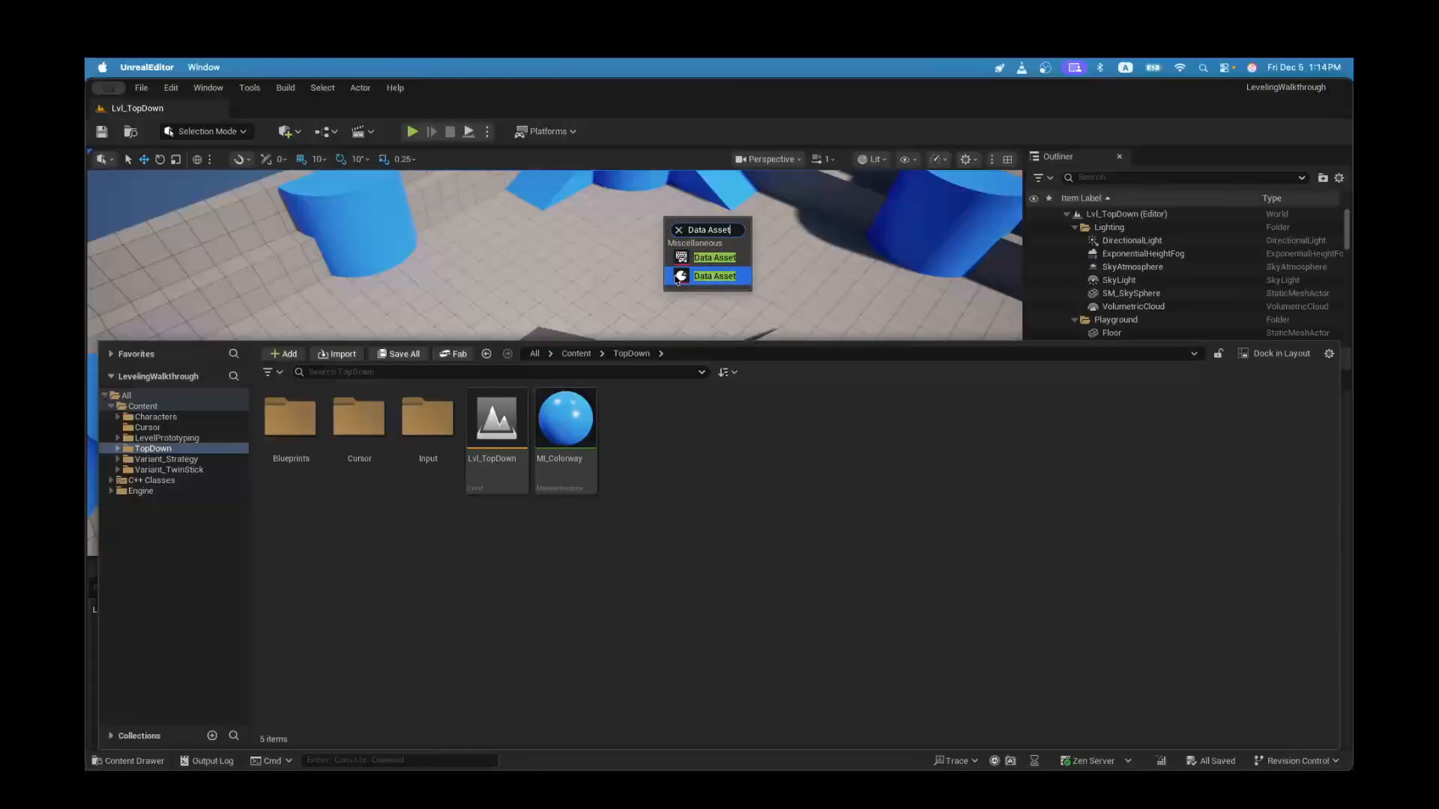
{"action": "left_click", "coordinate": [703, 276]}
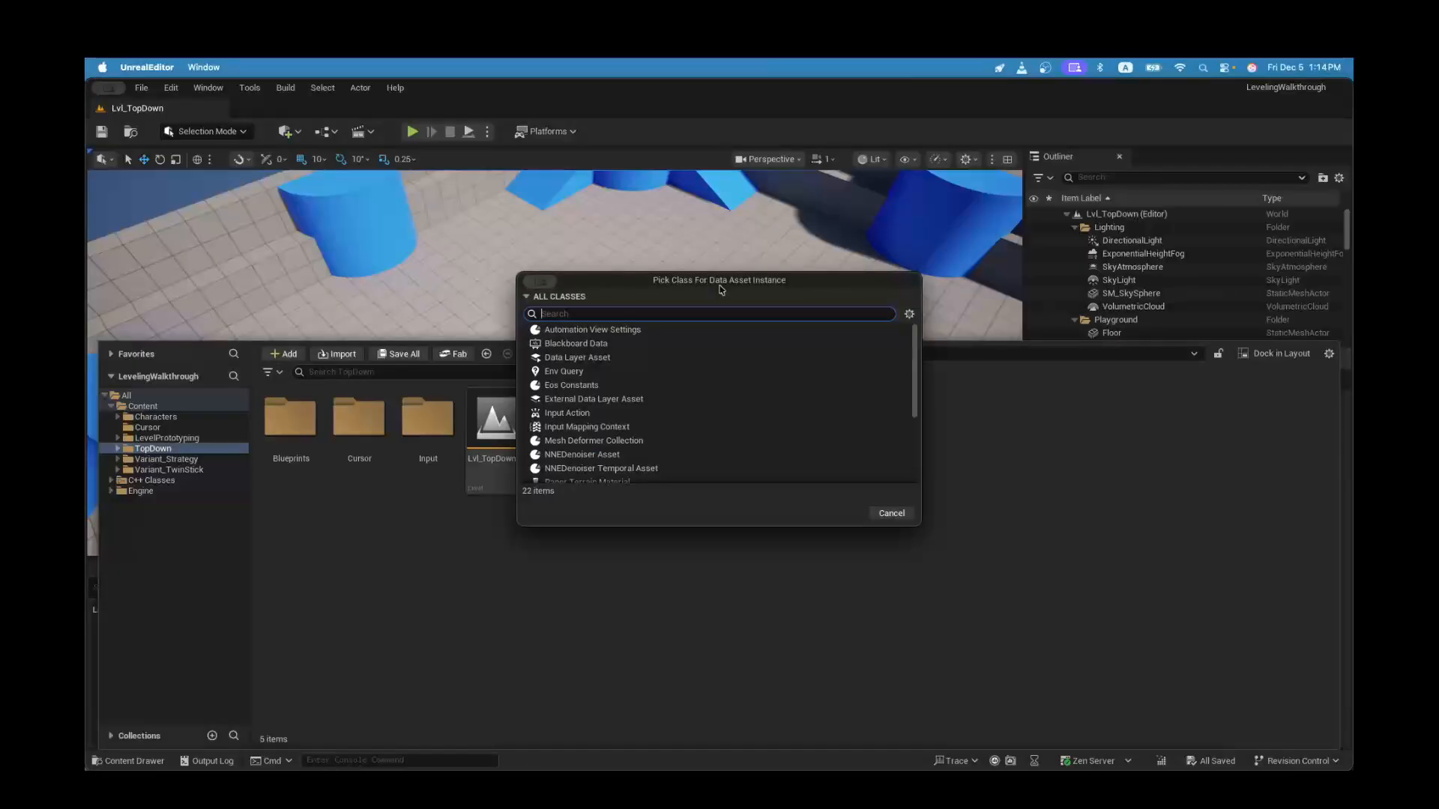
{"action": "left_click_drag", "start_coordinate": [722, 285], "coordinate": [785, 438]}
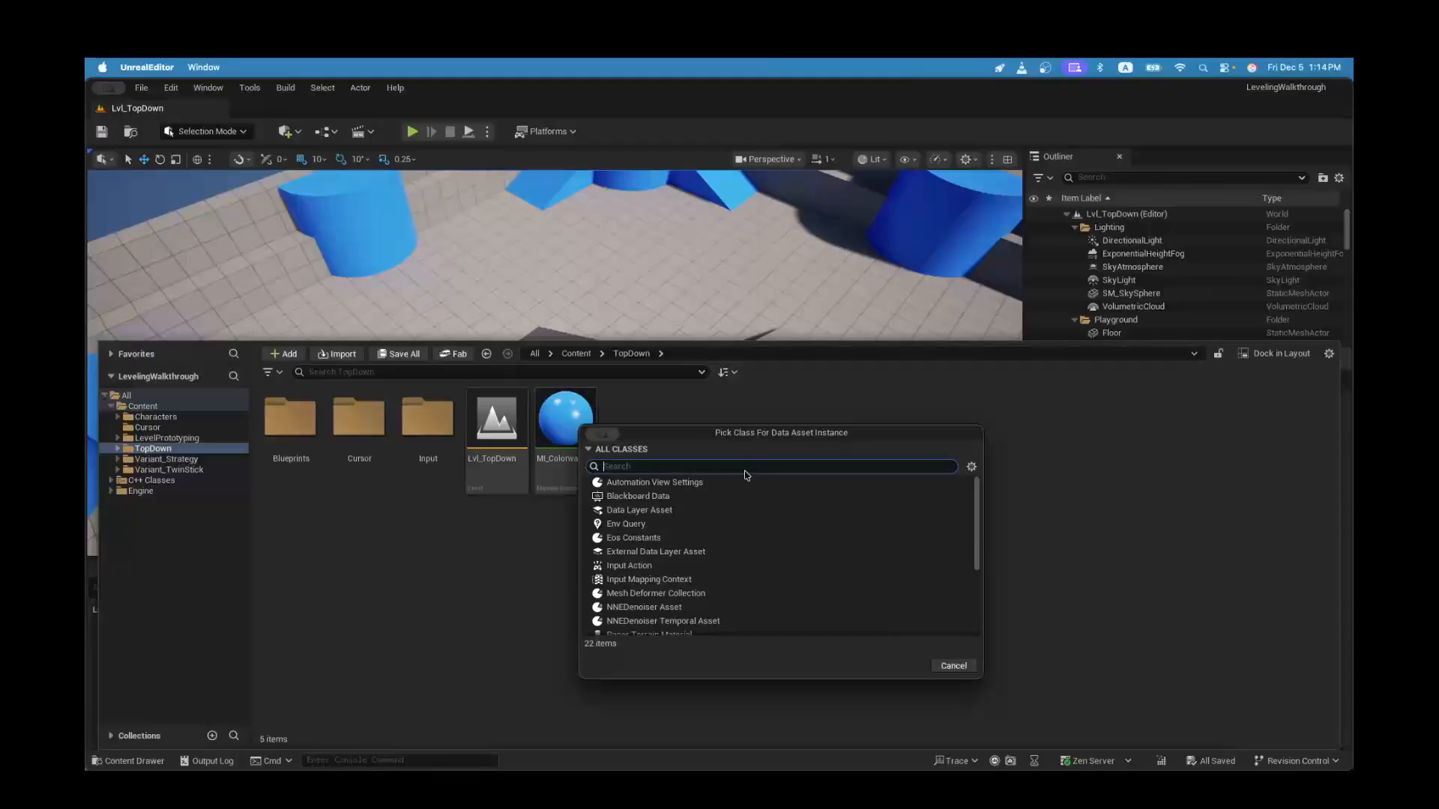
{"action": "type", "text": "SimpleL"}
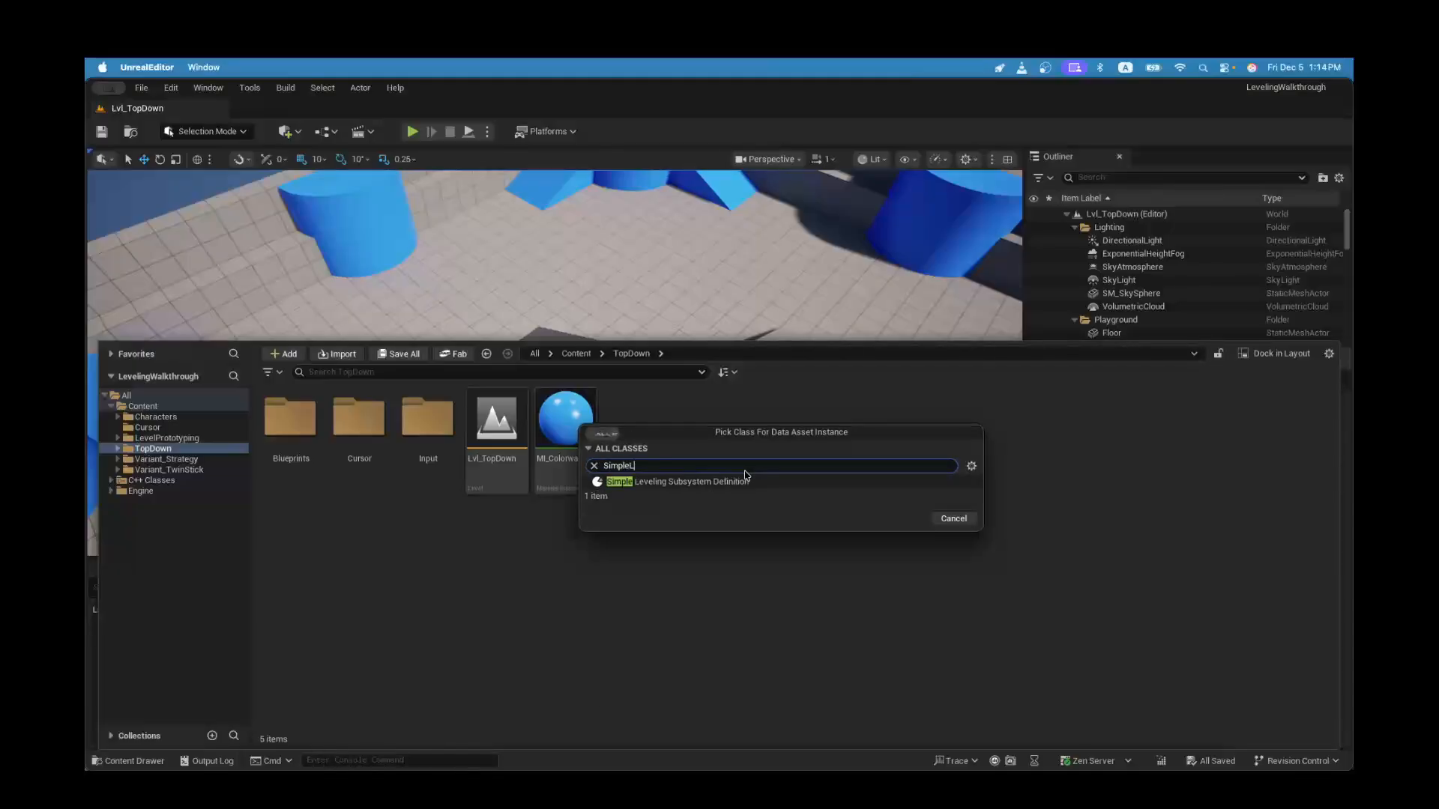
{"action": "left_click", "coordinate": [695, 487]}
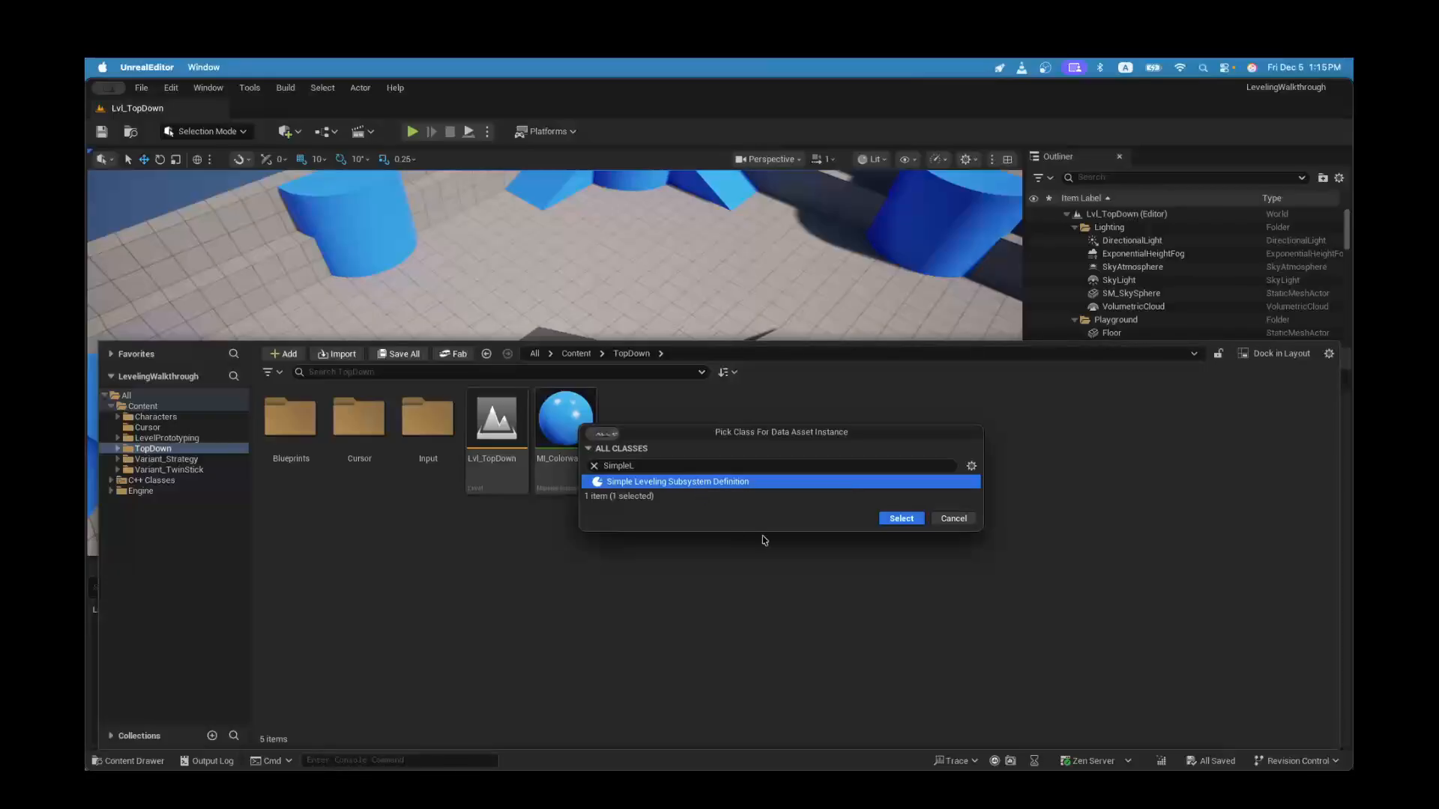
{"action": "left_click", "coordinate": [899, 518]}
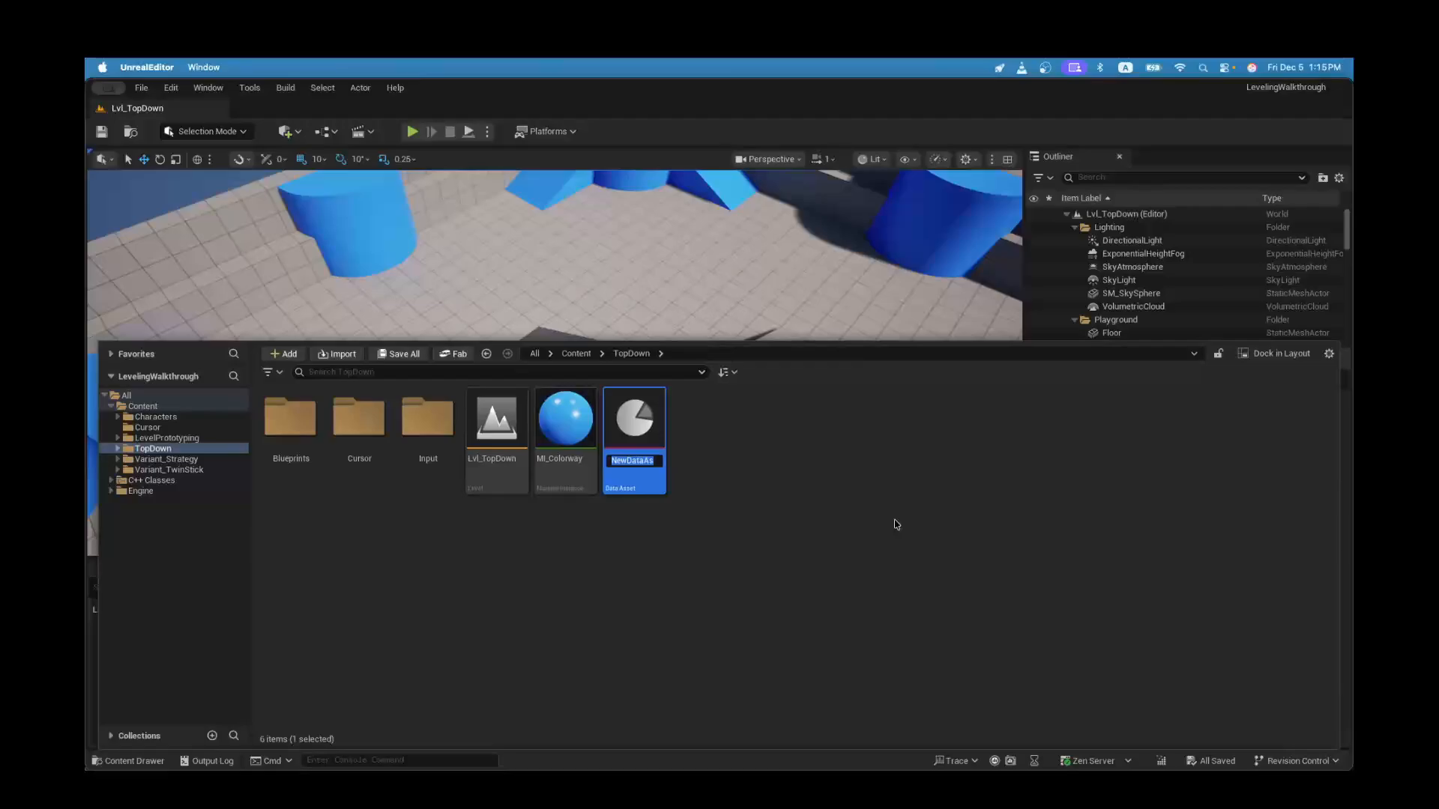
{"action": "type", "text": "DA_Leveling"}
{"action": "key", "text": "Return"}
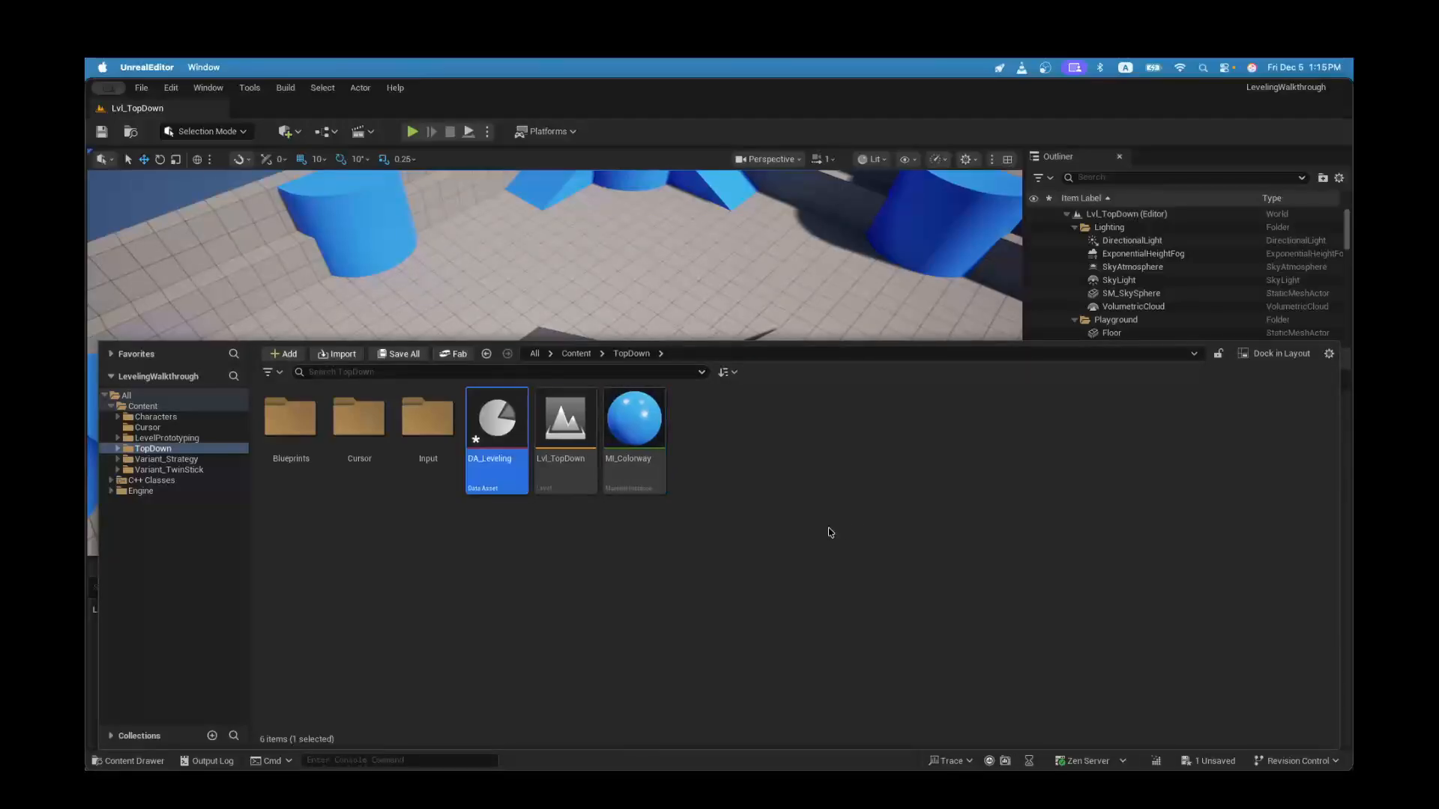
{"action": "key", "text": "super+s"}
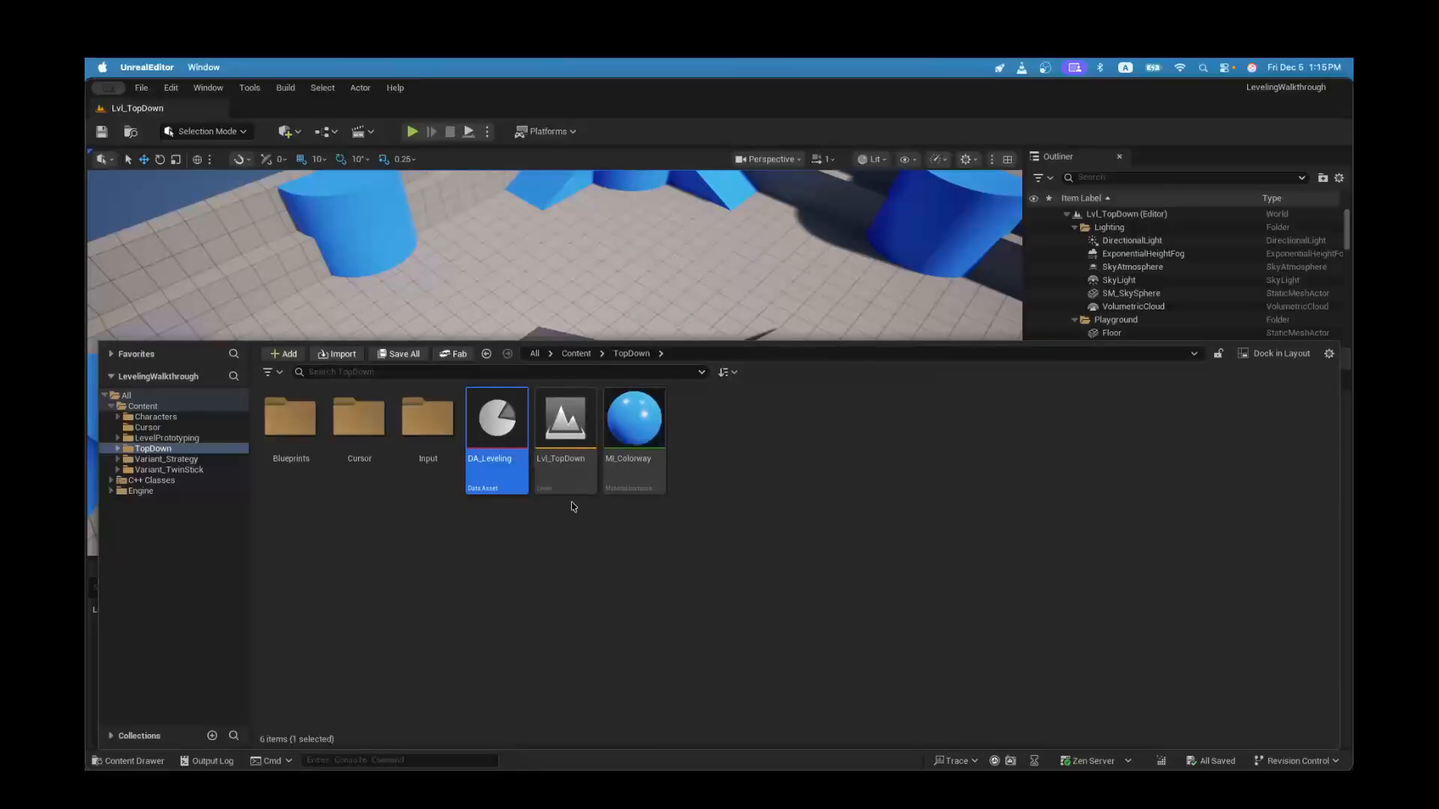
Step: Open DA_Leveling docked beside the level and add one expanded entry to its Leveling Track Definitions
{"action": "double_click", "coordinate": [495, 449]}
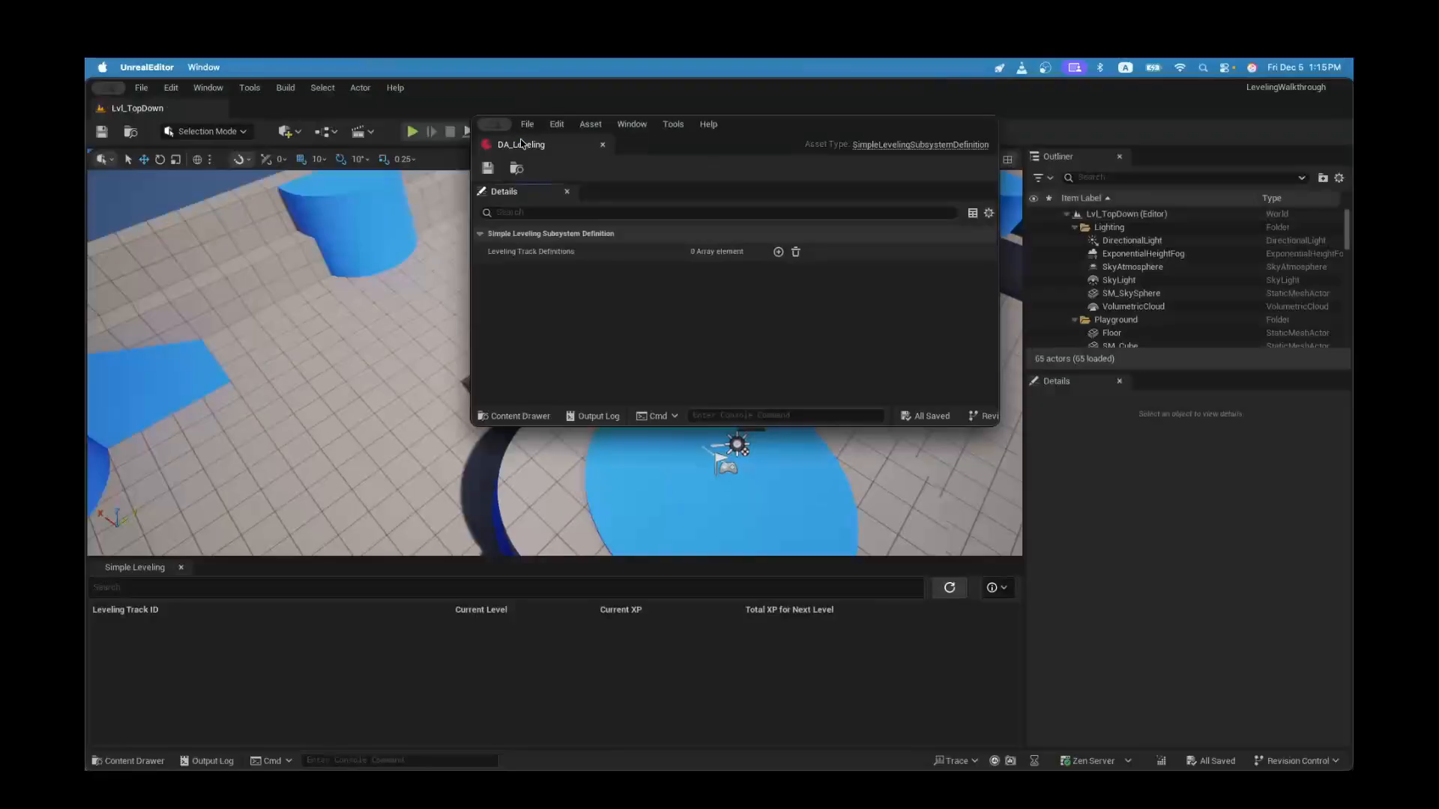
{"action": "left_click_drag", "start_coordinate": [523, 143], "coordinate": [459, 111]}
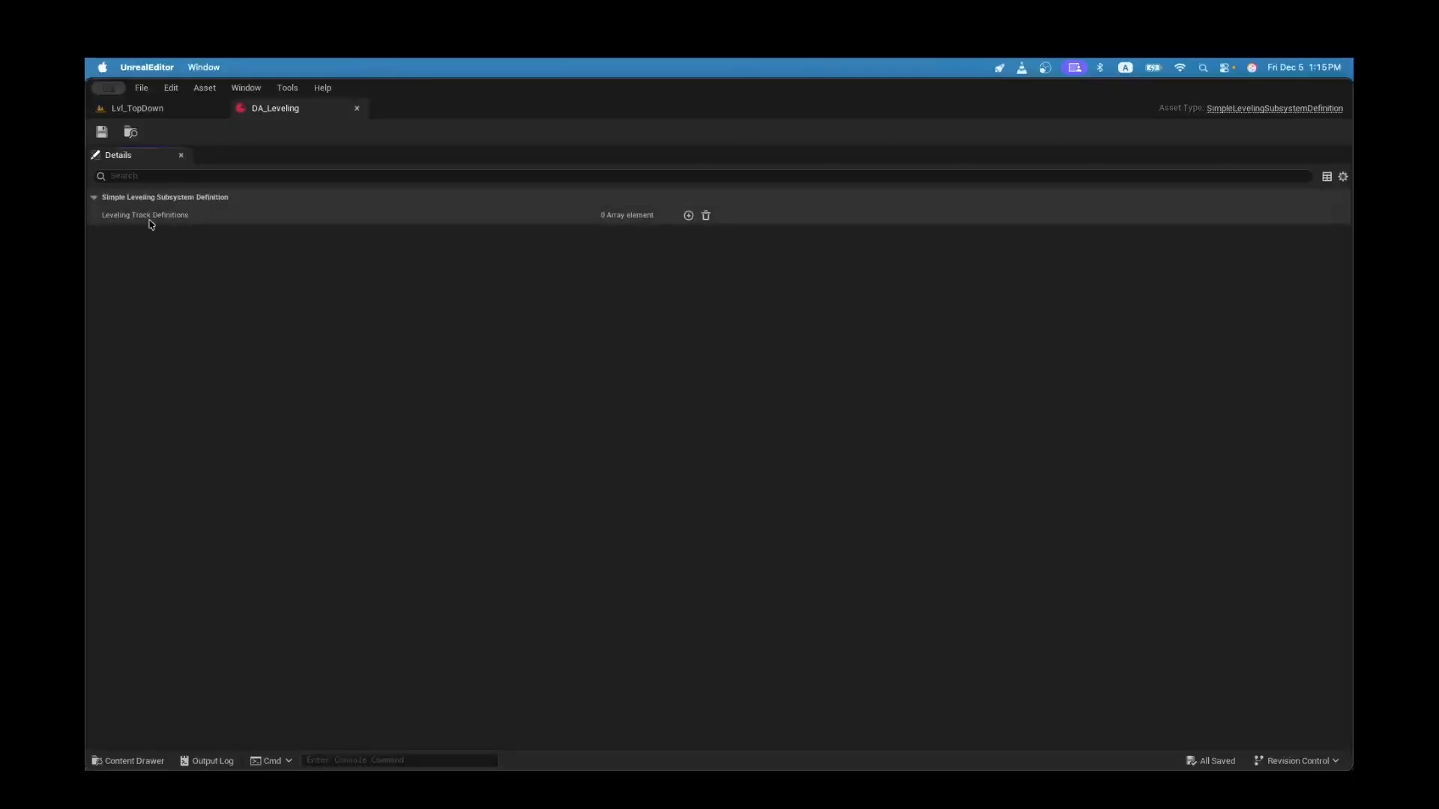
{"action": "left_click", "coordinate": [688, 215]}
{"action": "left_click", "coordinate": [106, 234]}
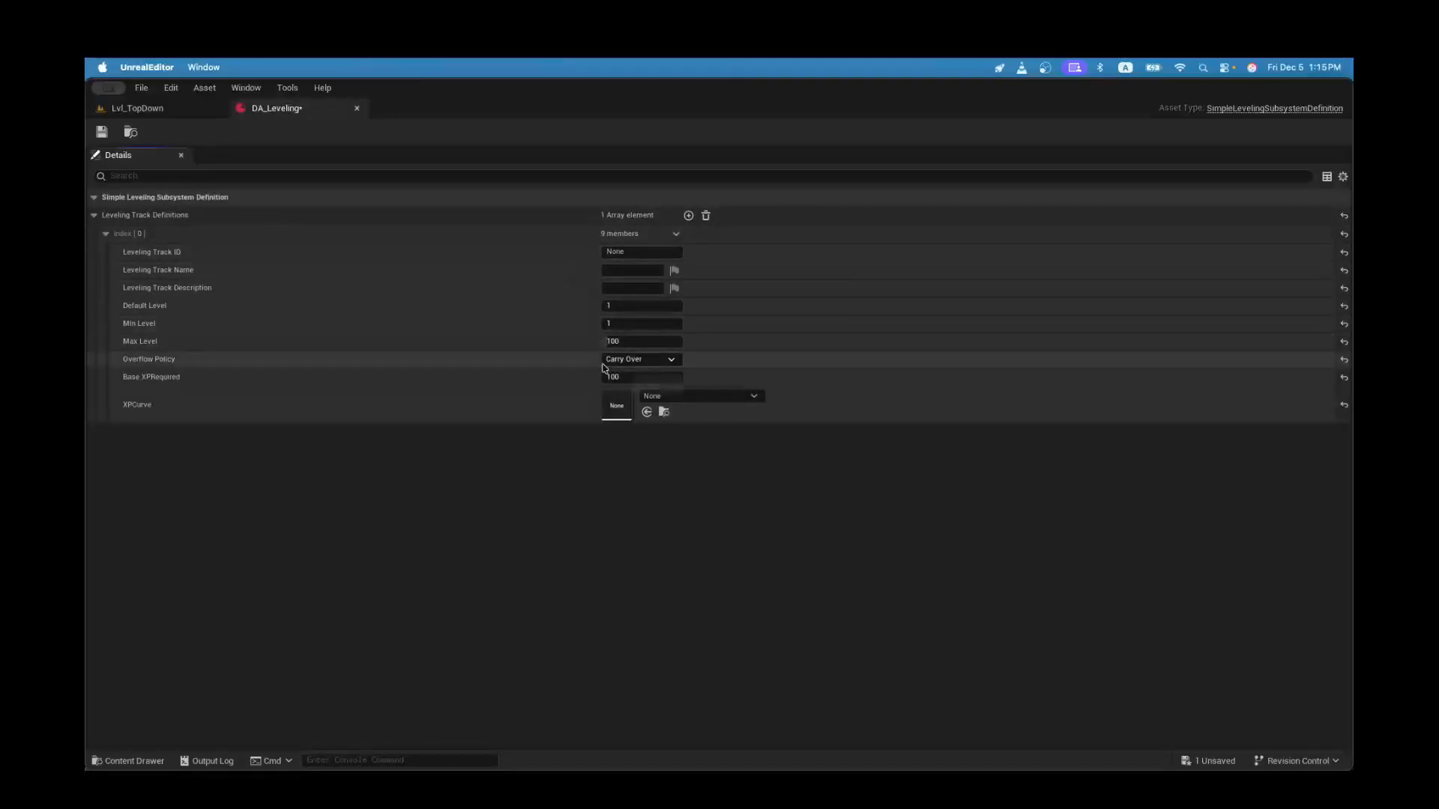
Step: Set the track's ID to Leveling.Something, its name to "Something Cool" and its description to "I can level up!"
{"action": "left_click", "coordinate": [638, 254]}
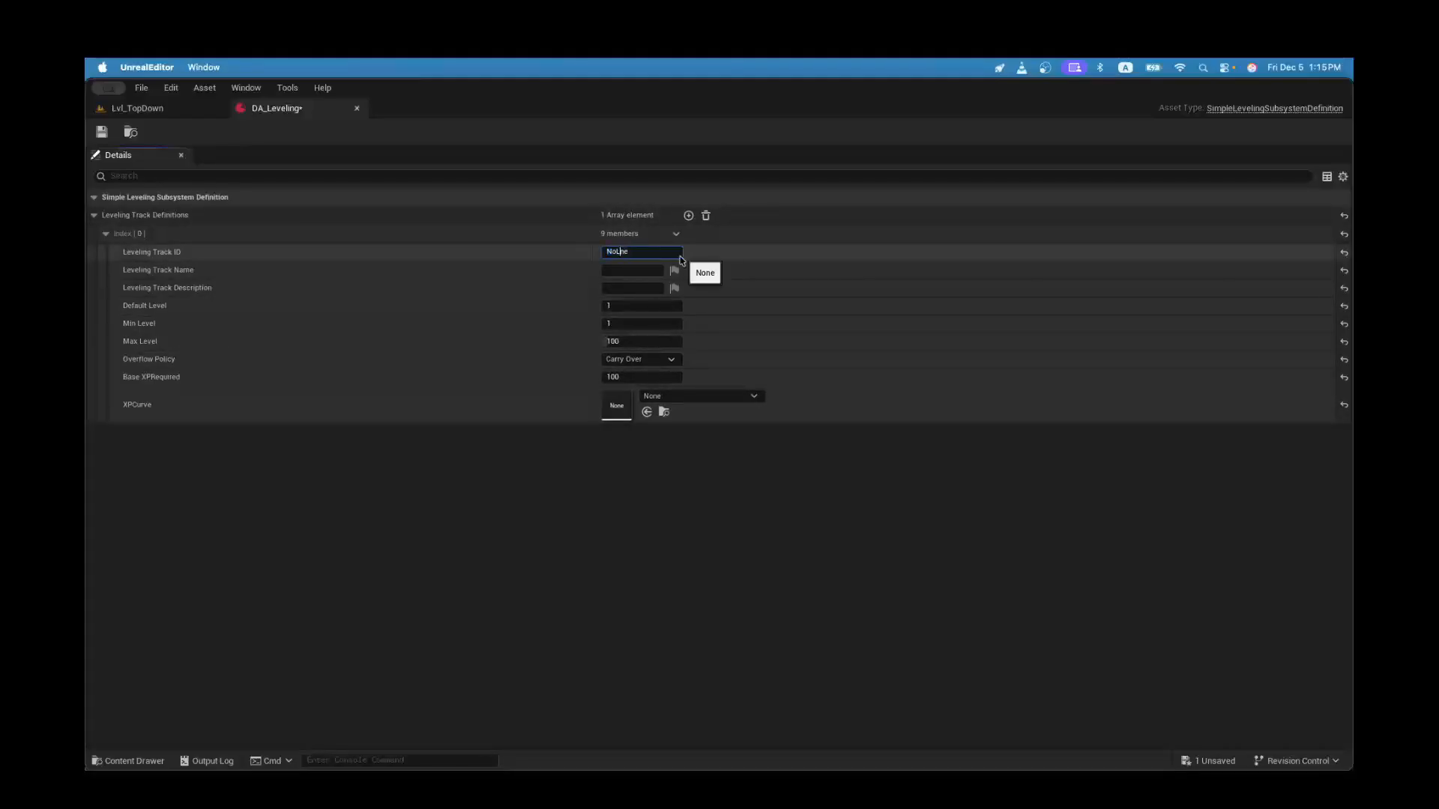
{"action": "type", "text": "Leveling Something"}
{"action": "key", "text": "Return"}
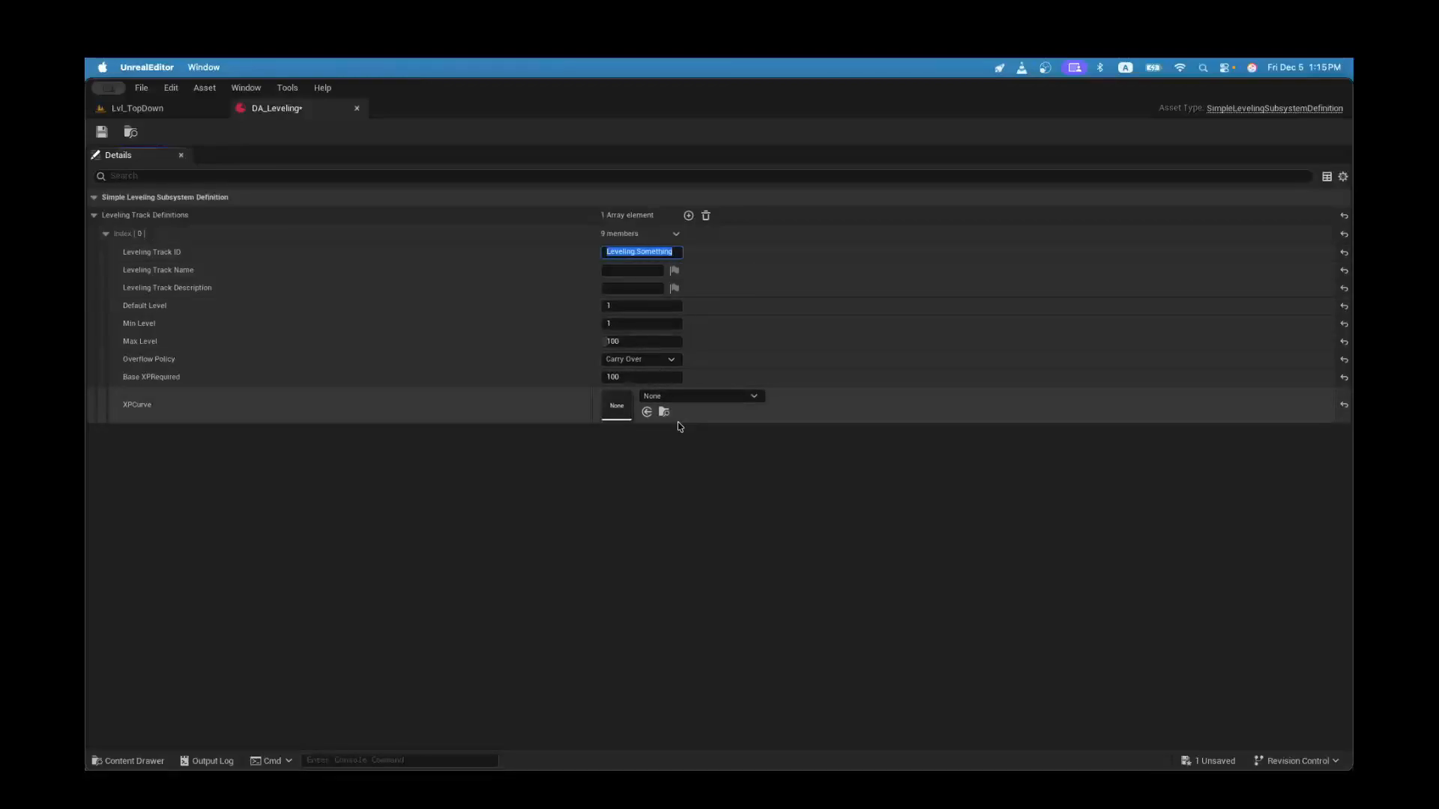
{"action": "left_click", "coordinate": [632, 270]}
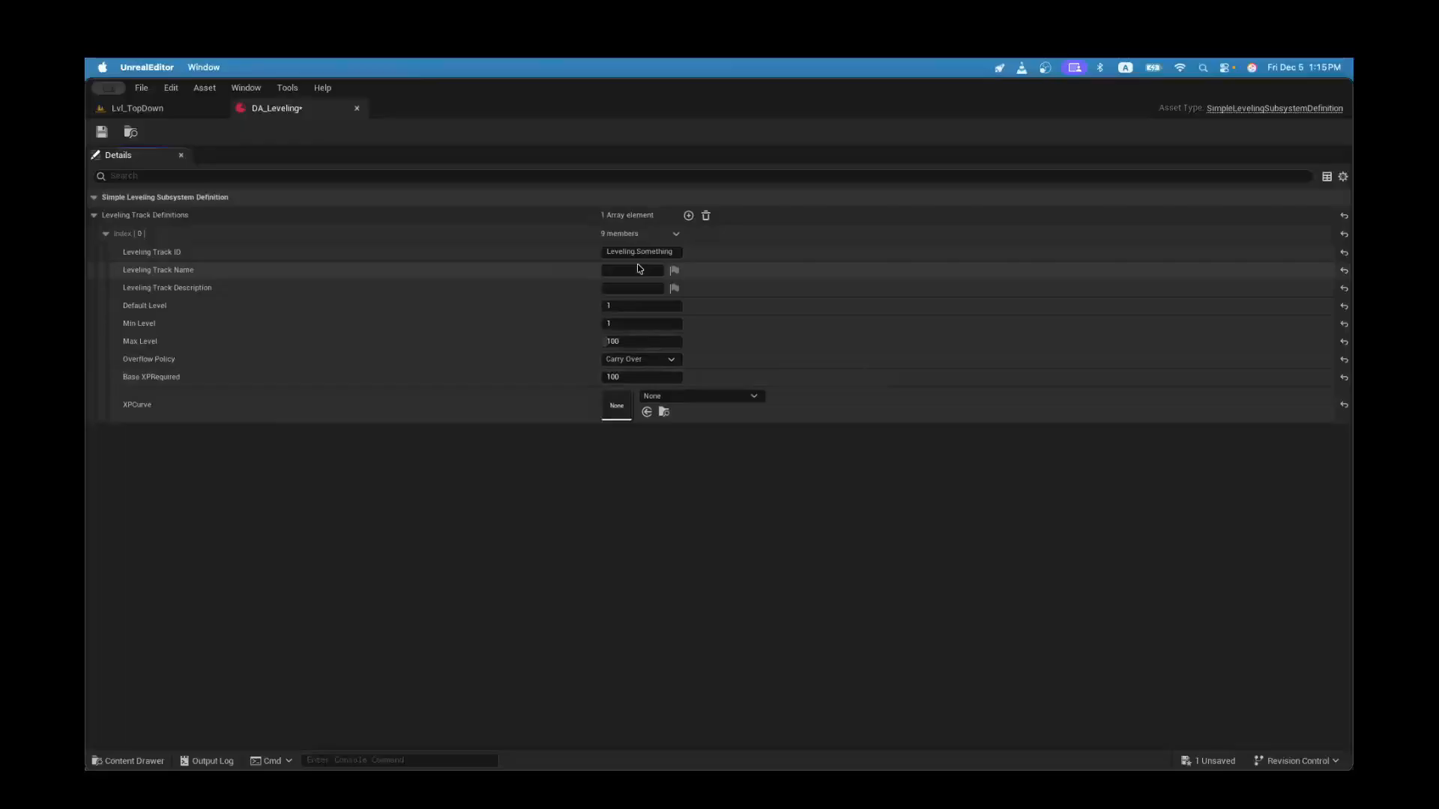
{"action": "type", "text": "Someth"}
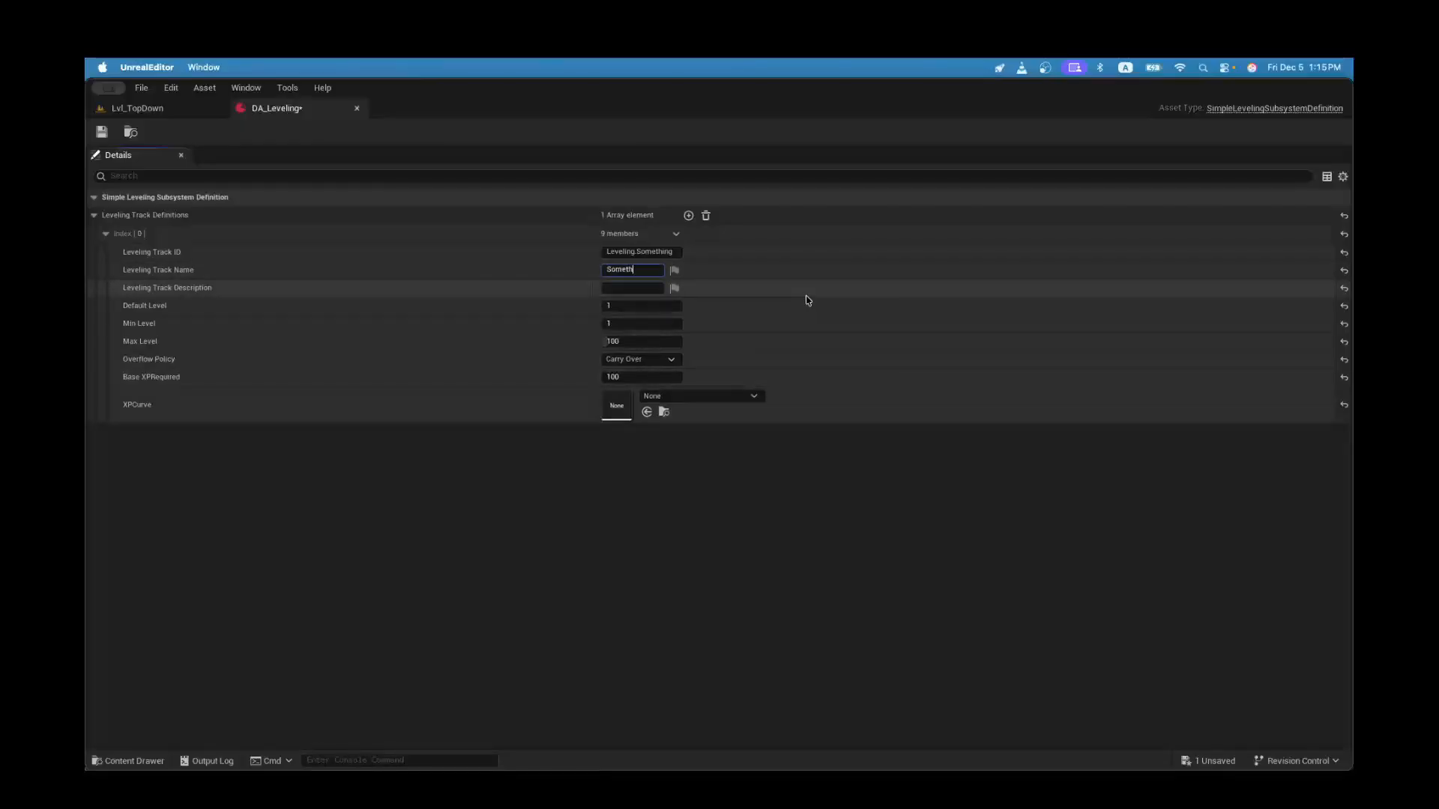
{"action": "type", "text": "ing Cool"}
{"action": "key", "text": "Return"}
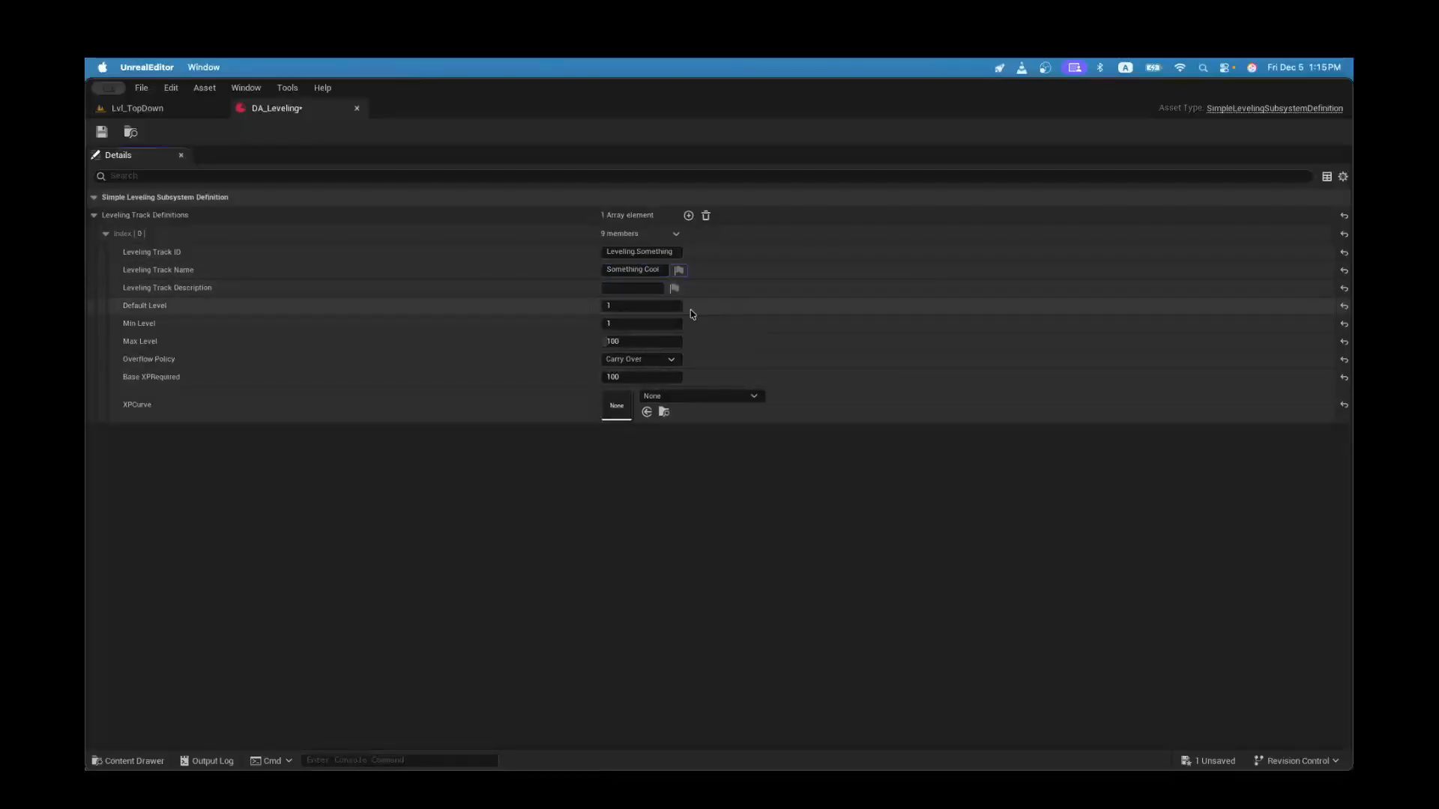
{"action": "left_click", "coordinate": [650, 292]}
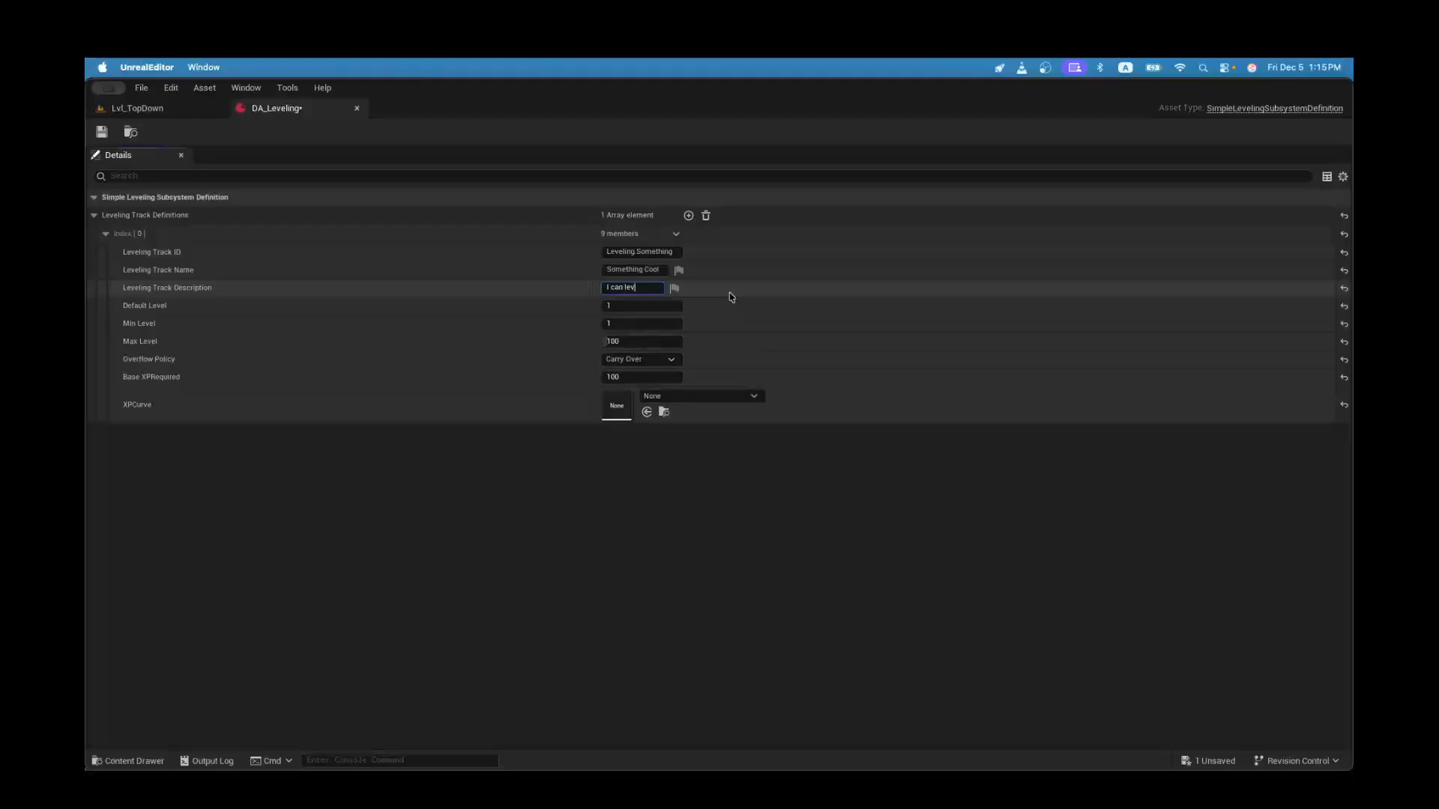
{"action": "type", "text": "I can level up!"}
{"action": "key", "text": "Return"}
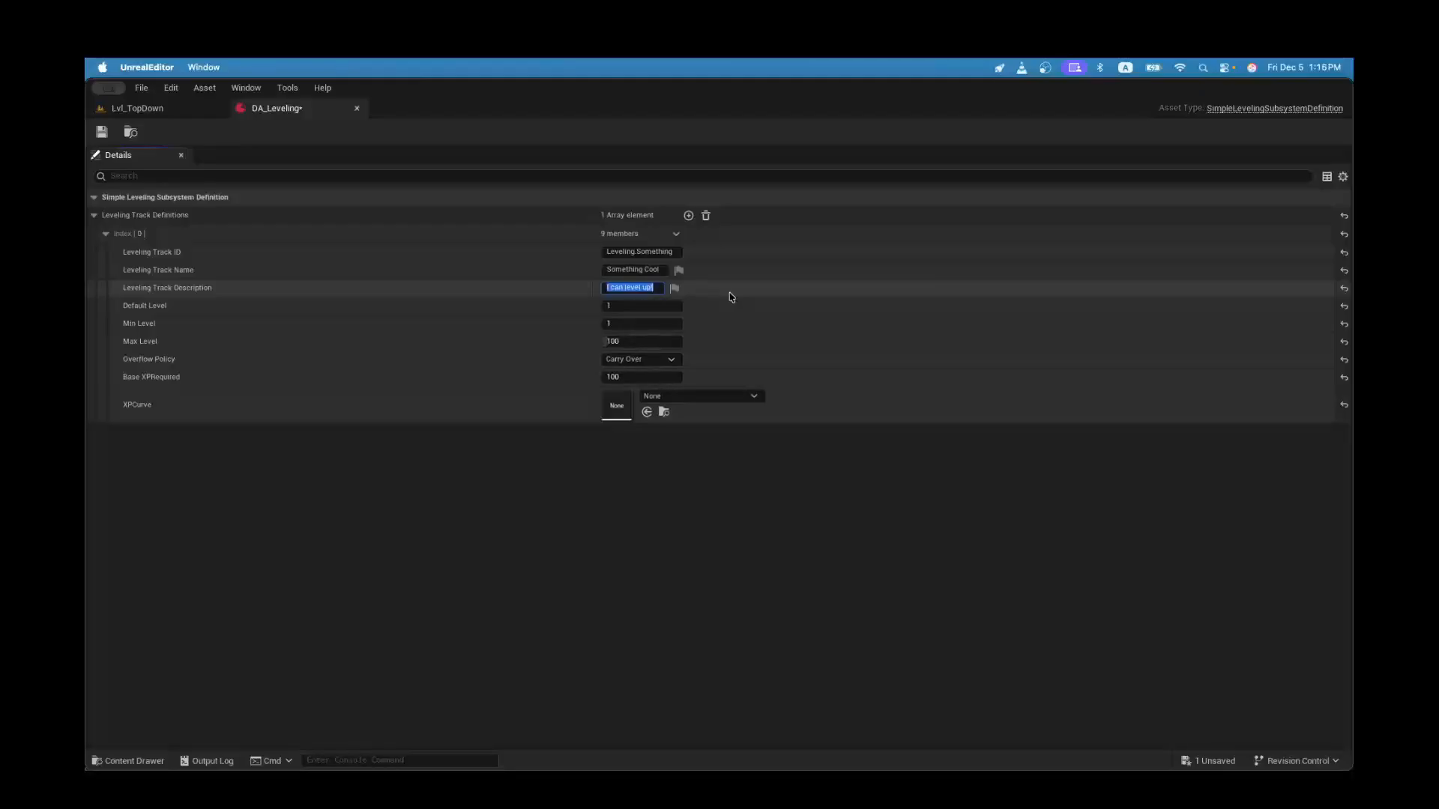
{"action": "left_click", "coordinate": [674, 481]}
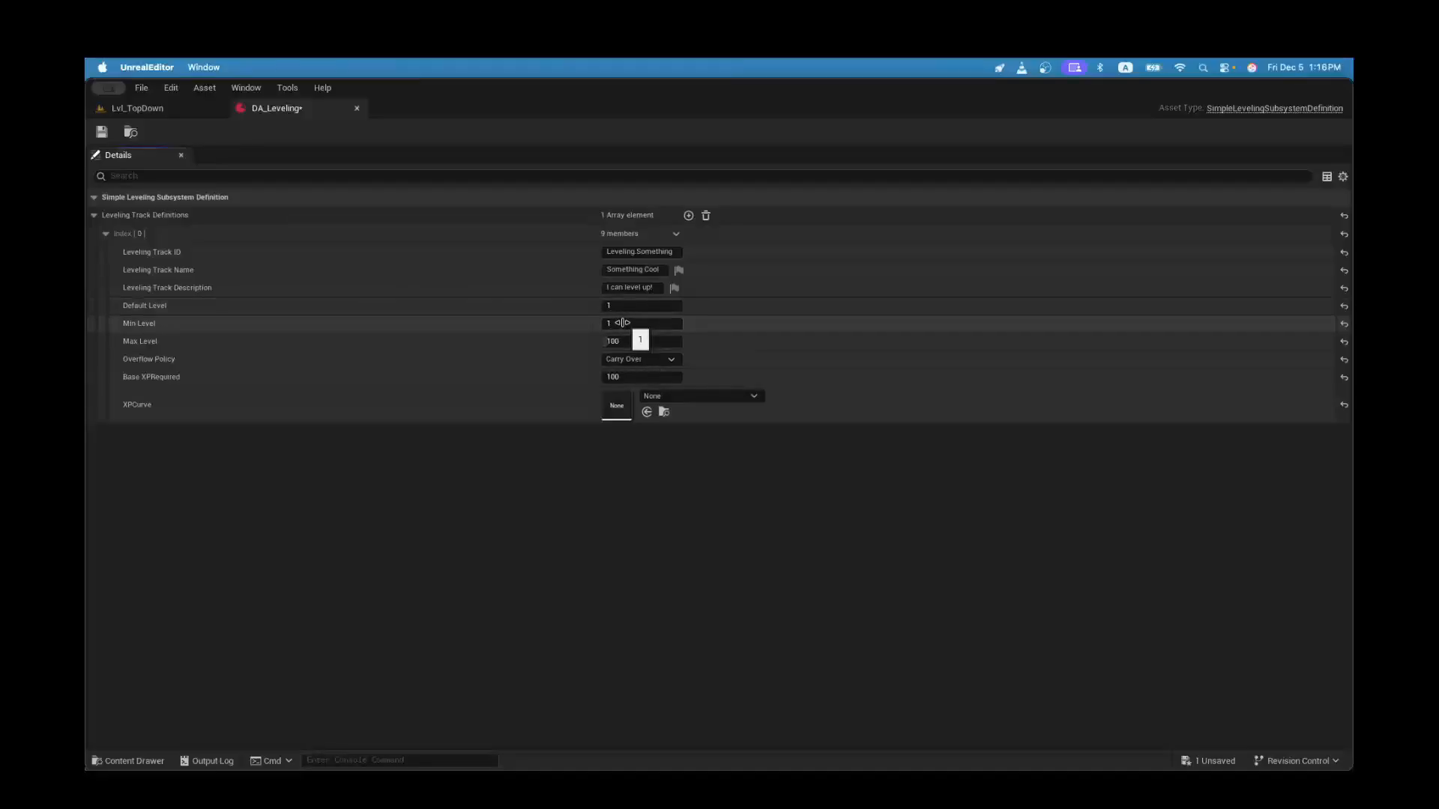
Step: Set the track's Max Level to 5 and Base XPRequired to 50, save DA_Leveling and return to Lvl_TopDown
{"action": "left_click", "coordinate": [659, 343]}
{"action": "type", "text": "5"}
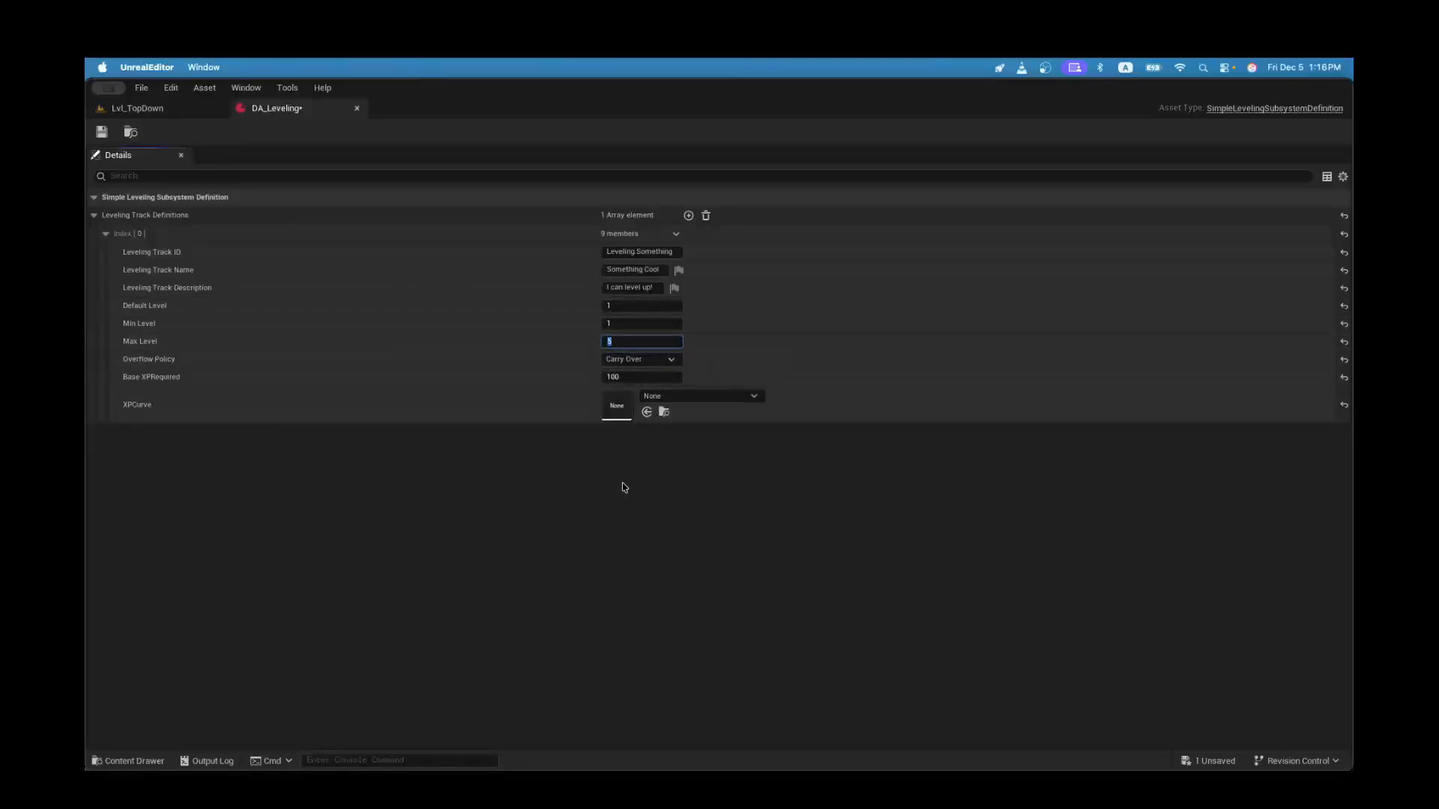
{"action": "left_click", "coordinate": [622, 483]}
{"action": "left_click", "coordinate": [633, 377]}
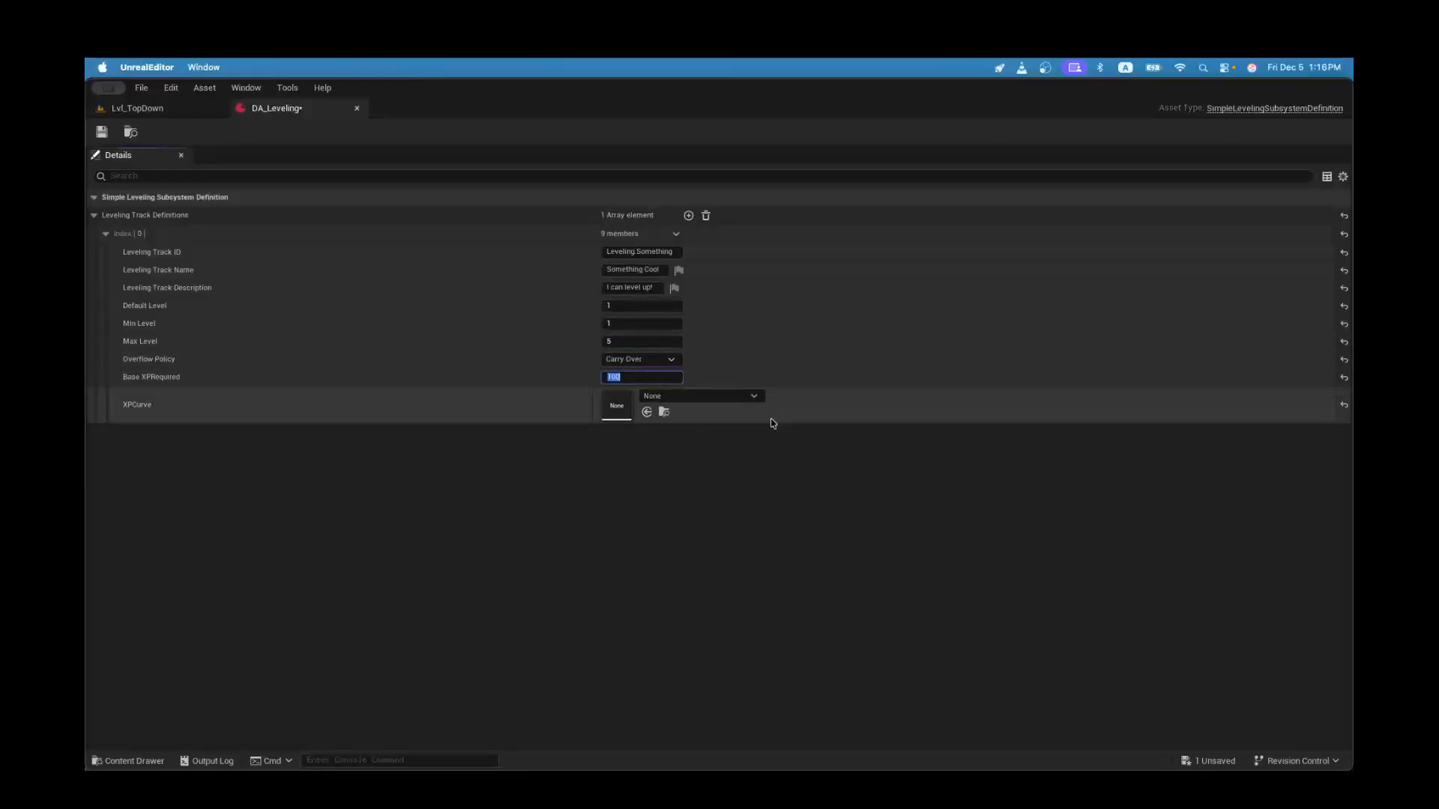
{"action": "key", "text": "Return"}
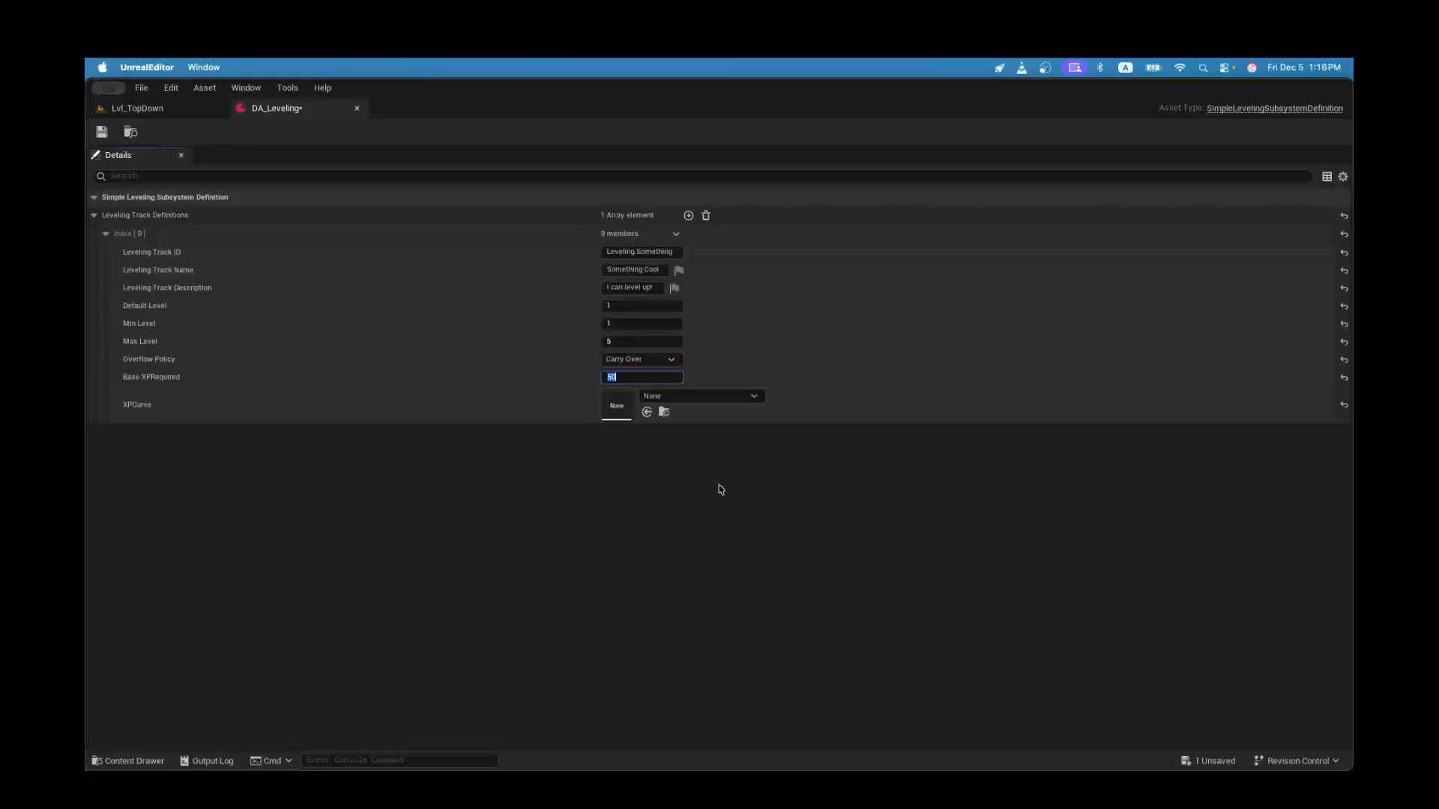
{"action": "left_click", "coordinate": [101, 132]}
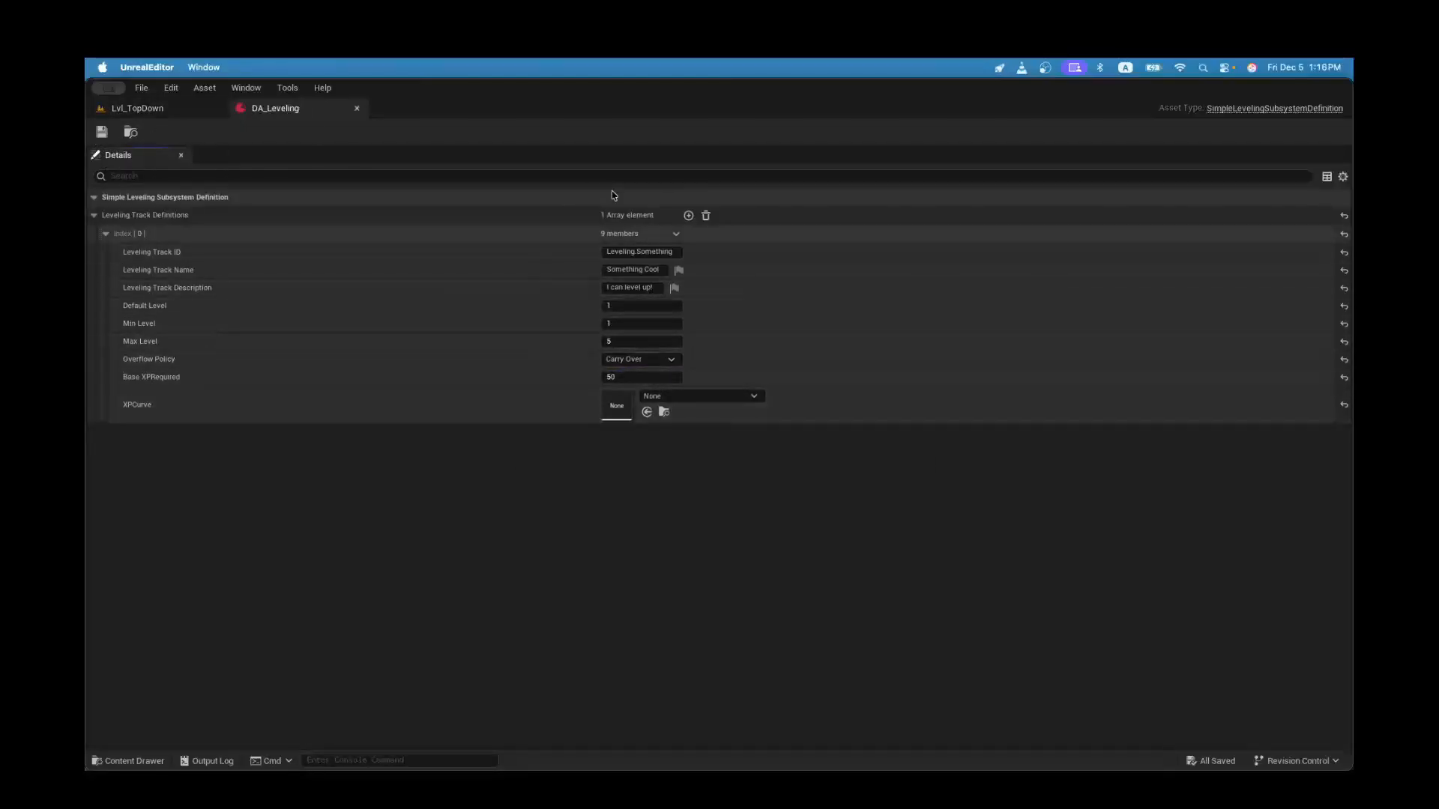
{"action": "left_click", "coordinate": [165, 112]}
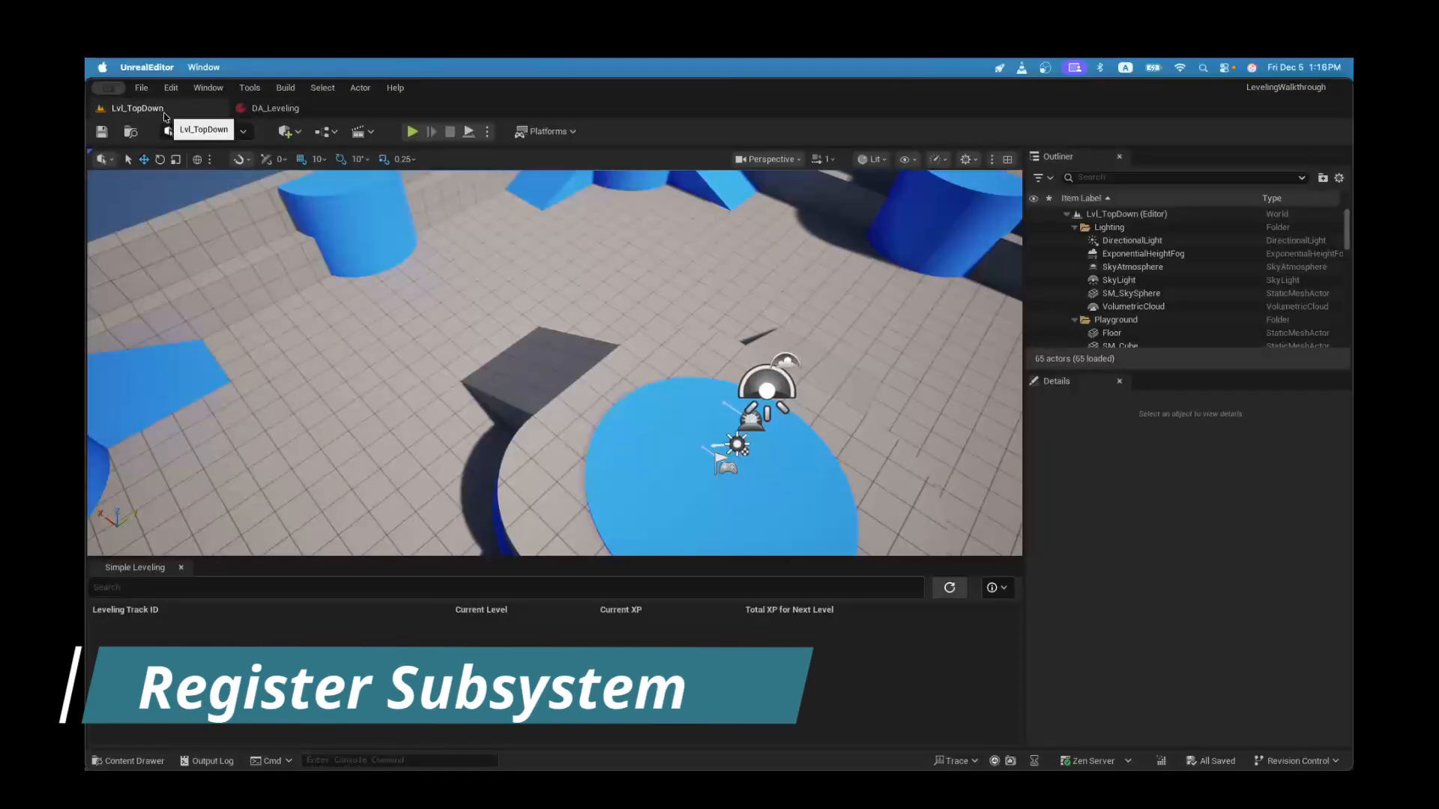
Step: Open the Level Blueprint of Lvl_TopDown and delete the Event Tick node from its EventGraph
{"action": "left_click", "coordinate": [325, 131]}
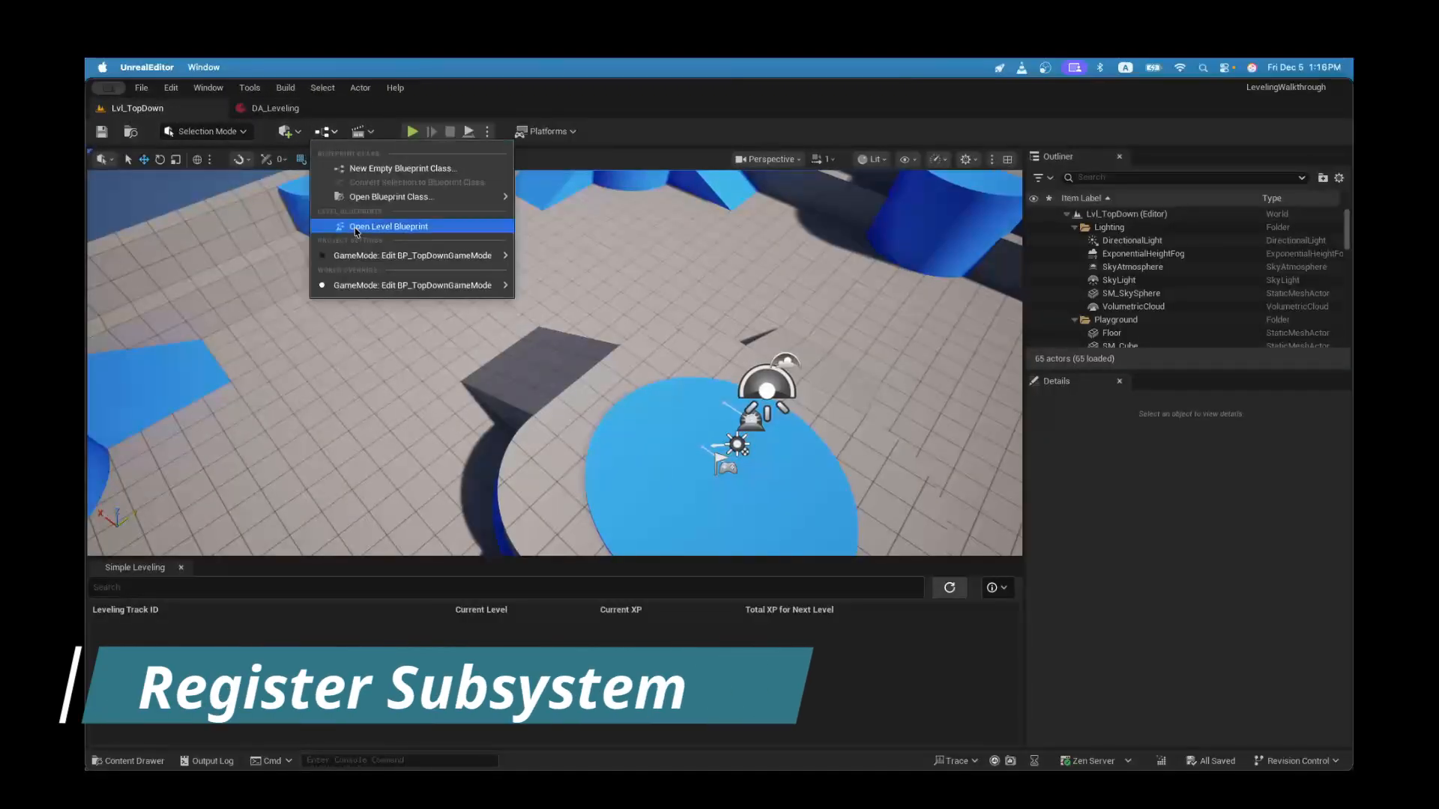
{"action": "left_click", "coordinate": [357, 228]}
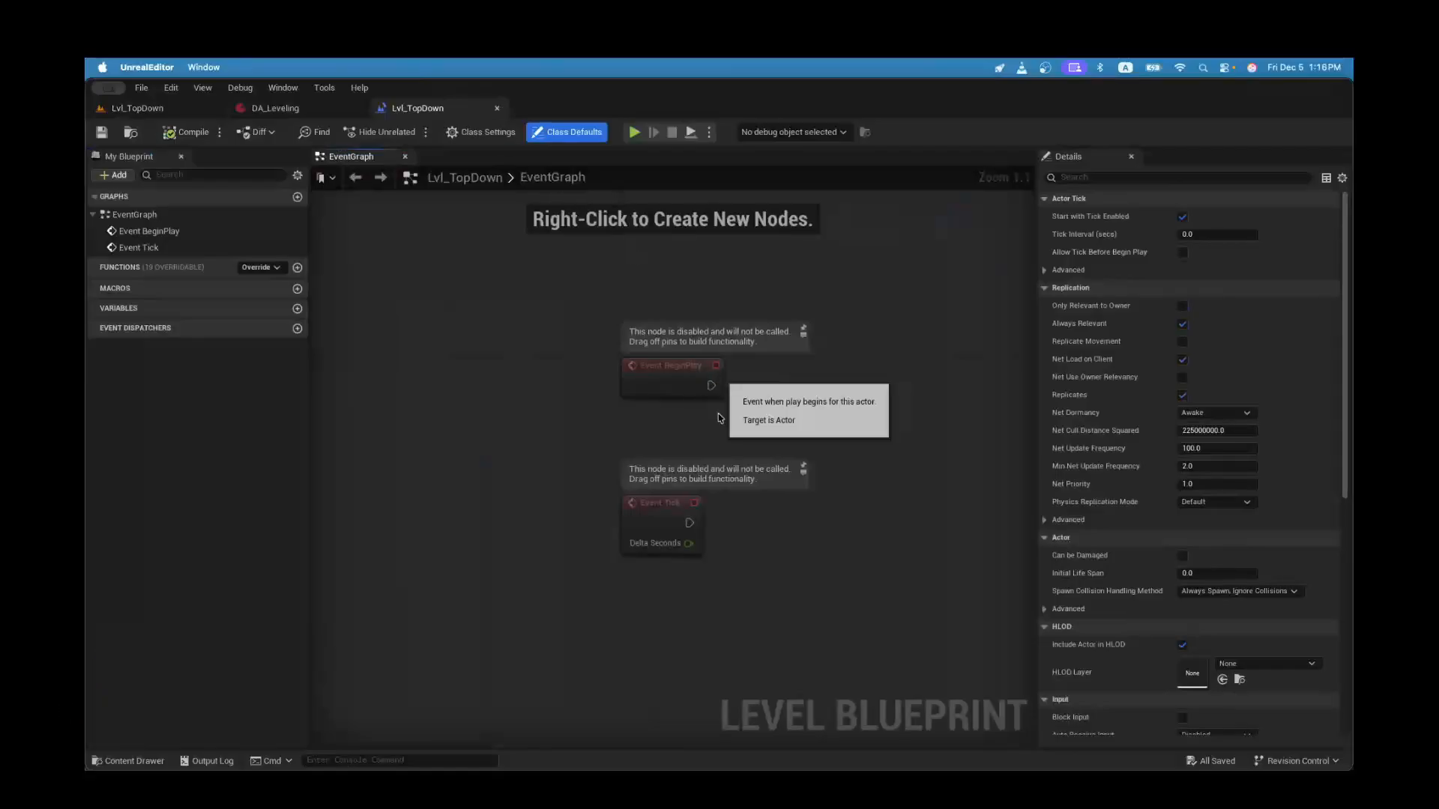
{"action": "left_click", "coordinate": [592, 533]}
{"action": "key", "text": "Delete"}
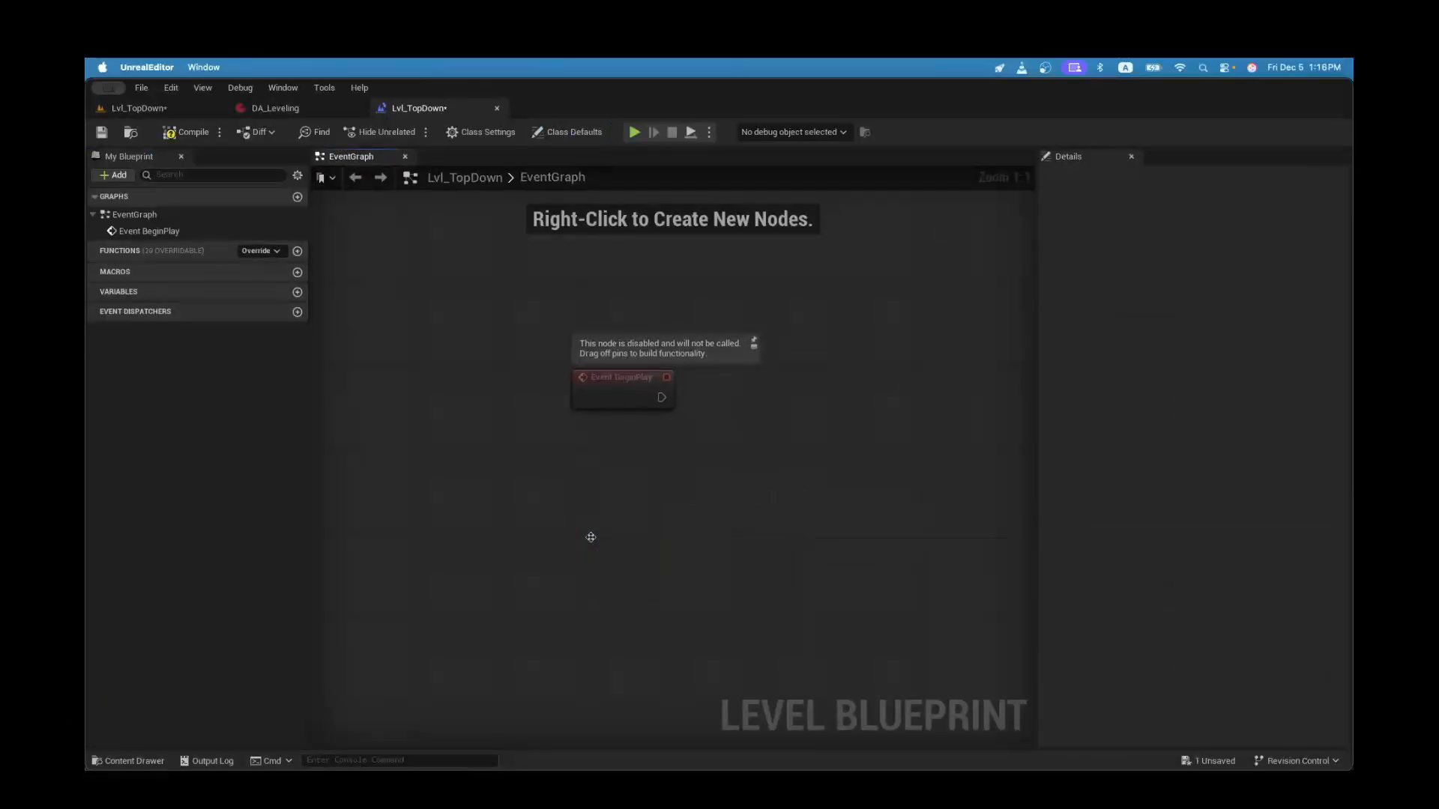
Step: Add a Get SimpleLevelingSubsystem node below the Event BeginPlay node
{"action": "right_click", "coordinate": [671, 539]}
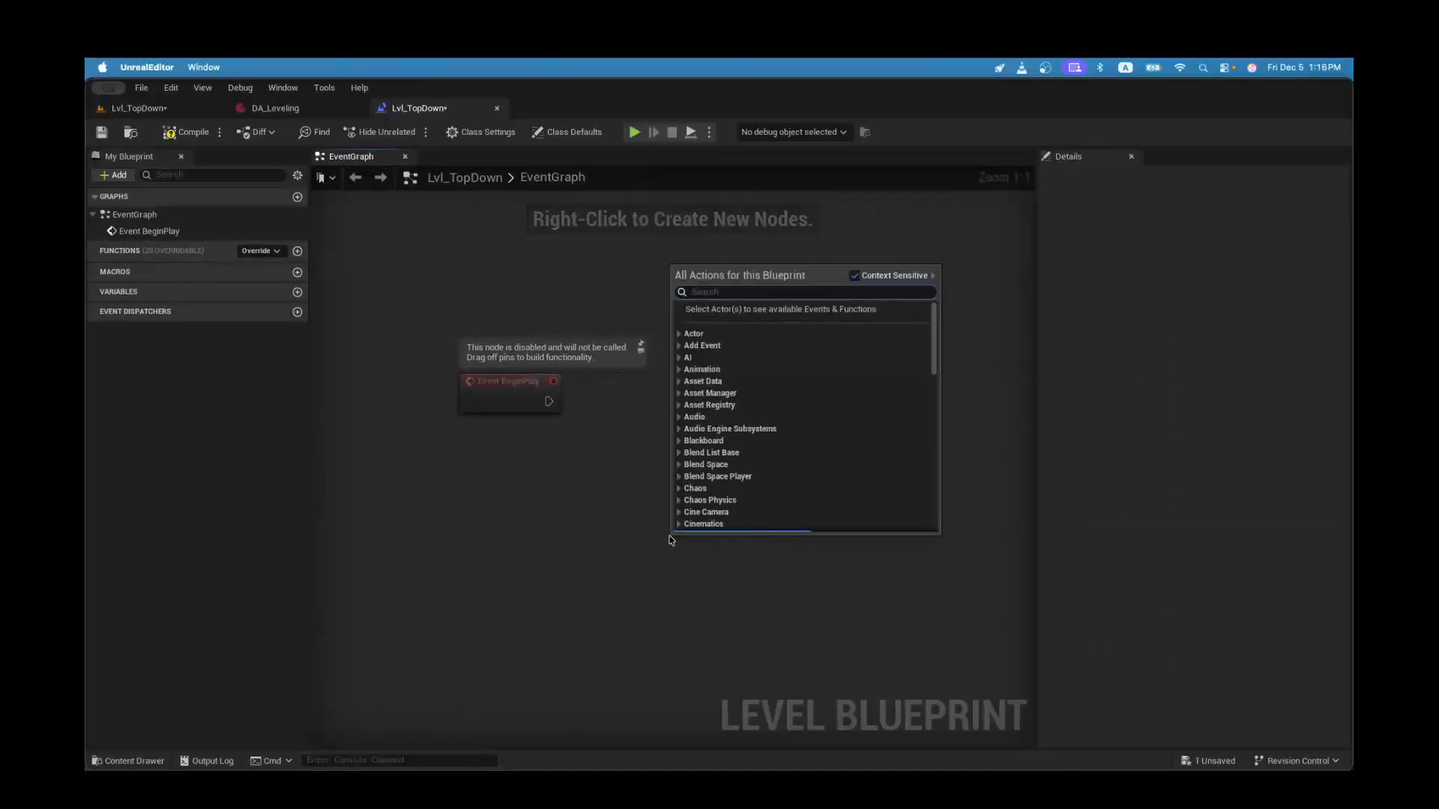
{"action": "type", "text": "Get Simple"}
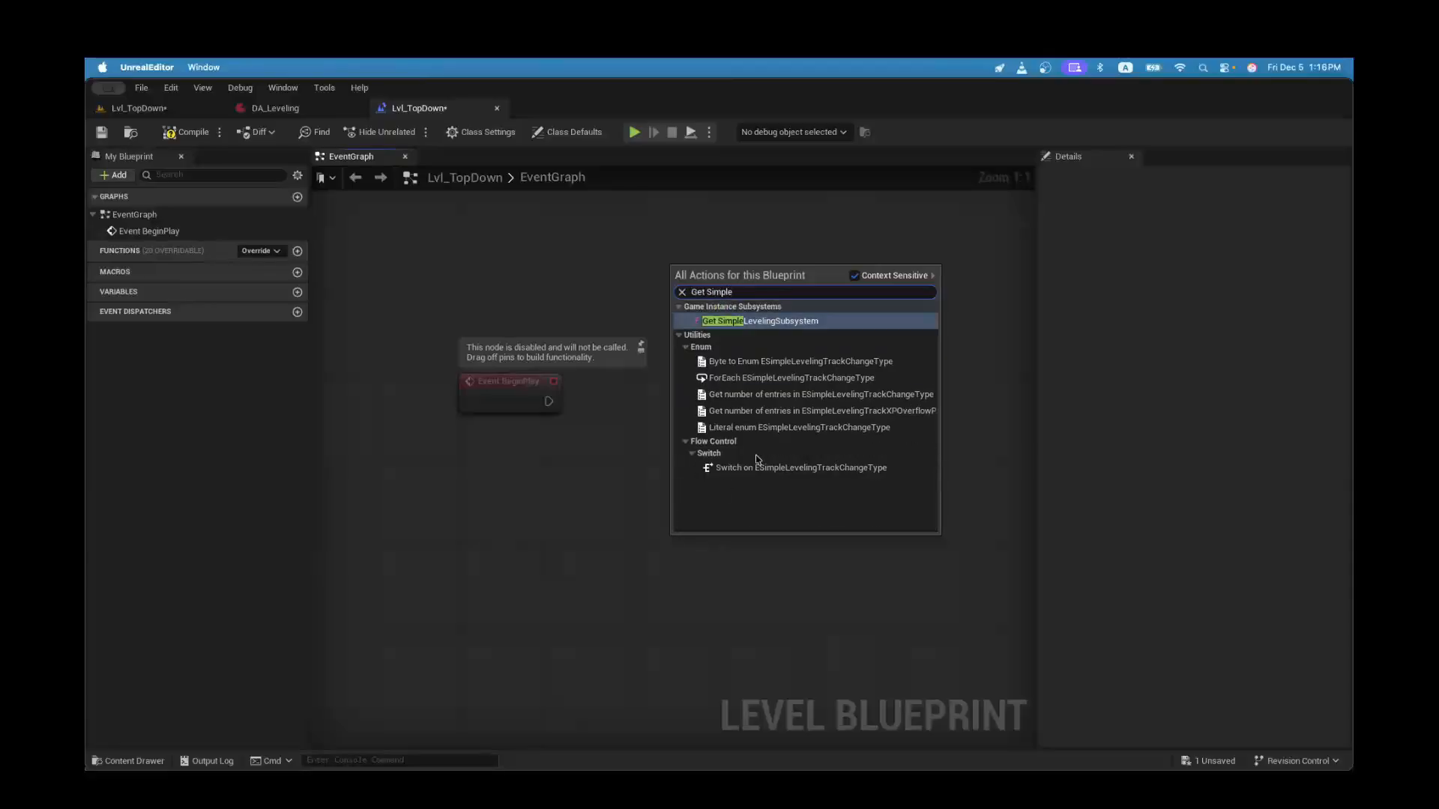
{"action": "left_click", "coordinate": [809, 323]}
{"action": "left_click_drag", "start_coordinate": [708, 583], "coordinate": [644, 584]}
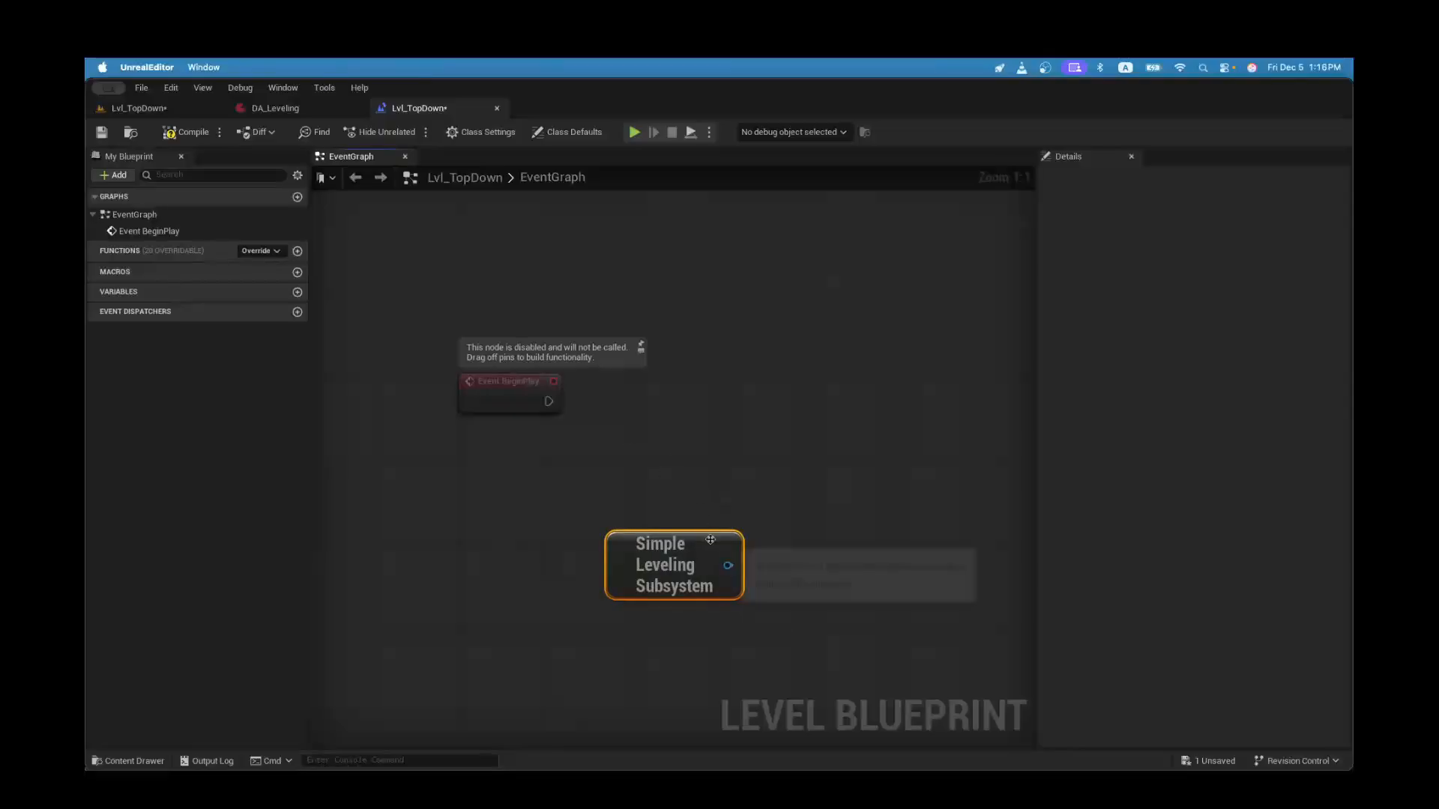
Step: Add a Register Subsystem Definition node from the Simple Leveling Subsystem reference, using the Simple Leveling Subsystem category of actions
{"action": "left_click_drag", "start_coordinate": [728, 565], "coordinate": [667, 452]}
{"action": "left_click", "coordinate": [632, 463]}
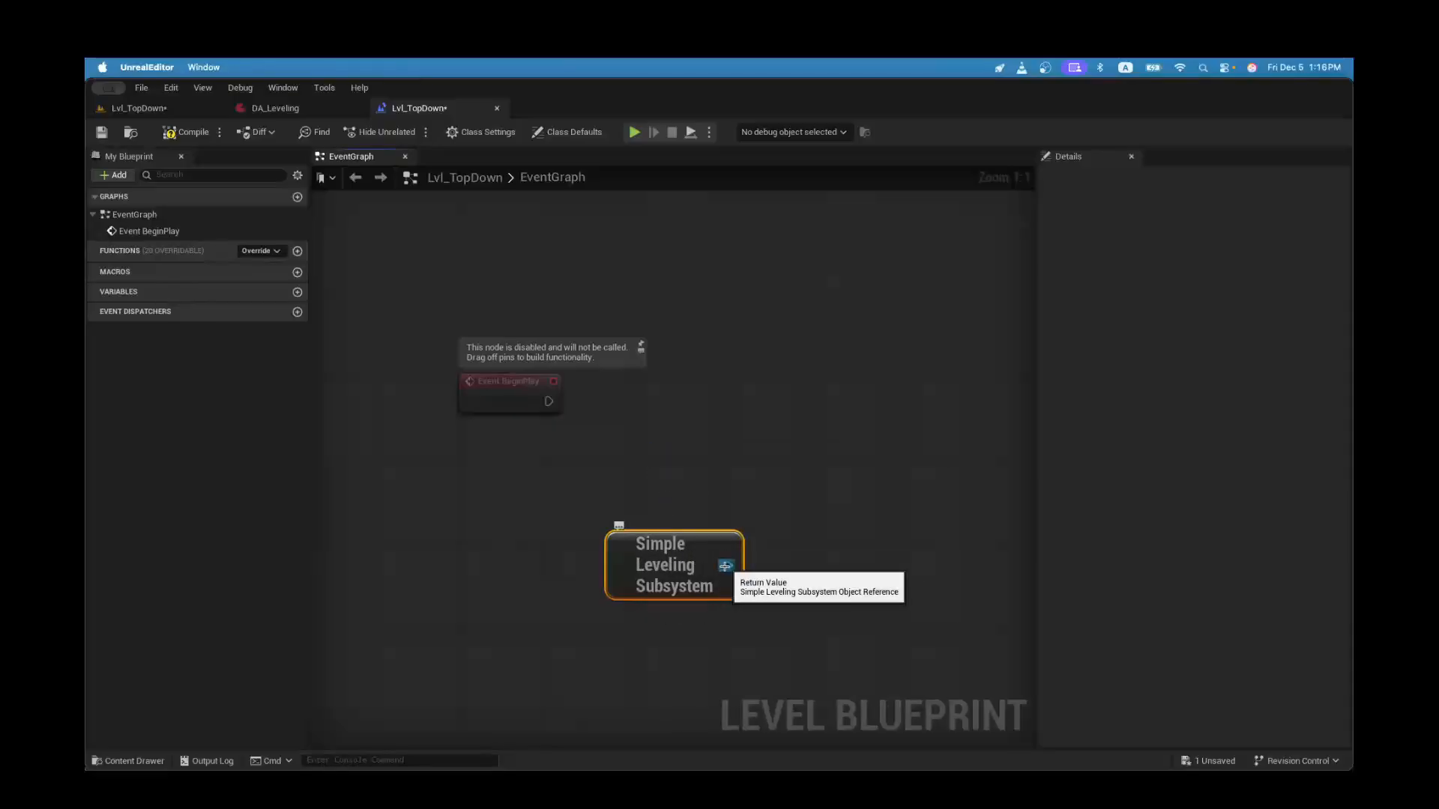
{"action": "left_click_drag", "start_coordinate": [727, 565], "coordinate": [645, 473]}
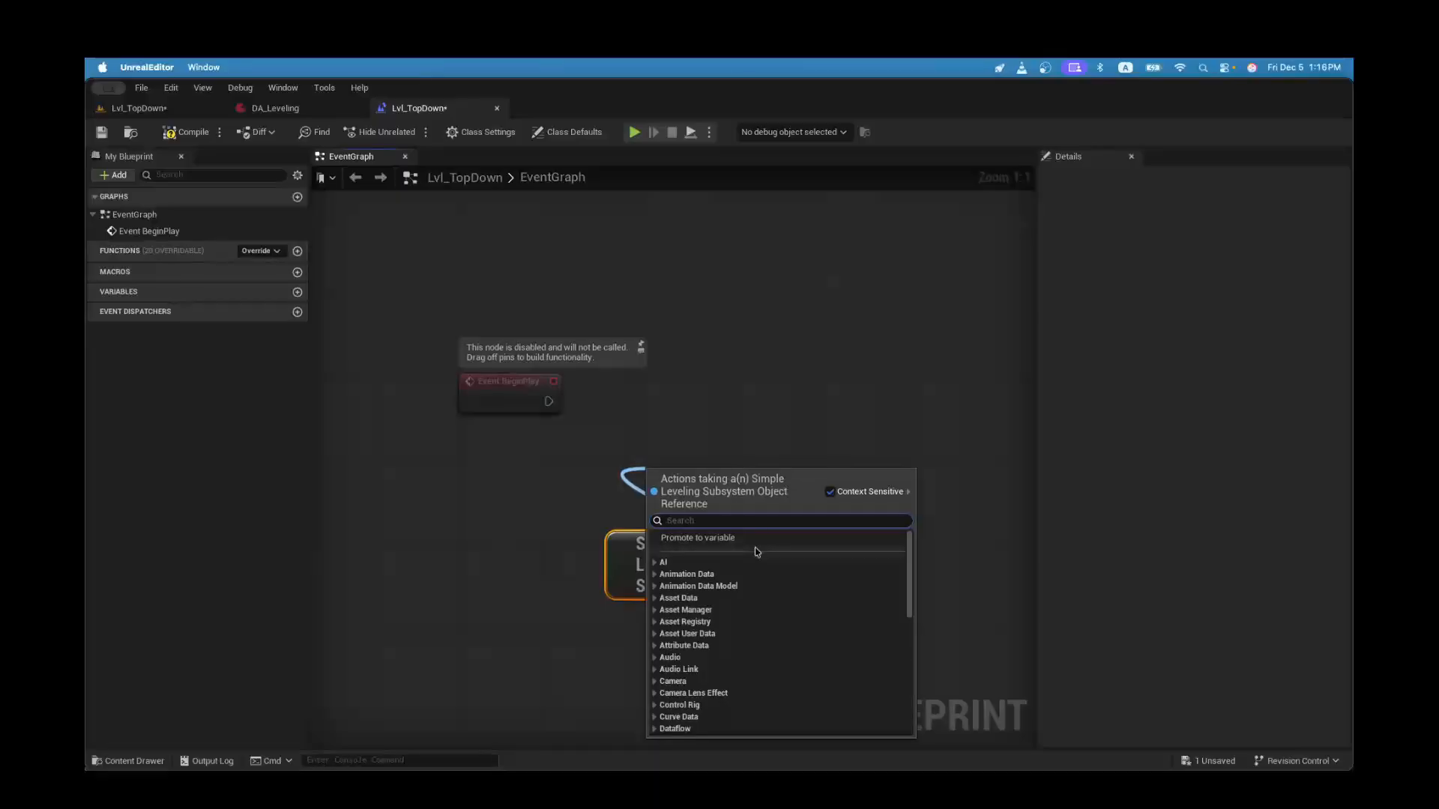
{"action": "scroll", "coordinate": [740, 630], "scroll_direction": "down", "scroll_amount": 10}
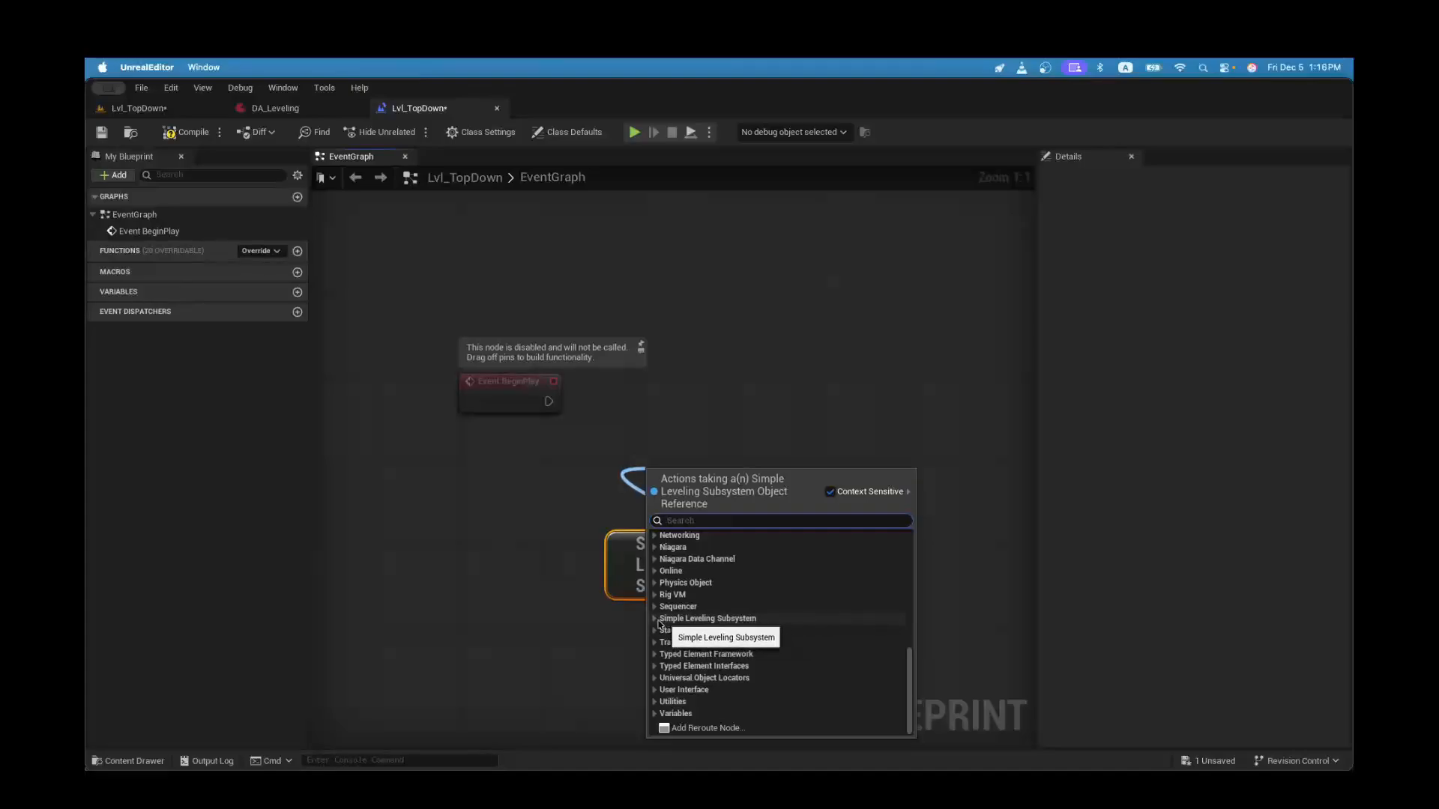
{"action": "left_click", "coordinate": [729, 619]}
{"action": "scroll", "coordinate": [821, 622], "scroll_direction": "down", "scroll_amount": 3}
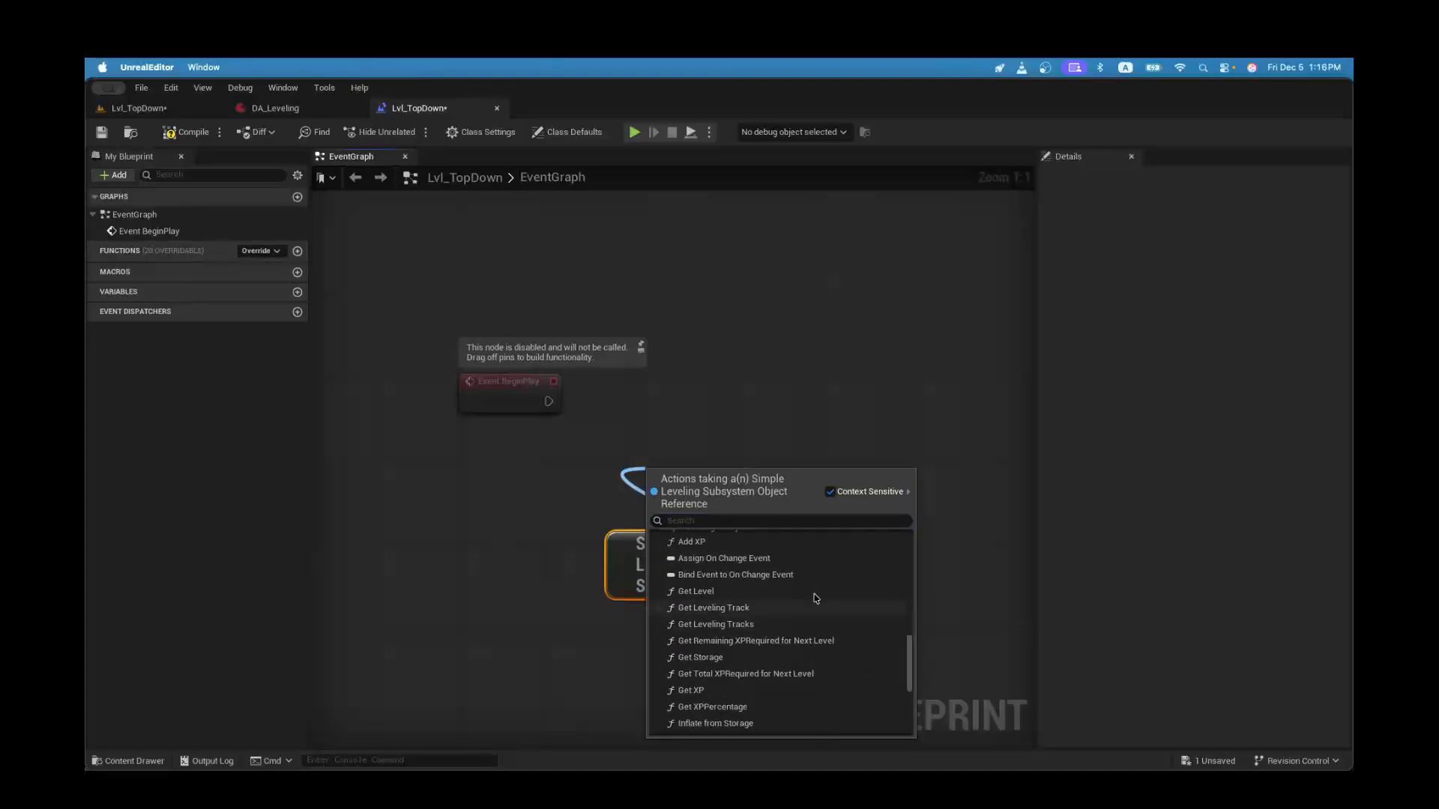
{"action": "scroll", "coordinate": [813, 665], "scroll_direction": "down", "scroll_amount": 1}
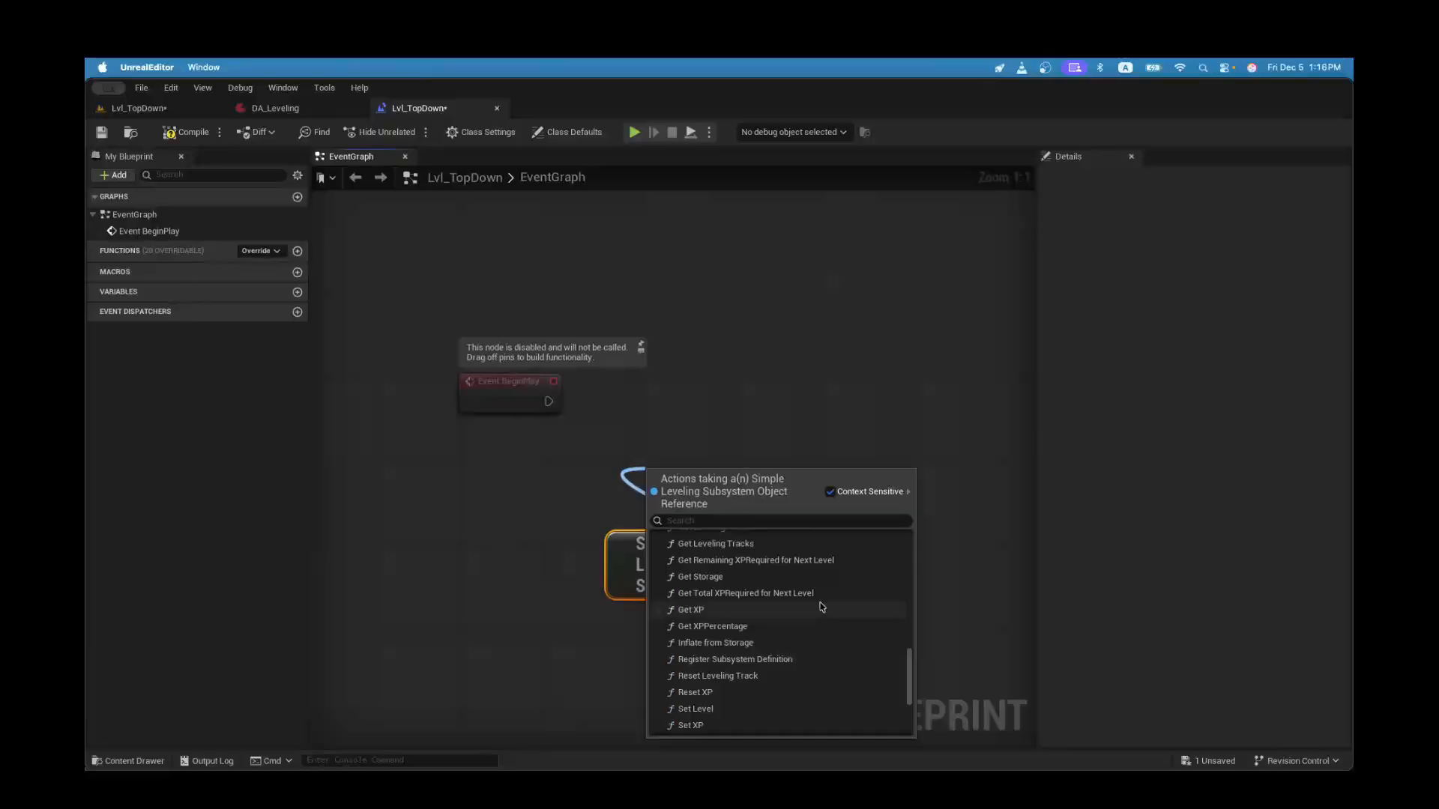
{"action": "scroll", "coordinate": [821, 607], "scroll_direction": "down", "scroll_amount": 1}
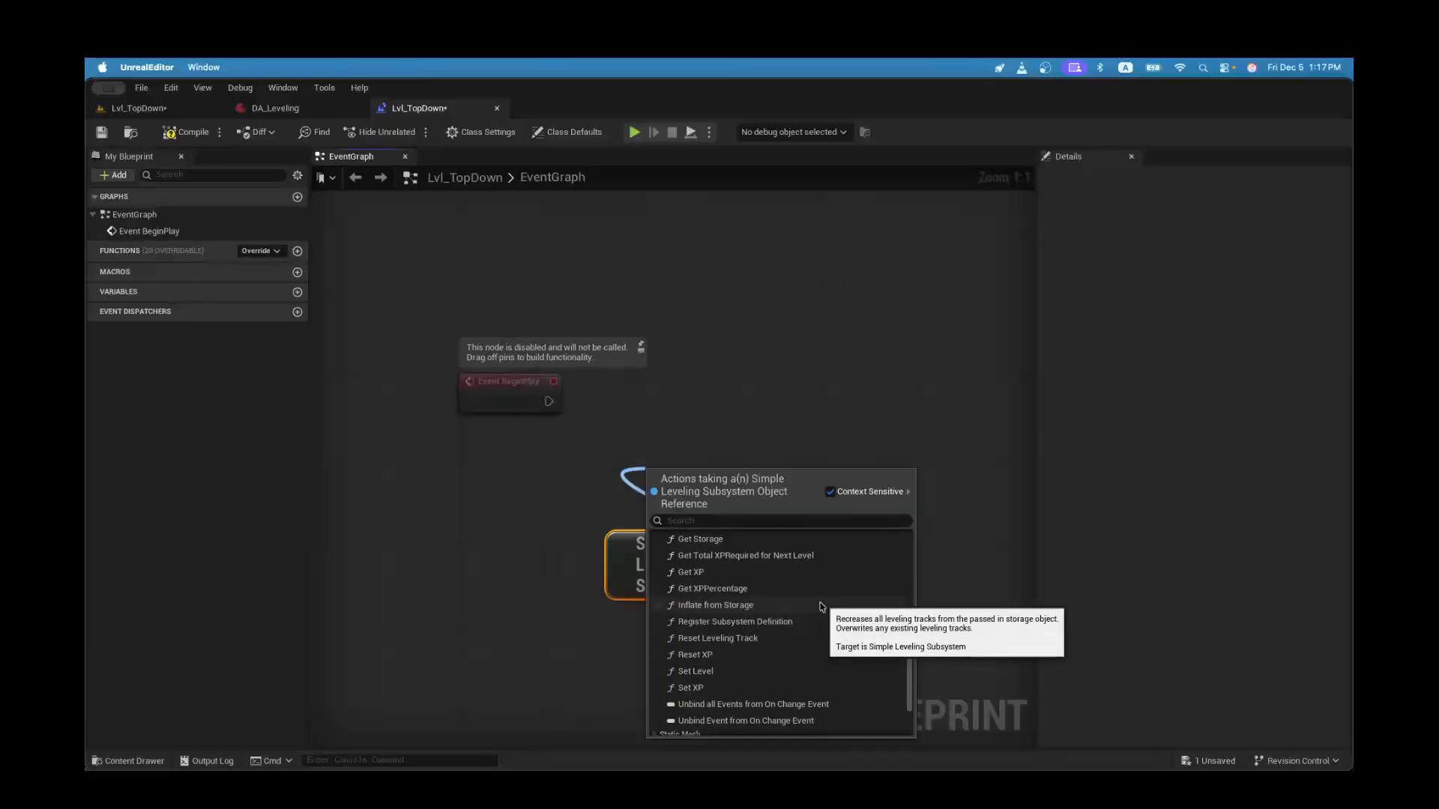
{"action": "left_click", "coordinate": [802, 622]}
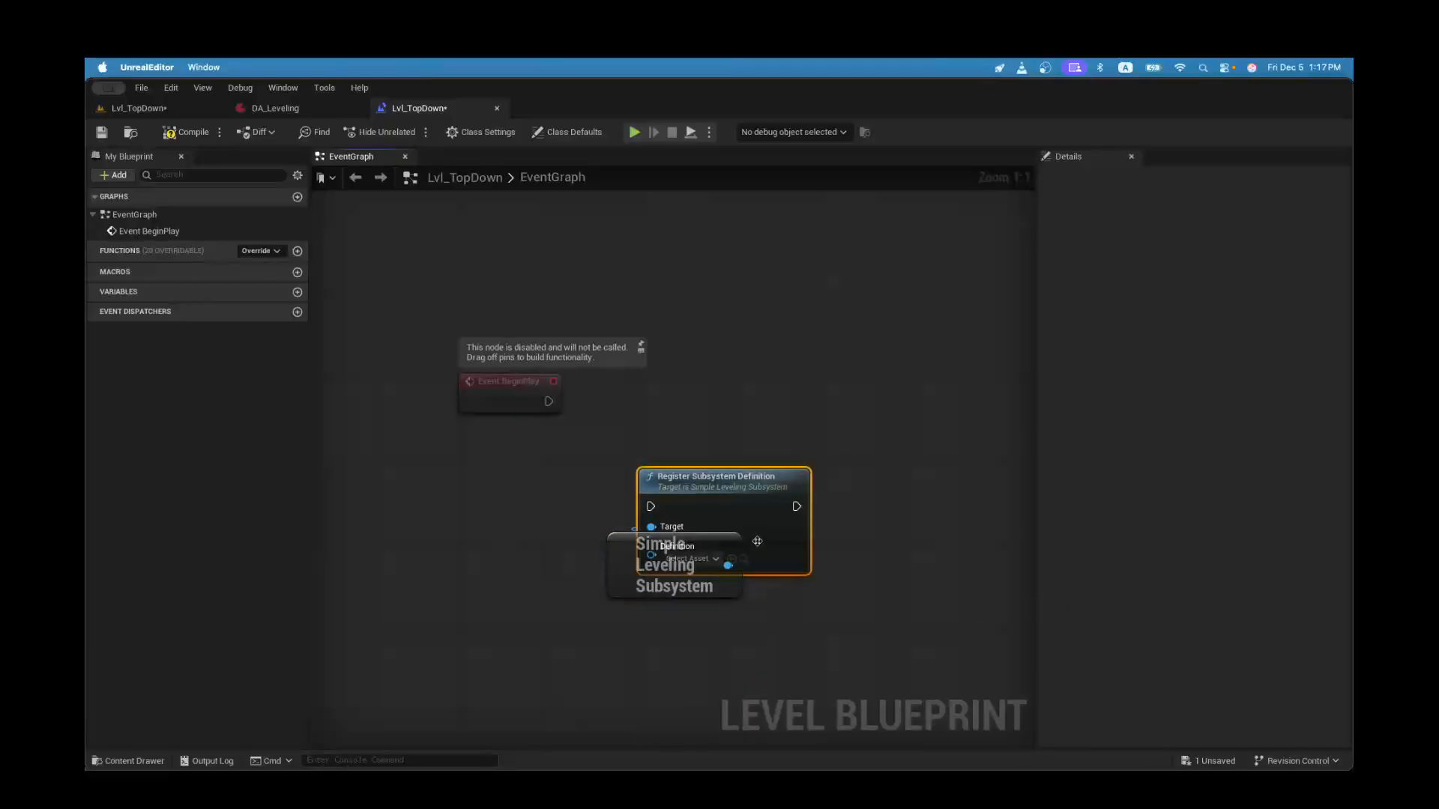
Step: Connect Event BeginPlay to the Register Subsystem Definition node and arrange the subsystem reference node directly beneath it
{"action": "left_click_drag", "start_coordinate": [727, 477], "coordinate": [675, 371]}
{"action": "left_click_drag", "start_coordinate": [549, 401], "coordinate": [598, 401]}
{"action": "left_click_drag", "start_coordinate": [598, 421], "coordinate": [679, 504]}
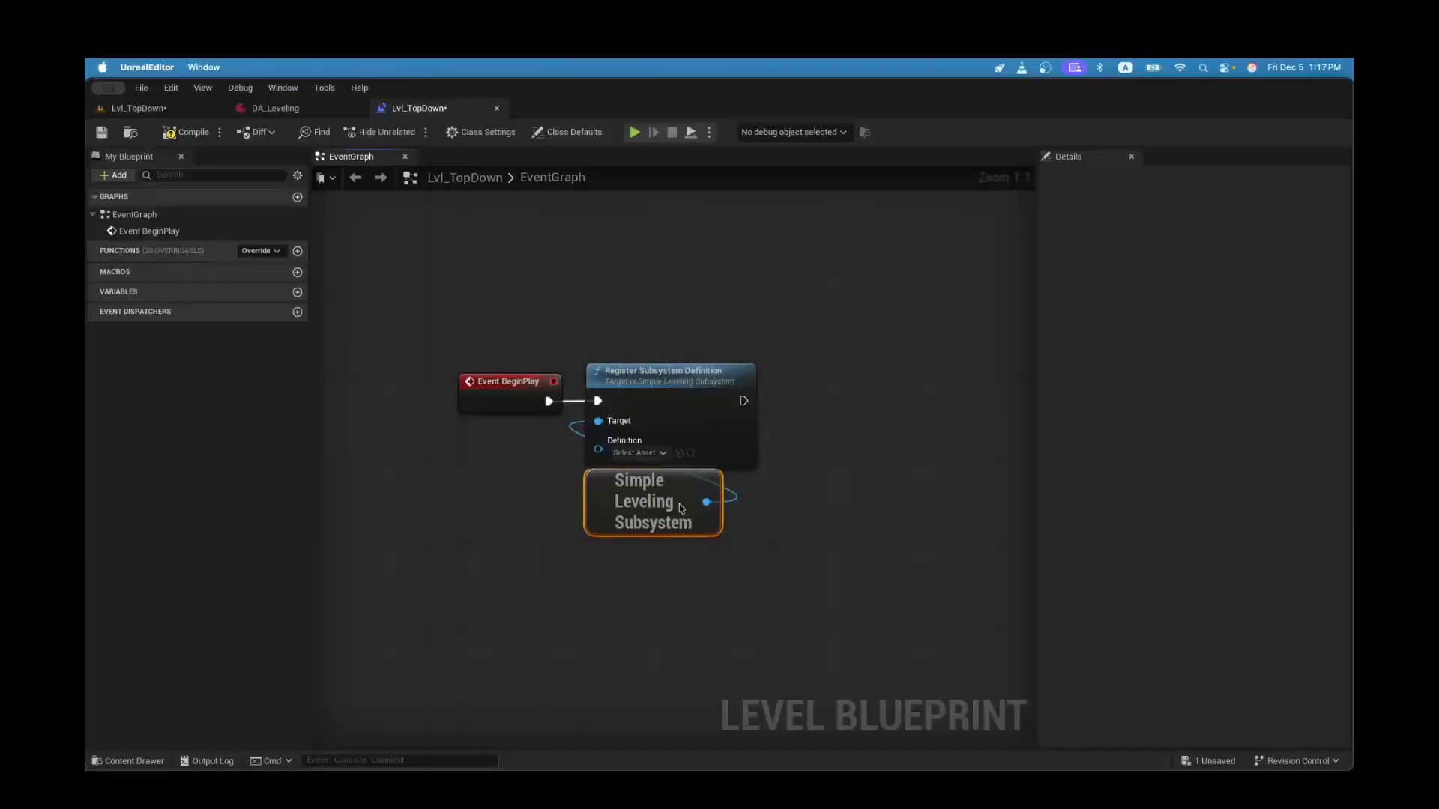
Step: Set the Register Subsystem Definition node's Definition to DA_Leveling, and compile and save the Level Blueprint
{"action": "left_click", "coordinate": [638, 453]}
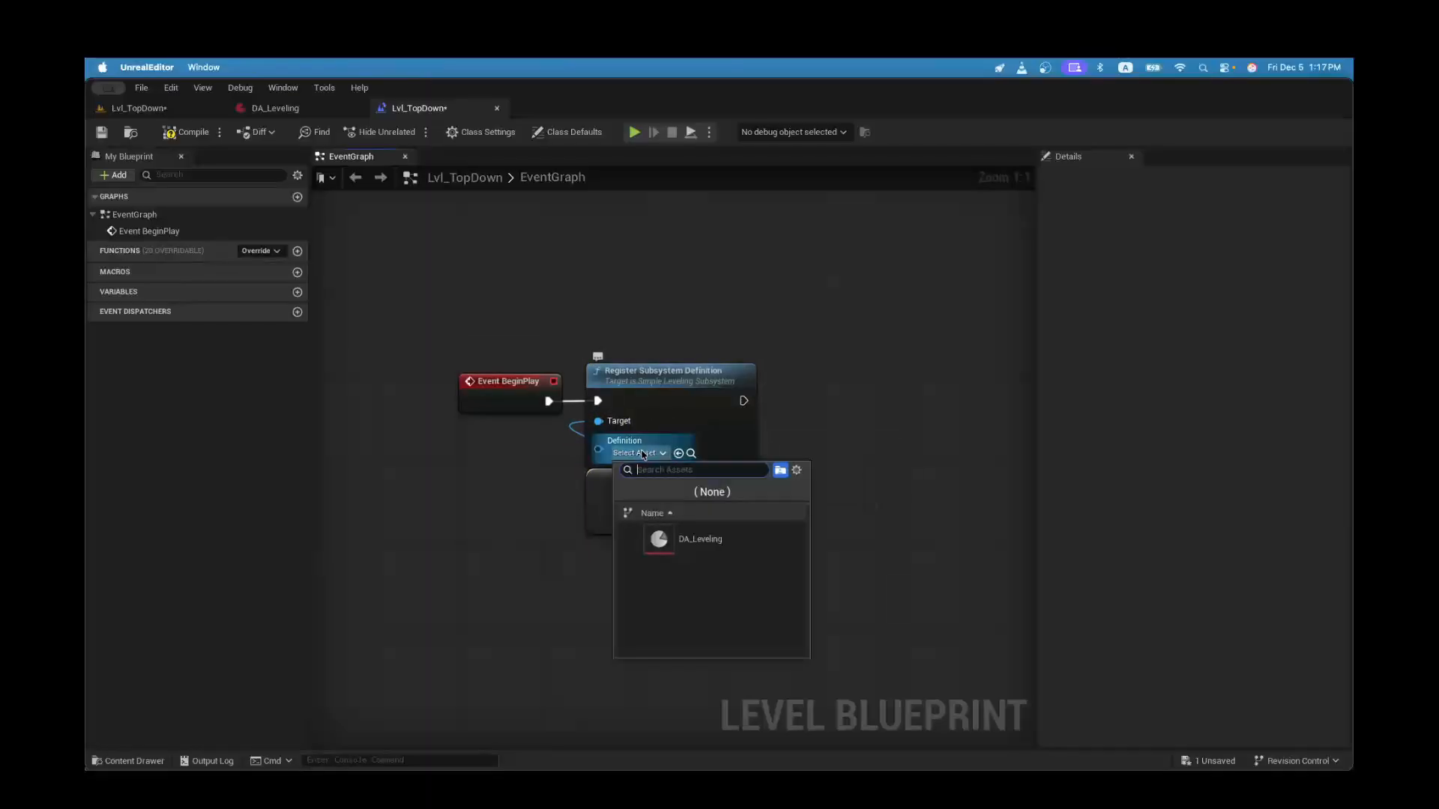
{"action": "left_click", "coordinate": [713, 547]}
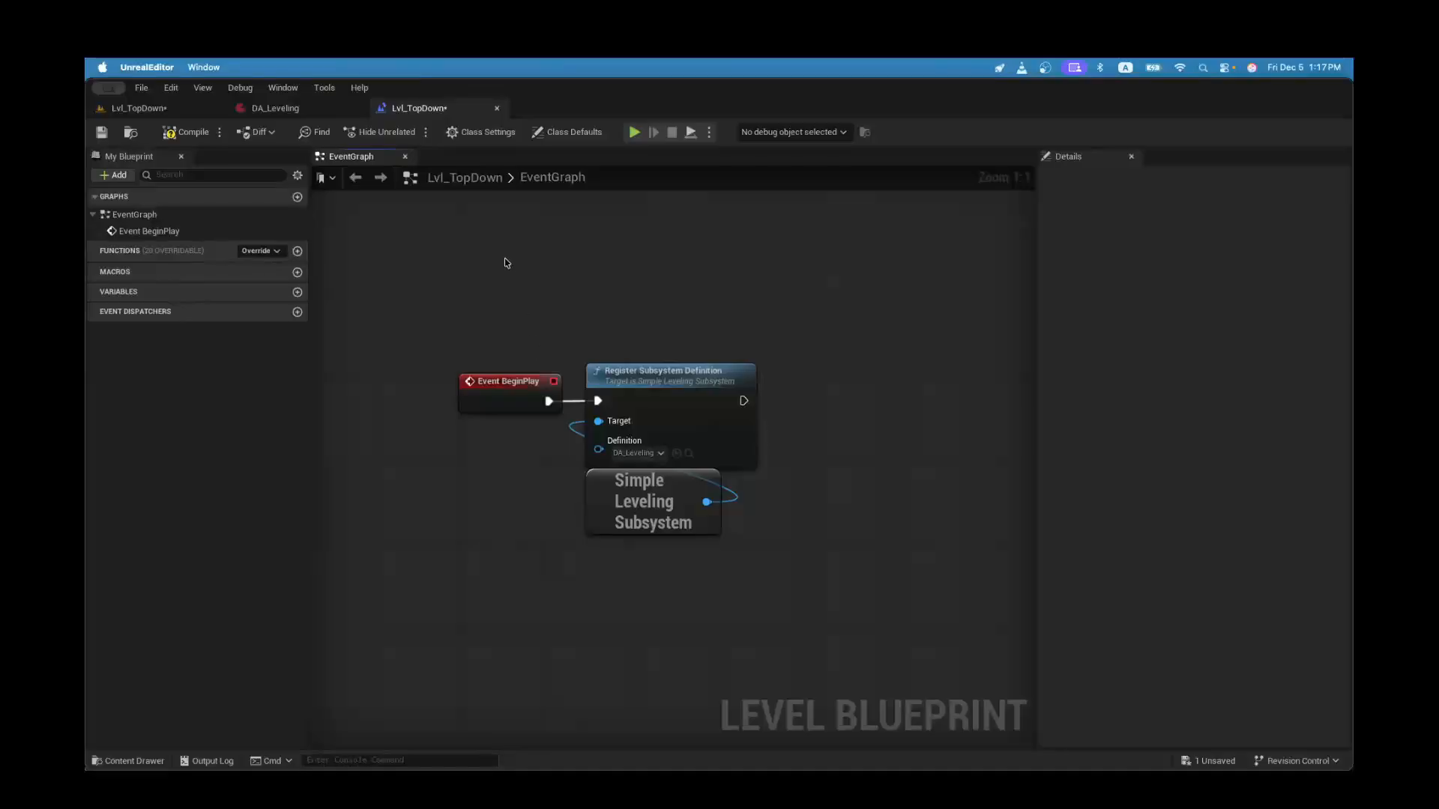
{"action": "left_click", "coordinate": [186, 132]}
{"action": "left_click", "coordinate": [100, 133]}
Step: Review DA_Leveling and the Level Blueprint graph, and play the Lvl_TopDown level in the editor
{"action": "left_click", "coordinate": [275, 108]}
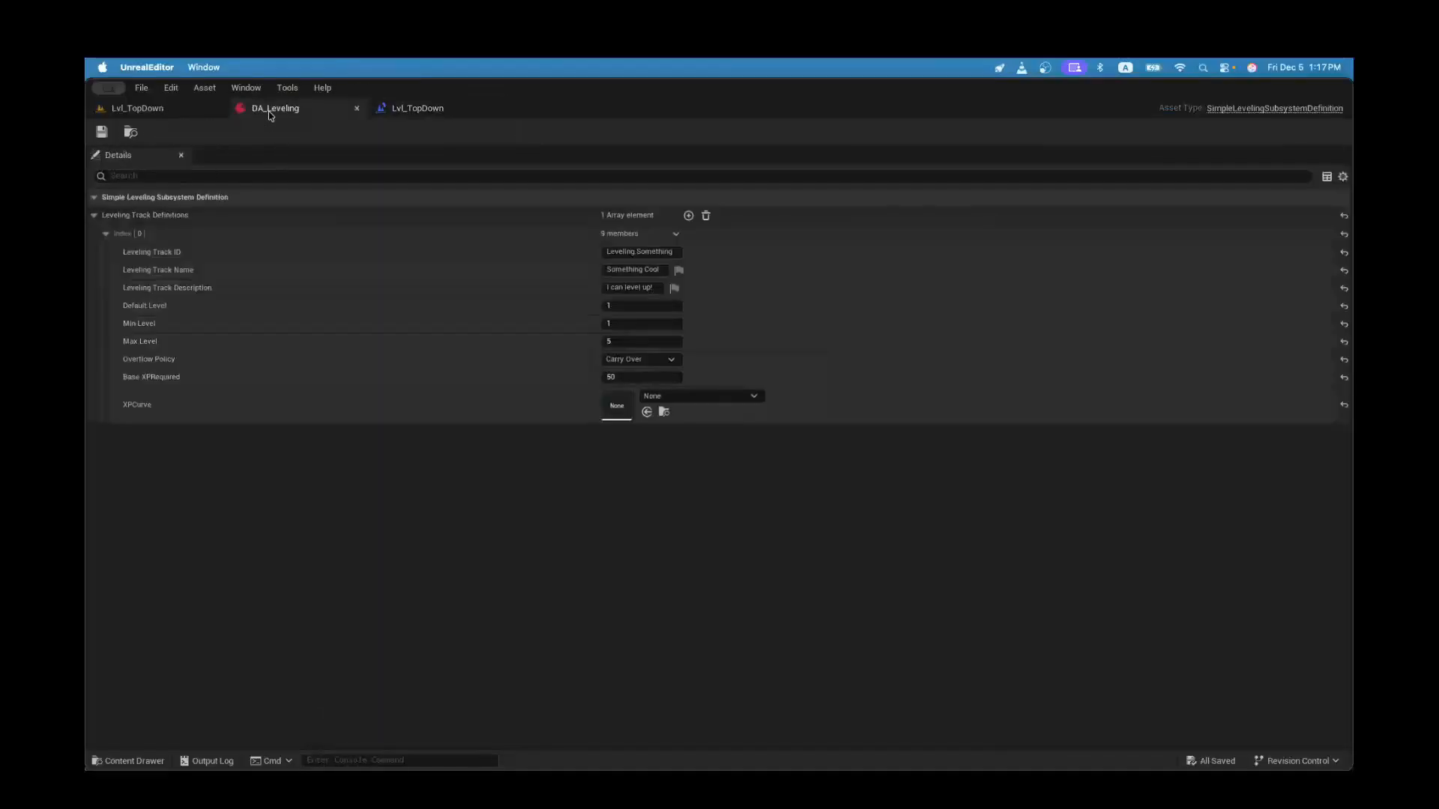
{"action": "left_click", "coordinate": [401, 107]}
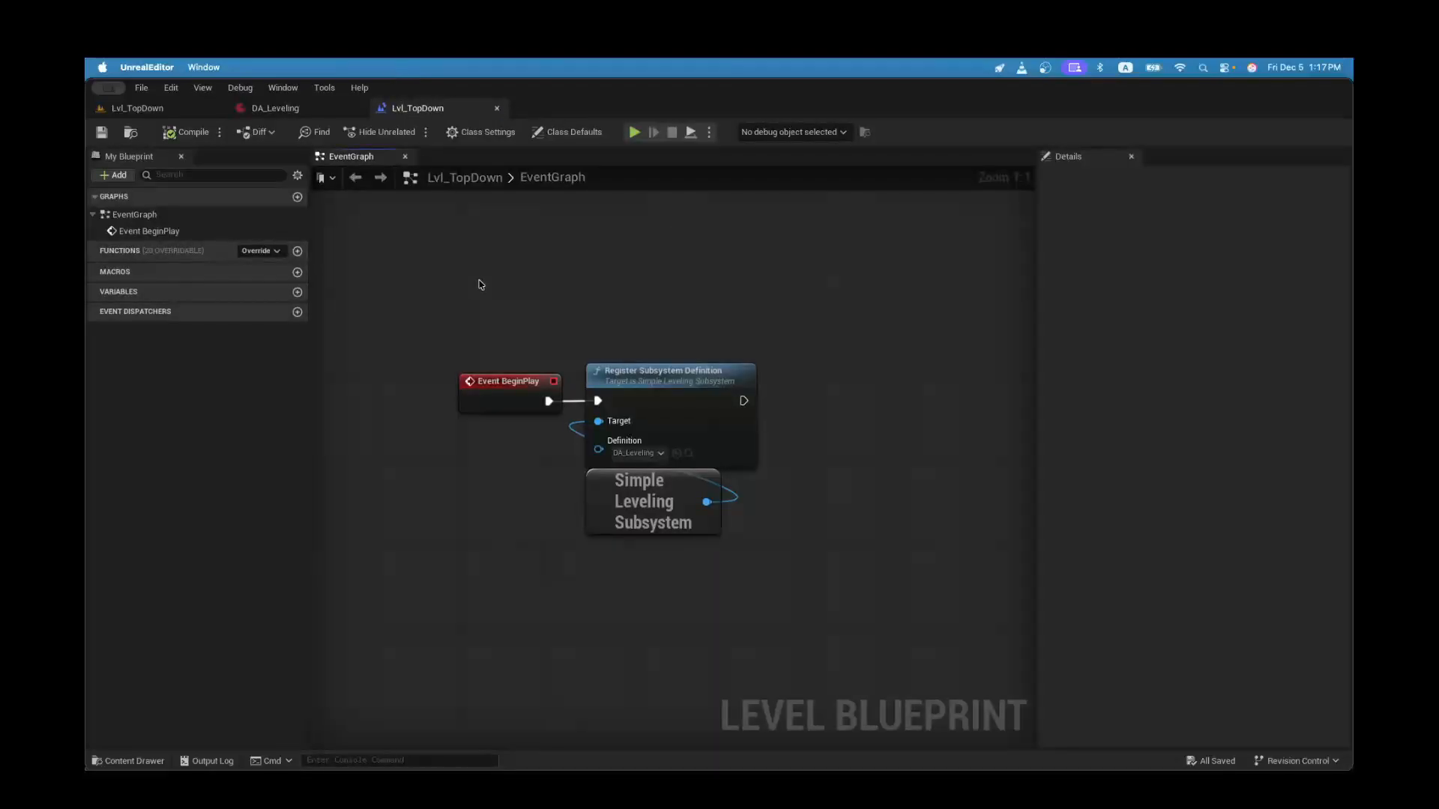
{"action": "left_click", "coordinate": [143, 108]}
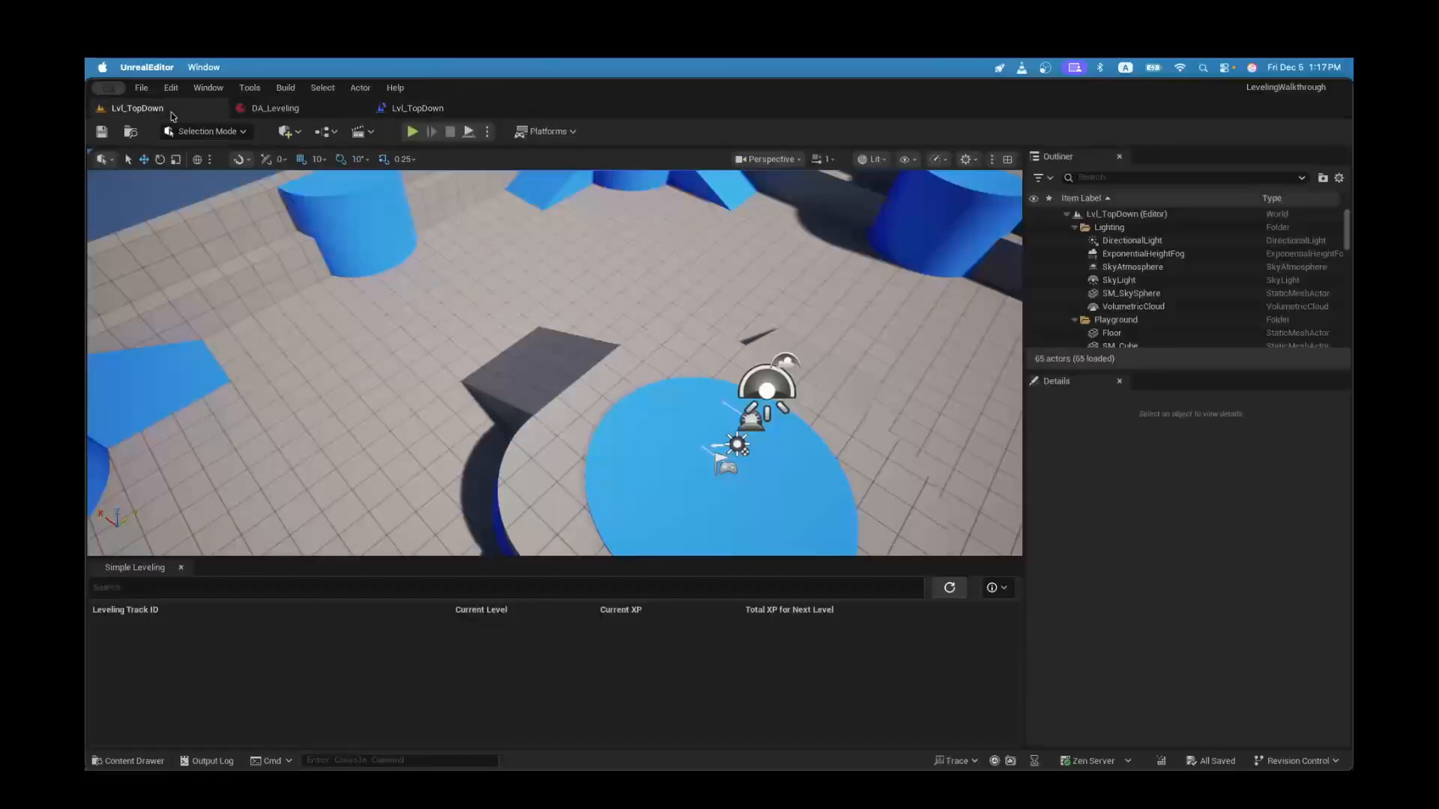
{"action": "left_click", "coordinate": [411, 133]}
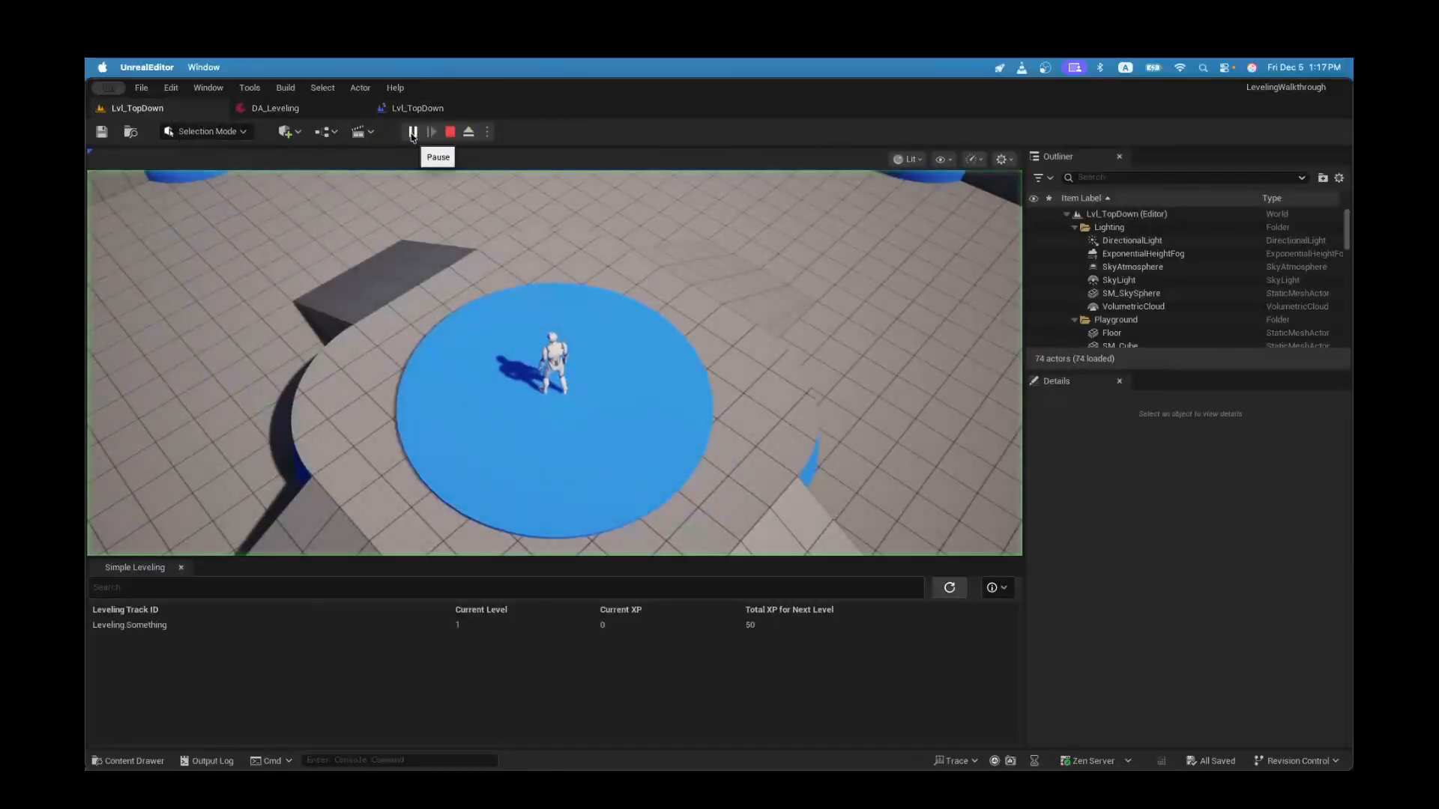
Step: Check the Simple Leveling display options and inspect the Leveling.Something track's XP required per level in an enlarged panel
{"action": "left_click", "coordinate": [1000, 591]}
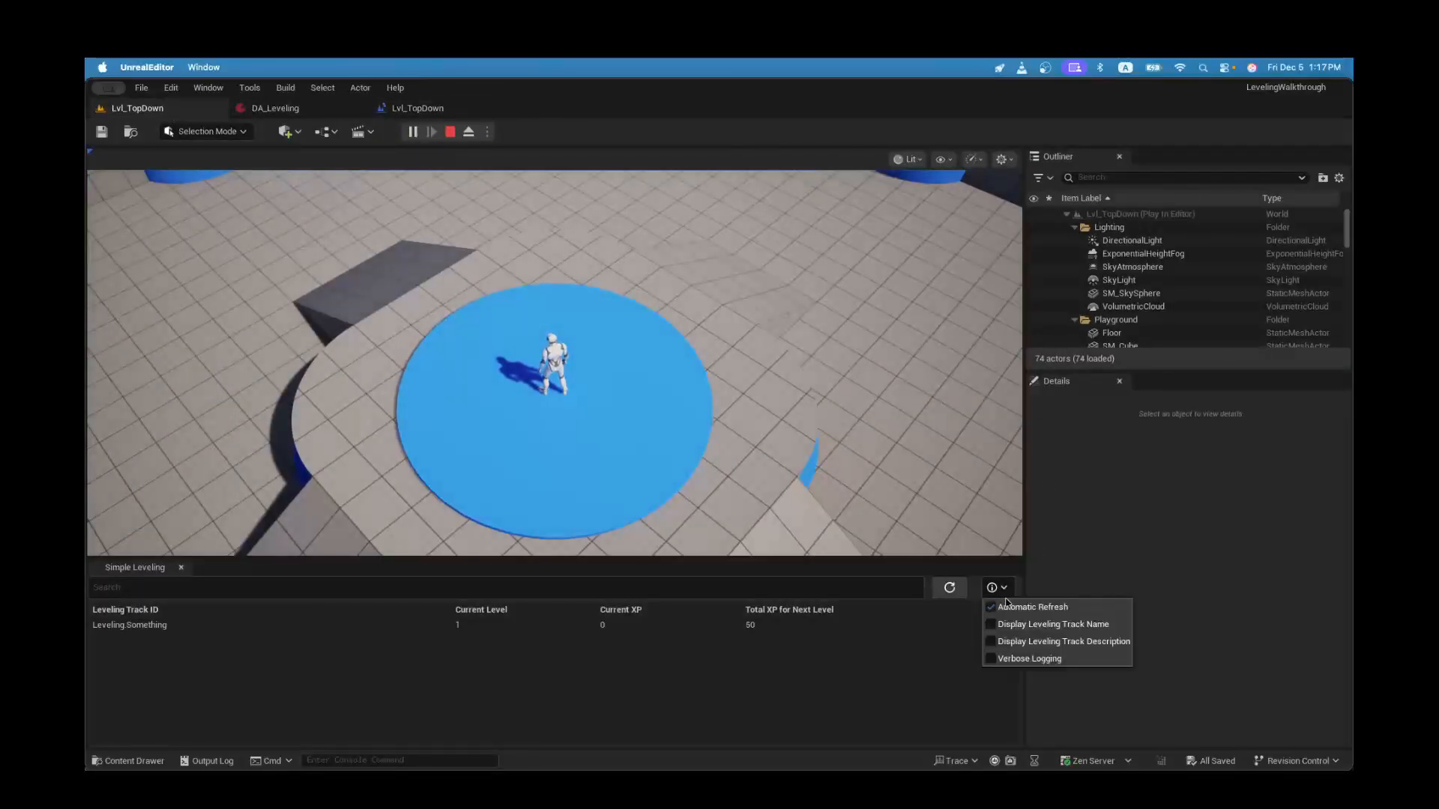
{"action": "left_click", "coordinate": [1000, 589]}
{"action": "left_click", "coordinate": [169, 626]}
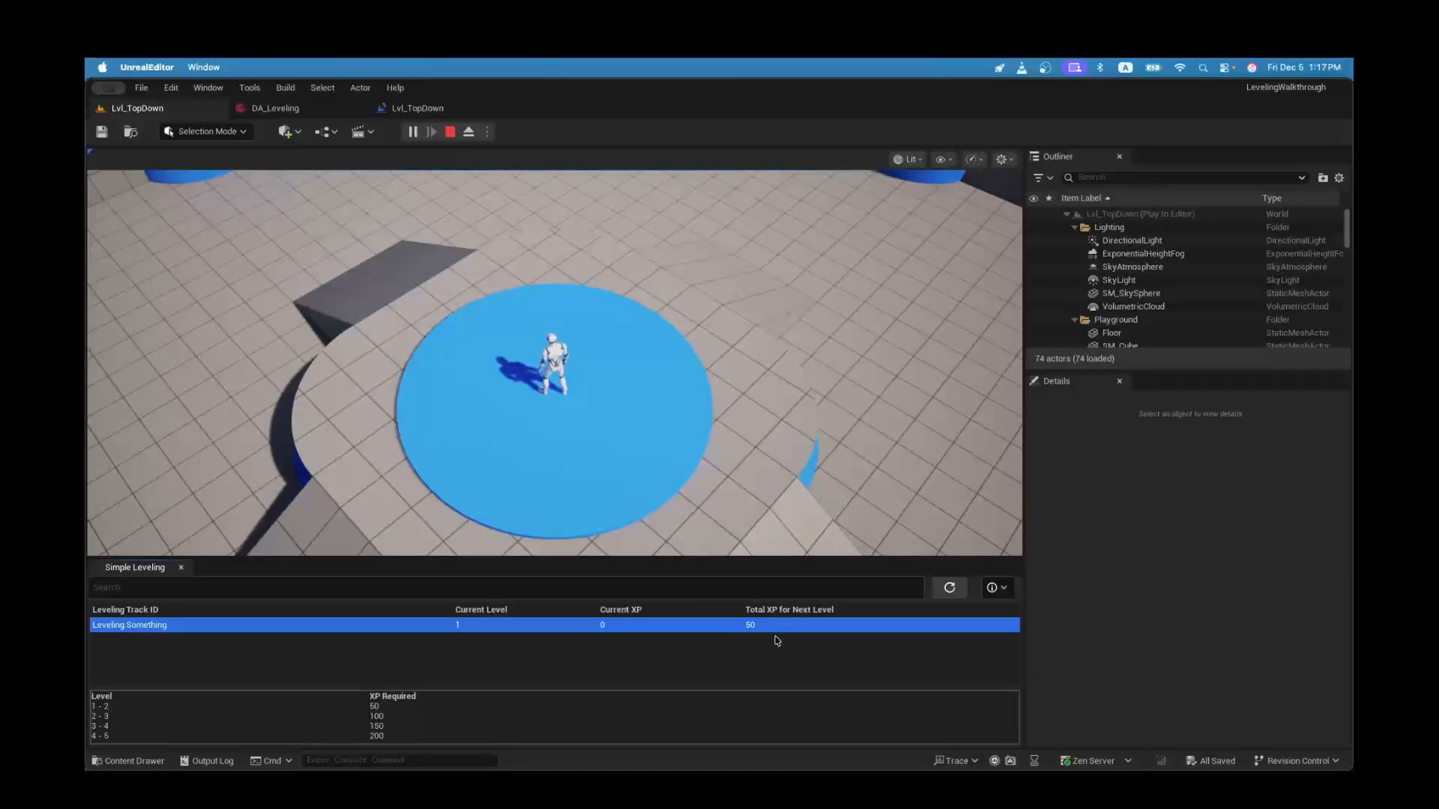
{"action": "left_click_drag", "start_coordinate": [441, 559], "coordinate": [441, 429]}
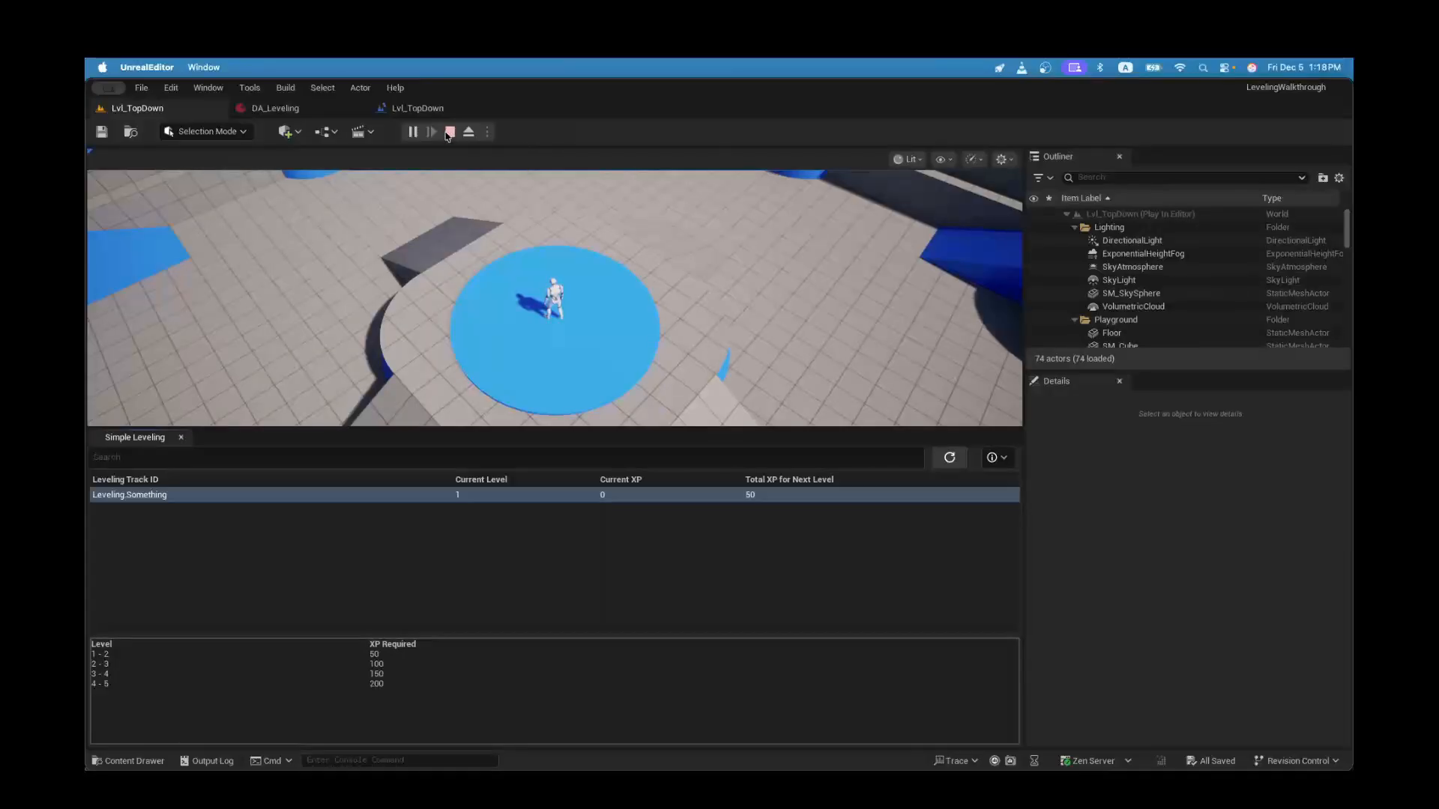
Step: End the play session and look at the curve assets available for the track's XPCurve in DA_Leveling
{"action": "left_click", "coordinate": [416, 108]}
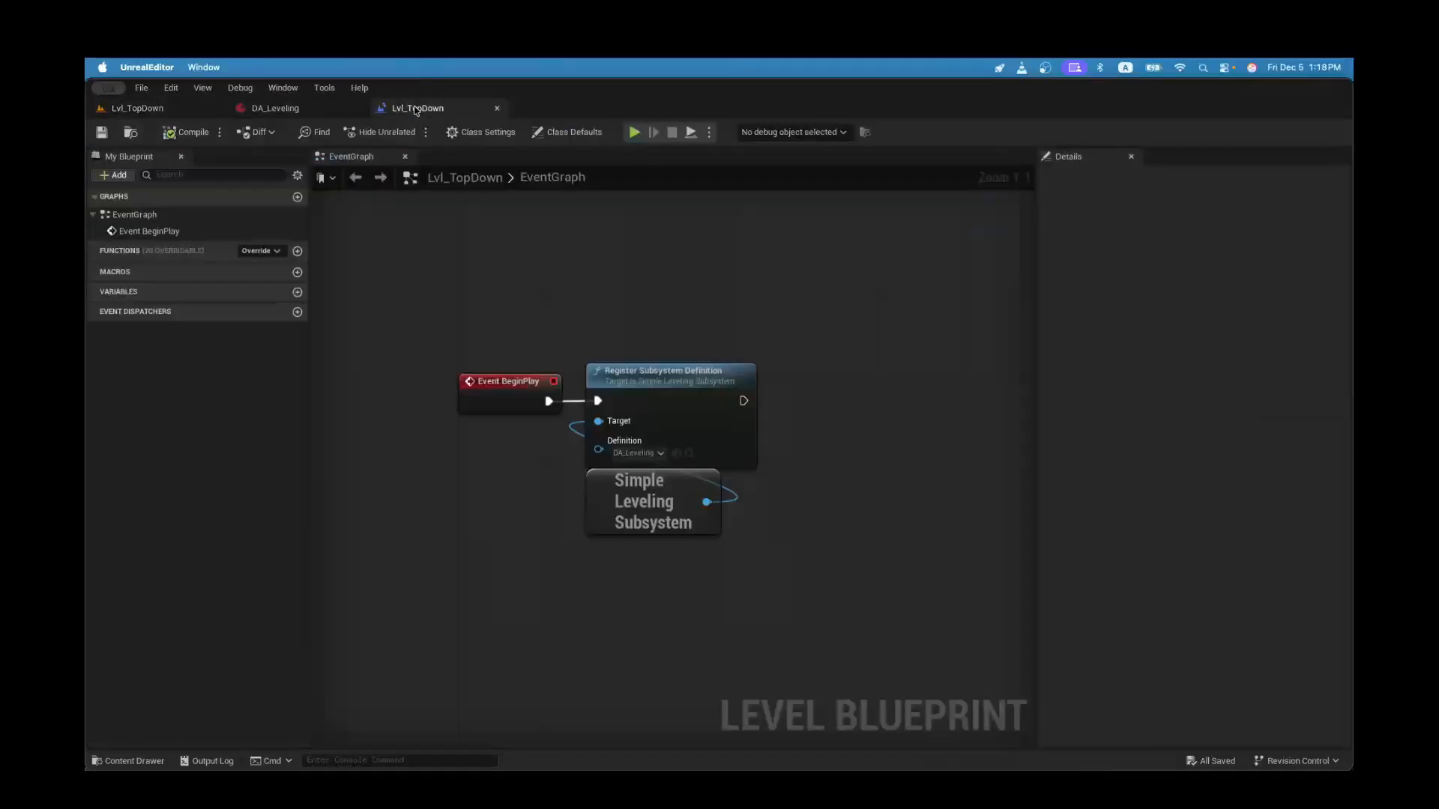
{"action": "left_click", "coordinate": [308, 111]}
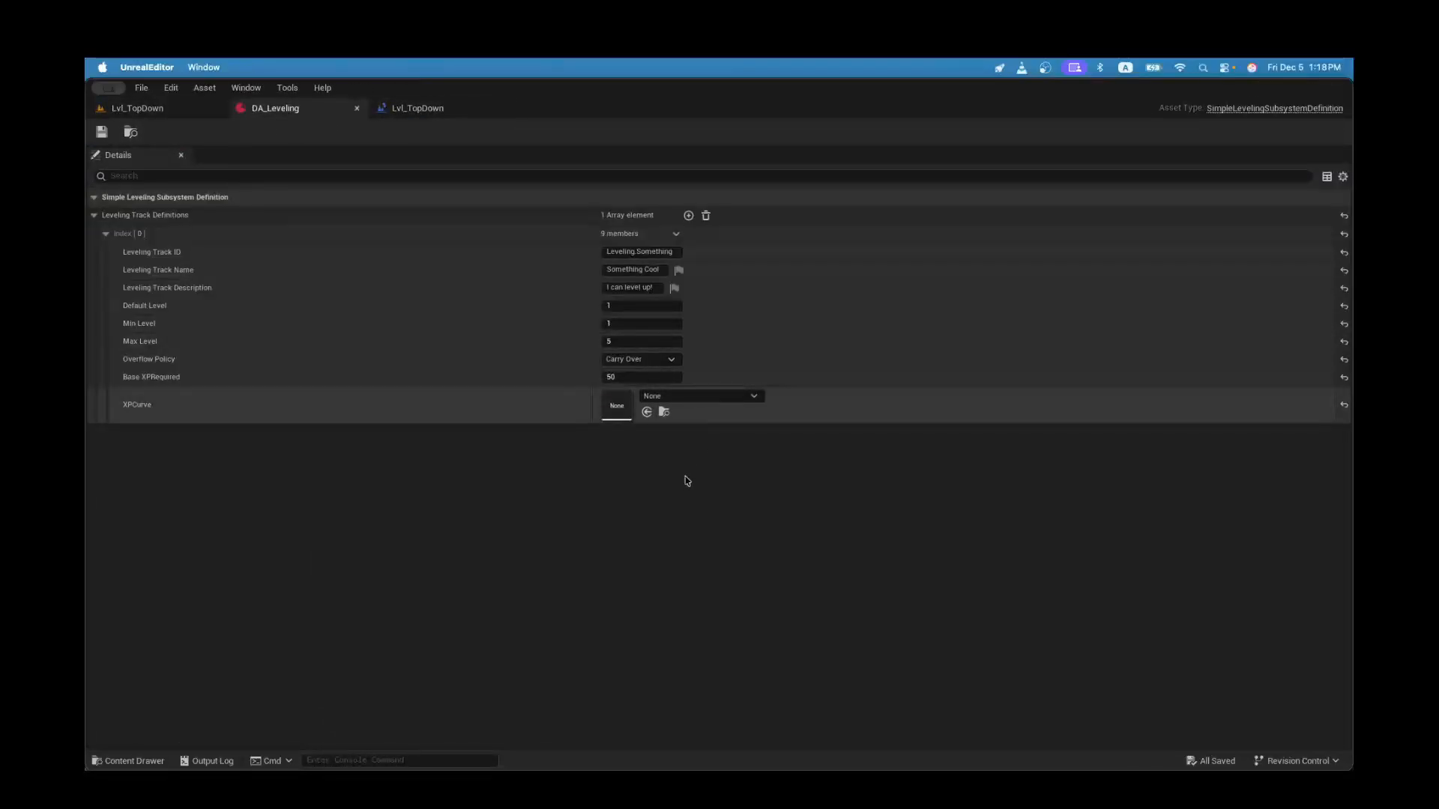
{"action": "left_click", "coordinate": [720, 398]}
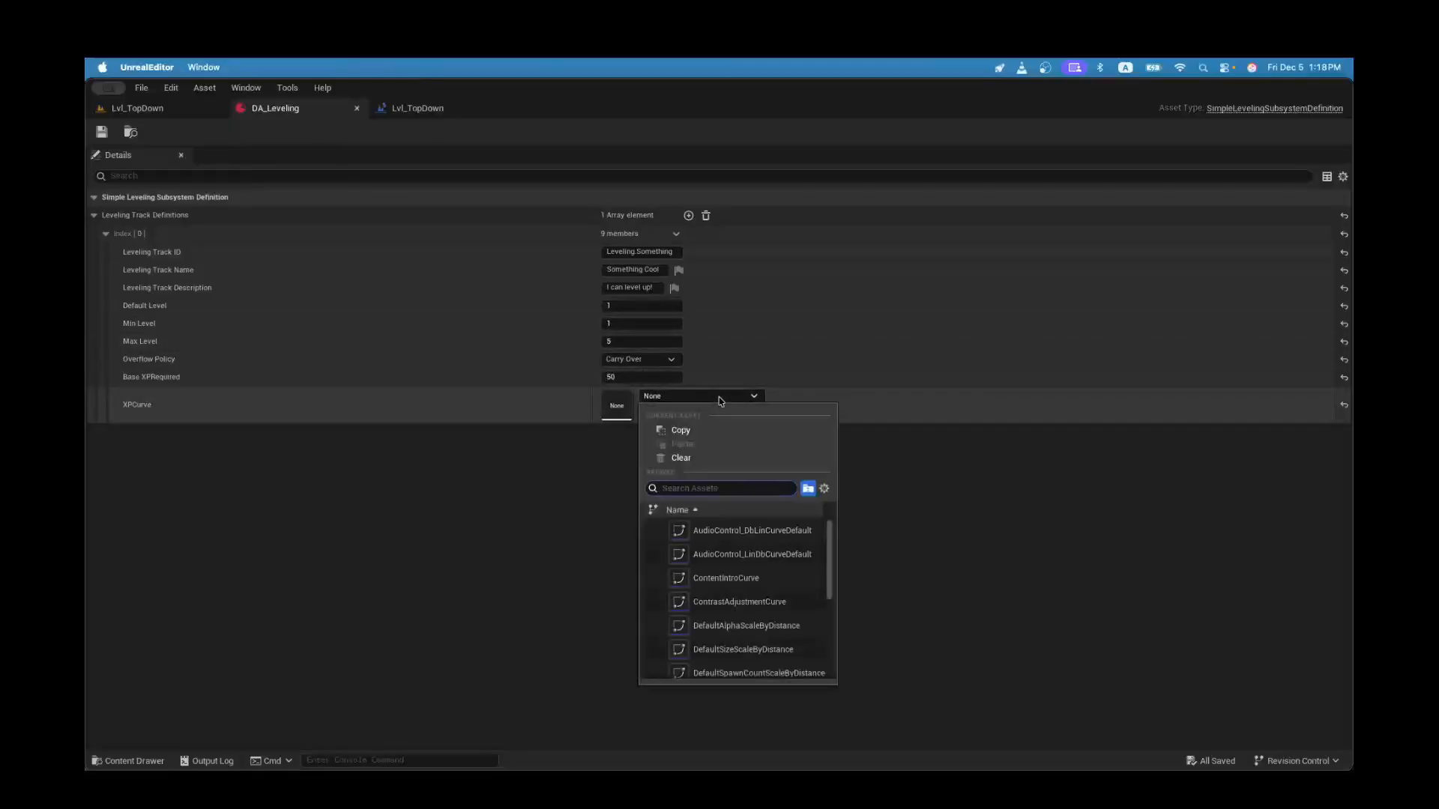
{"action": "left_click", "coordinate": [553, 504]}
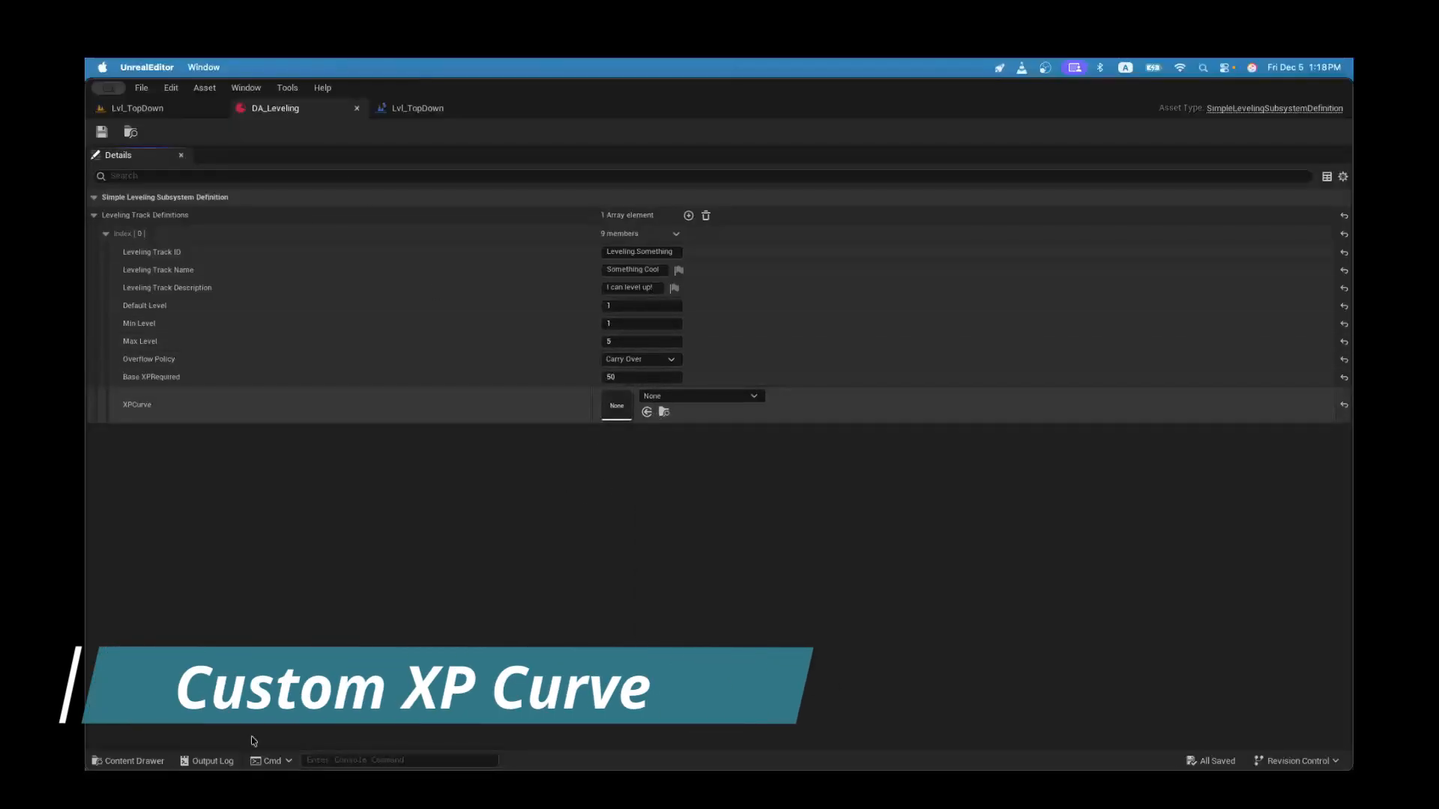
Step: Create a Curve asset of class CurveFloat in the TopDown content folder
{"action": "left_click", "coordinate": [124, 763]}
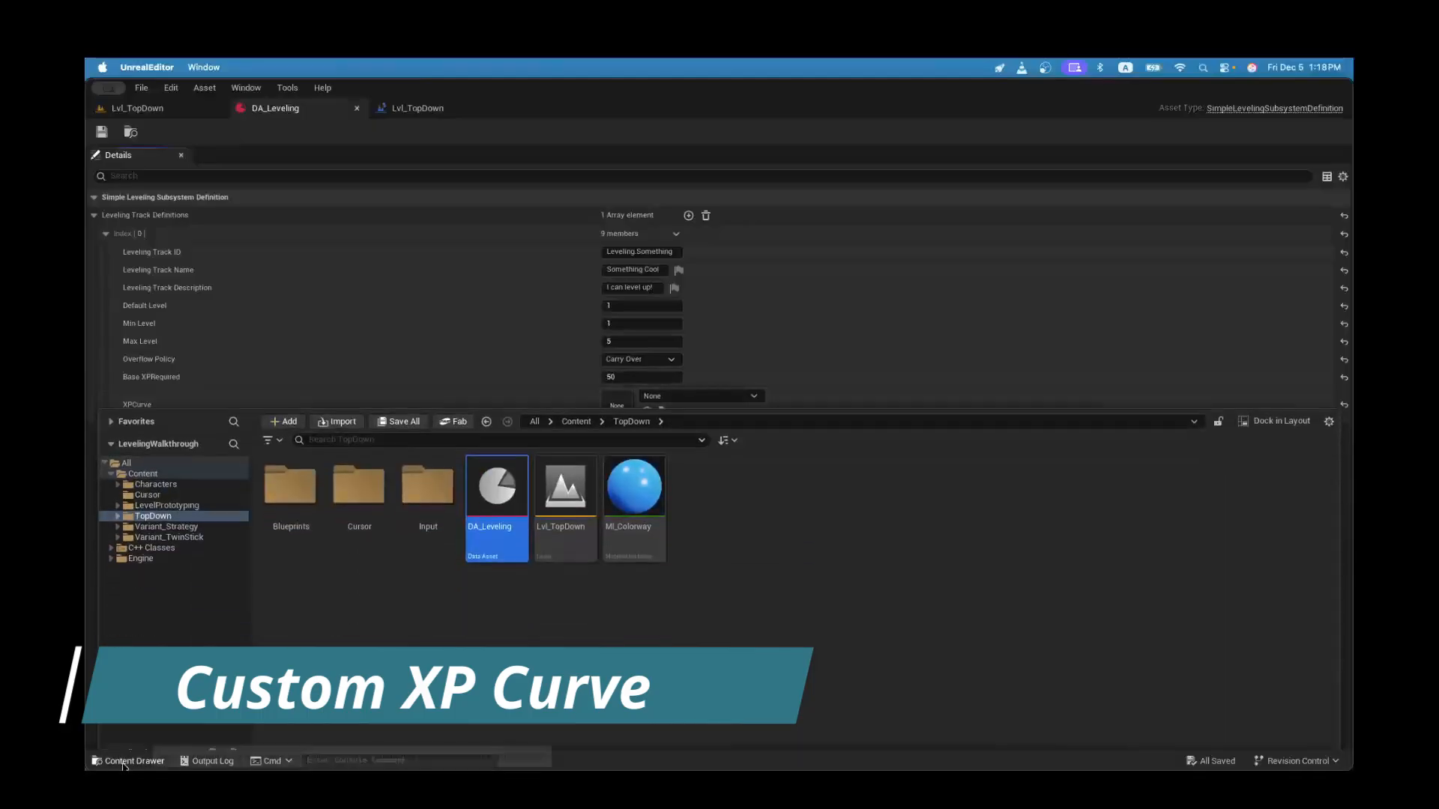
{"action": "right_click", "coordinate": [700, 586]}
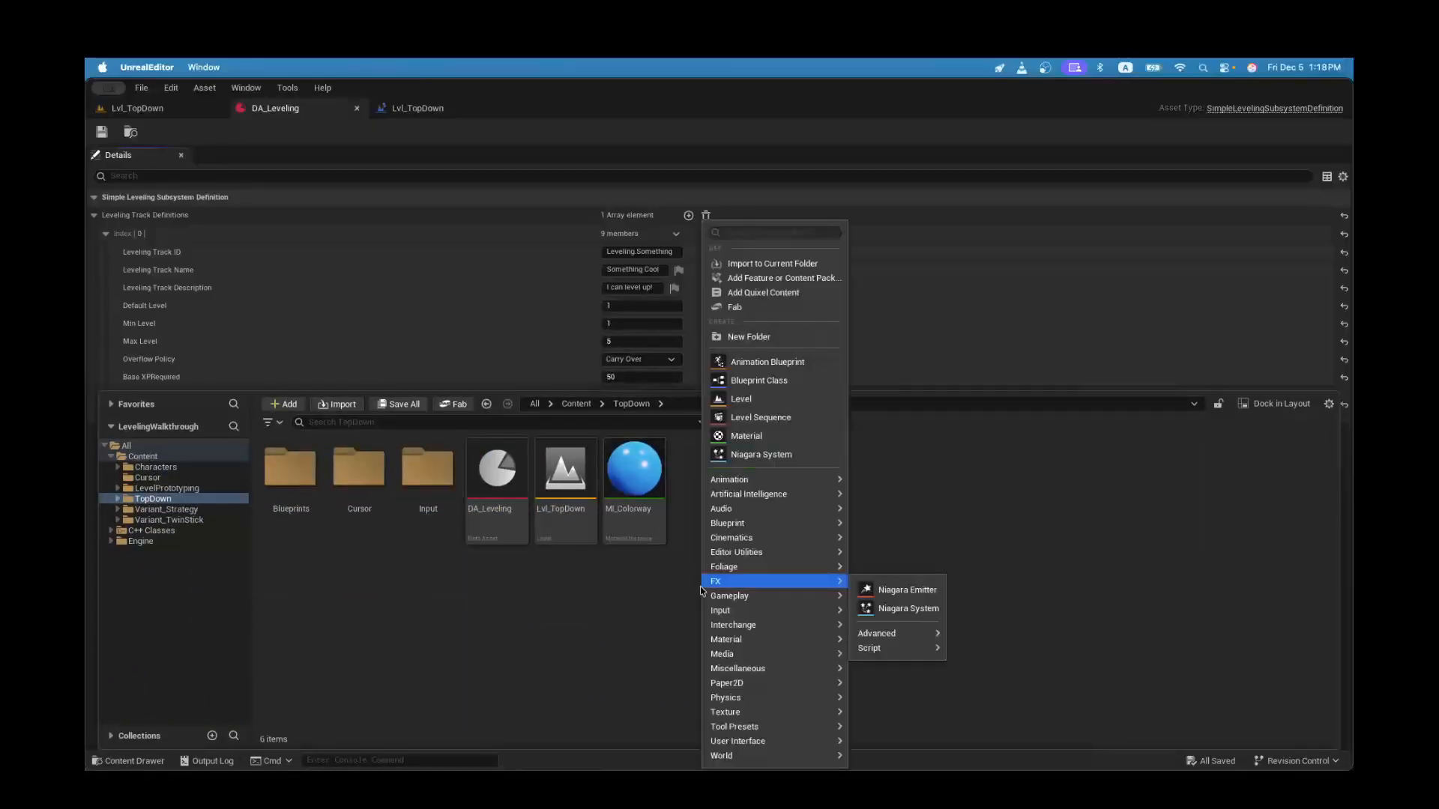
{"action": "left_click", "coordinate": [754, 233]}
{"action": "type", "text": "Curve"}
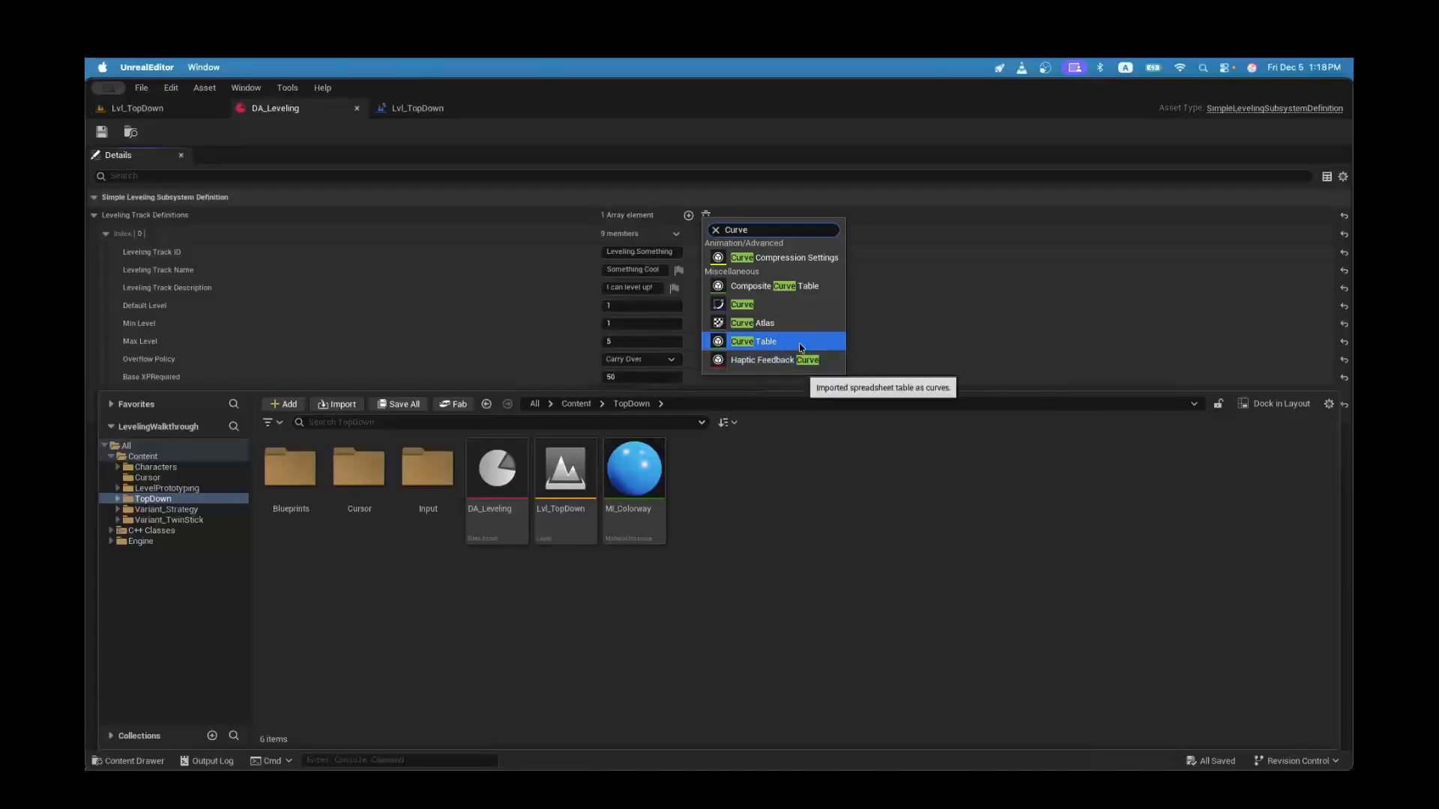
{"action": "left_click", "coordinate": [794, 305]}
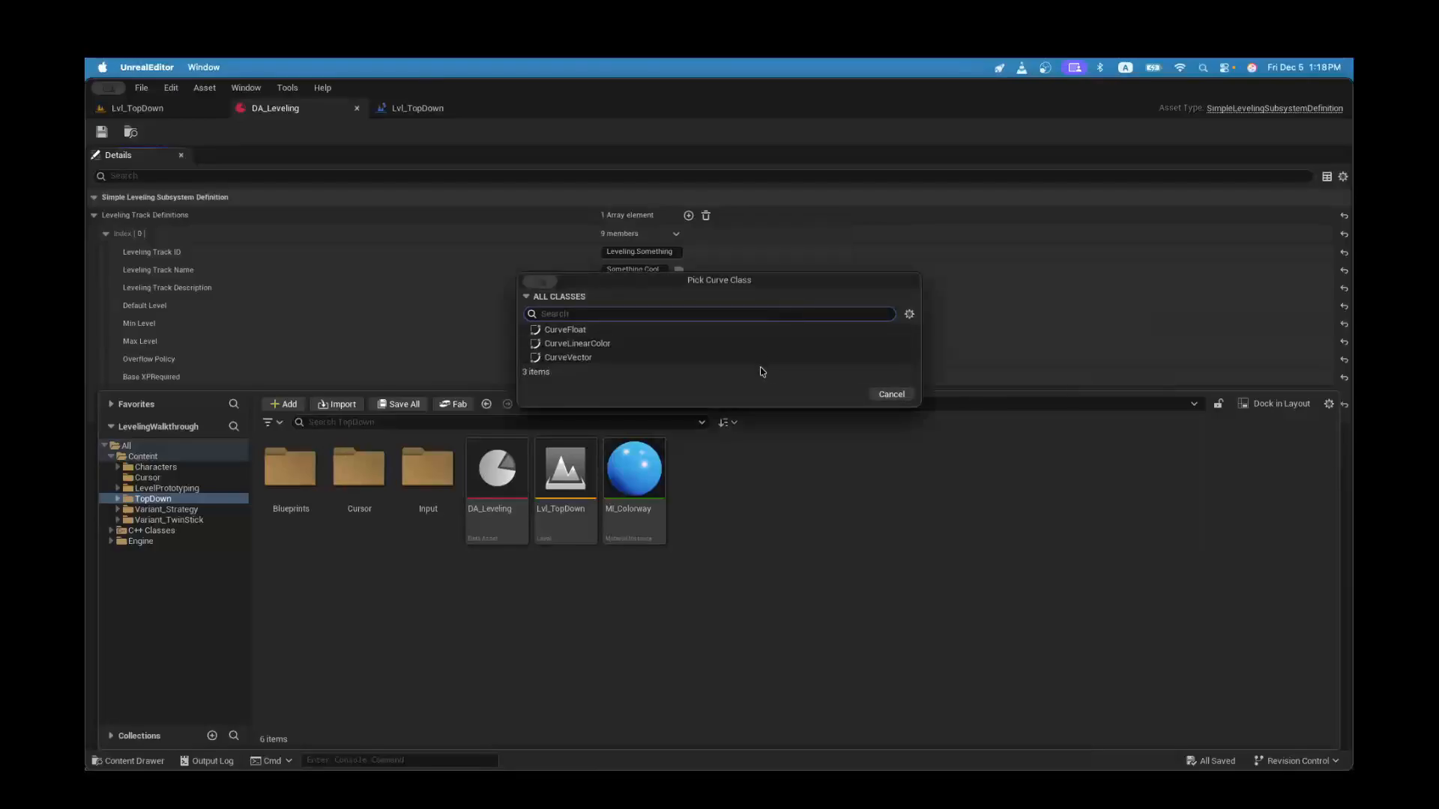
{"action": "left_click", "coordinate": [639, 332]}
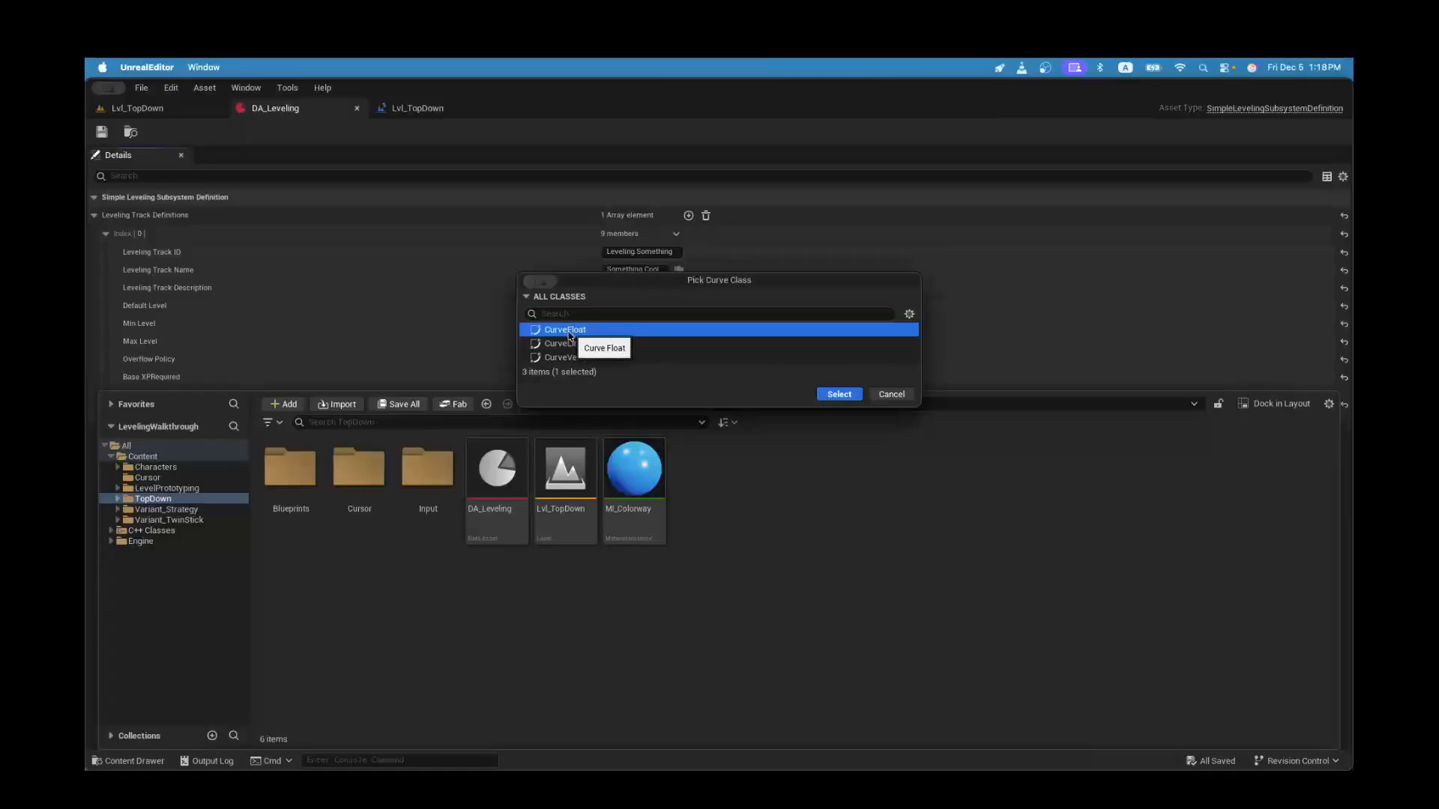
{"action": "left_click", "coordinate": [838, 394]}
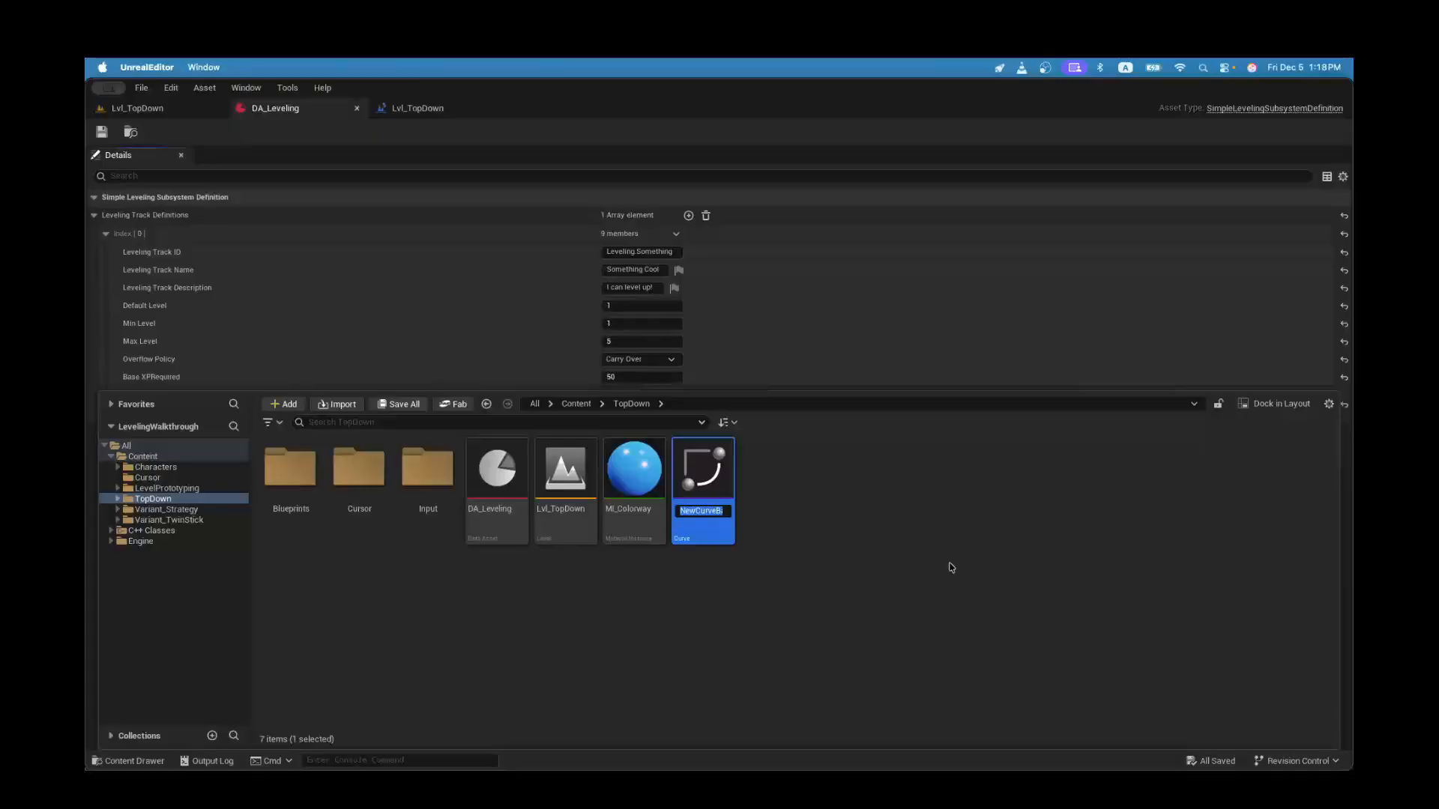
Step: Name the new curve asset Curve_Something, save it and open it in the curve editor
{"action": "type", "text": "Curve_Something"}
{"action": "key", "text": "Return"}
{"action": "key", "text": "super+s"}
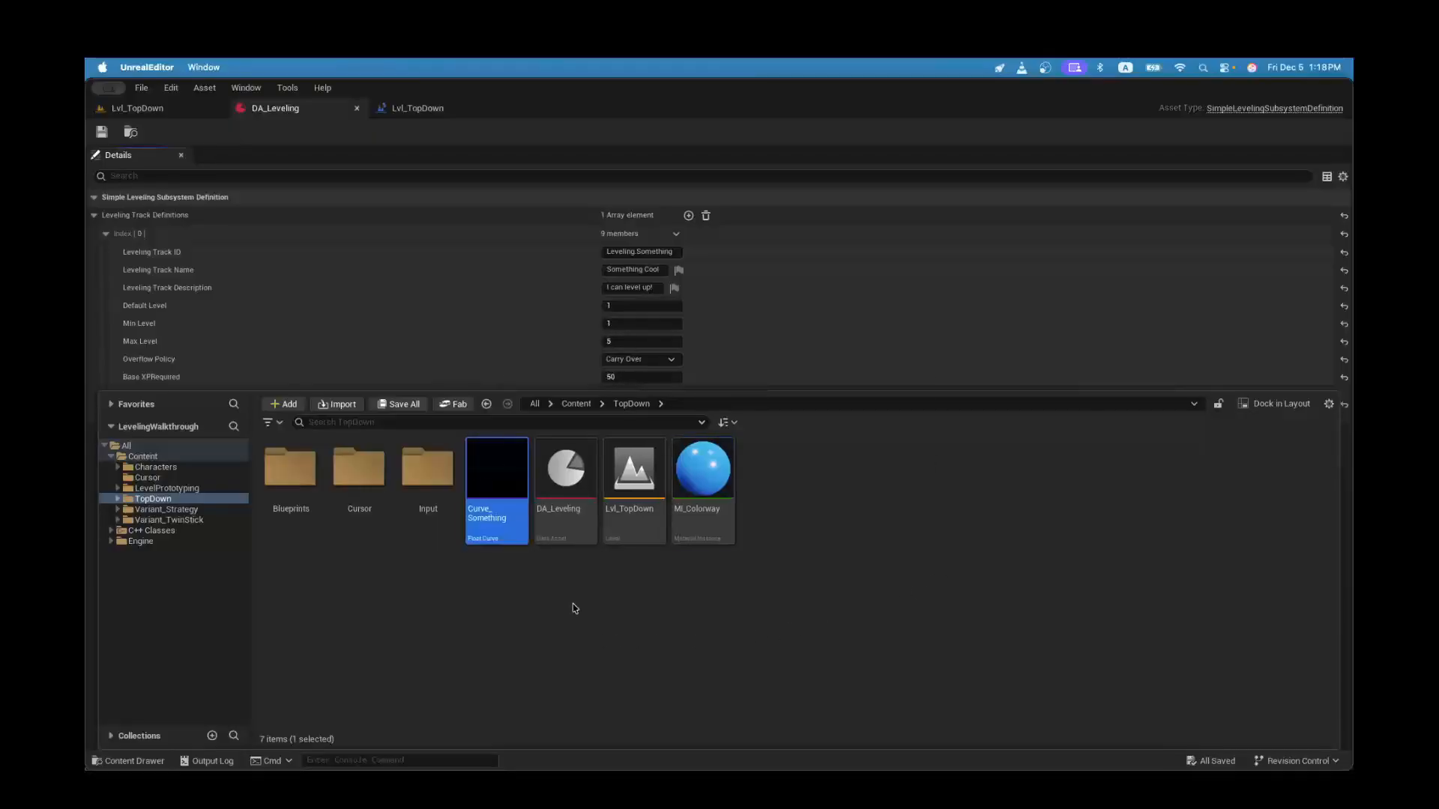
{"action": "double_click", "coordinate": [474, 491]}
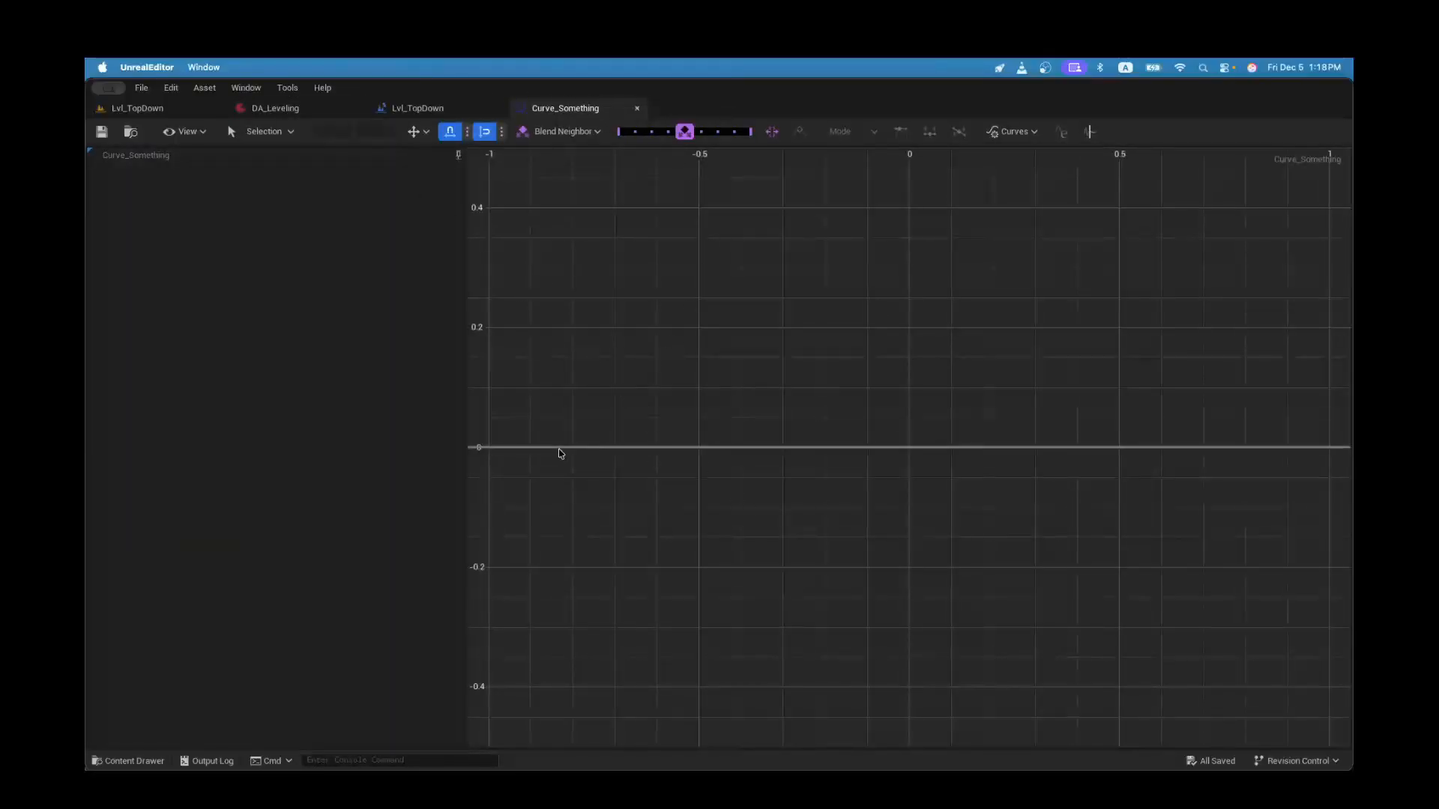
Step: Add a first key to the Curve_Something curve at time 0 and value 0
{"action": "right_click", "coordinate": [683, 449]}
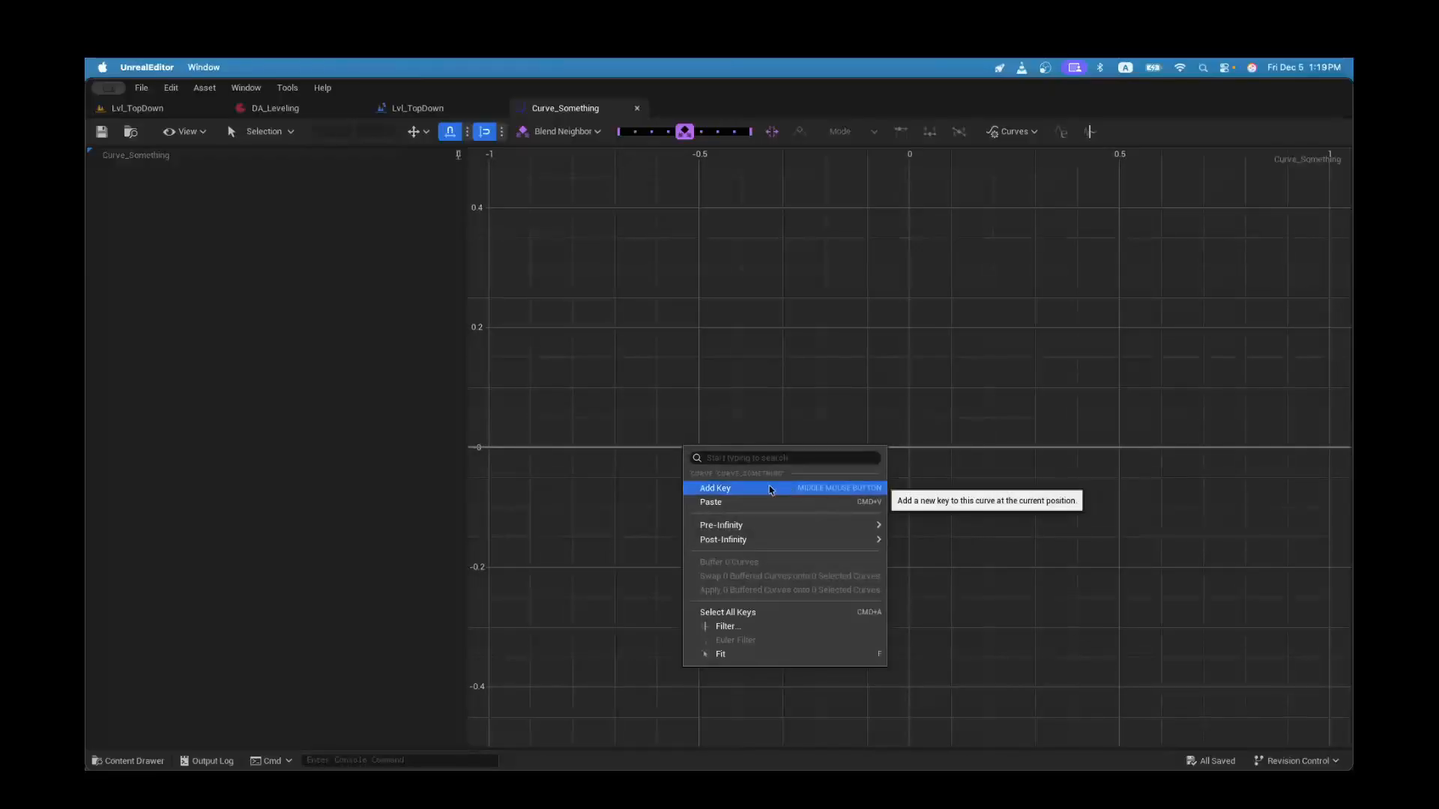
{"action": "left_click", "coordinate": [749, 489]}
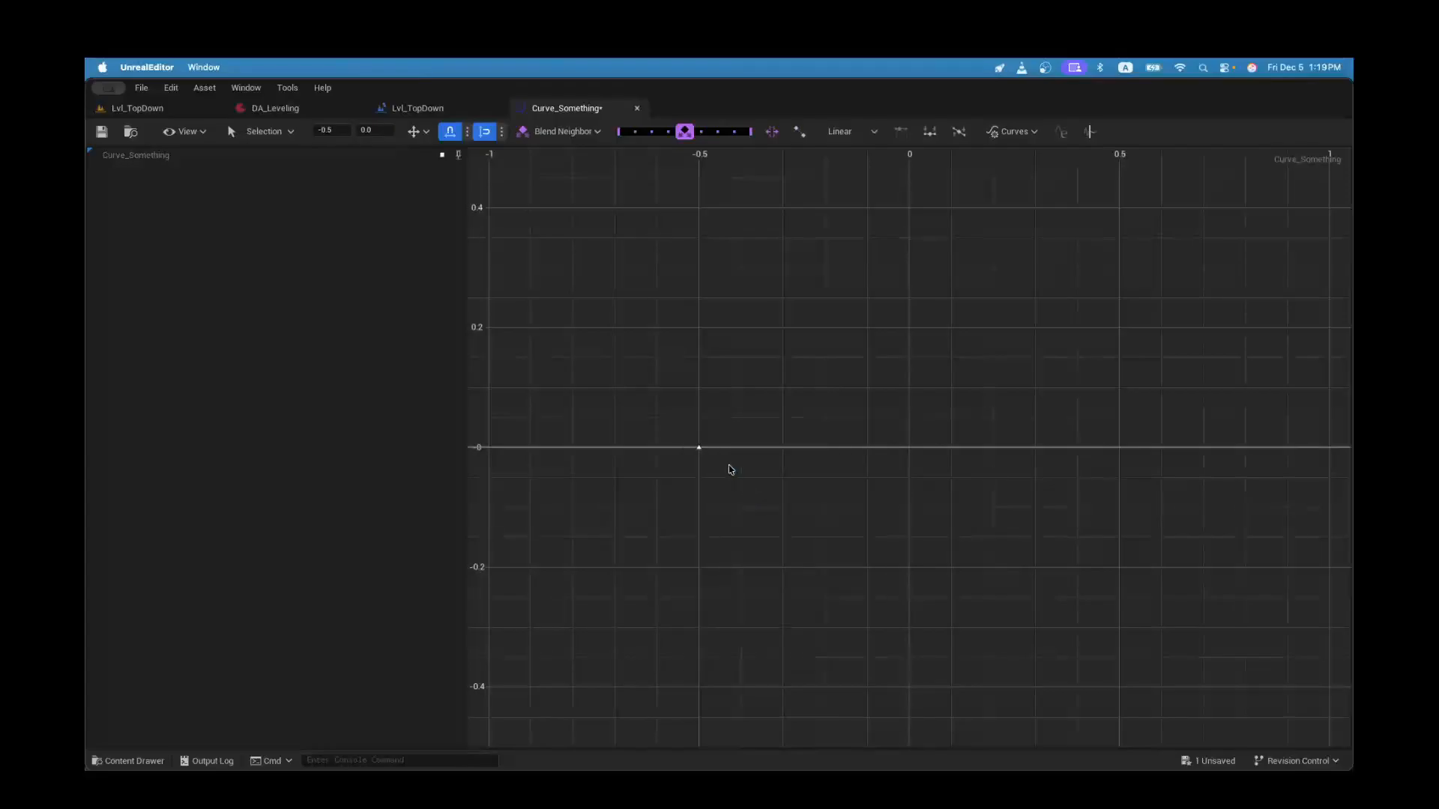
{"action": "mouse_move", "coordinate": [697, 448]}
{"action": "left_click", "coordinate": [335, 132]}
{"action": "scroll", "coordinate": [913, 534], "scroll_direction": "down", "scroll_amount": 3}
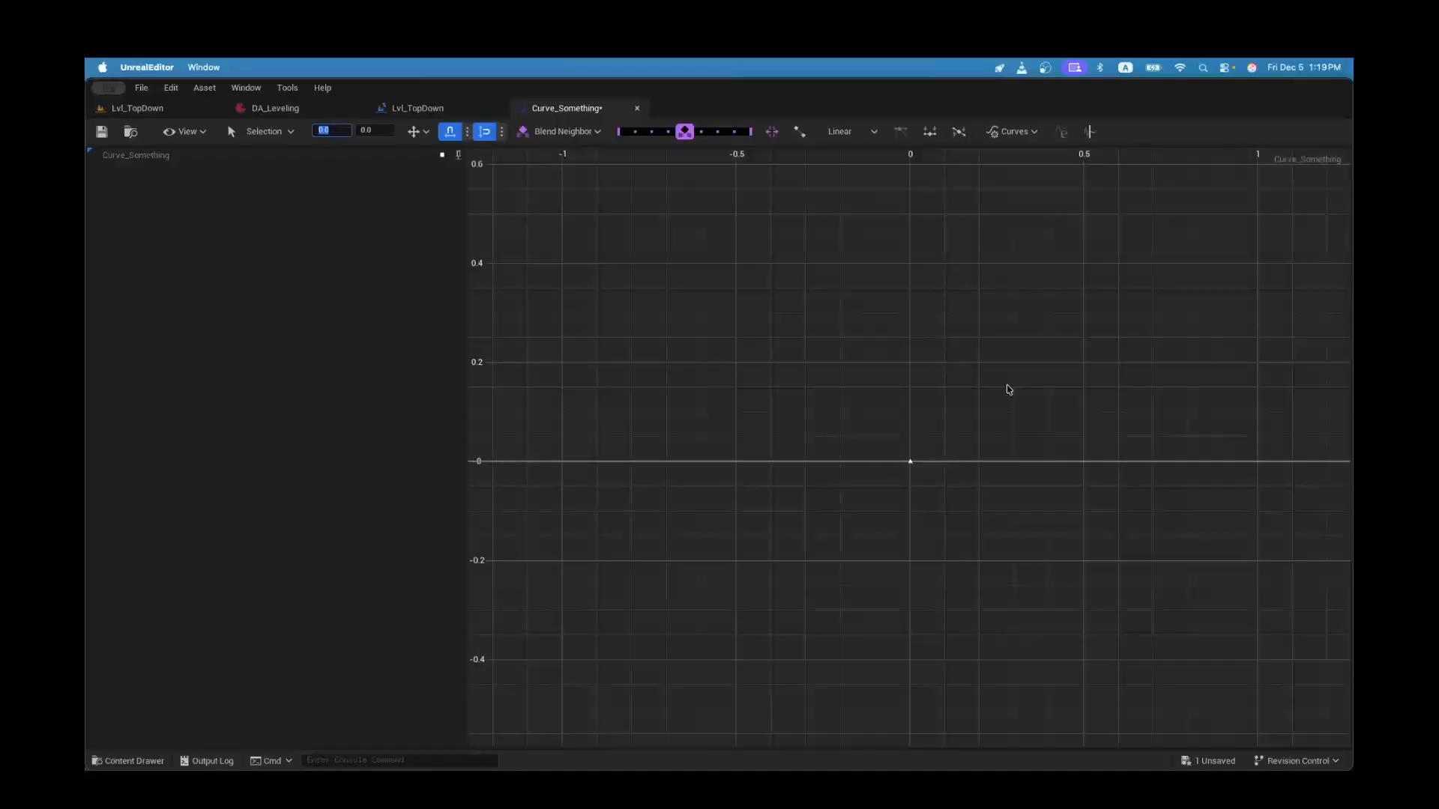
Step: Add a second key to the curve and set it to time 1 and value 100
{"action": "right_click", "coordinate": [1145, 455]}
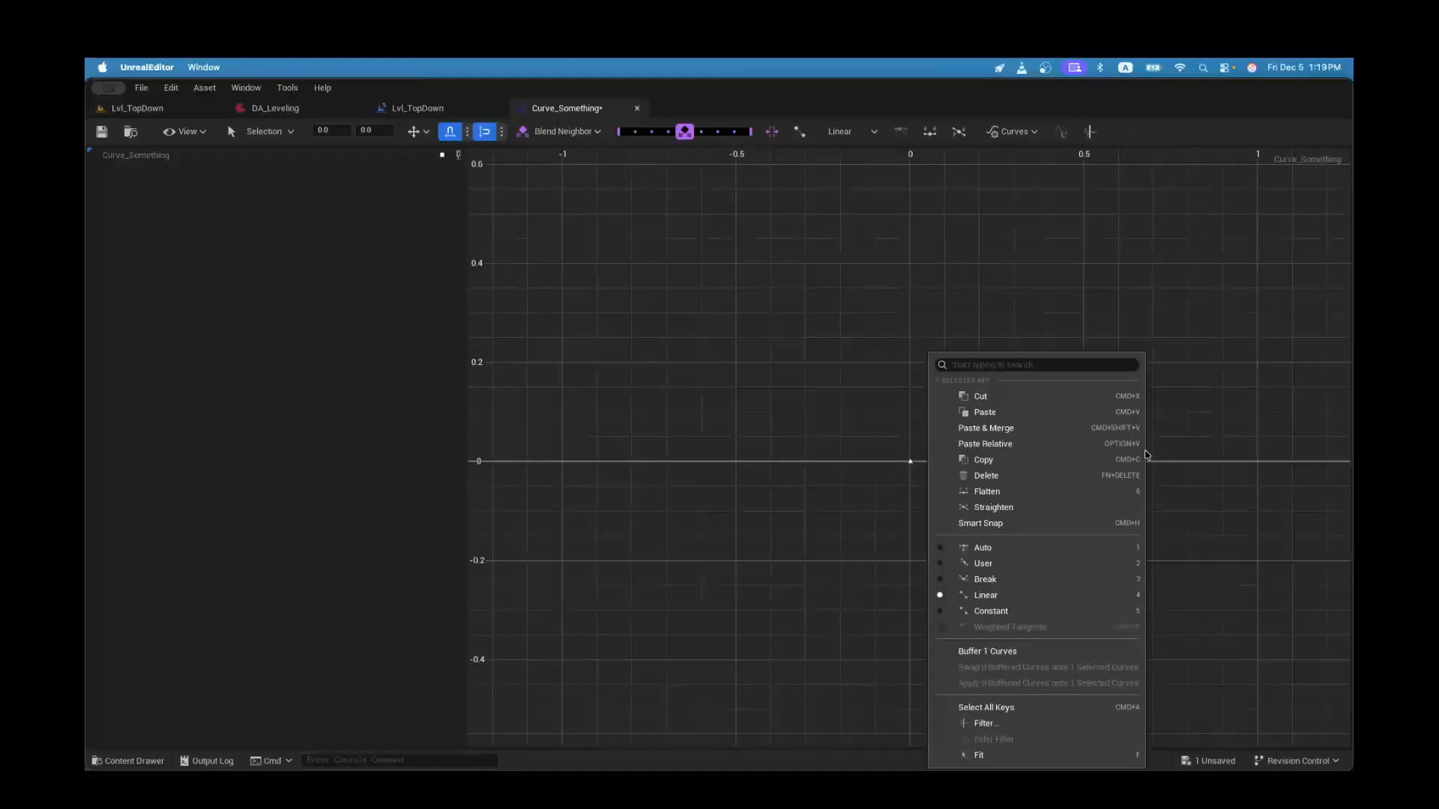
{"action": "left_click", "coordinate": [852, 653]}
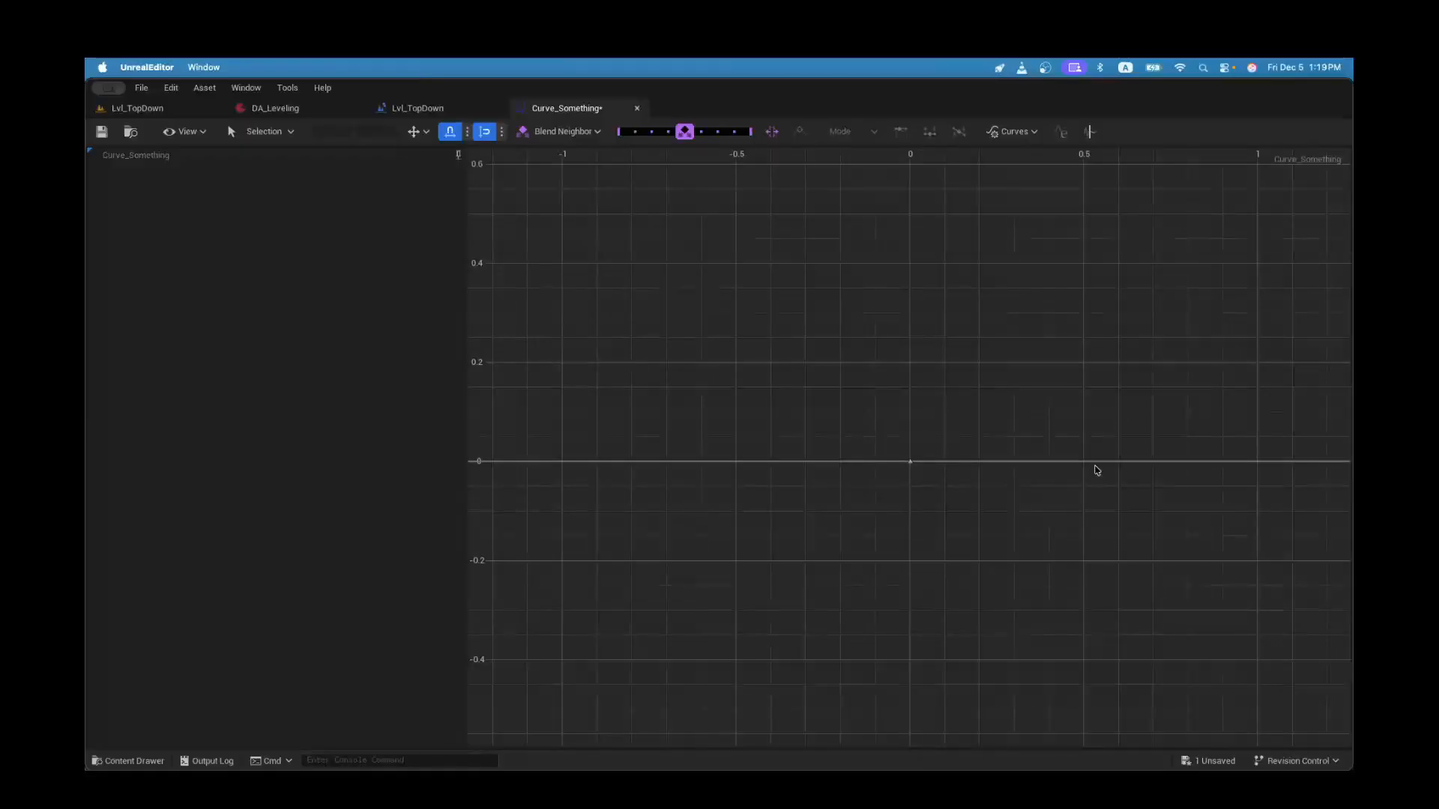
{"action": "right_click", "coordinate": [1087, 457]}
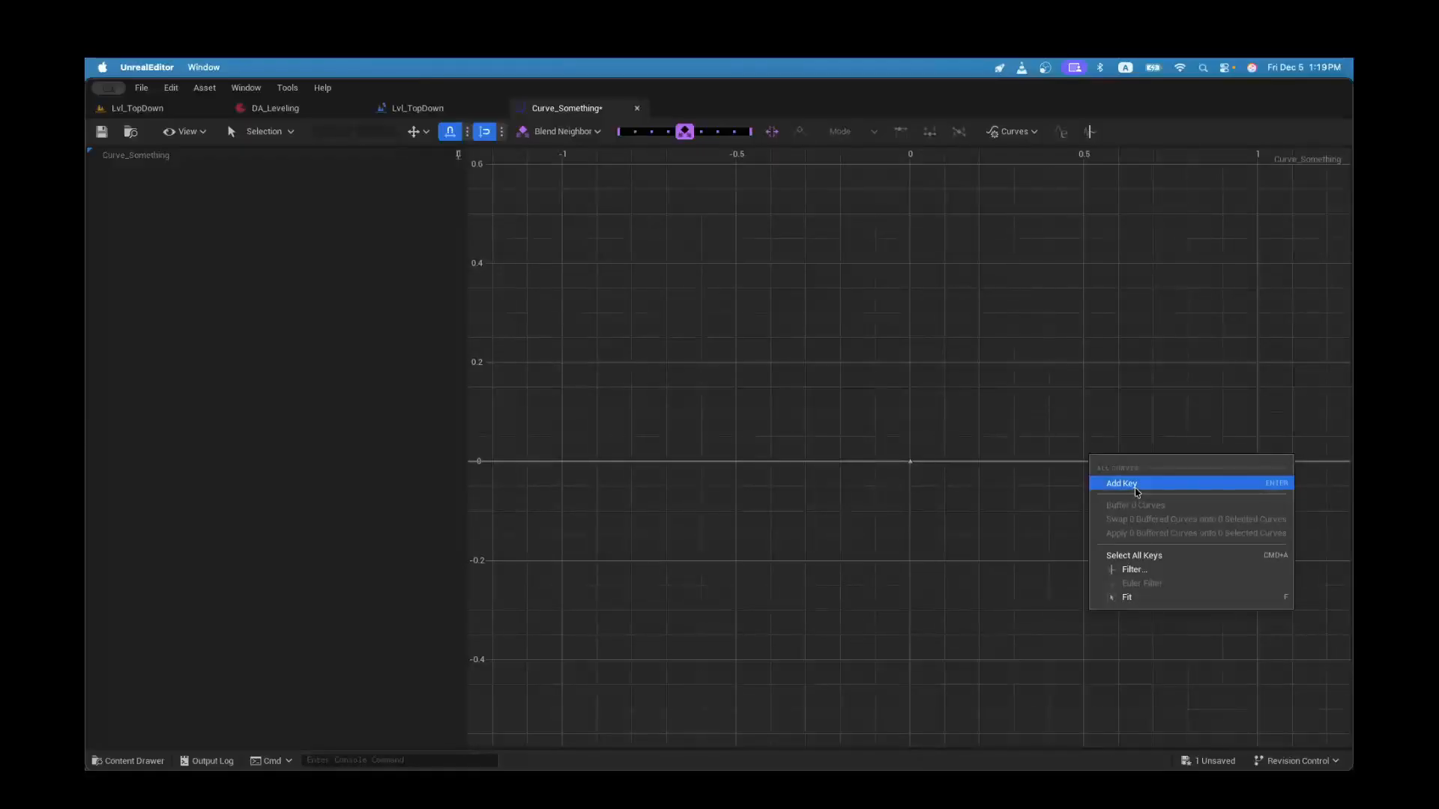
{"action": "left_click", "coordinate": [1137, 492]}
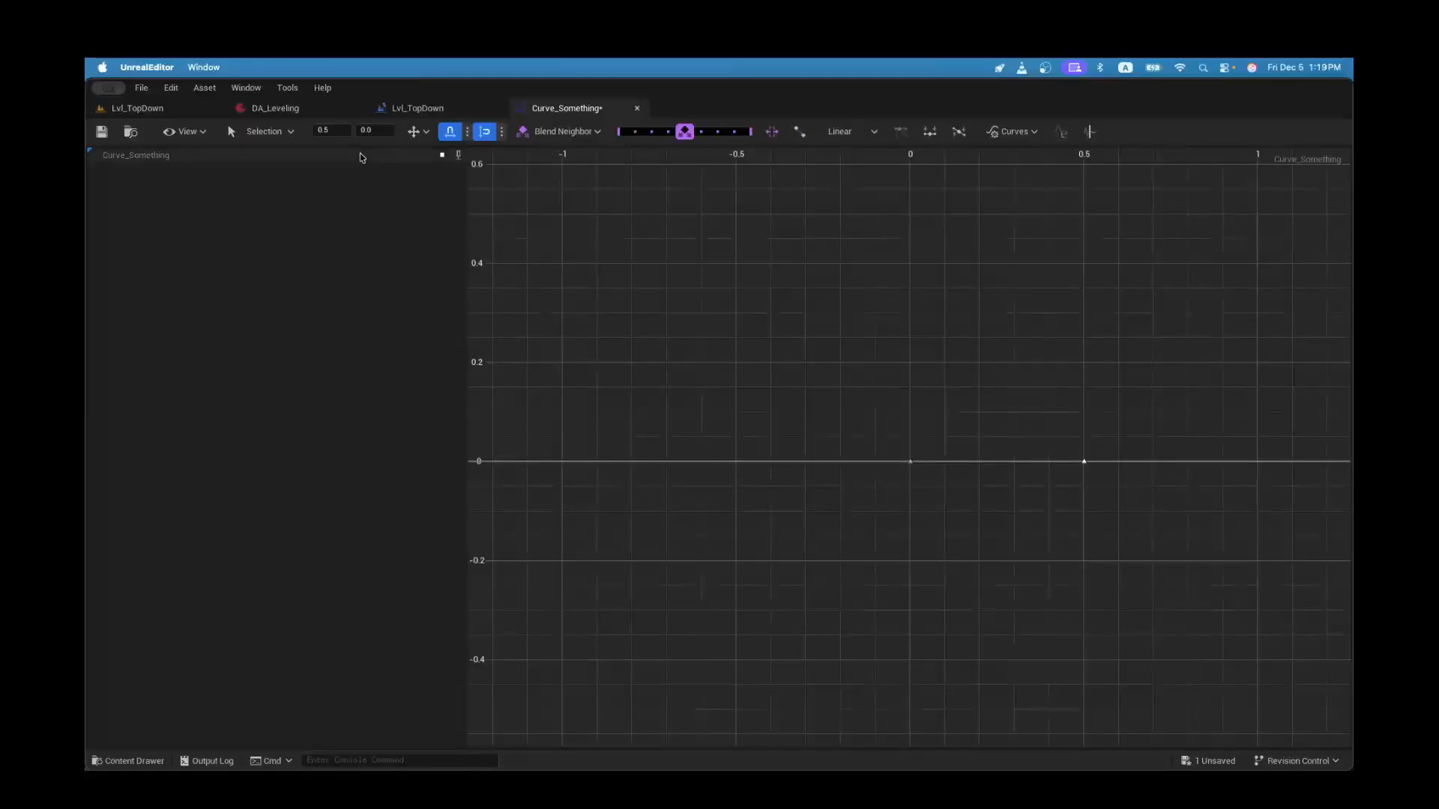
{"action": "left_click", "coordinate": [341, 132]}
{"action": "type", "text": "1"}
{"action": "key", "text": "Return"}
{"action": "key", "text": "Tab"}
{"action": "type", "text": "100"}
{"action": "key", "text": "Return"}
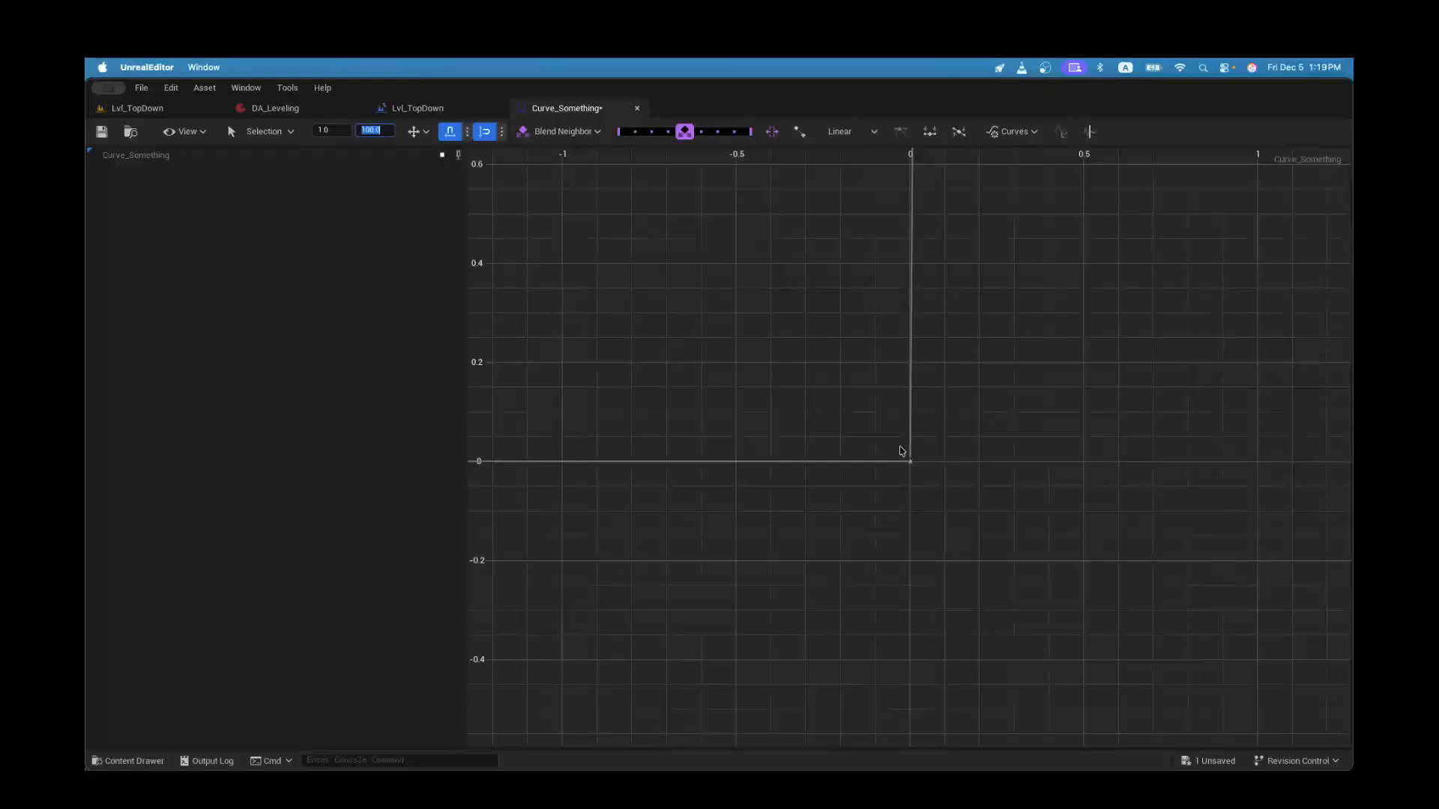
Step: Fit the whole curve in the curve editor view and save Curve_Something
{"action": "right_click", "coordinate": [1025, 375]}
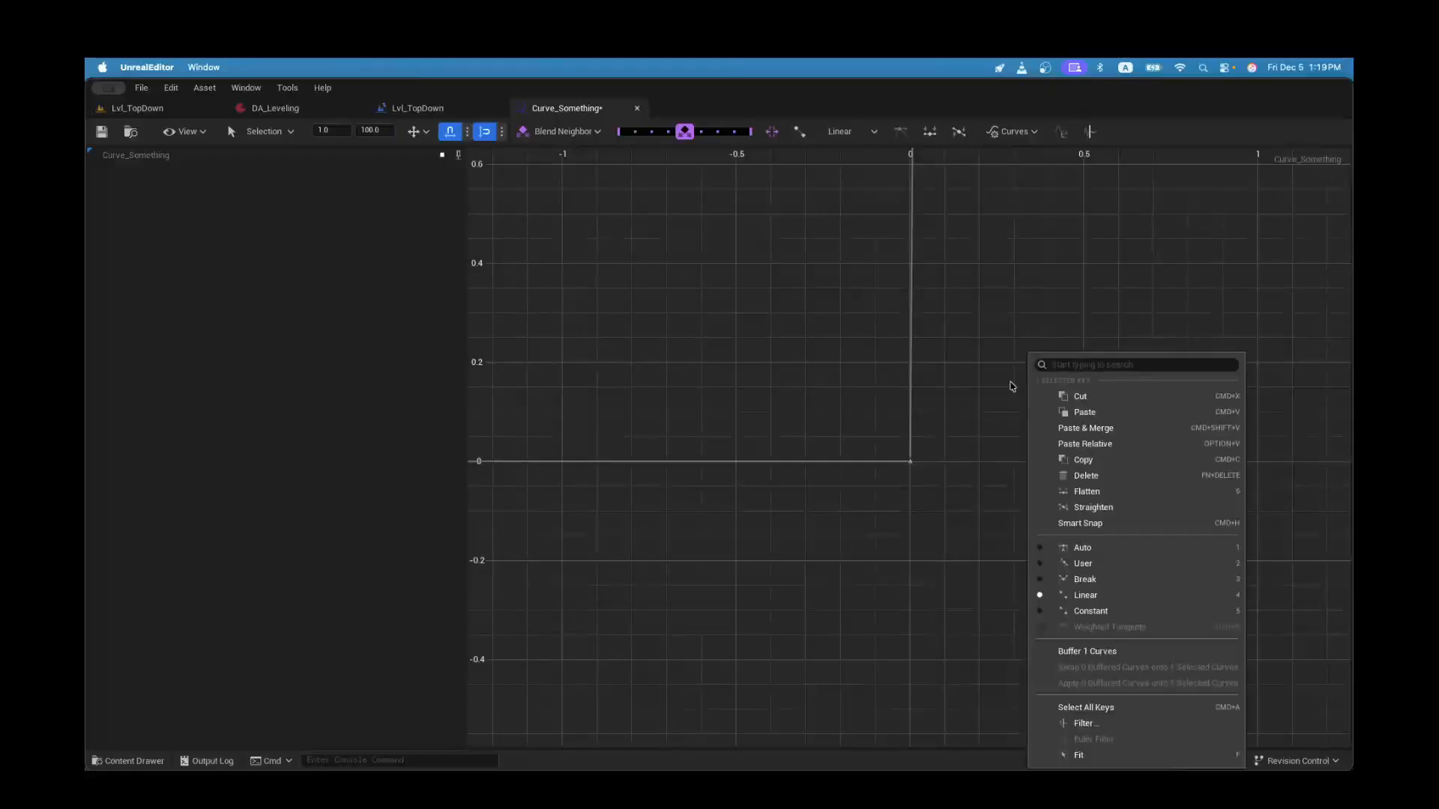
{"action": "left_click", "coordinate": [972, 367]}
{"action": "scroll", "coordinate": [930, 284], "scroll_direction": "down", "scroll_amount": 3}
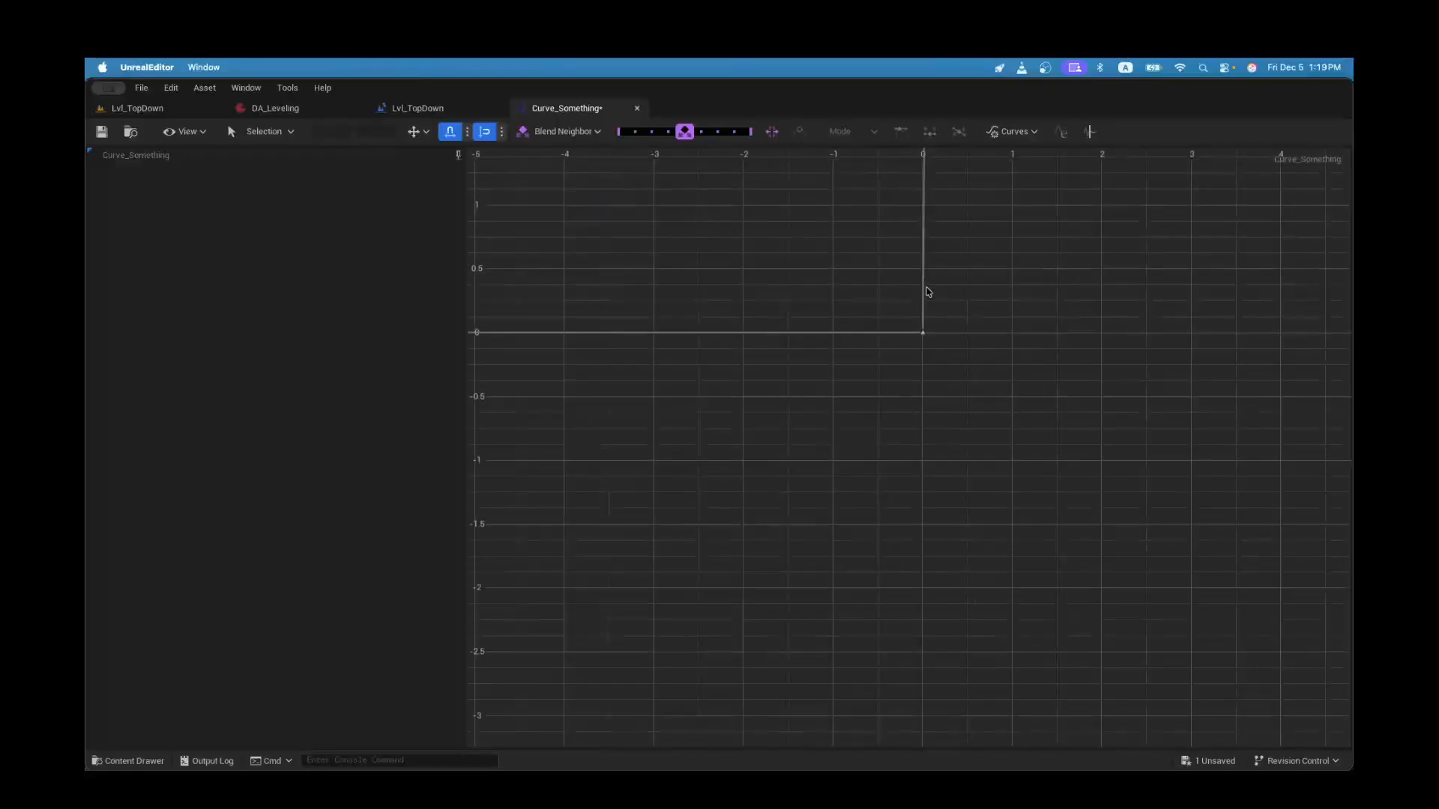
{"action": "right_click", "coordinate": [987, 379]}
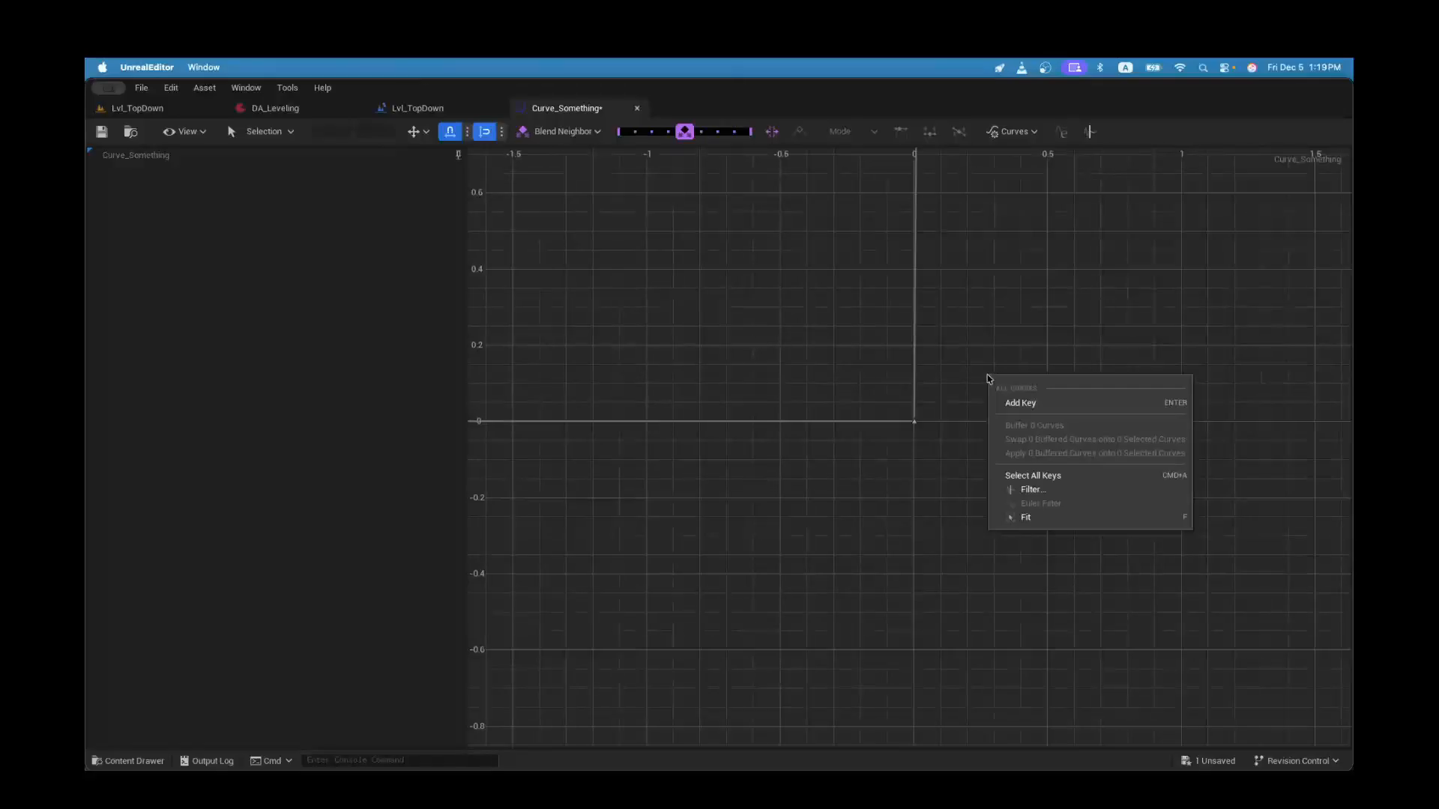
{"action": "left_click", "coordinate": [1026, 518]}
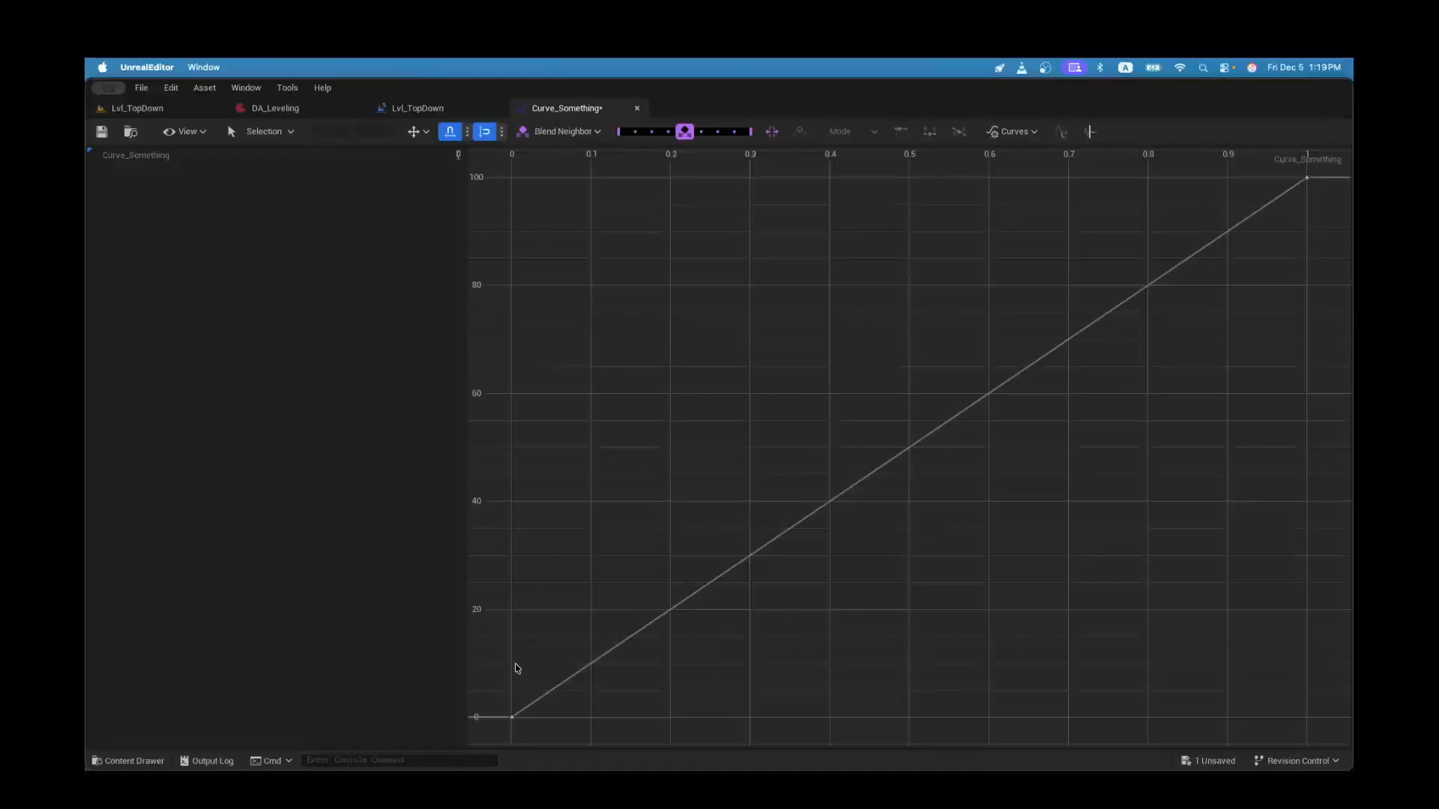
{"action": "left_click", "coordinate": [101, 132]}
Step: Assign Curve_Something as the XPCurve of the leveling track in DA_Leveling and save the asset
{"action": "left_click", "coordinate": [441, 112]}
{"action": "left_click", "coordinate": [315, 110]}
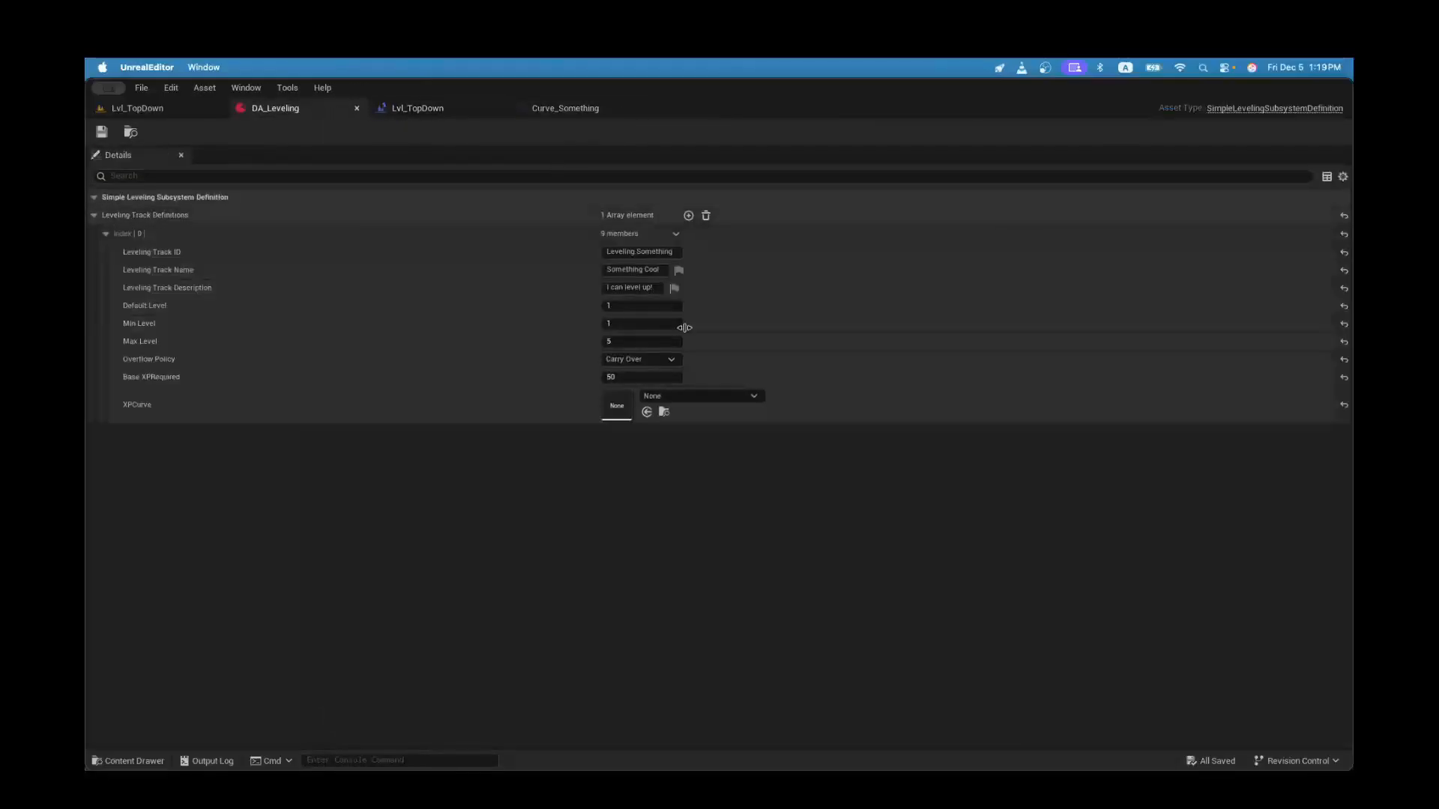
{"action": "left_click", "coordinate": [689, 396]}
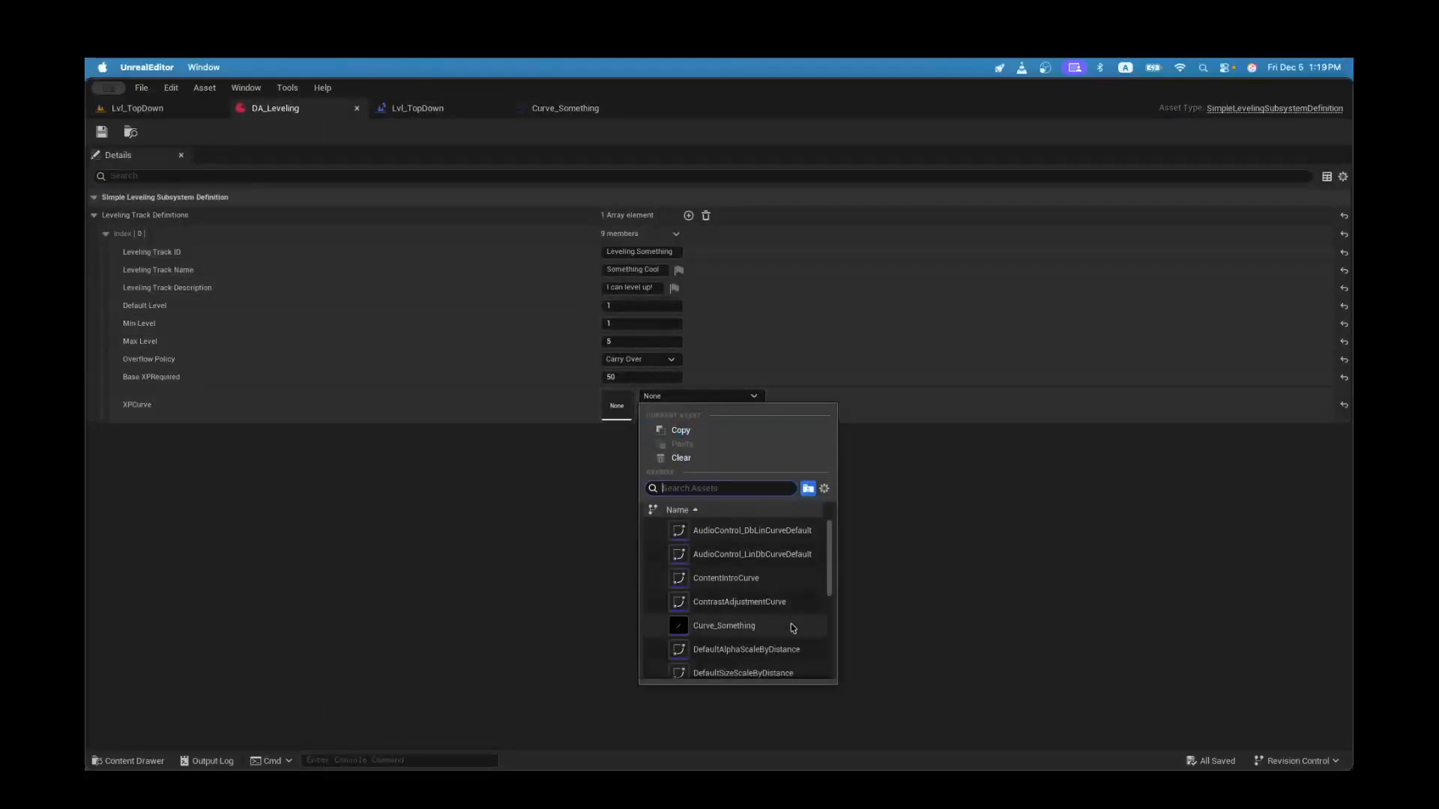
{"action": "left_click", "coordinate": [739, 540]}
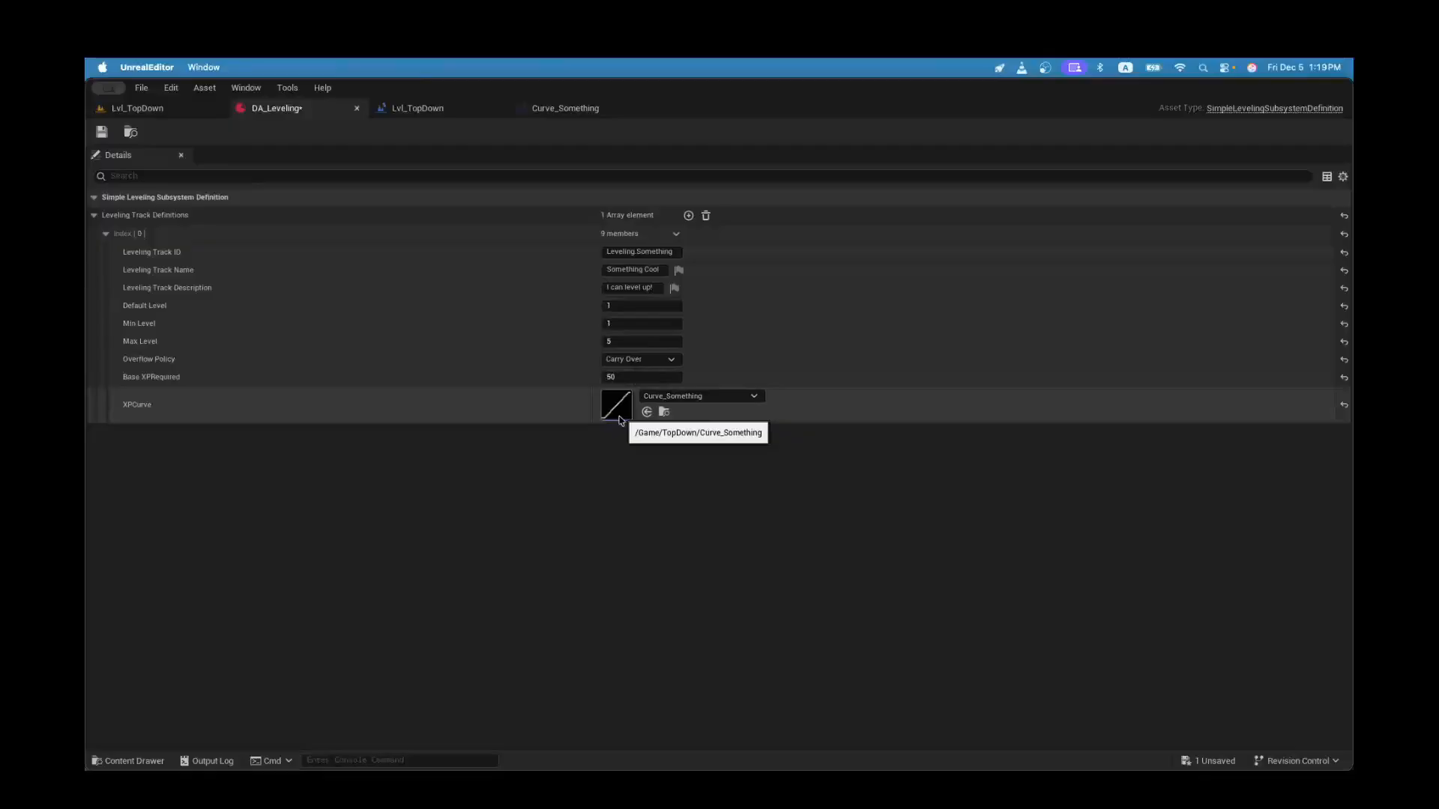
{"action": "left_click", "coordinate": [102, 132]}
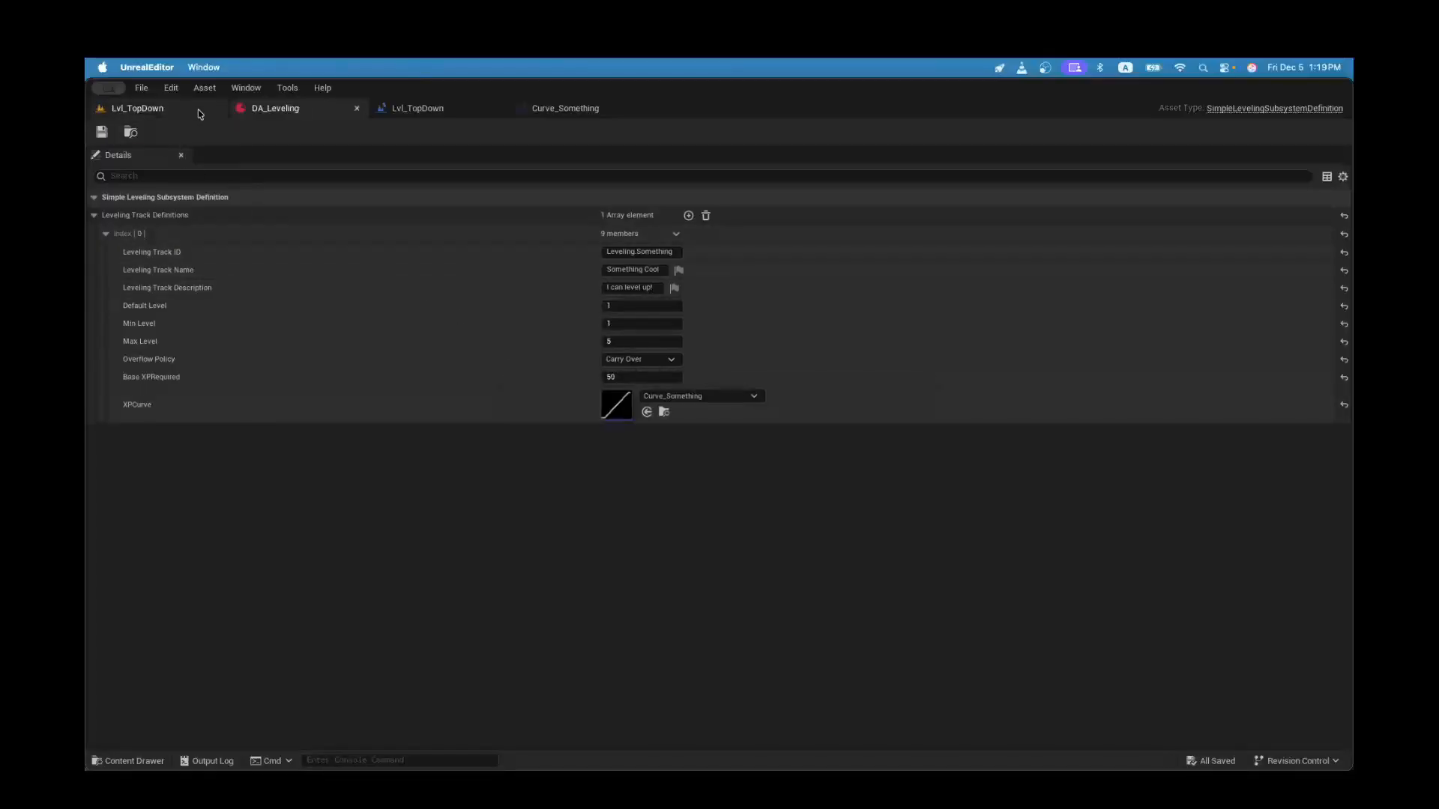
Step: Play Lvl_TopDown to inspect the Leveling.Something track's XP required per level, ending the session and returning to DA_Leveling
{"action": "left_click", "coordinate": [201, 112]}
{"action": "left_click", "coordinate": [412, 132]}
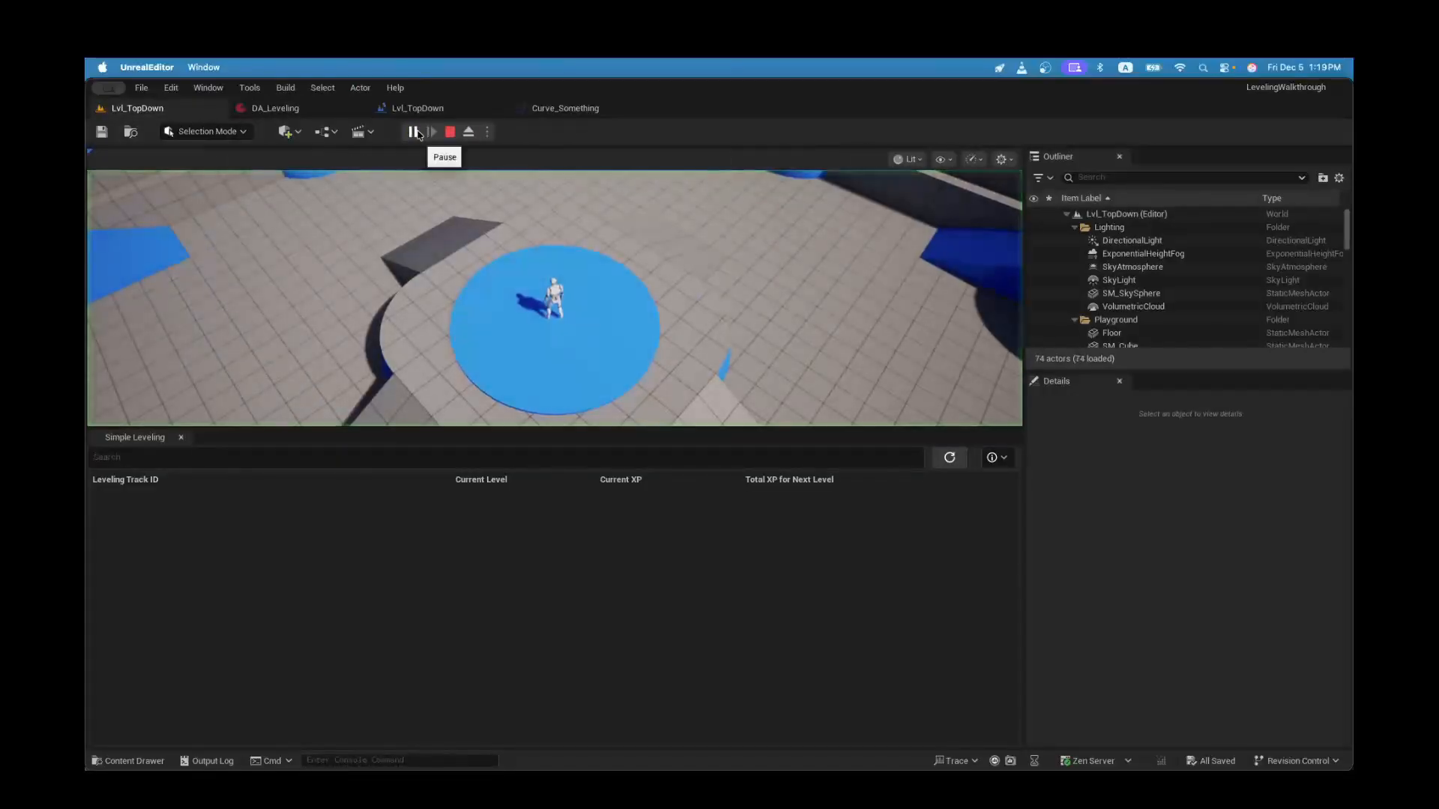
{"action": "left_click", "coordinate": [228, 496]}
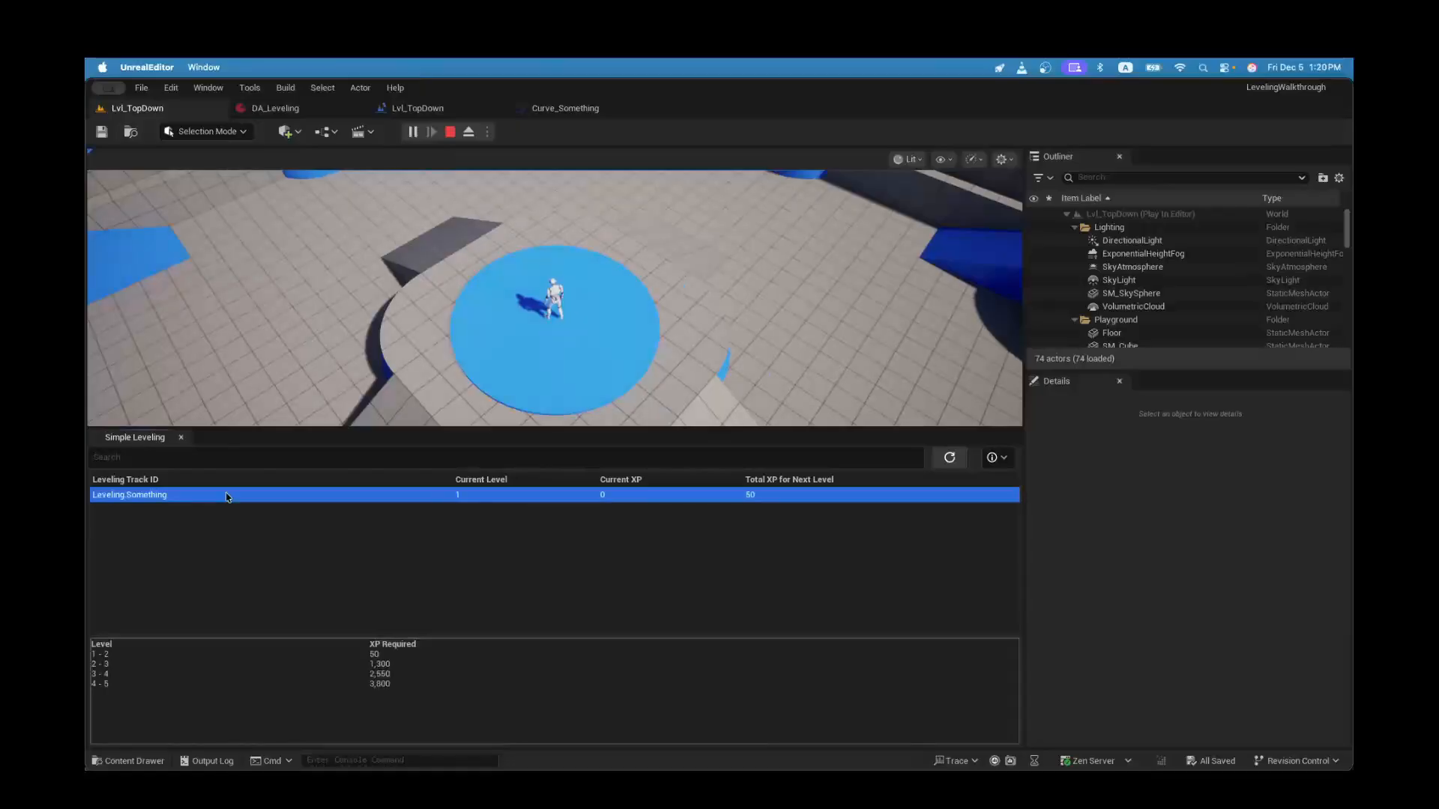
{"action": "left_click", "coordinate": [410, 664]}
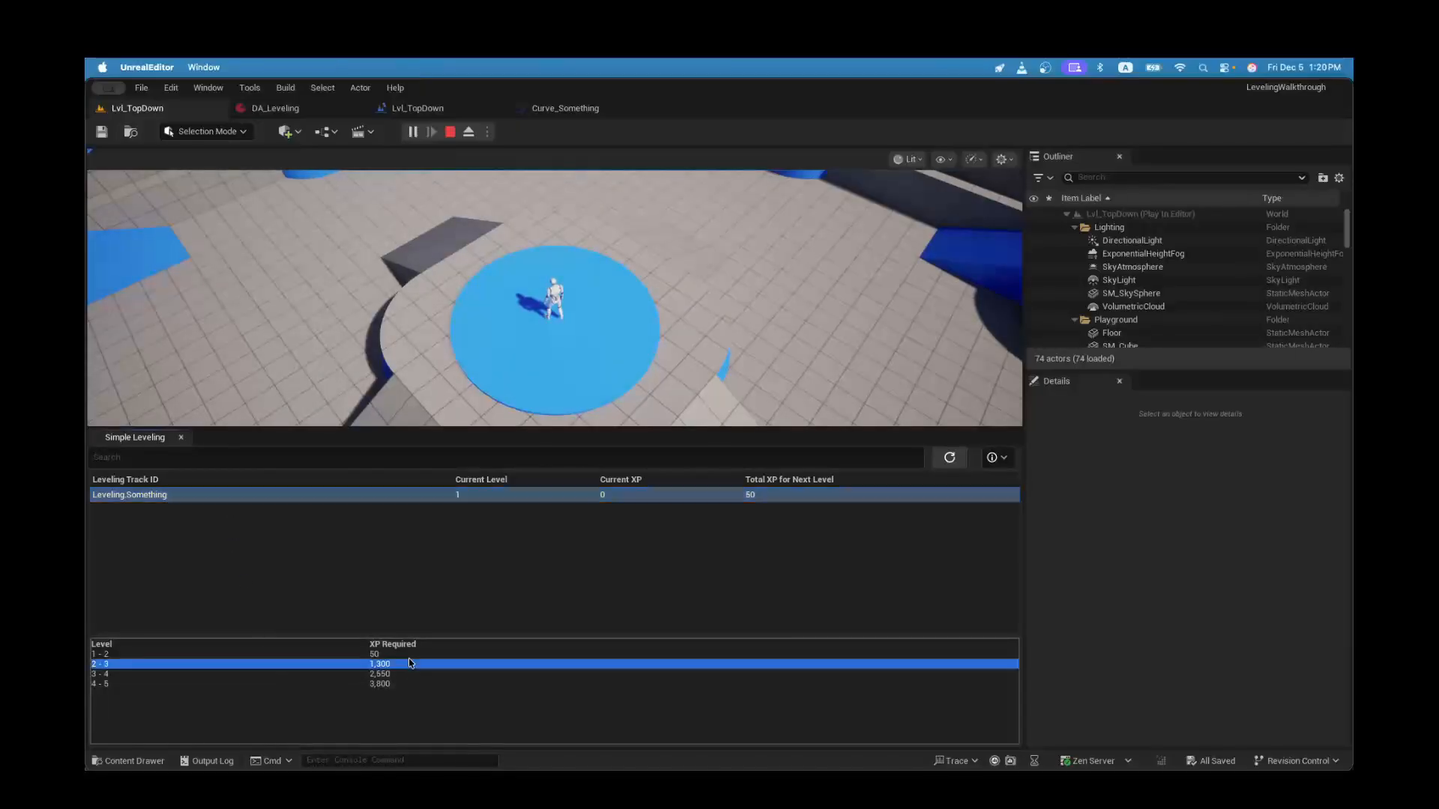
{"action": "left_click", "coordinate": [404, 664]}
{"action": "left_click", "coordinate": [404, 674]}
{"action": "left_click", "coordinate": [404, 684]}
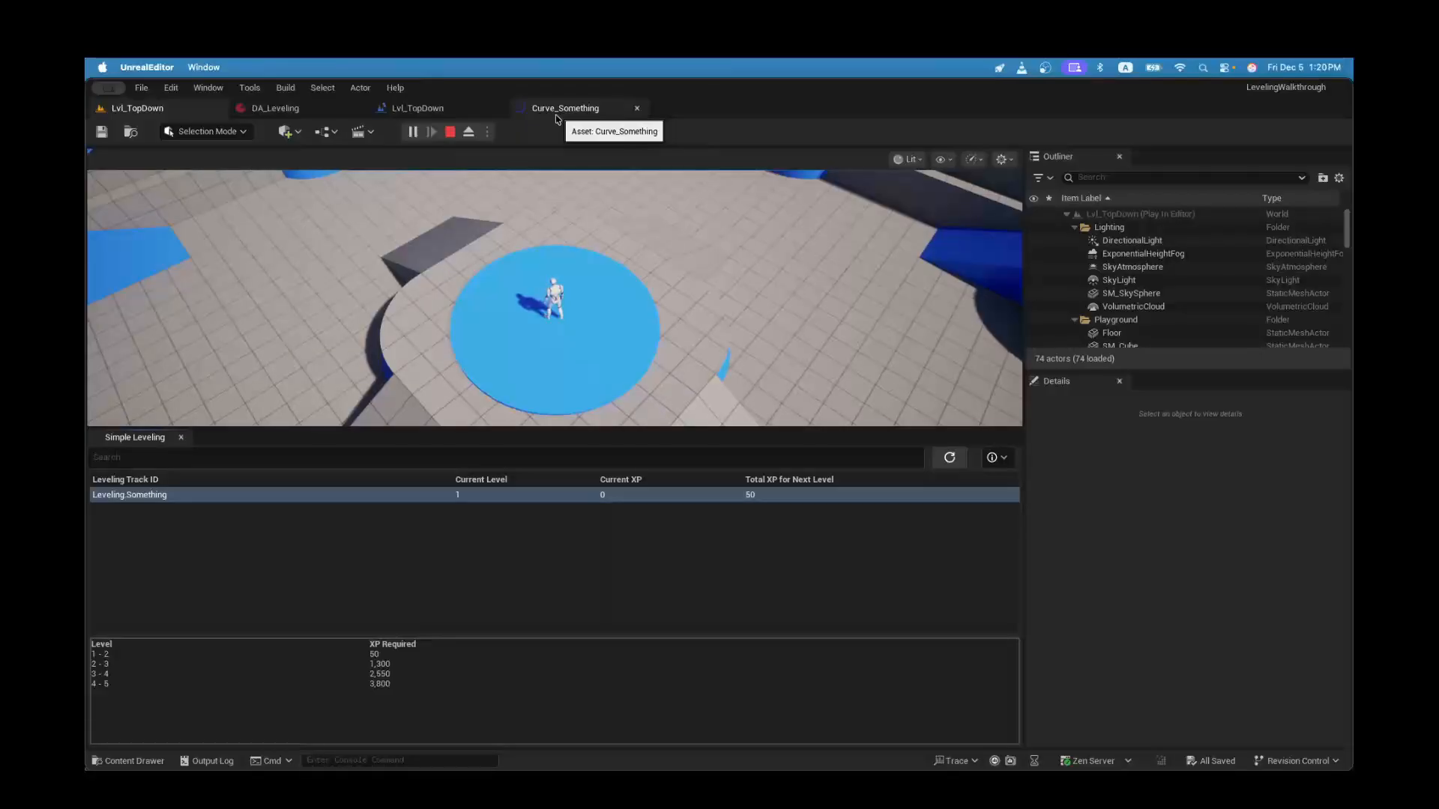
{"action": "left_click", "coordinate": [450, 131]}
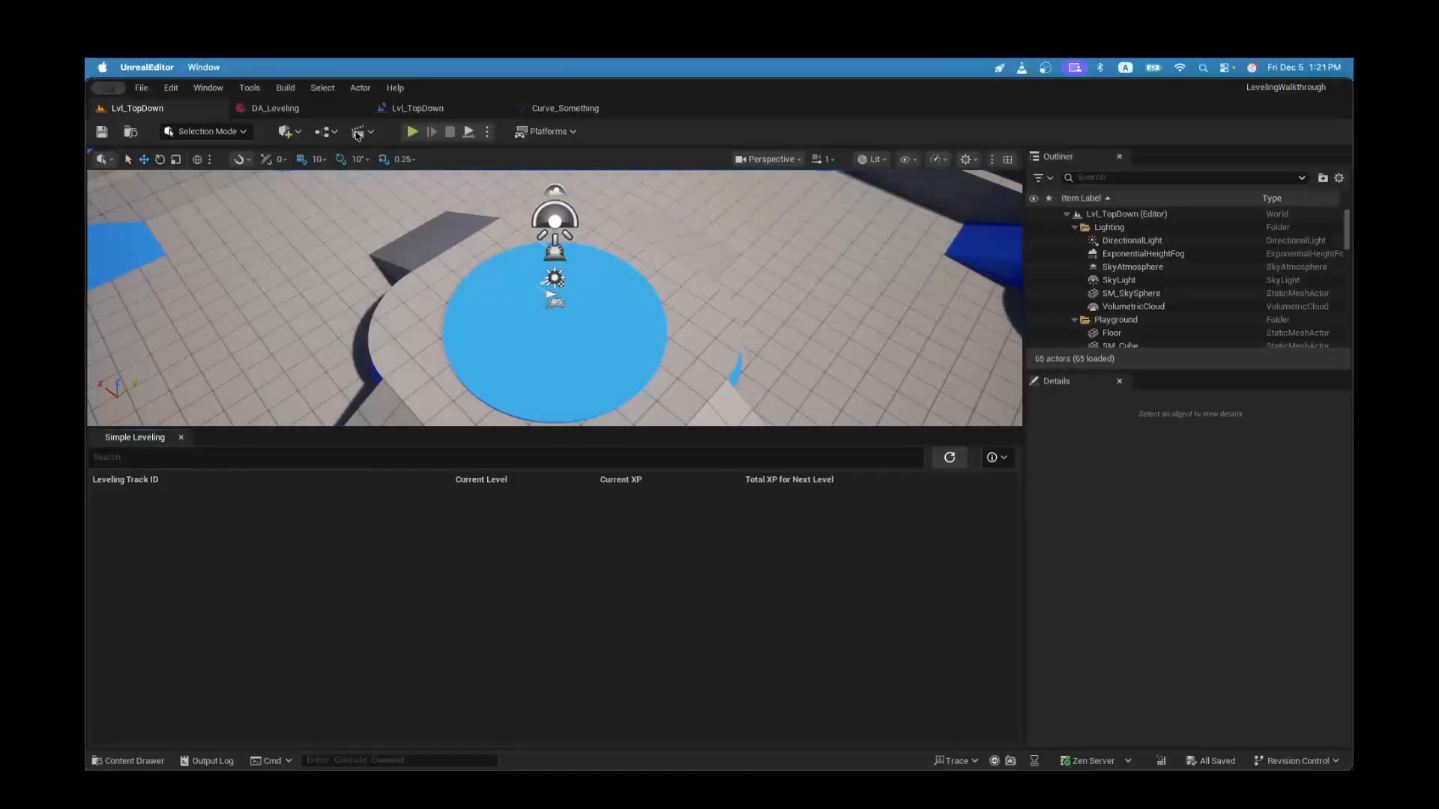
{"action": "left_click", "coordinate": [292, 110]}
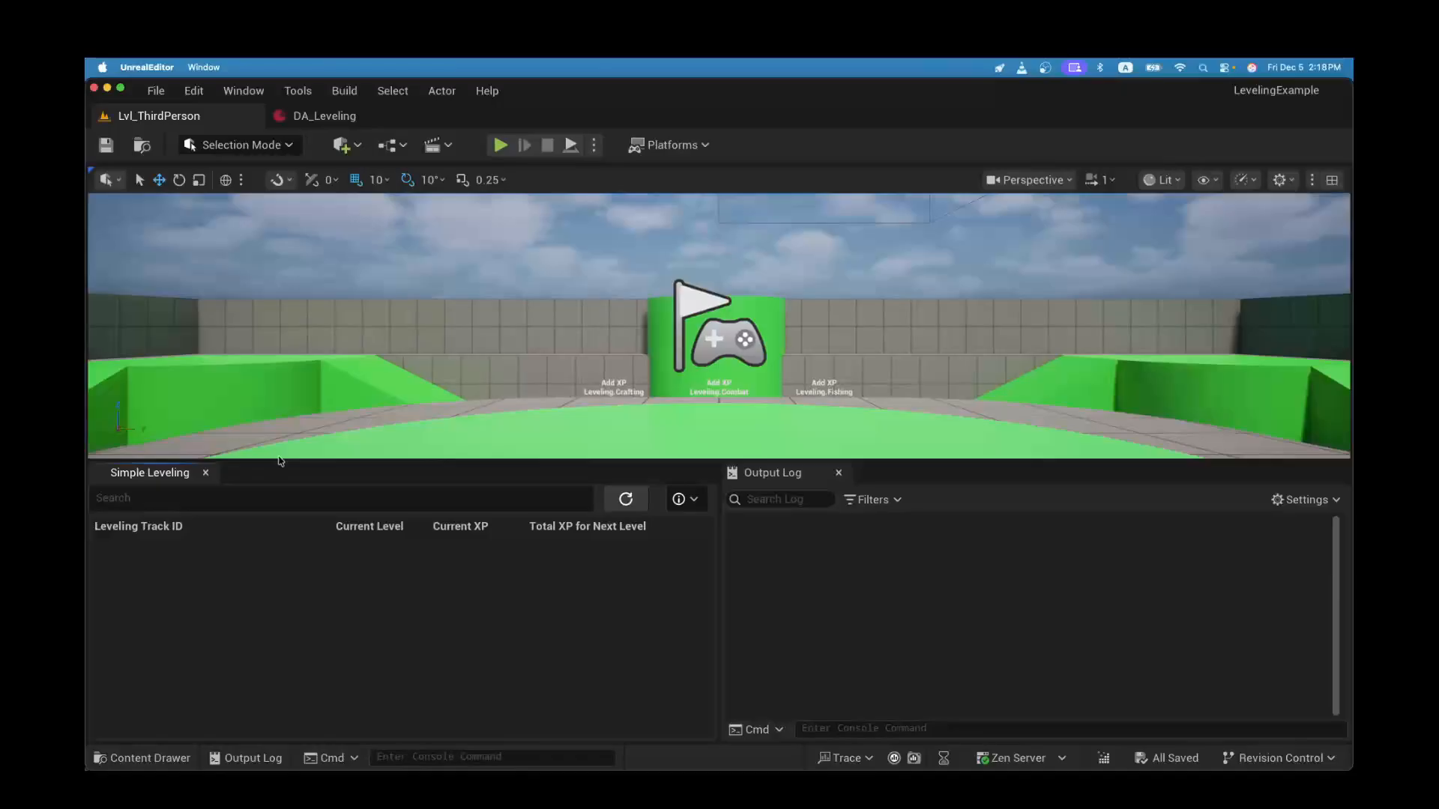
Step: Turn off Automatic Refresh in the Simple Leveling options of the LevelingExample project
{"action": "left_click", "coordinate": [682, 500]}
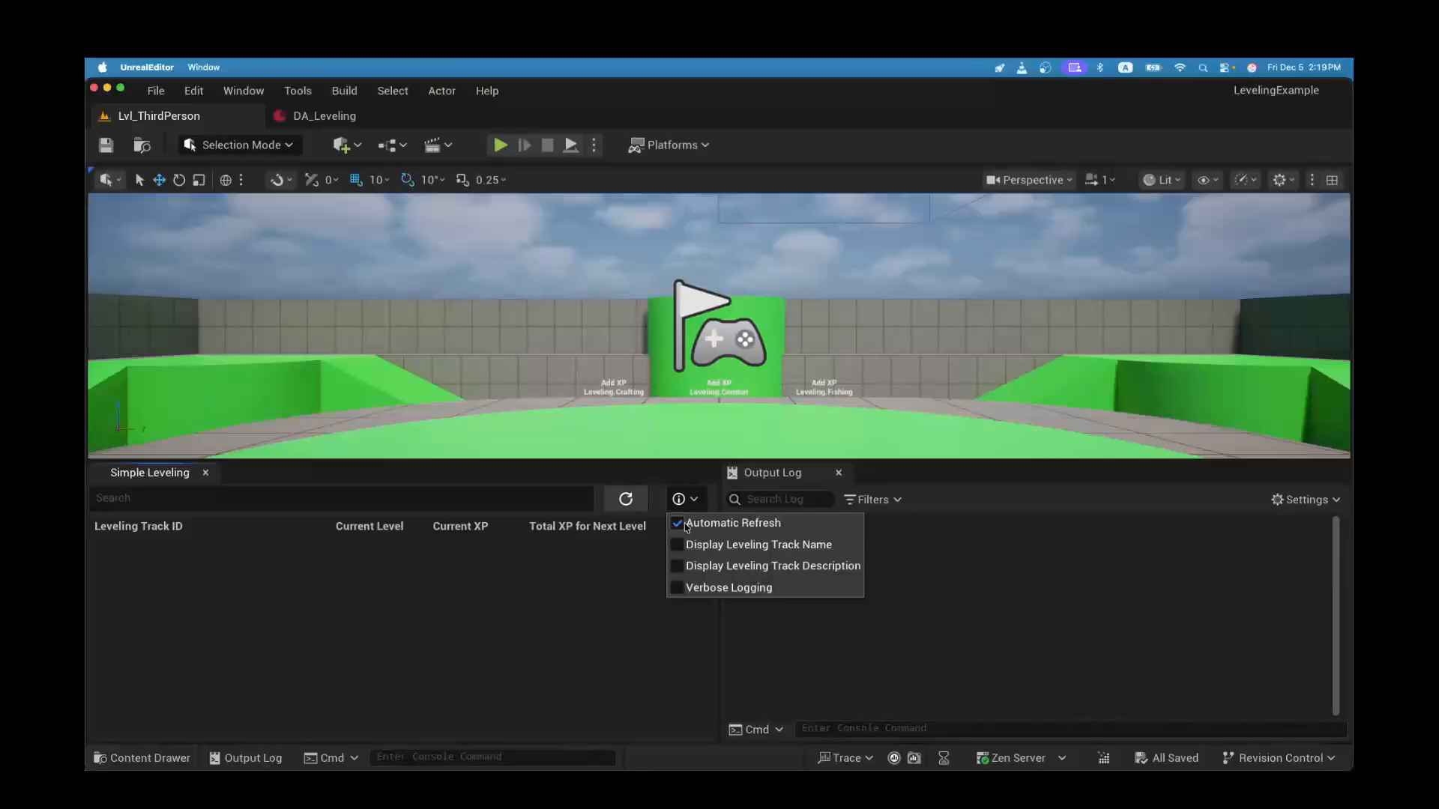
{"action": "left_click", "coordinate": [216, 609]}
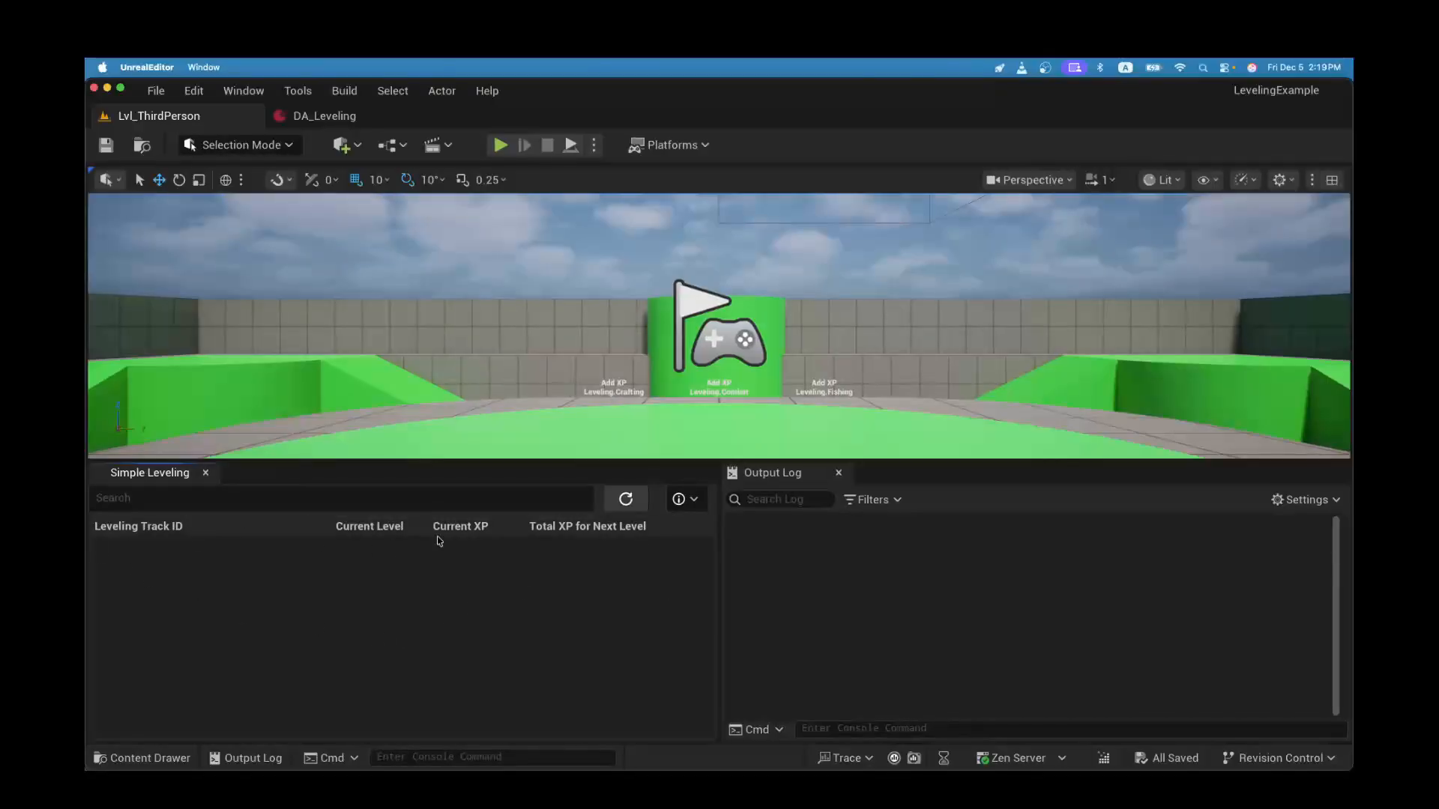
{"action": "left_click", "coordinate": [692, 513]}
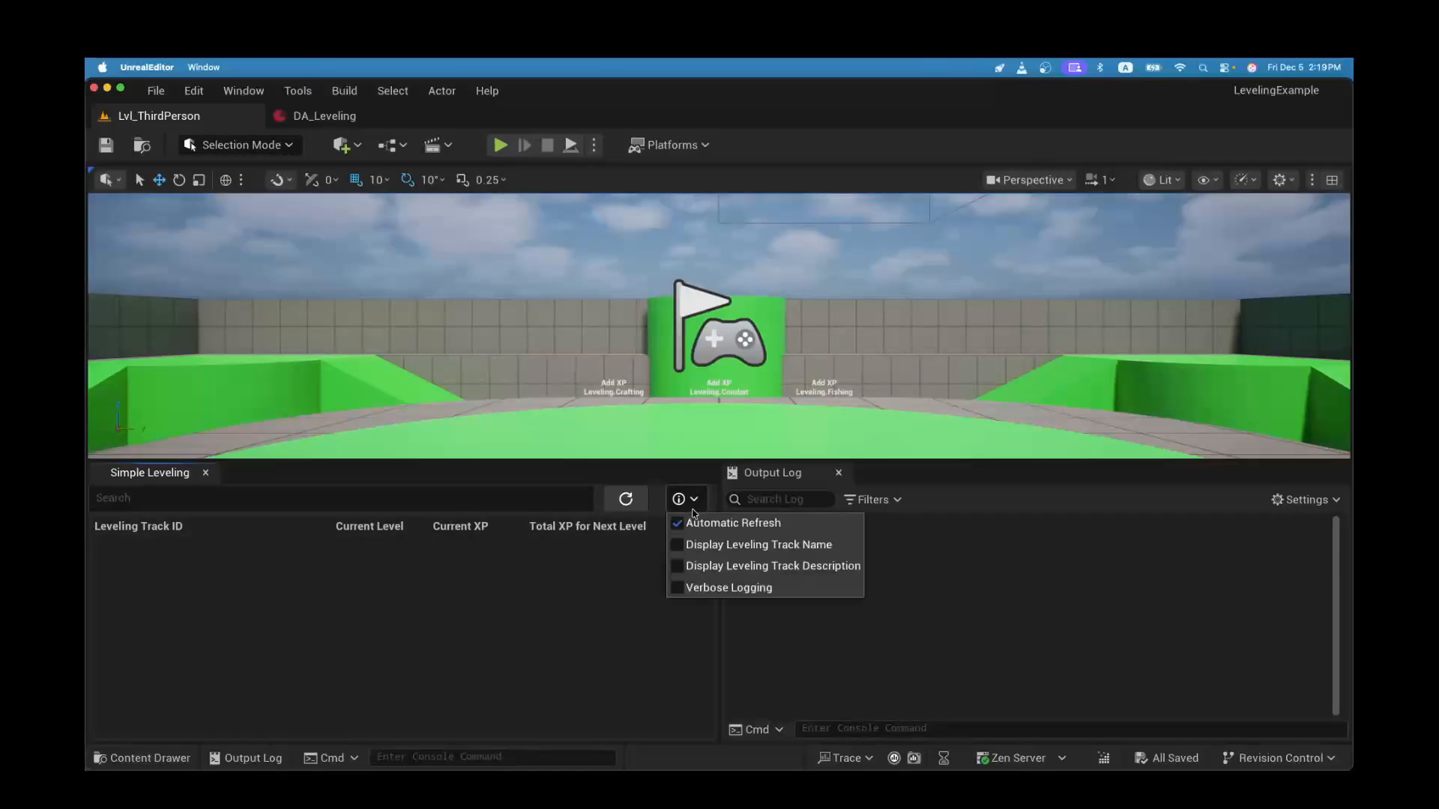
{"action": "left_click", "coordinate": [679, 525]}
{"action": "left_click", "coordinate": [559, 532]}
Step: Try out Display Leveling Track Name and Display Leveling Track Description, switching both on and back off
{"action": "left_click", "coordinate": [691, 499]}
{"action": "left_click", "coordinate": [700, 545]}
{"action": "left_click", "coordinate": [699, 567]}
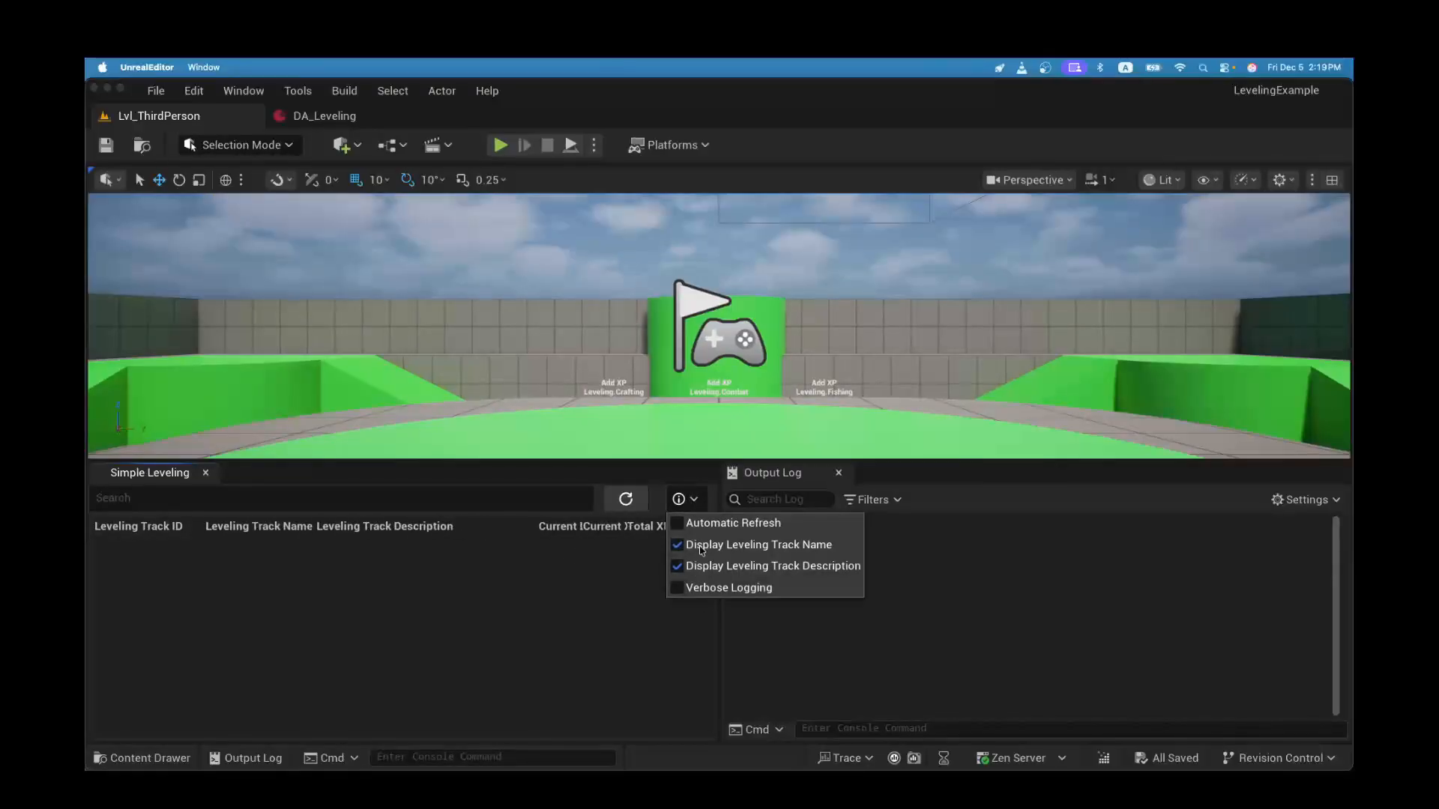
{"action": "left_click", "coordinate": [701, 546]}
{"action": "left_click", "coordinate": [701, 566]}
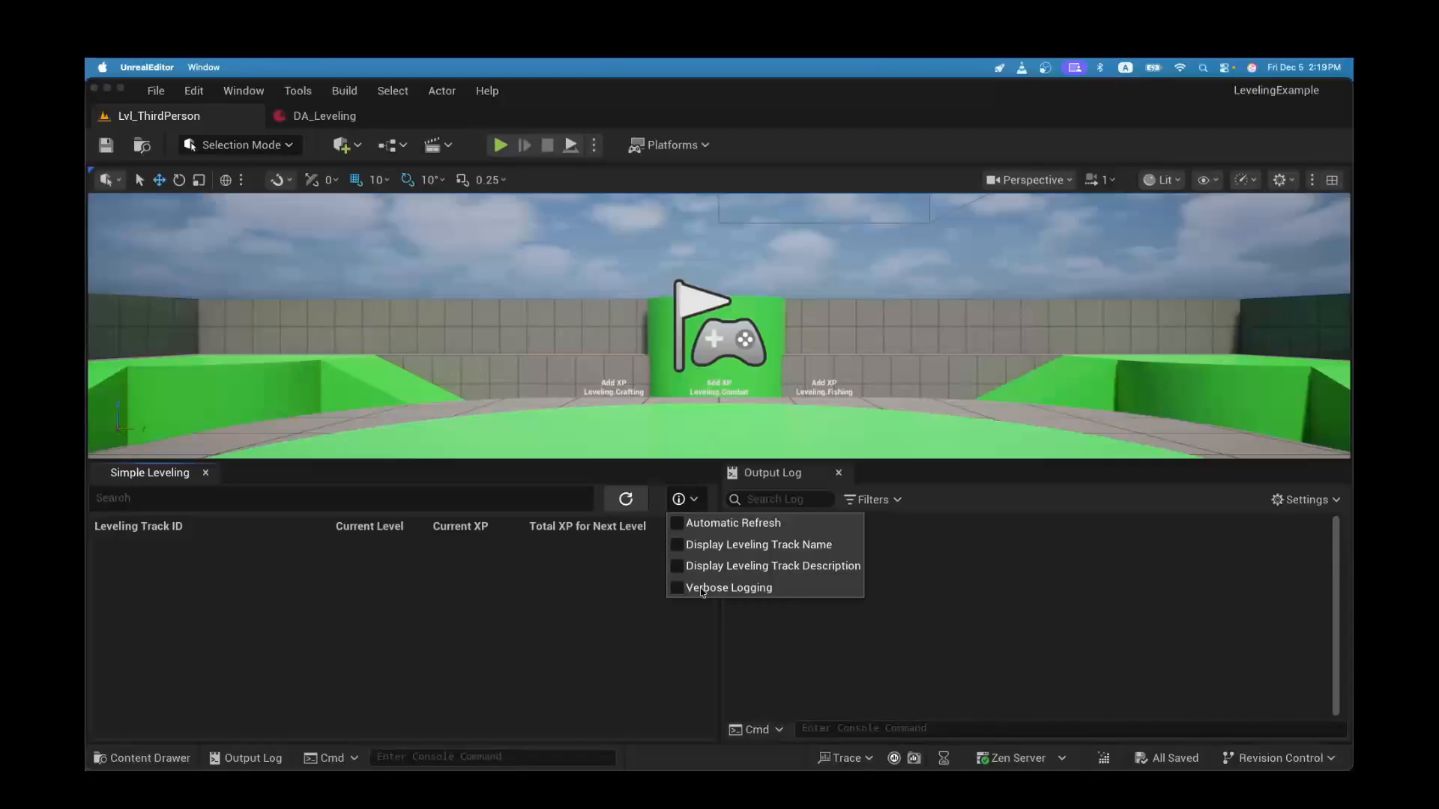
{"action": "left_click", "coordinate": [668, 652]}
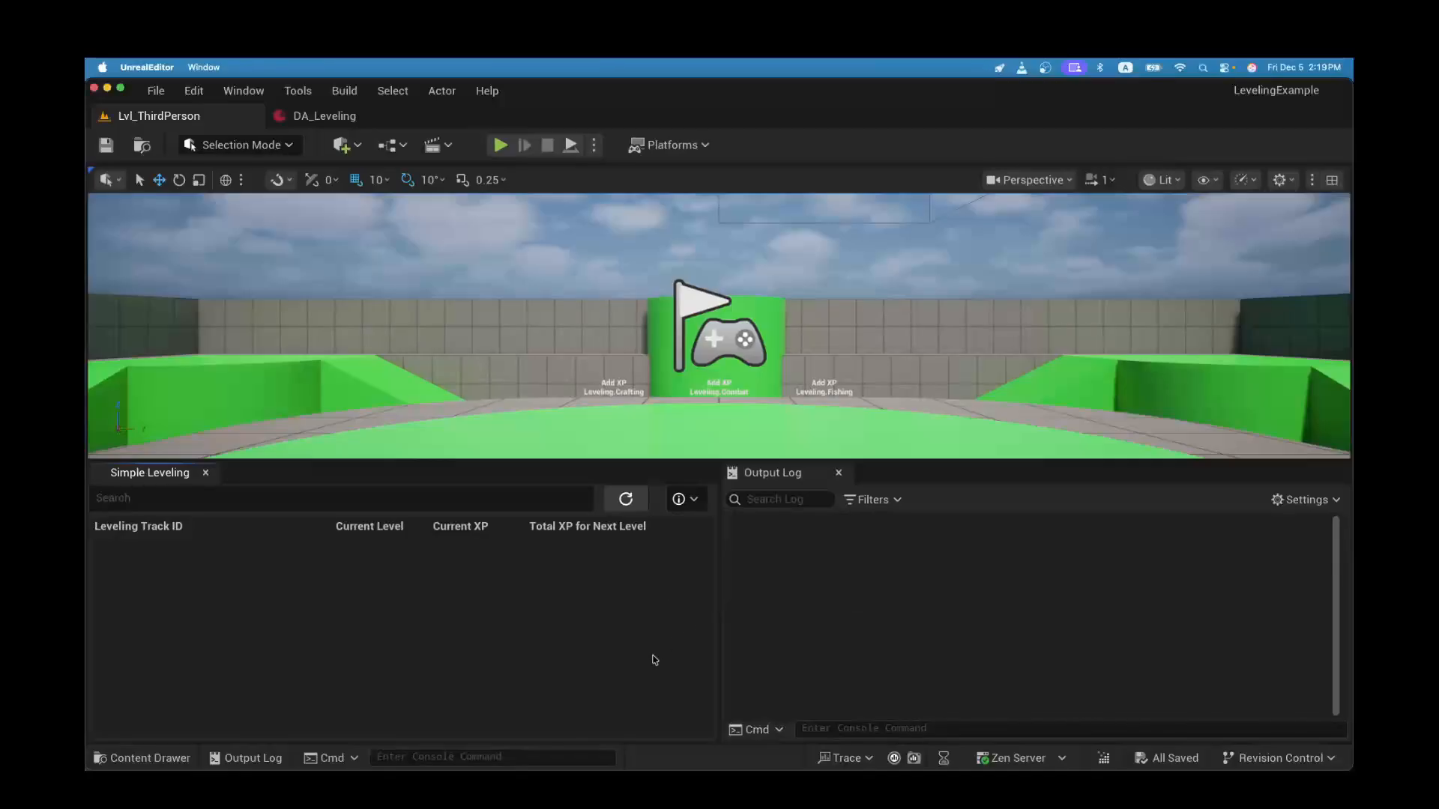
Step: Check the Output Log's category filters for the SimpleLevelingEditorLog entry
{"action": "left_click", "coordinate": [873, 500]}
{"action": "mouse_move", "coordinate": [931, 636]}
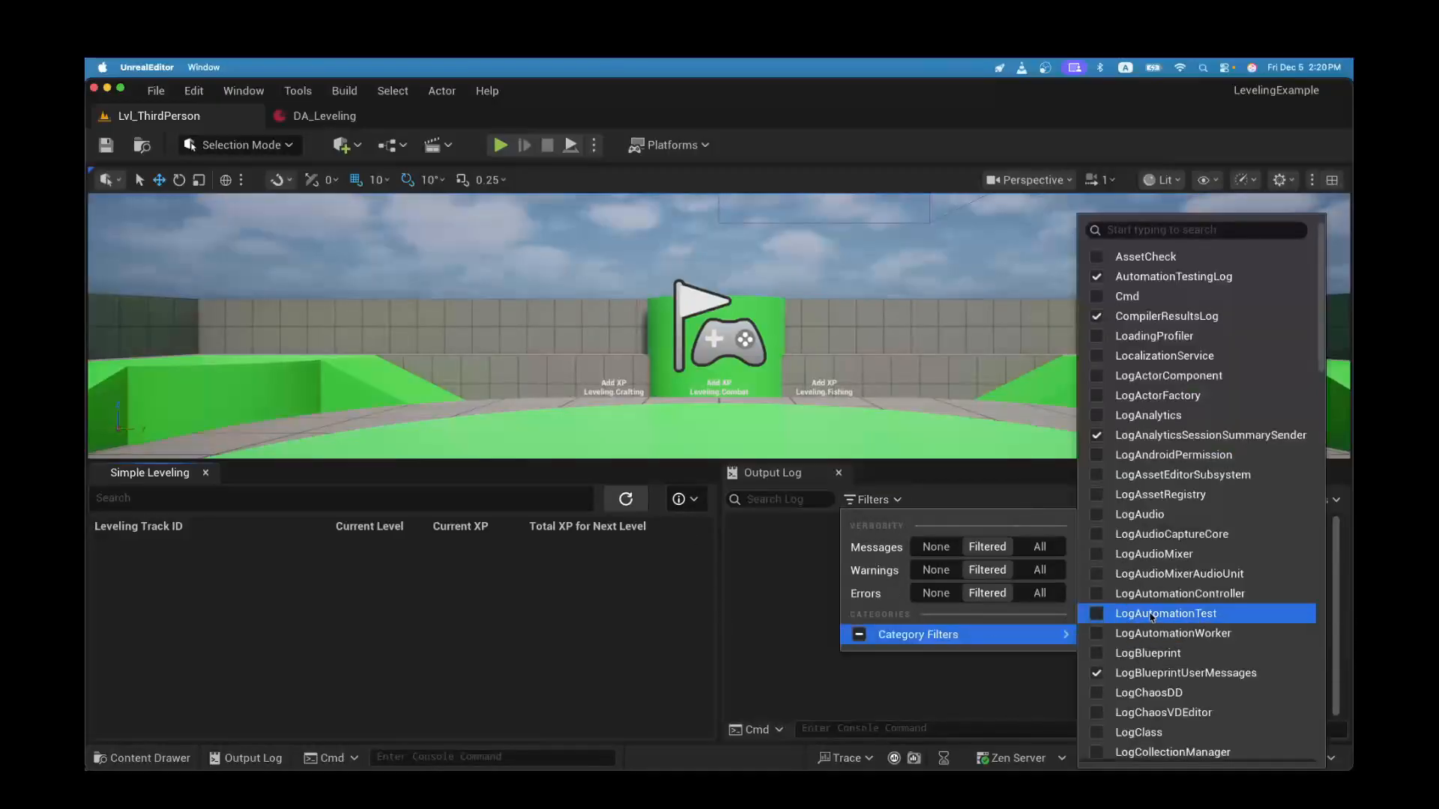
{"action": "scroll", "coordinate": [1165, 556], "scroll_direction": "down", "scroll_amount": 15}
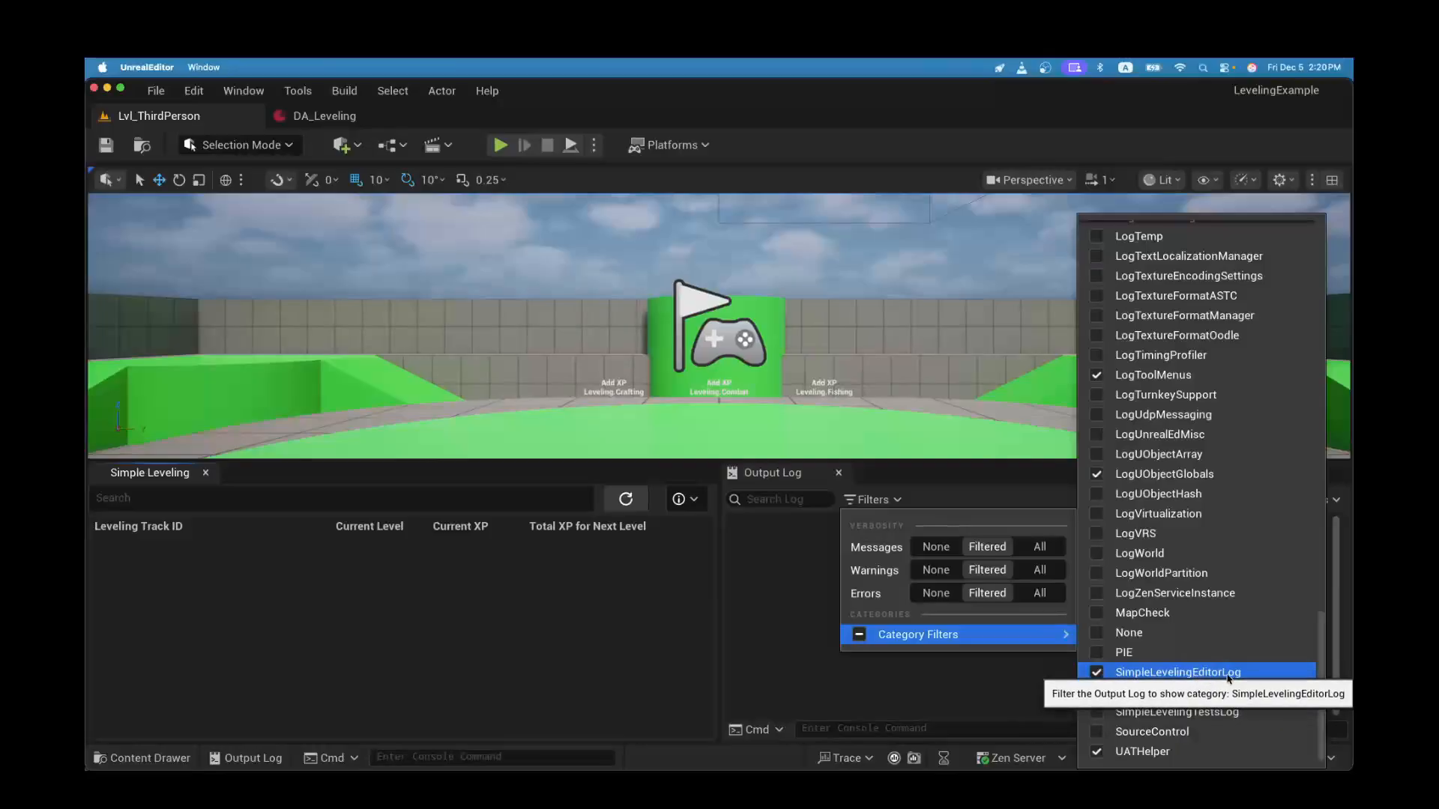
{"action": "left_click", "coordinate": [979, 690]}
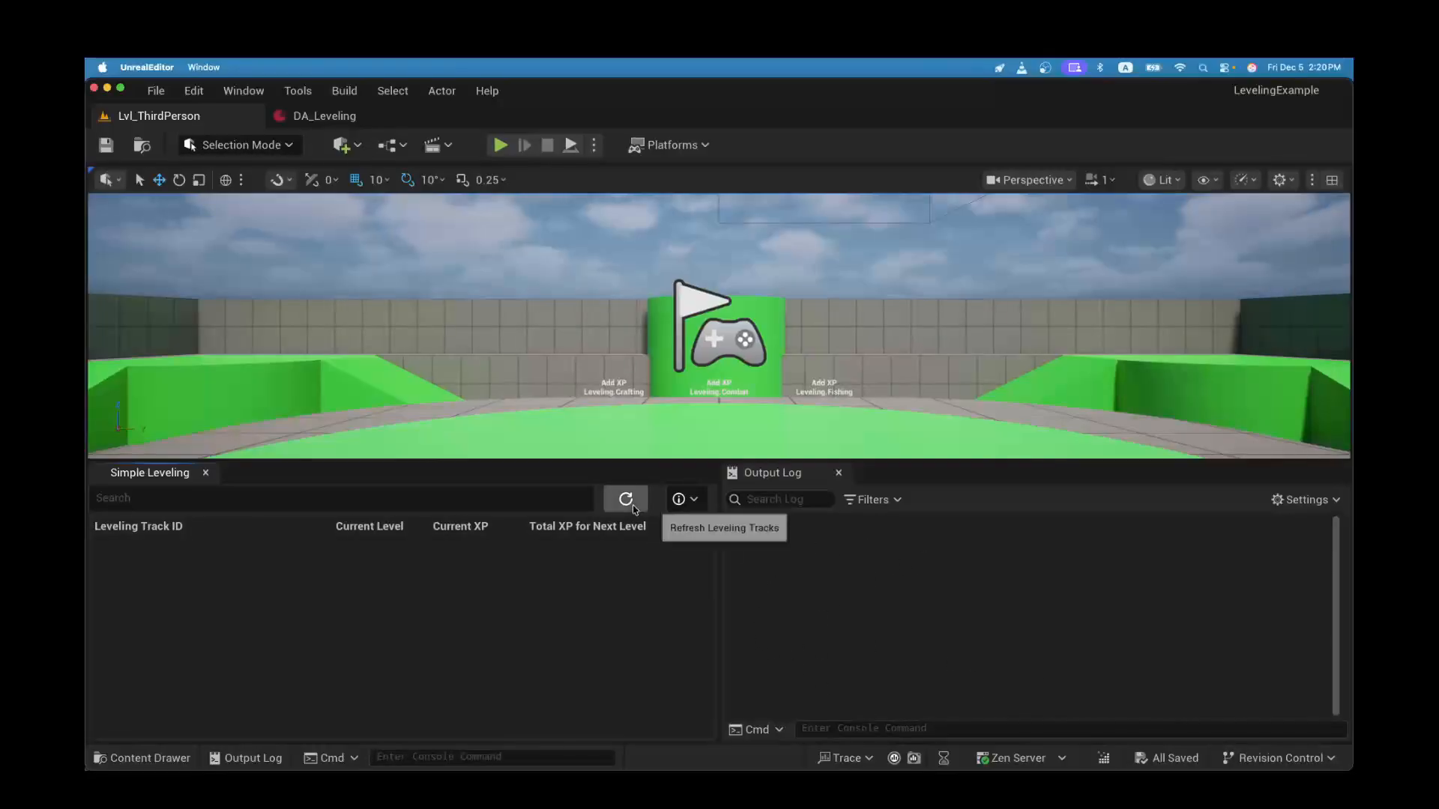
Step: Enable Verbose Logging for Simple Leveling and refresh the leveling tracks to check the messages in the Output Log
{"action": "left_click", "coordinate": [684, 500]}
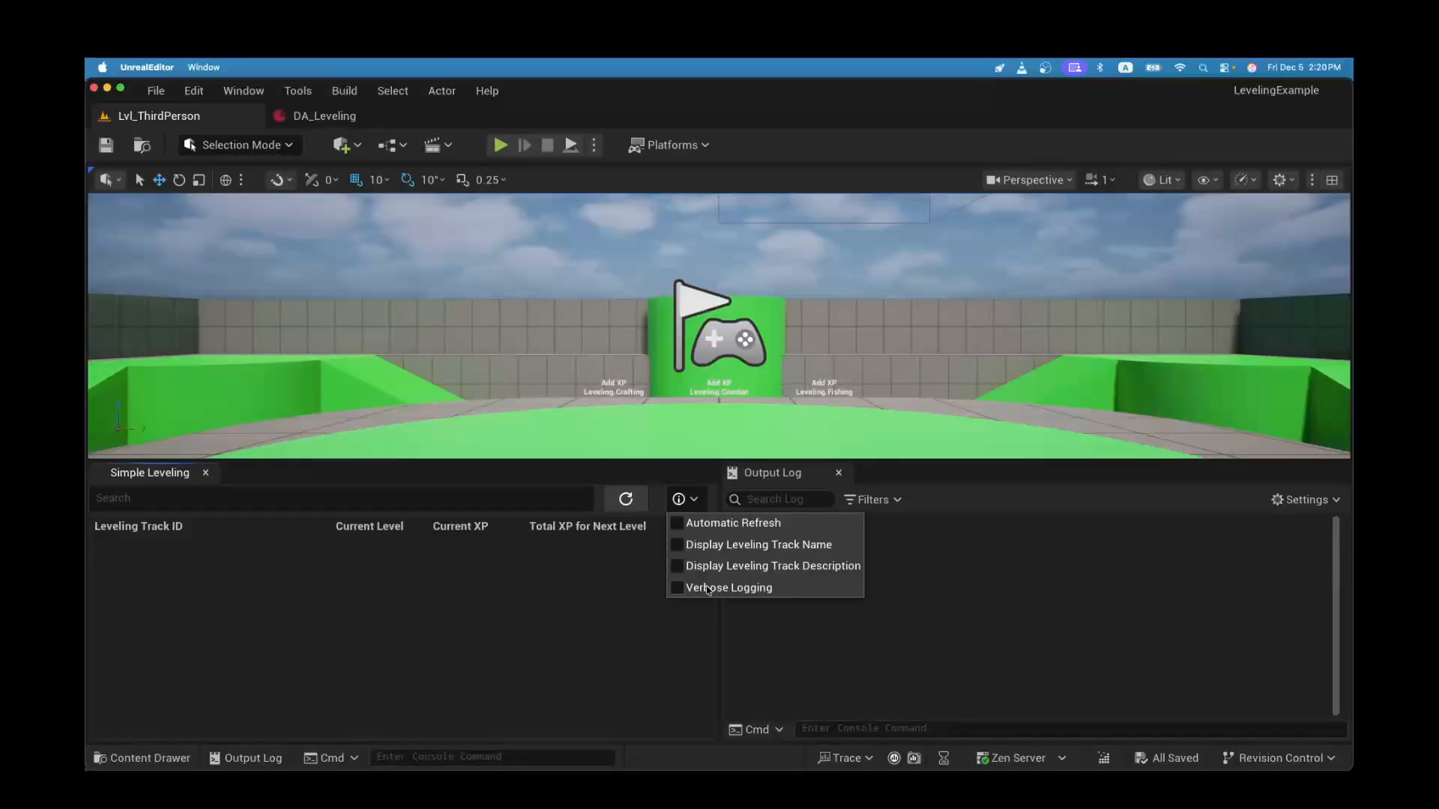
{"action": "left_click", "coordinate": [676, 588]}
{"action": "left_click", "coordinate": [601, 605]}
{"action": "left_click", "coordinate": [625, 498]}
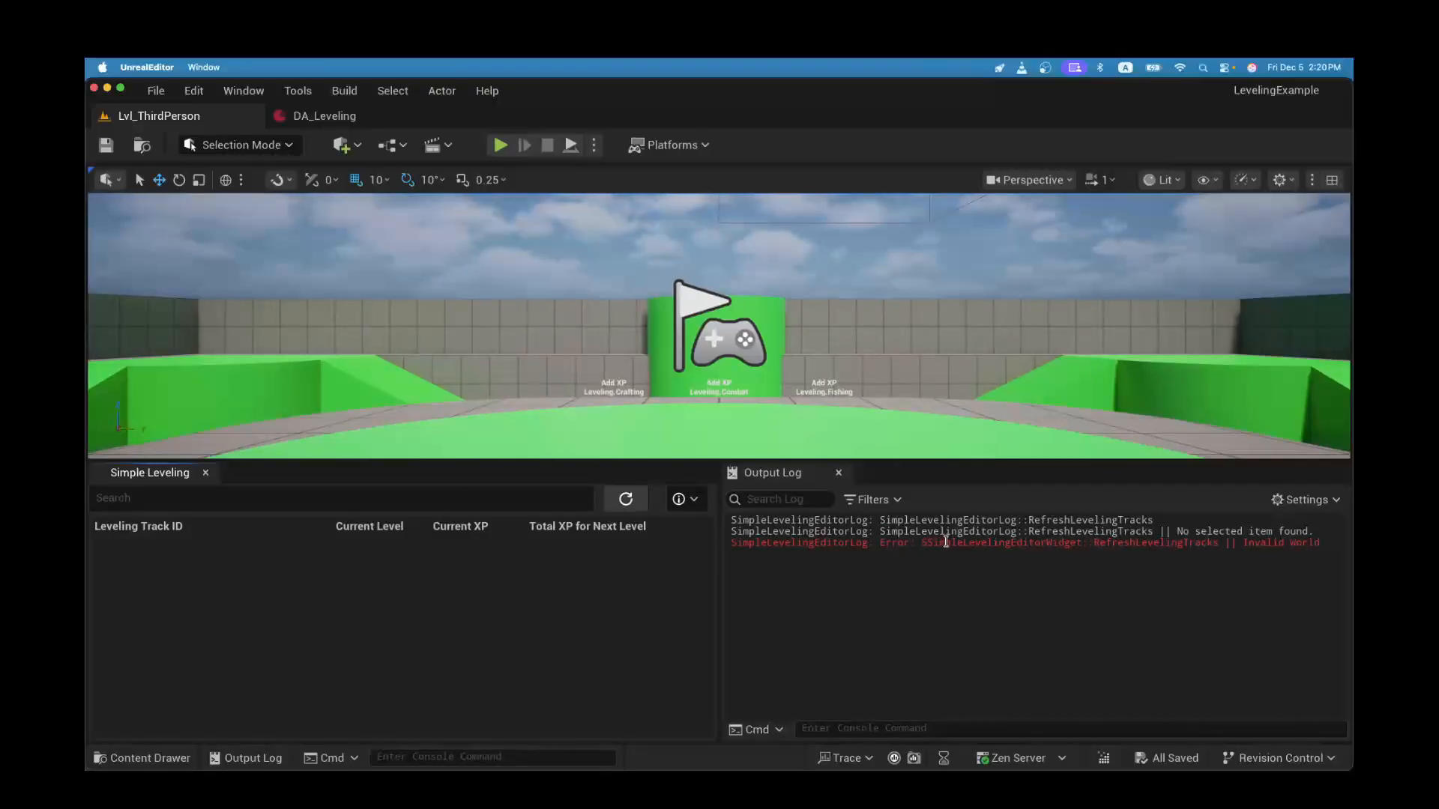
{"action": "left_click", "coordinate": [867, 541]}
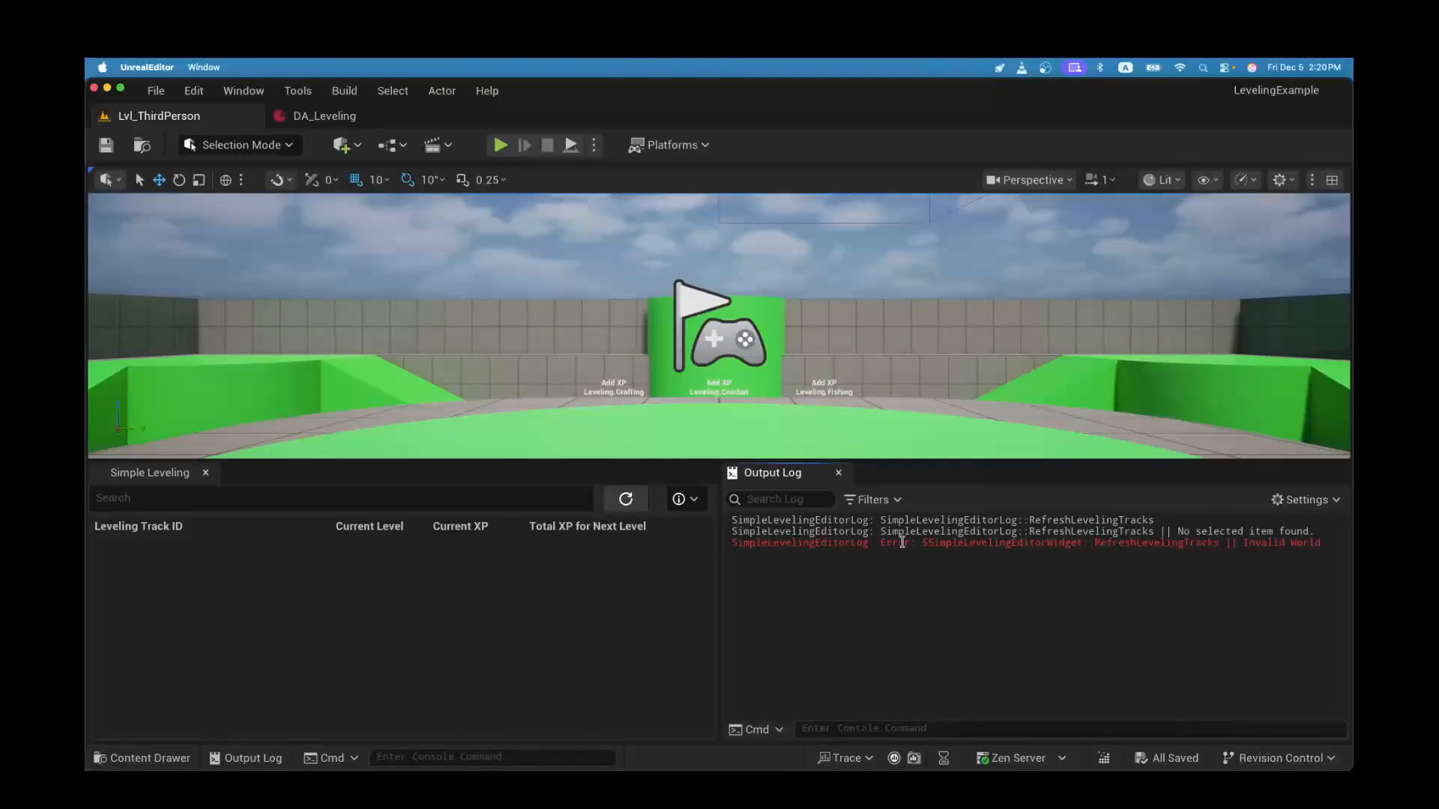
{"action": "left_click_drag", "start_coordinate": [970, 546], "coordinate": [861, 546]}
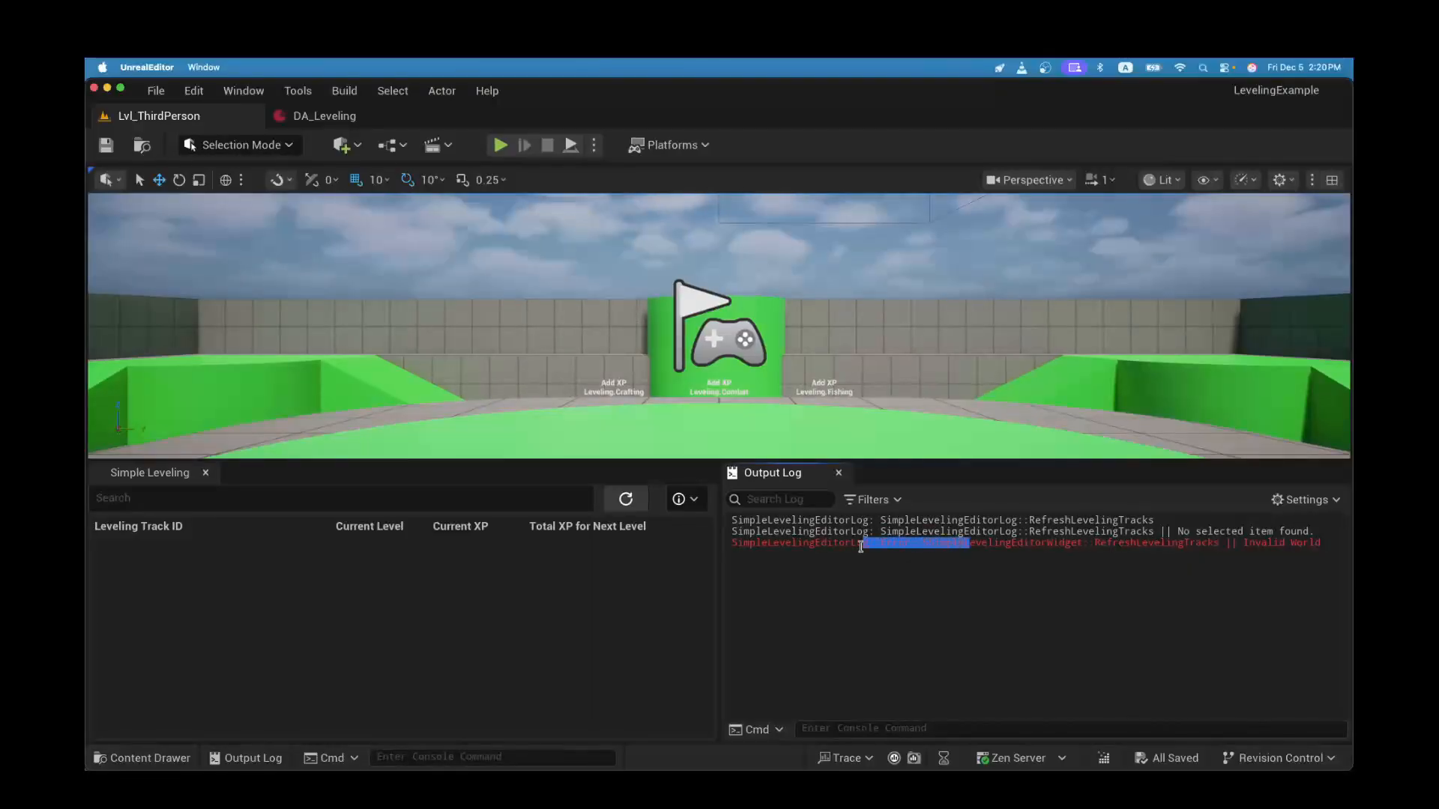
Step: Examine the RefreshLevelingTracks error entry in the Output Log, highlighting its closing part
{"action": "left_click", "coordinate": [861, 547]}
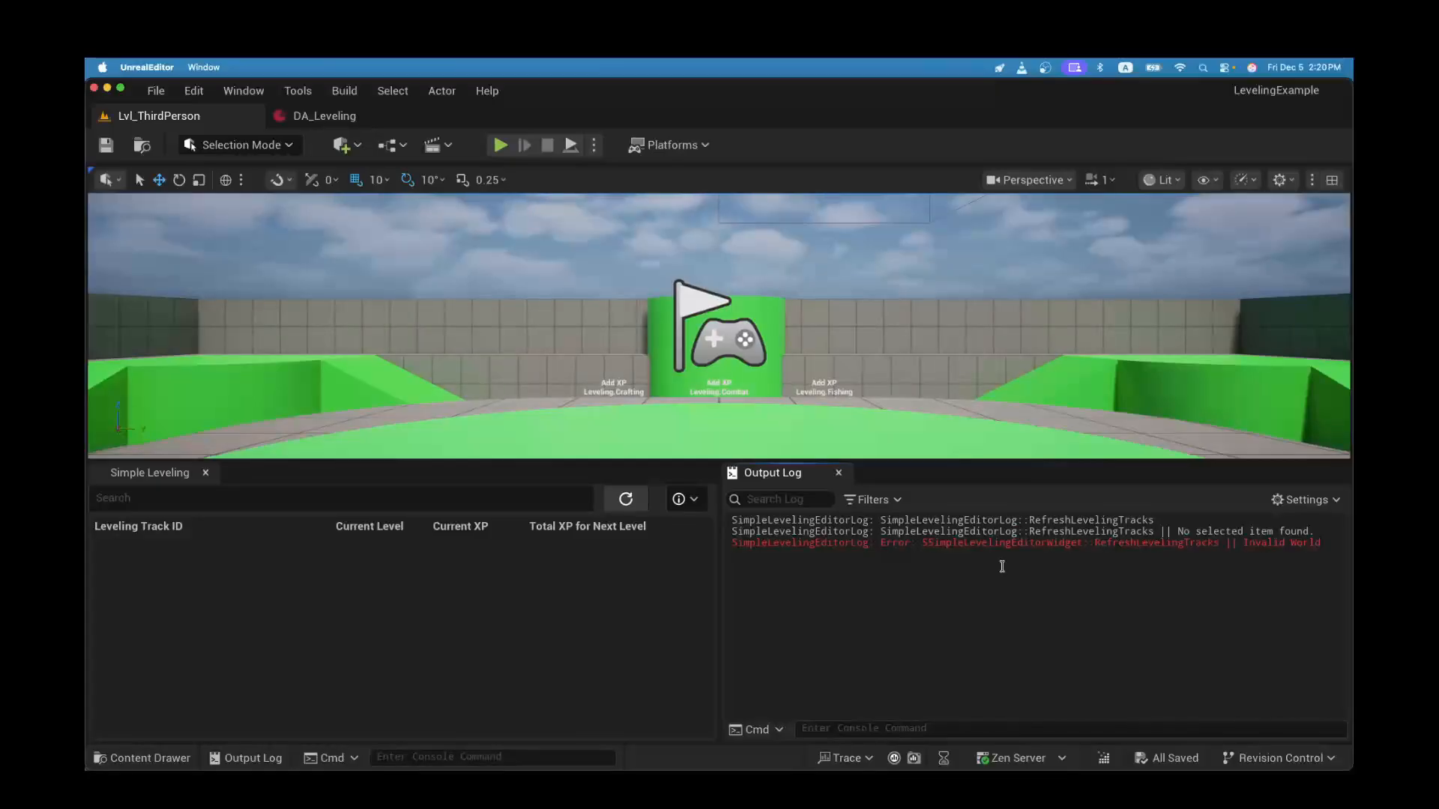
{"action": "left_click_drag", "start_coordinate": [1321, 542], "coordinate": [1225, 540]}
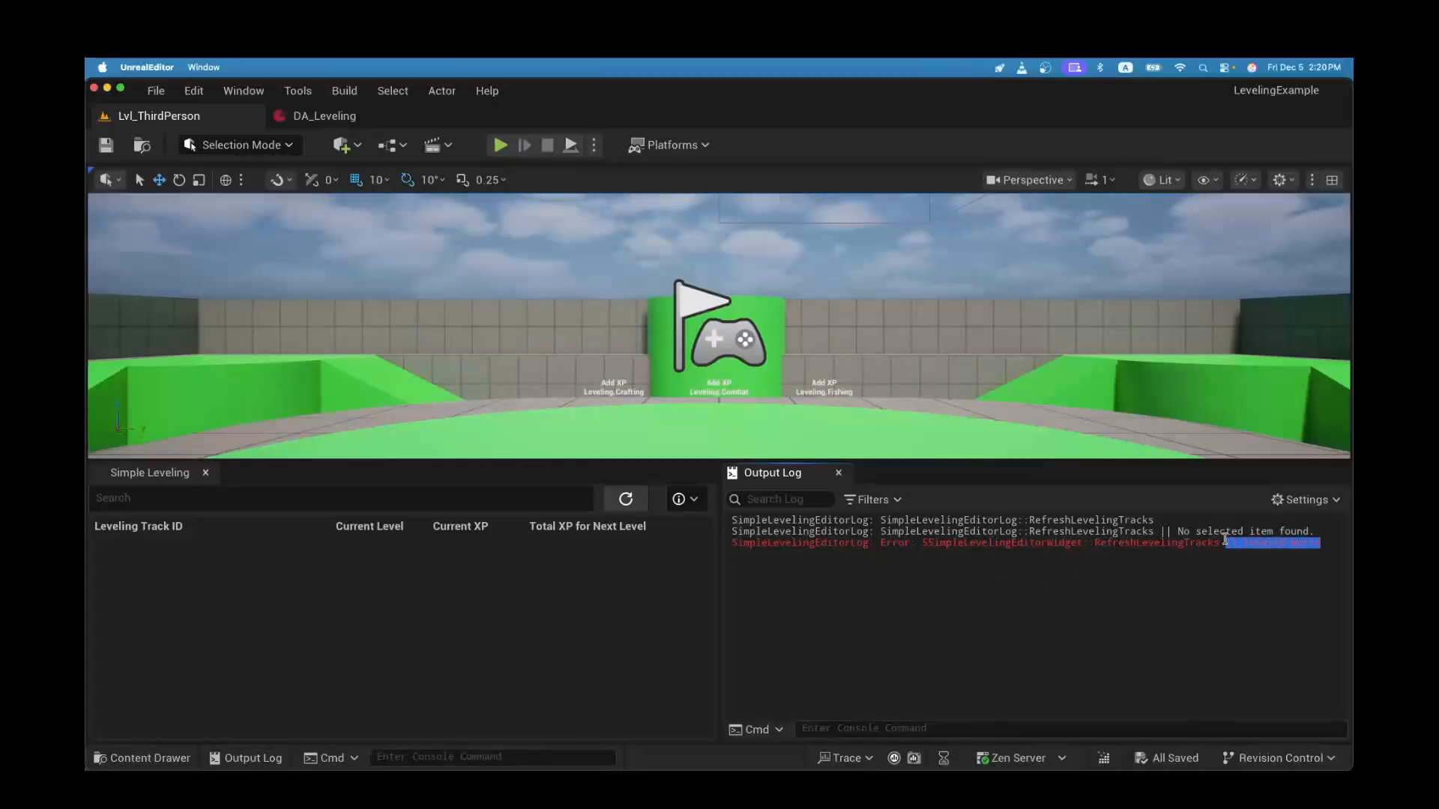
{"action": "left_click", "coordinate": [1199, 568]}
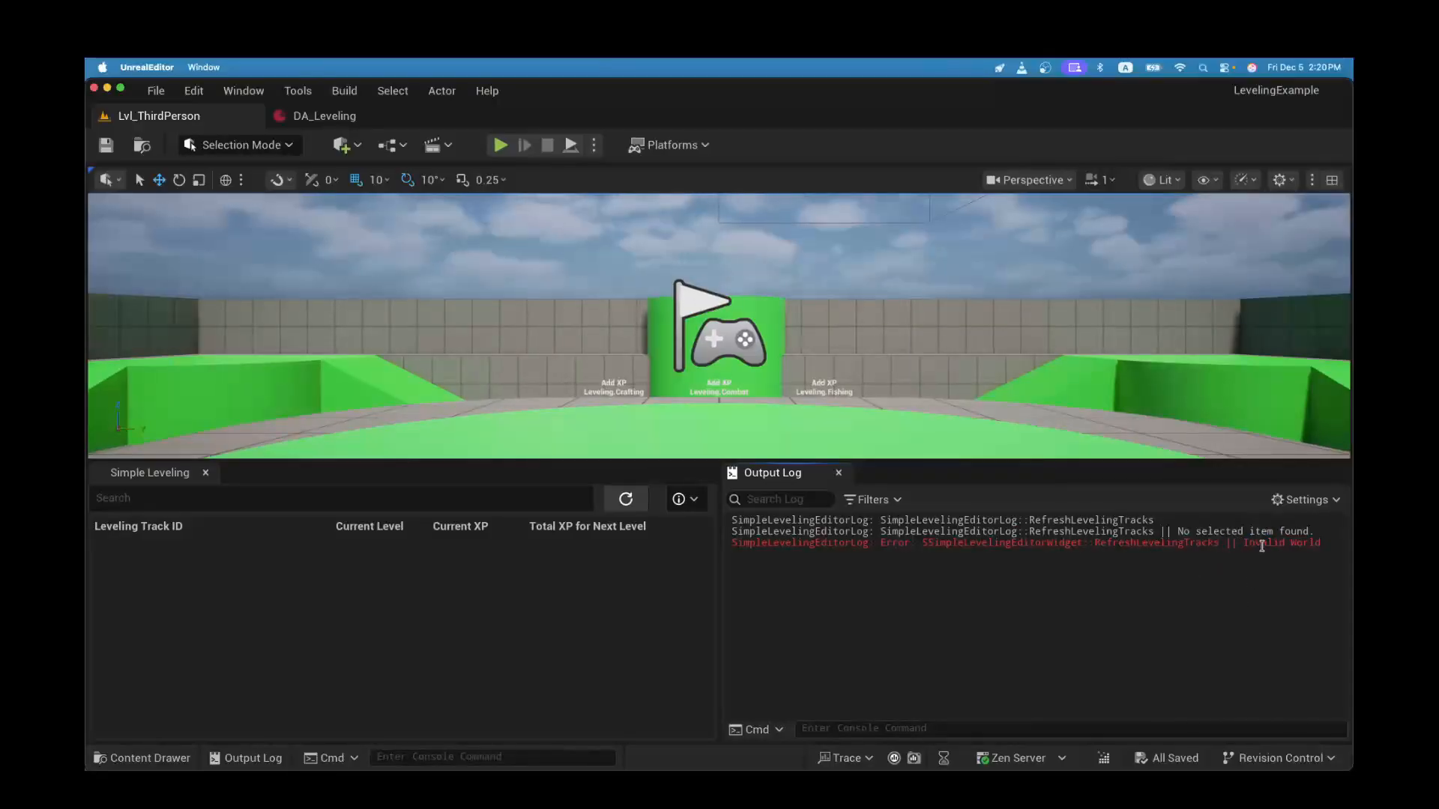
{"action": "double_click", "coordinate": [1265, 544]}
Step: Play the Lvl_ThirdPerson level, refresh the leveling tracks, and compare the new Output Log entries with the earlier error
{"action": "left_click", "coordinate": [500, 145]}
{"action": "left_click", "coordinate": [625, 499]}
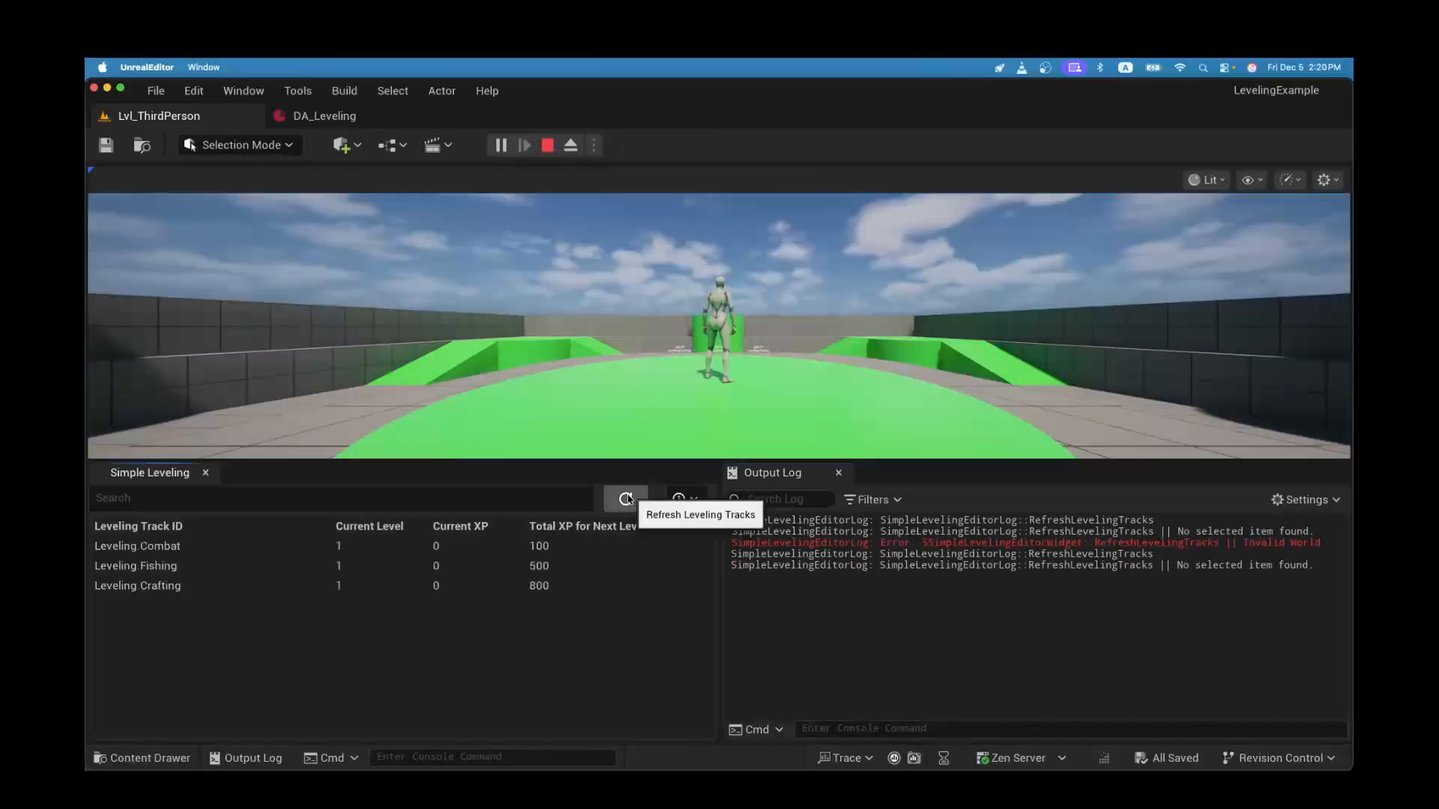
{"action": "left_click_drag", "start_coordinate": [1171, 565], "coordinate": [1130, 556]}
{"action": "left_click", "coordinate": [1163, 558]}
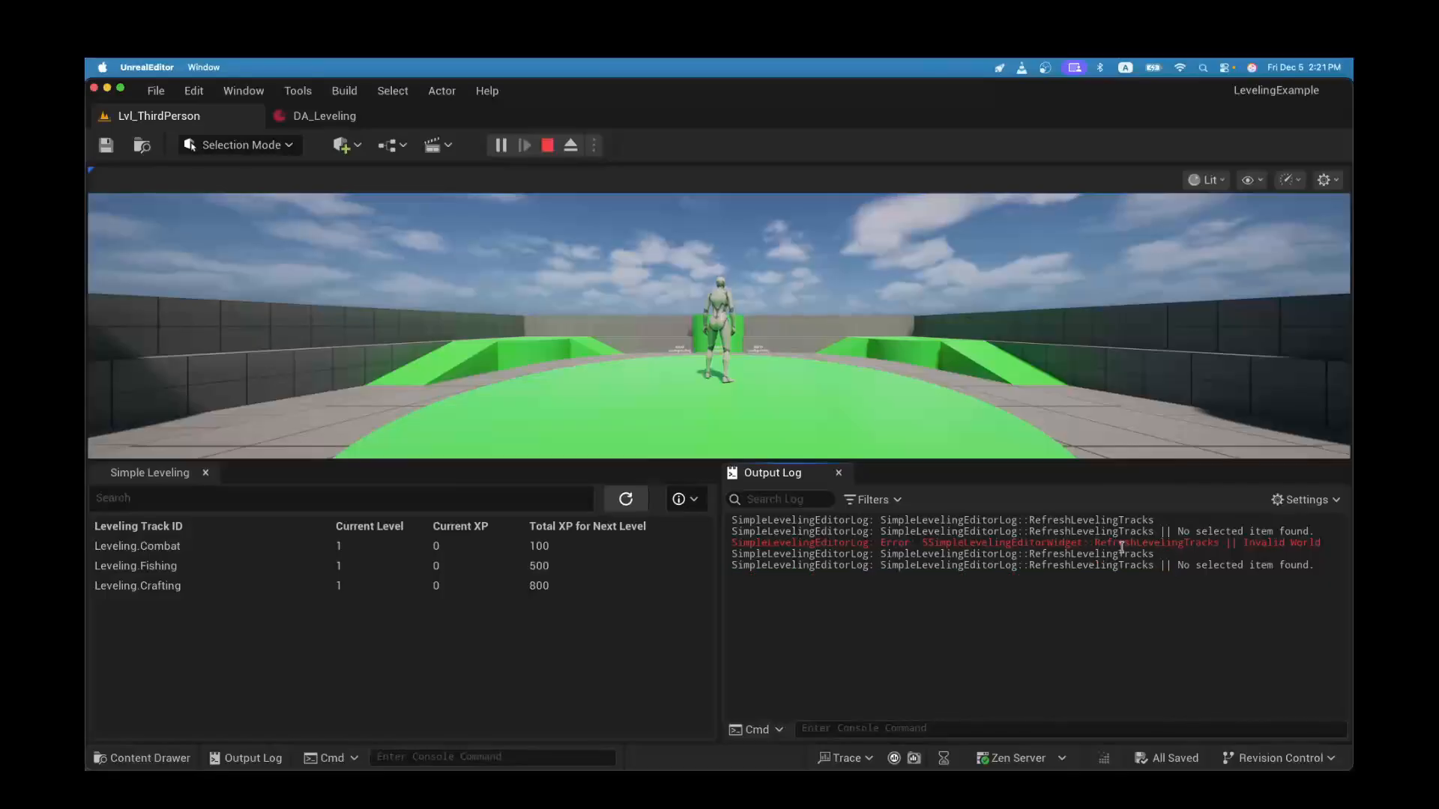
{"action": "double_click", "coordinate": [1128, 543]}
Step: Select the Leveling.Combat, Leveling.Fishing and Leveling.Crafting tracks one after another to check the selection logging and XP tables
{"action": "left_click", "coordinate": [169, 541]}
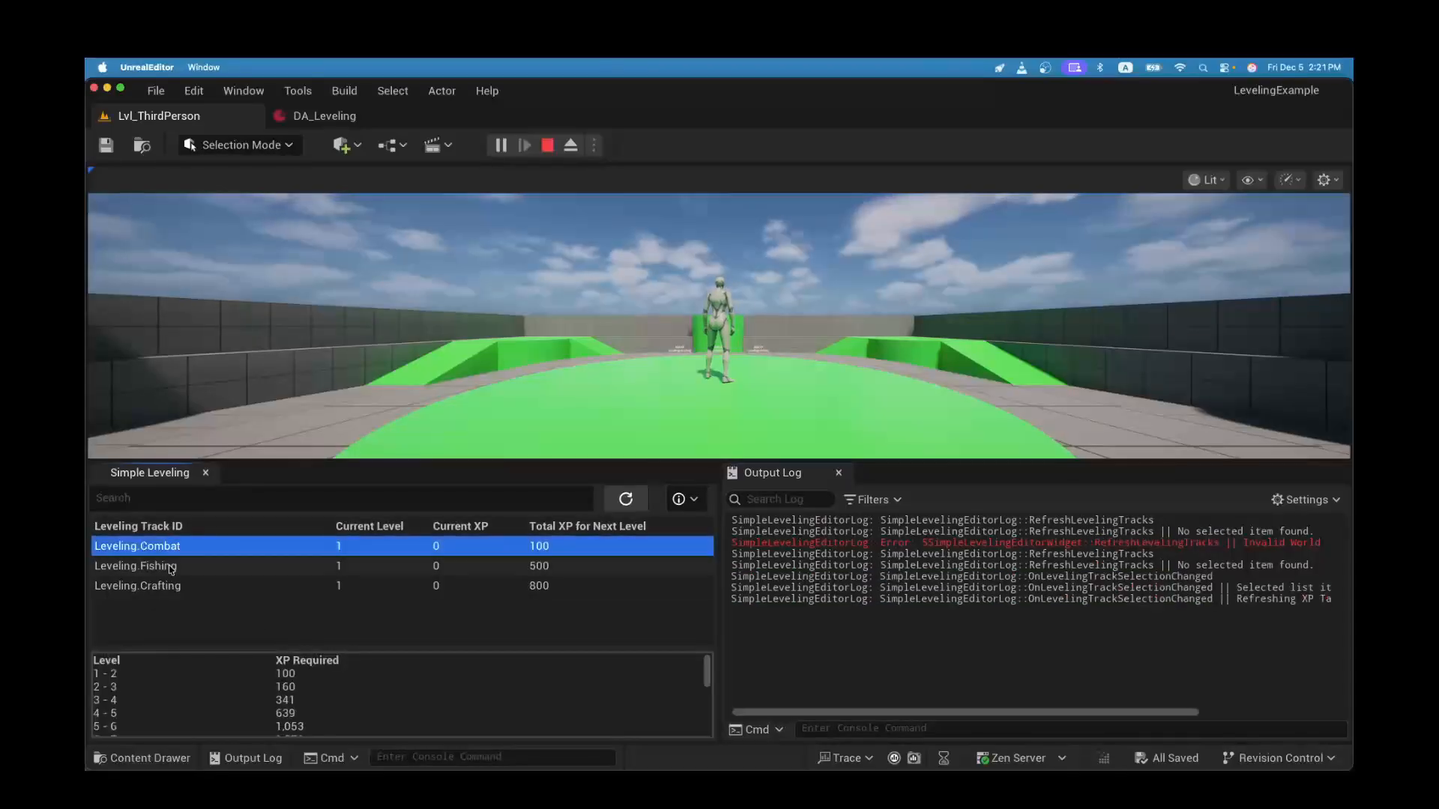
{"action": "left_click", "coordinate": [171, 570]}
{"action": "left_click", "coordinate": [172, 589]}
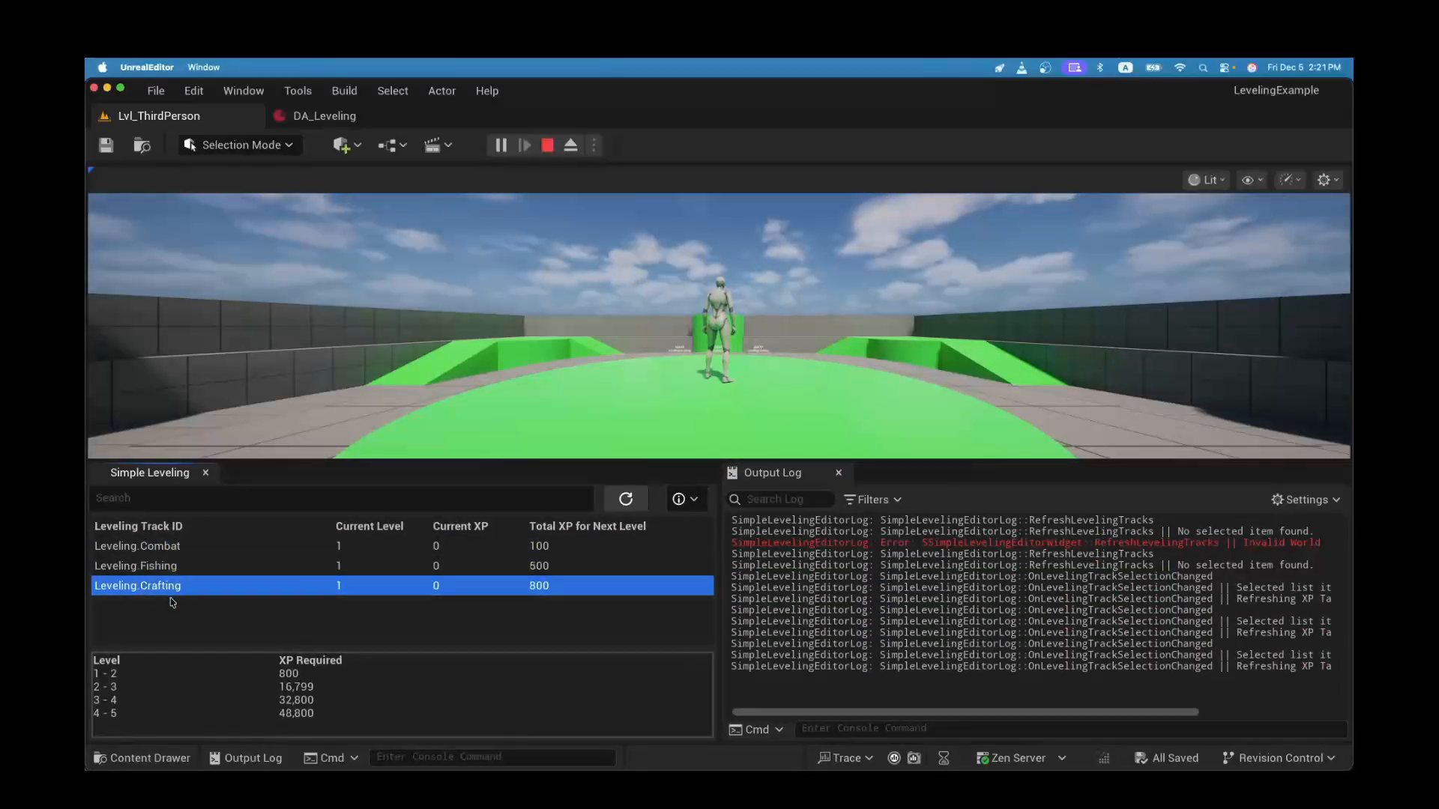